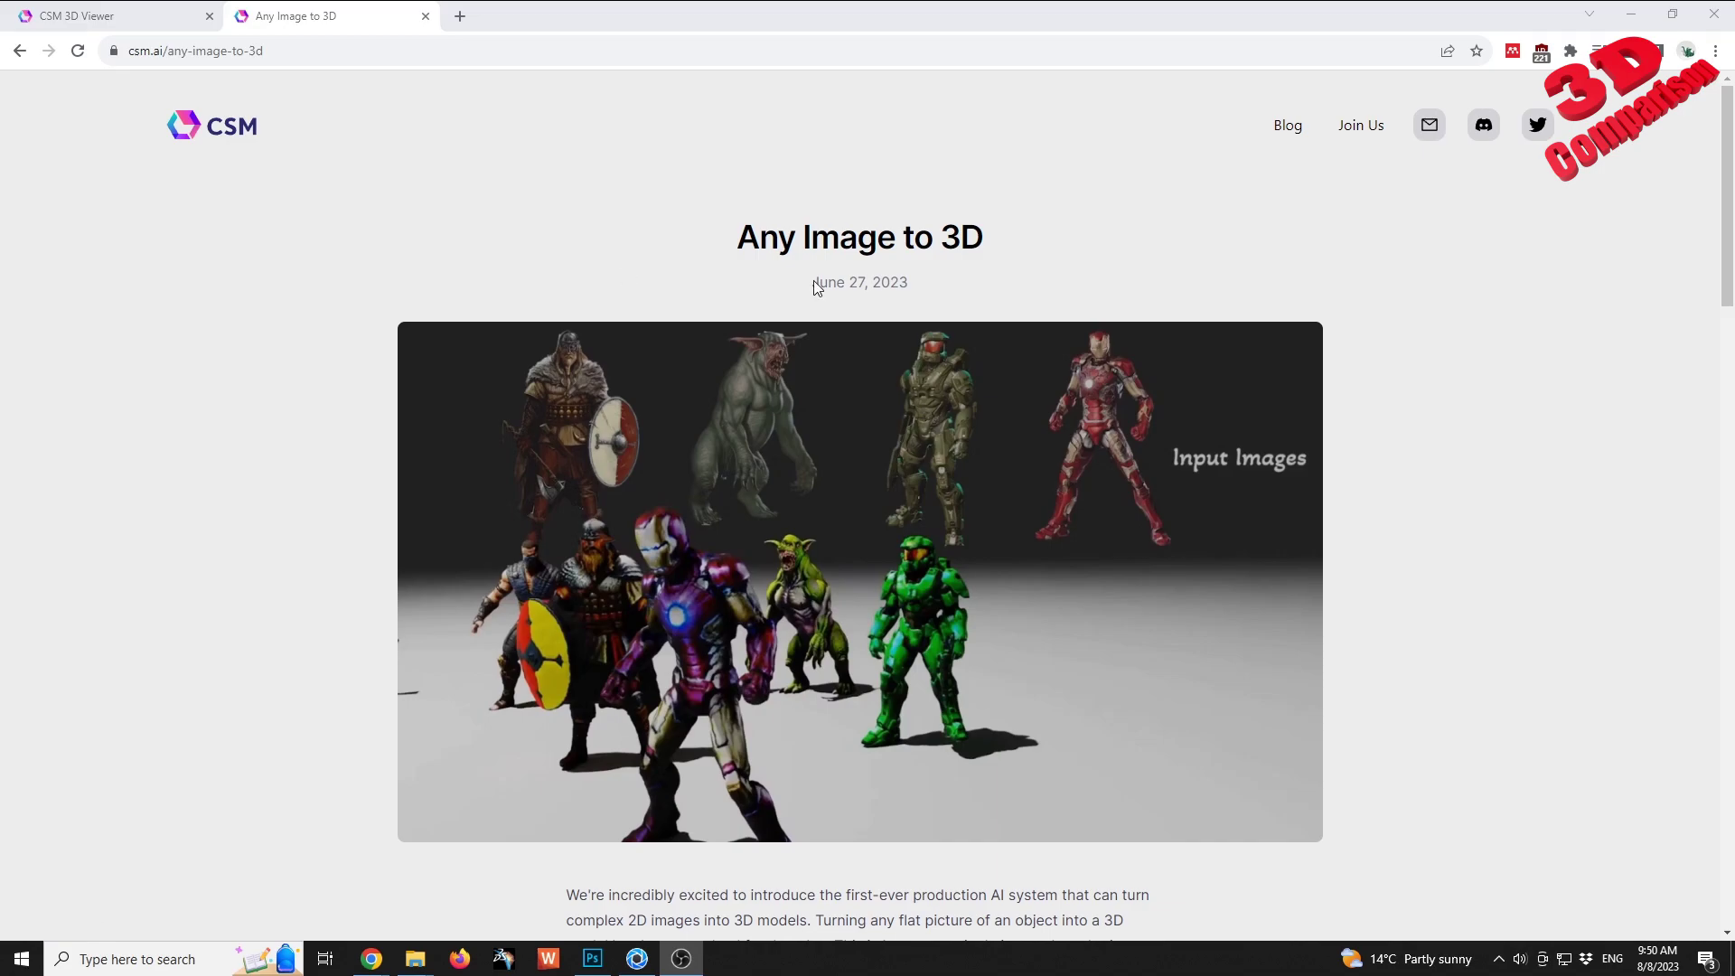
- Scroll the Any Image to 3D post down to the Rate of Progress section and its demo videos
{"action": "left_click_drag", "start_coordinate": [757, 237], "coordinate": [1042, 232]}
{"action": "left_click", "coordinate": [1061, 246]}
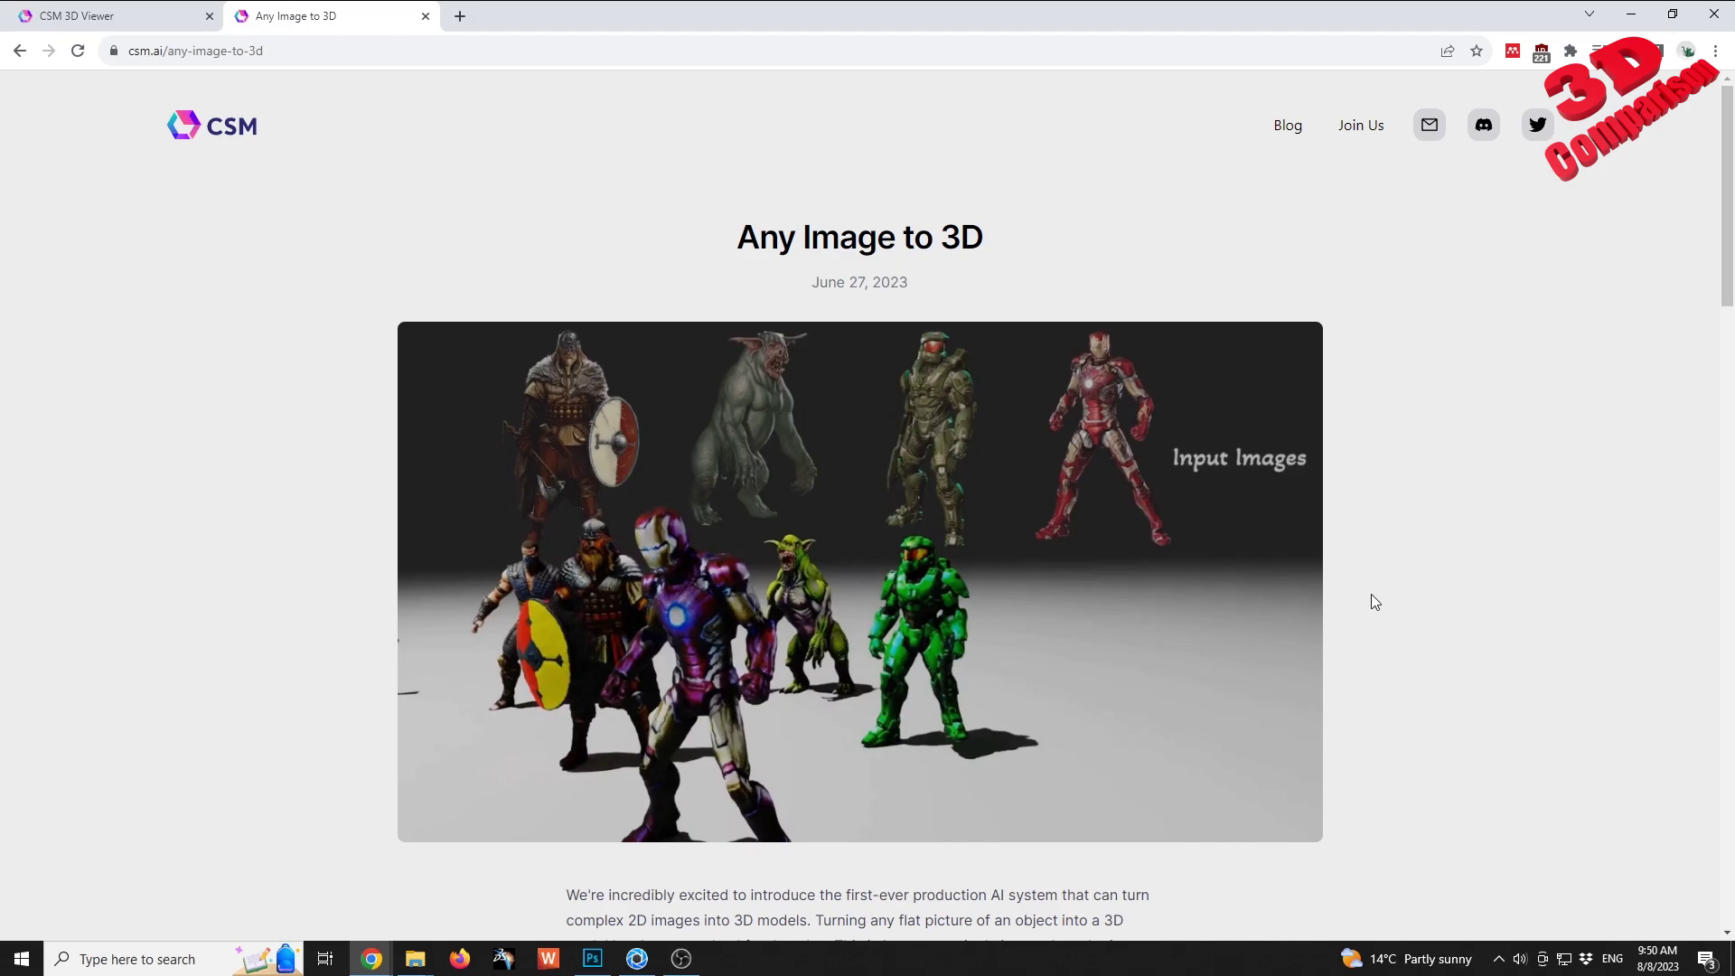
{"action": "scroll", "coordinate": [1373, 601], "scroll_direction": "down", "scroll_amount": 2}
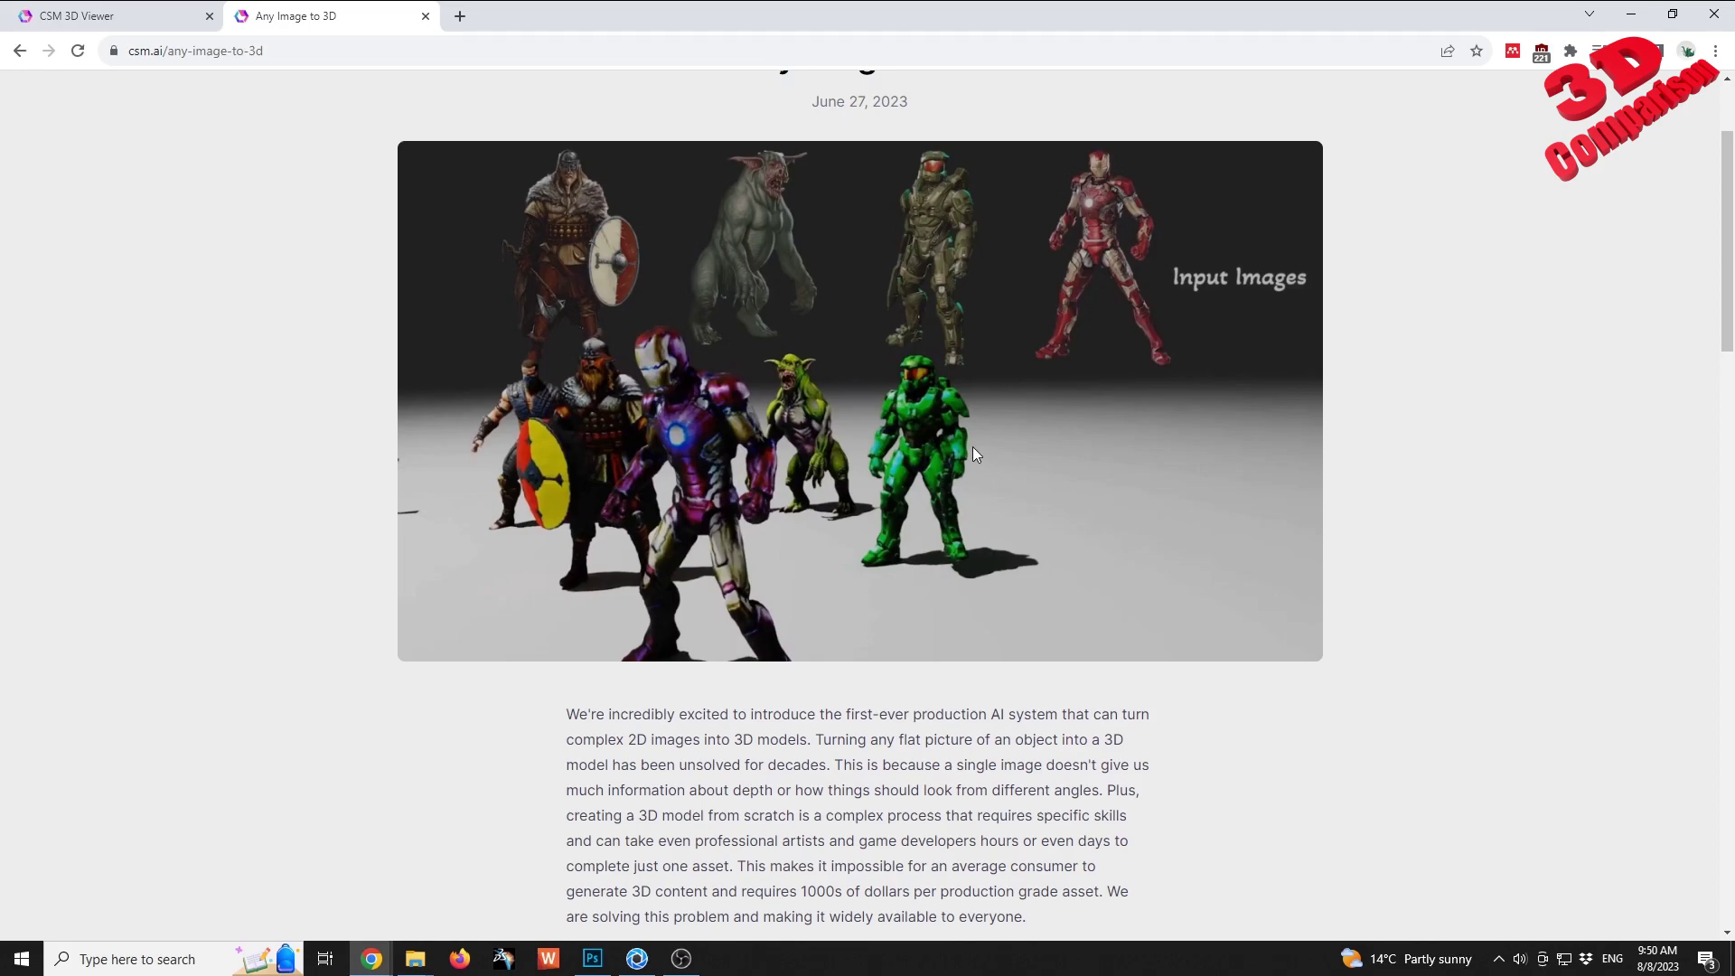
{"action": "scroll", "coordinate": [1318, 651], "scroll_direction": "down", "scroll_amount": 5}
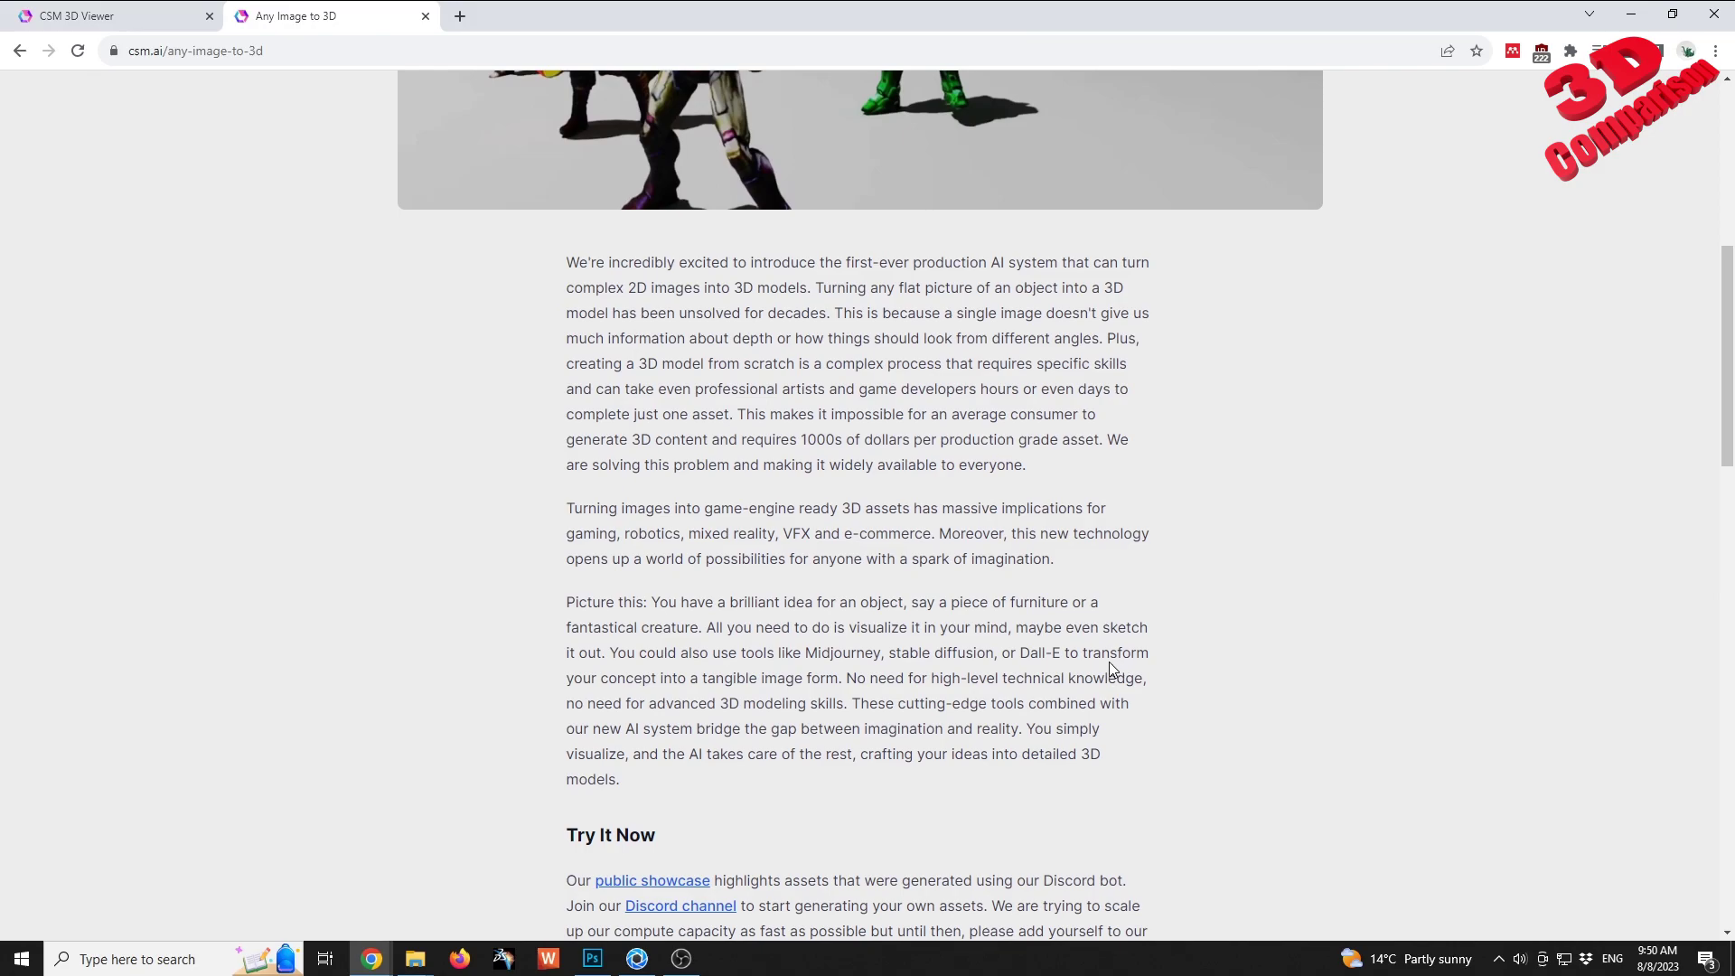
{"action": "scroll", "coordinate": [1110, 667], "scroll_direction": "down", "scroll_amount": 9}
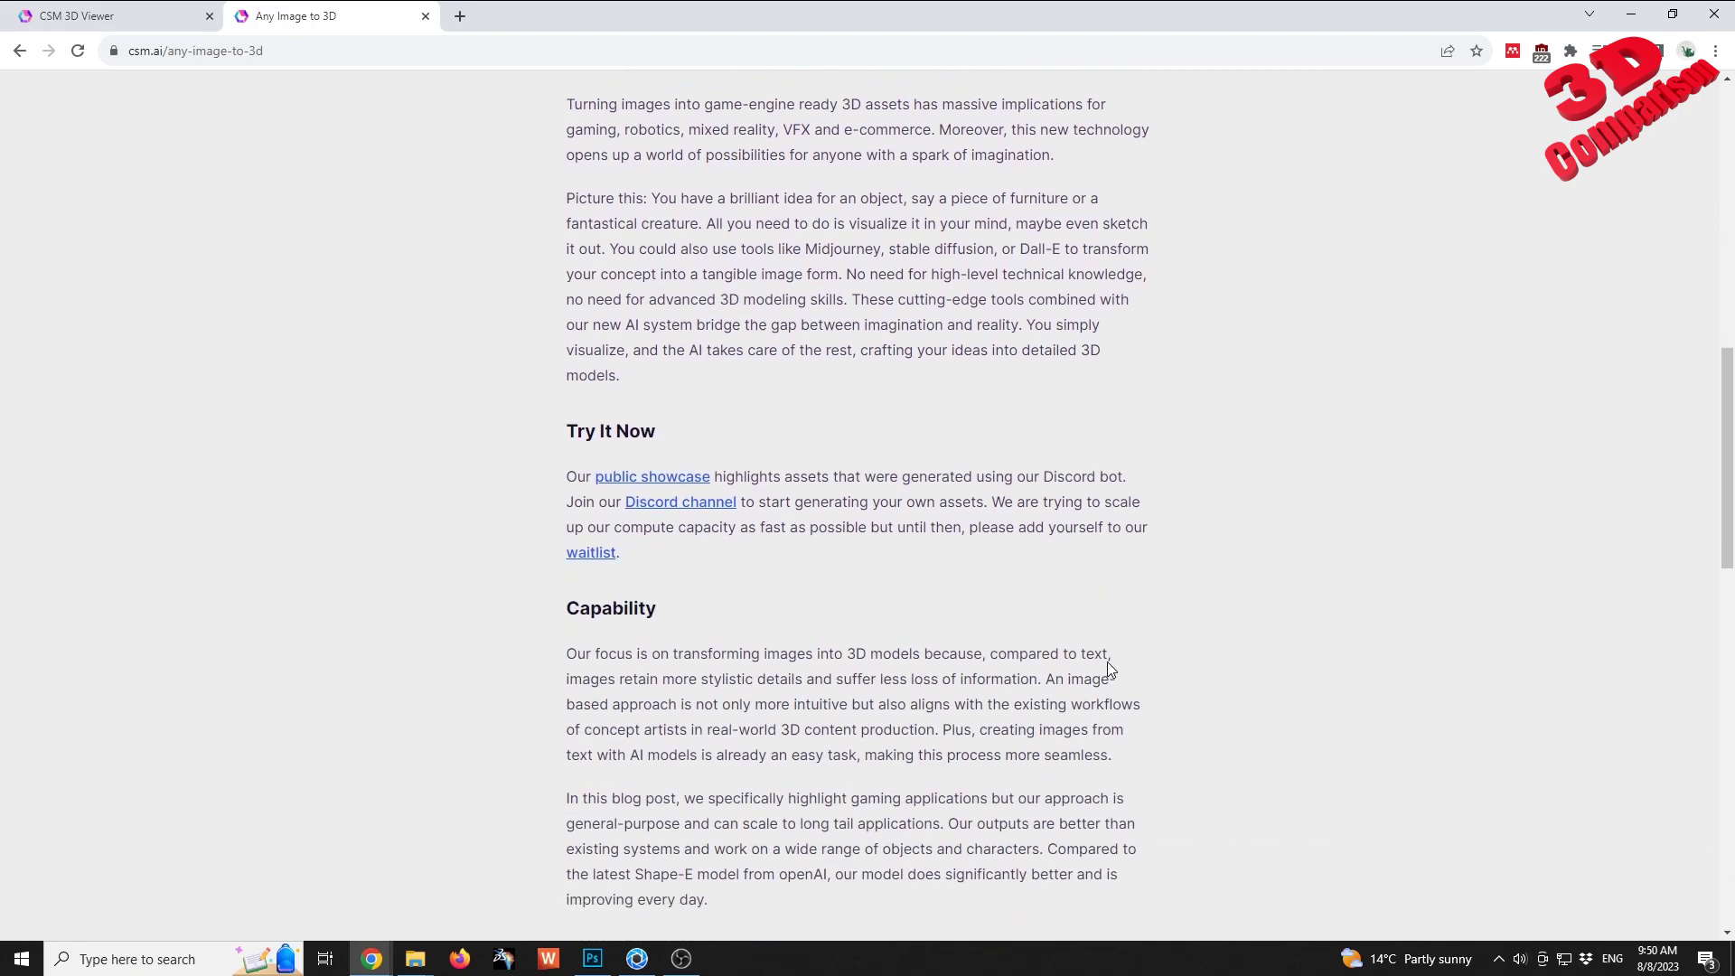
{"action": "scroll", "coordinate": [1205, 725], "scroll_direction": "down", "scroll_amount": 5}
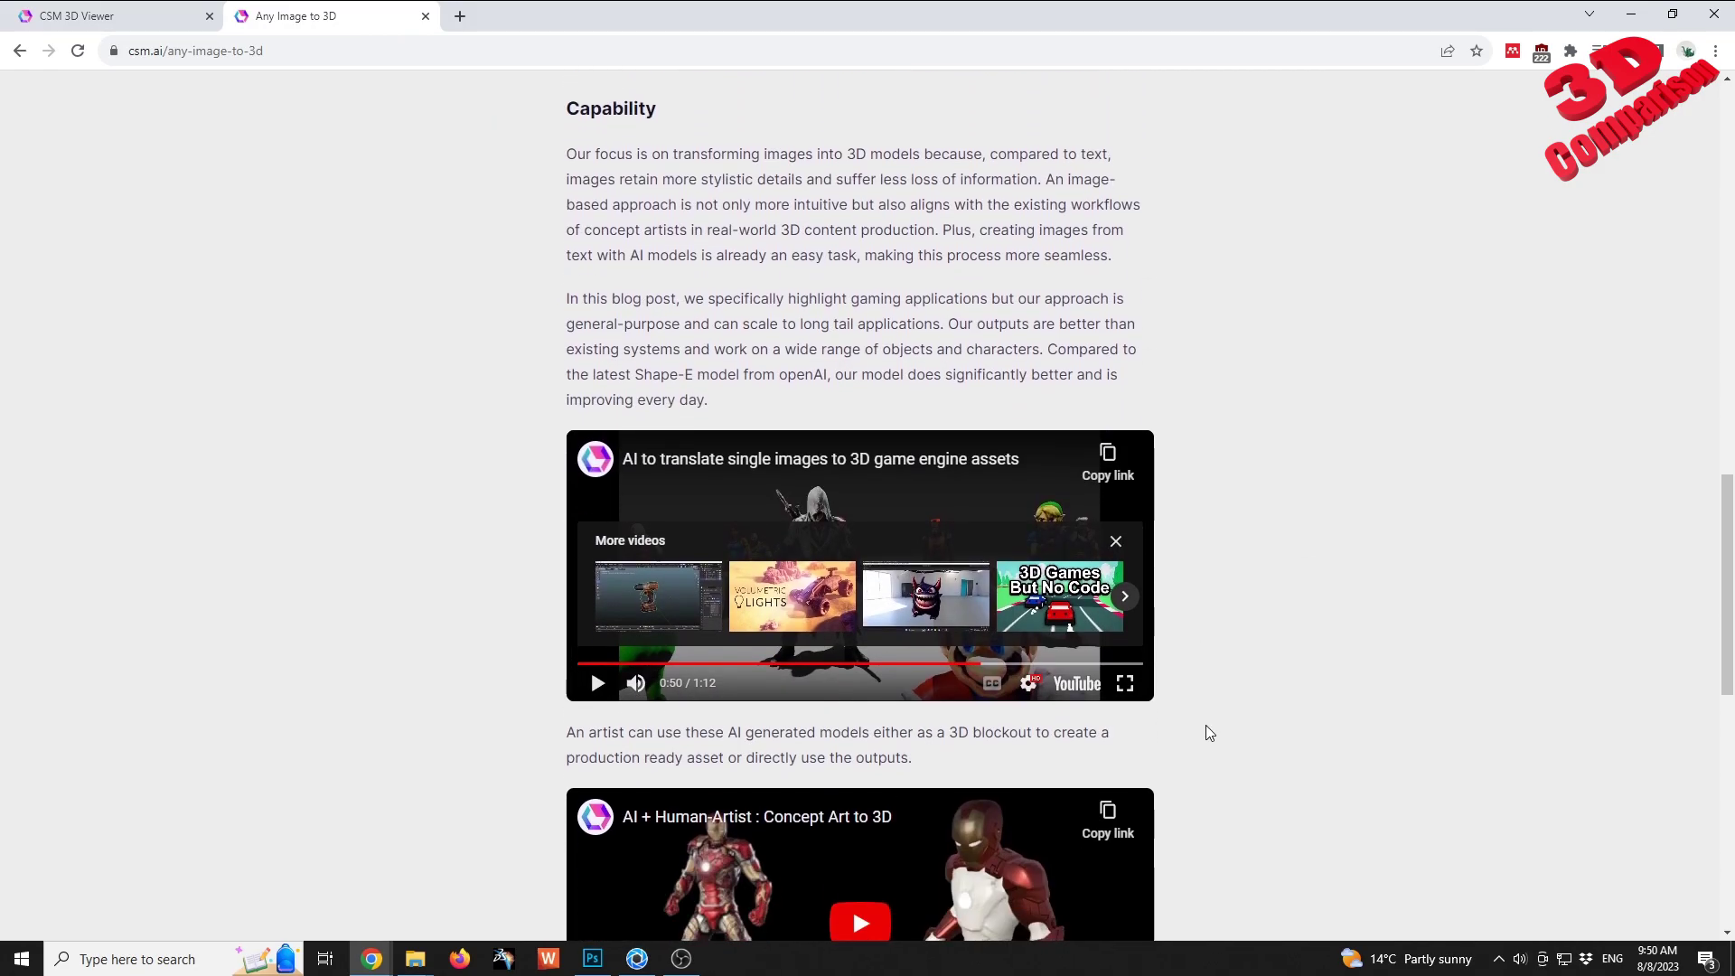
{"action": "scroll", "coordinate": [1211, 719], "scroll_direction": "down", "scroll_amount": 4}
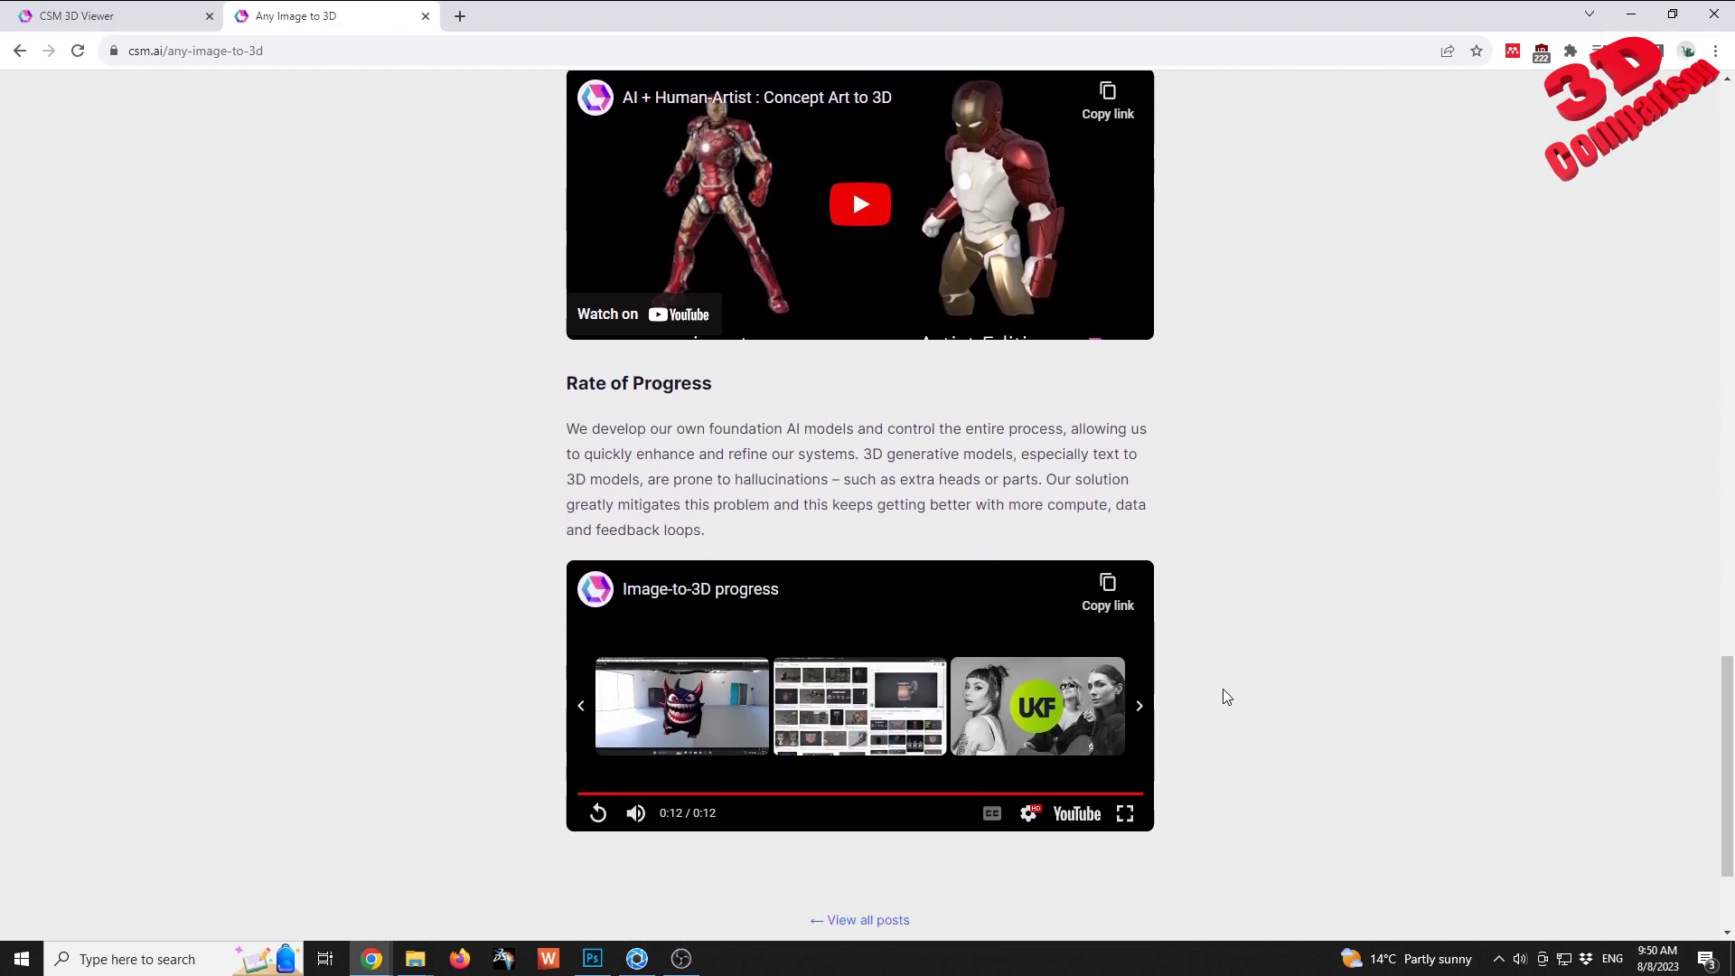
- Replay the Image-to-3D progress video, then pause and seek back in it
{"action": "left_click", "coordinate": [595, 804]}
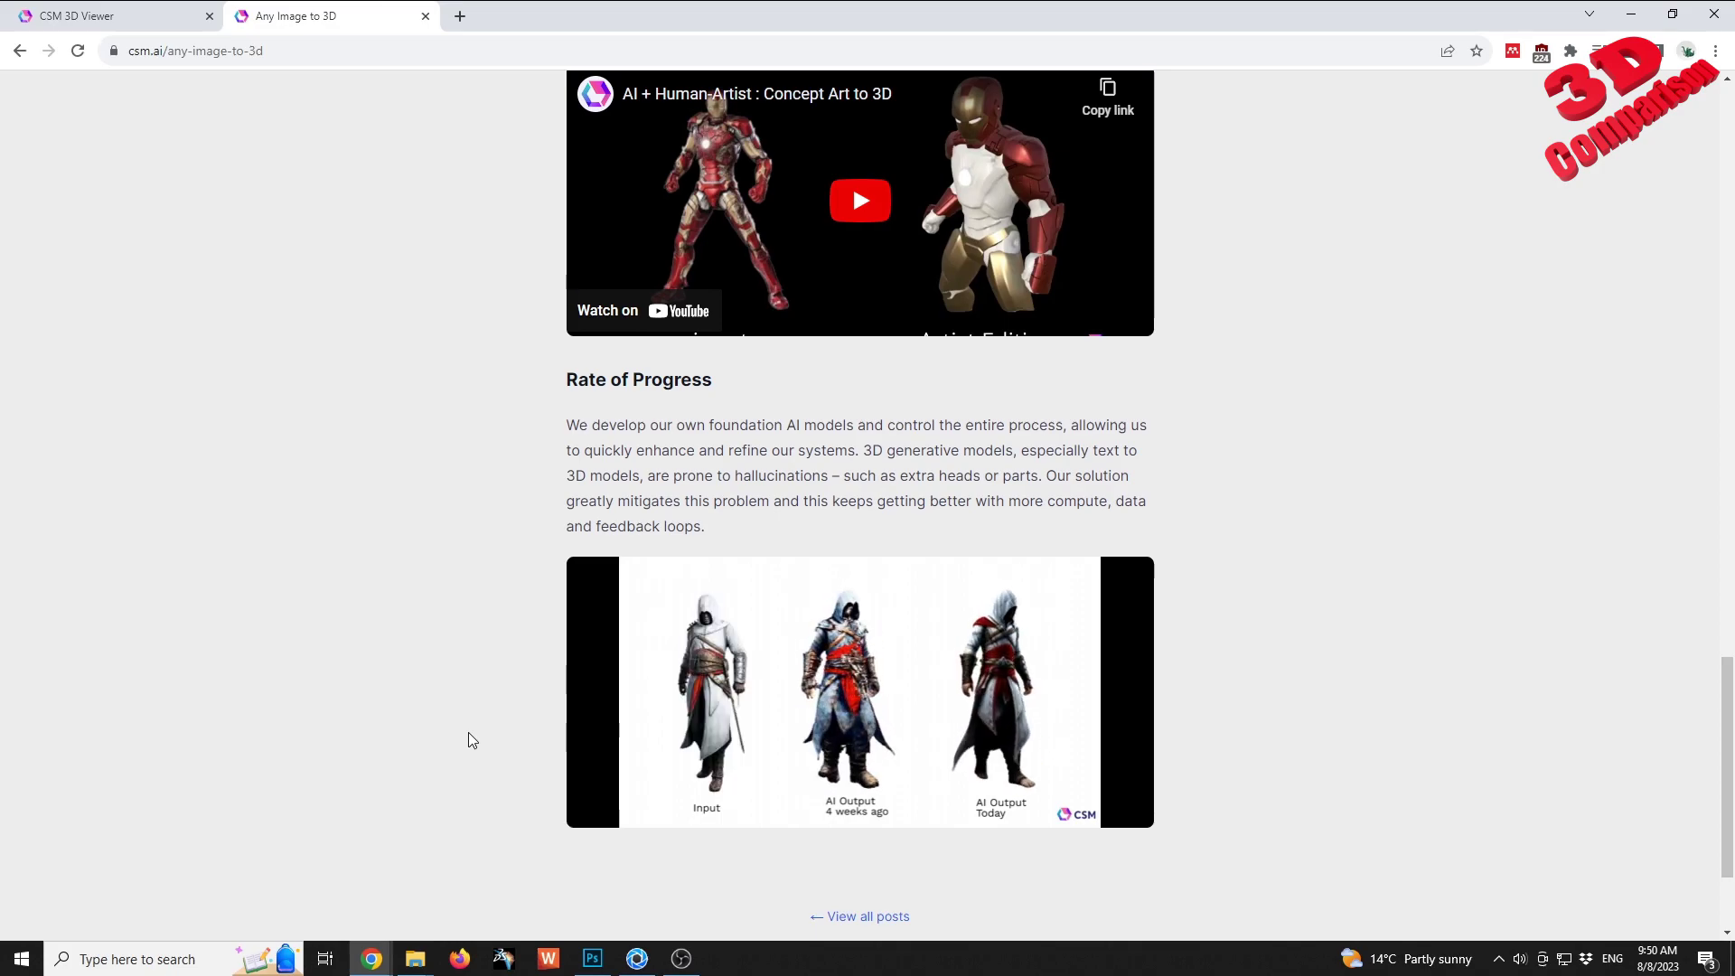
{"action": "left_click", "coordinate": [939, 792]}
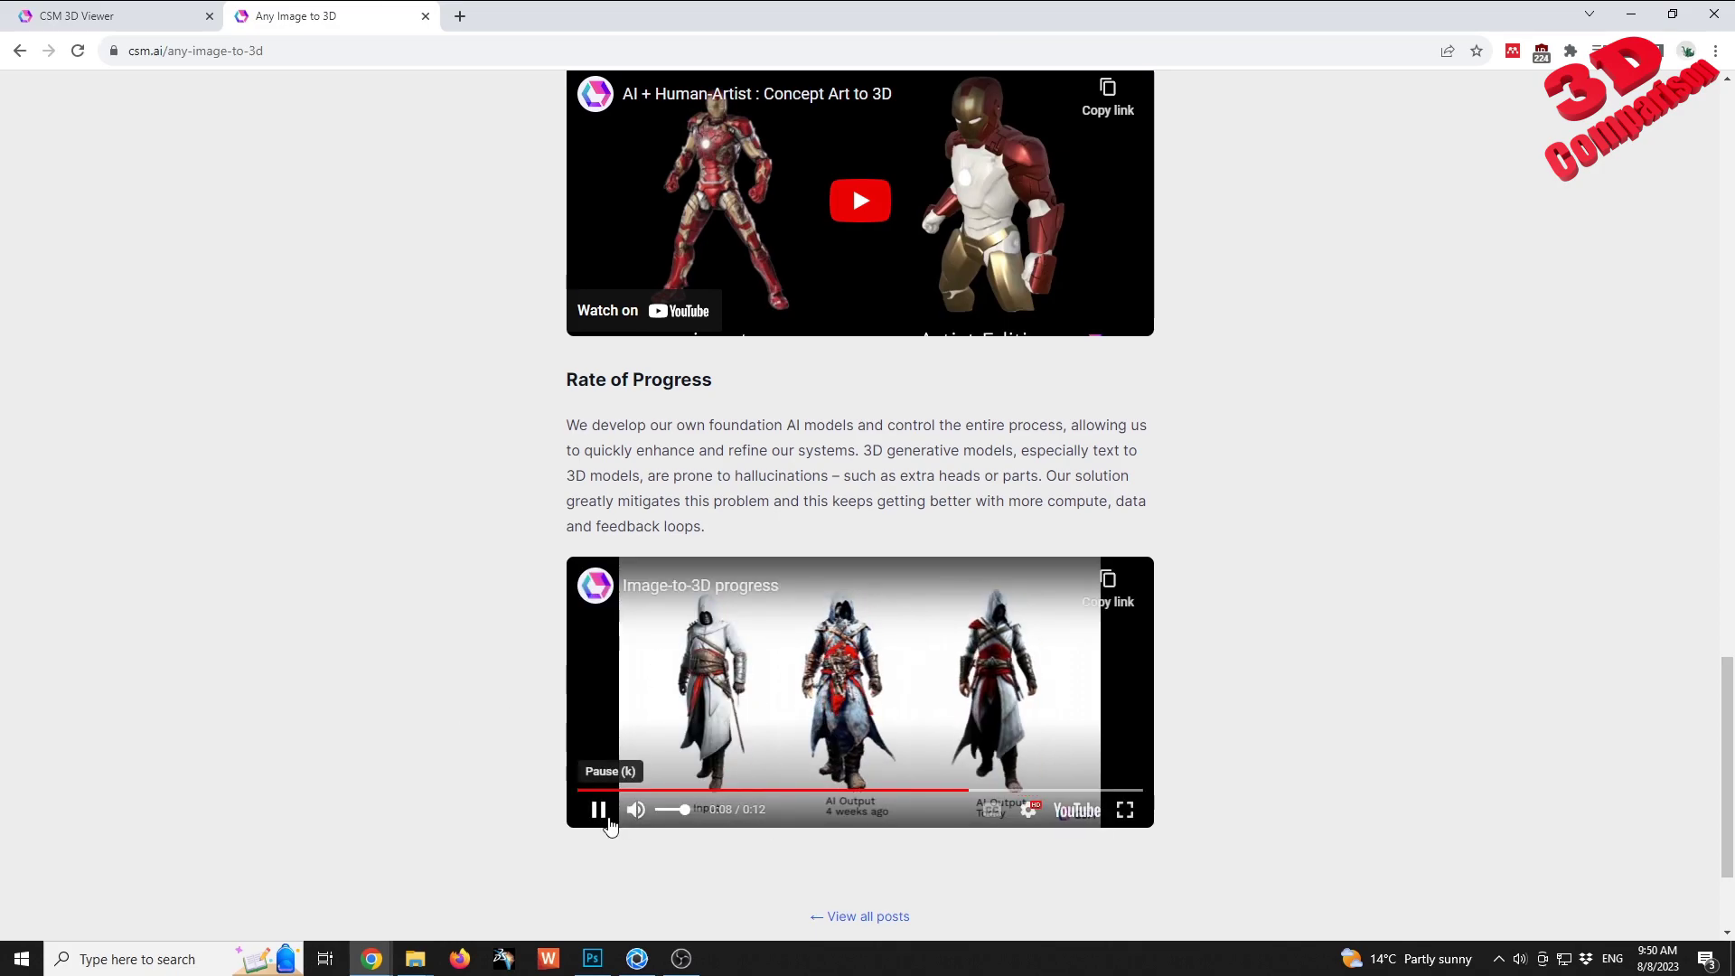
{"action": "left_click", "coordinate": [598, 809]}
{"action": "left_click", "coordinate": [905, 792]}
- Close the More videos overlay and switch to the Statue of a hunter Sketchfab window
{"action": "left_click", "coordinate": [1115, 667]}
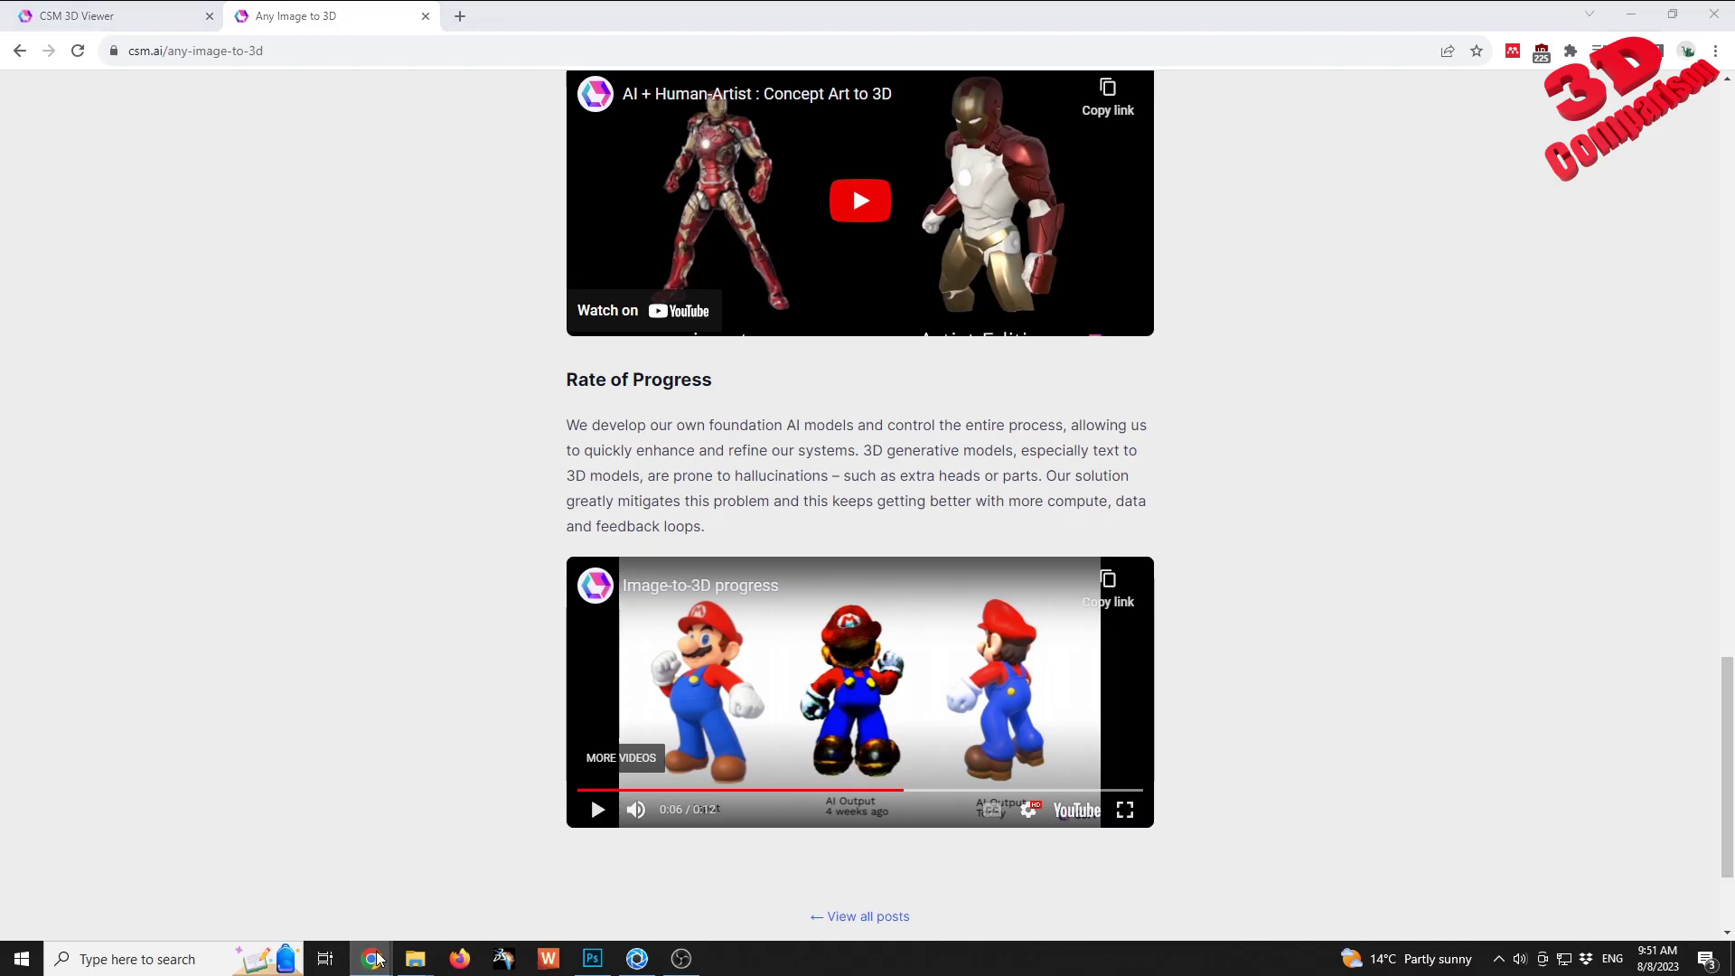
{"action": "mouse_move", "coordinate": [371, 957]}
{"action": "left_click", "coordinate": [588, 881]}
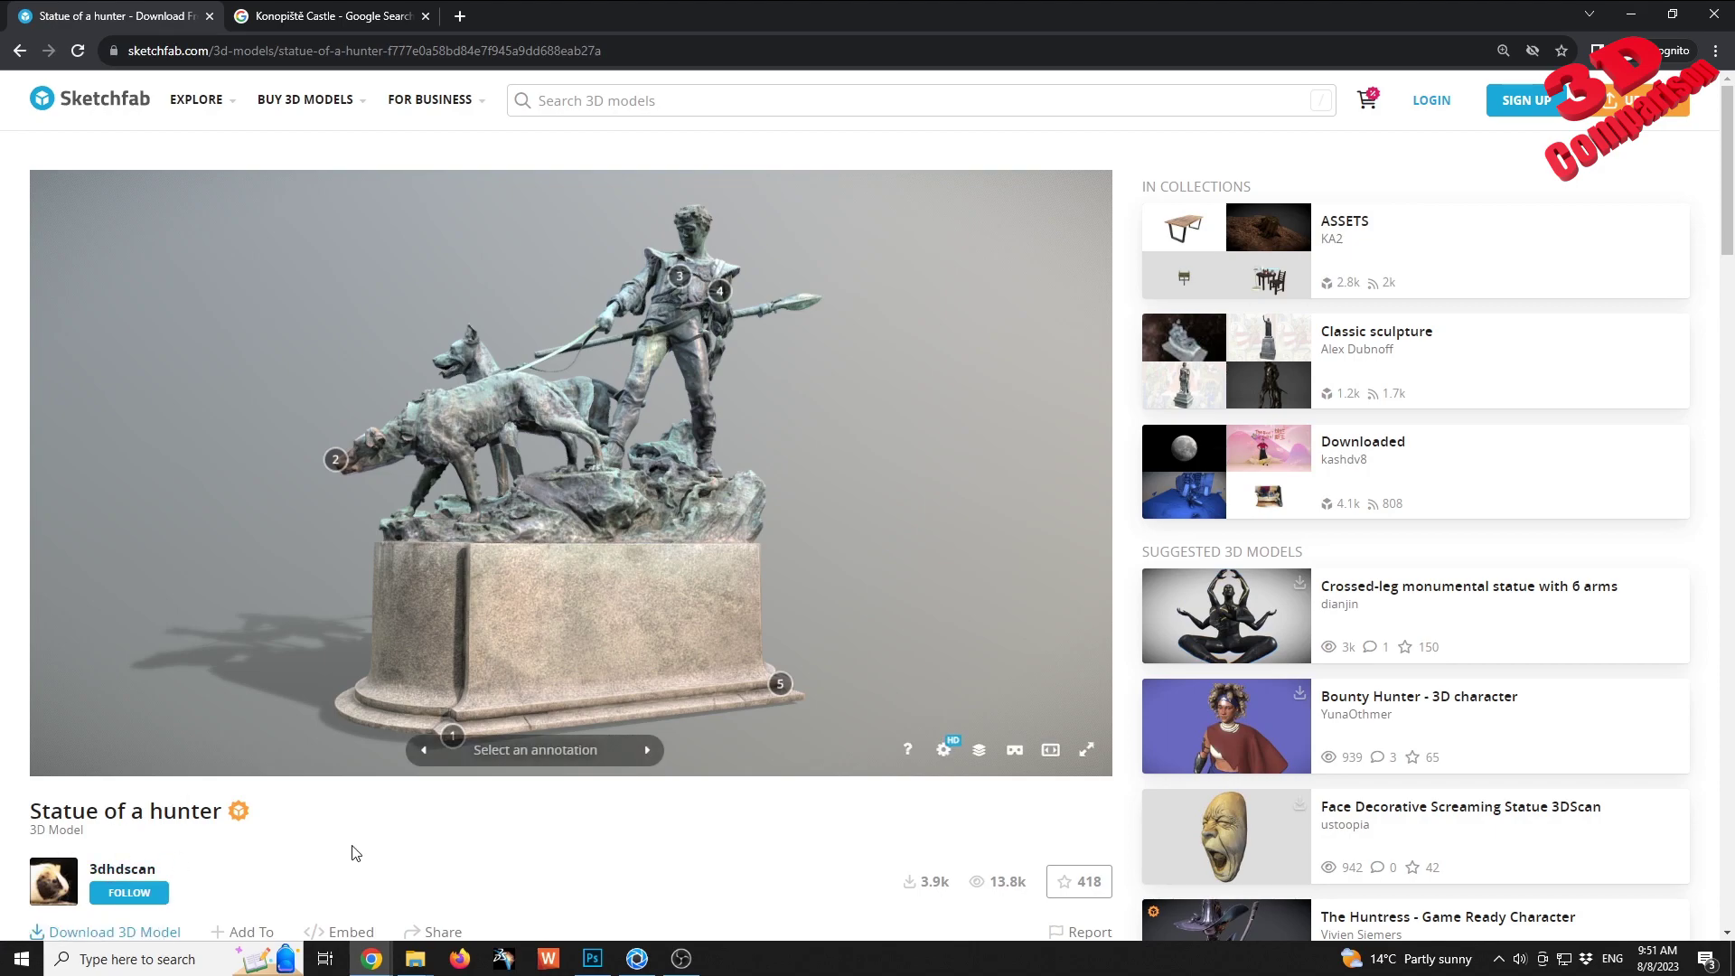
- Find and highlight 'Konopiště Castle' in the statue's Sketchfab description
{"action": "scroll", "coordinate": [354, 838], "scroll_direction": "down", "scroll_amount": 15}
{"action": "scroll", "coordinate": [544, 402], "scroll_direction": "up", "scroll_amount": 1}
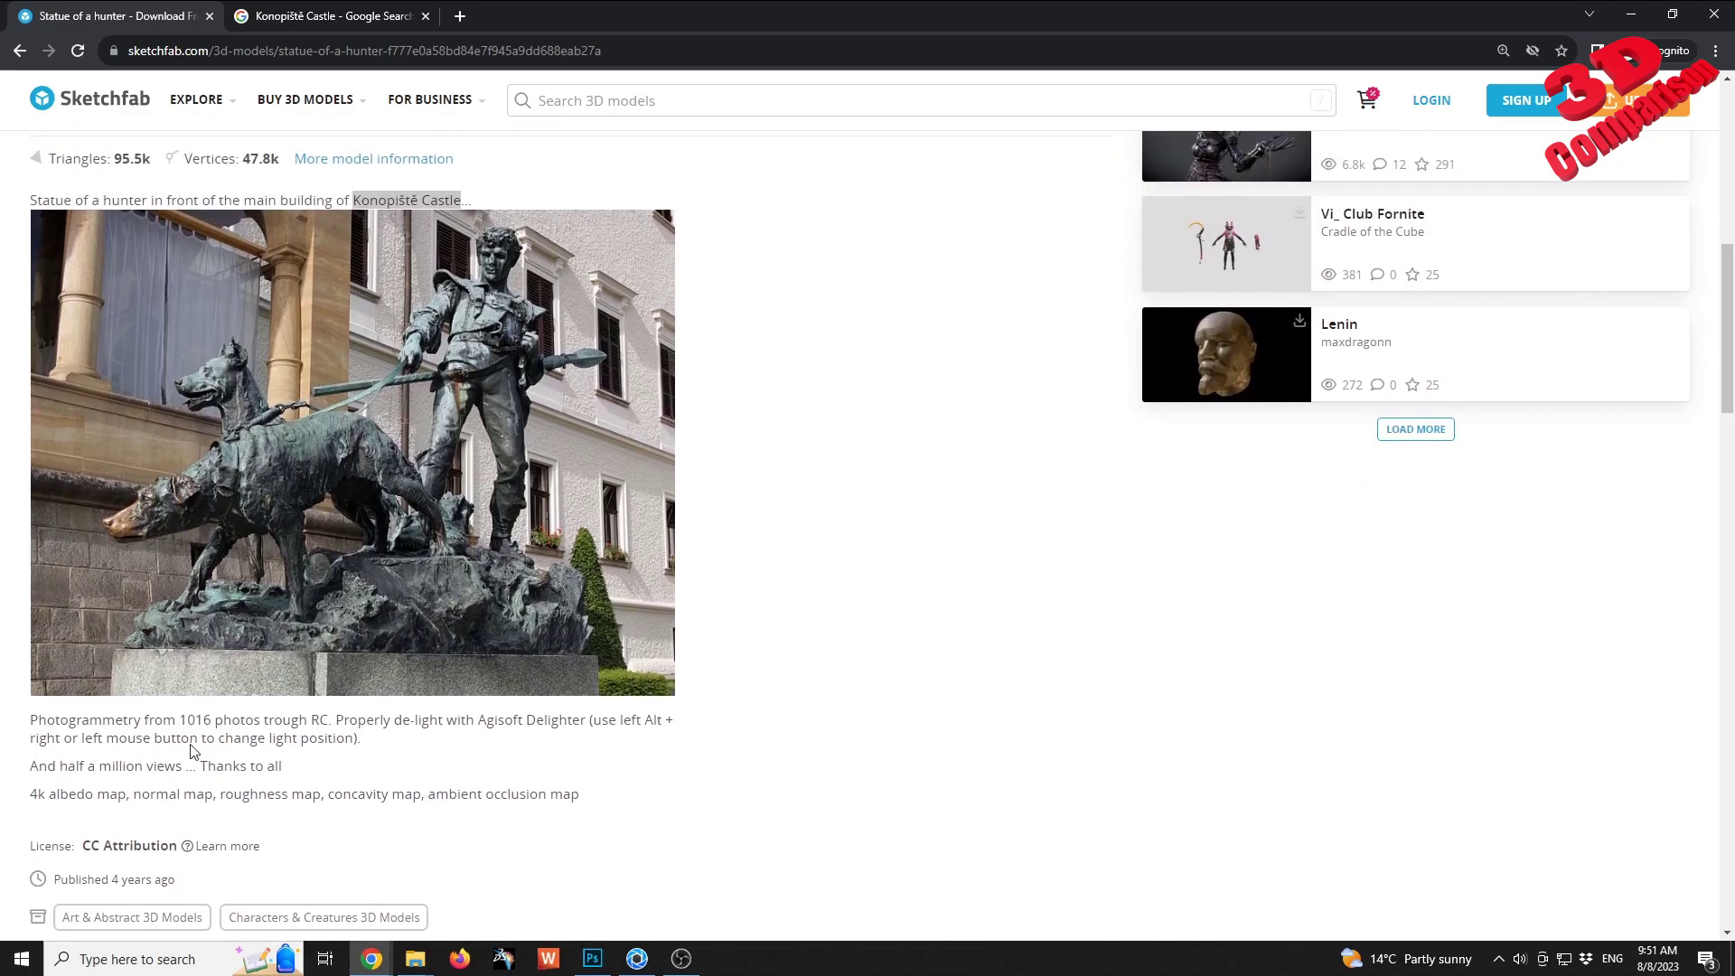
{"action": "scroll", "coordinate": [406, 298], "scroll_direction": "up", "scroll_amount": 1}
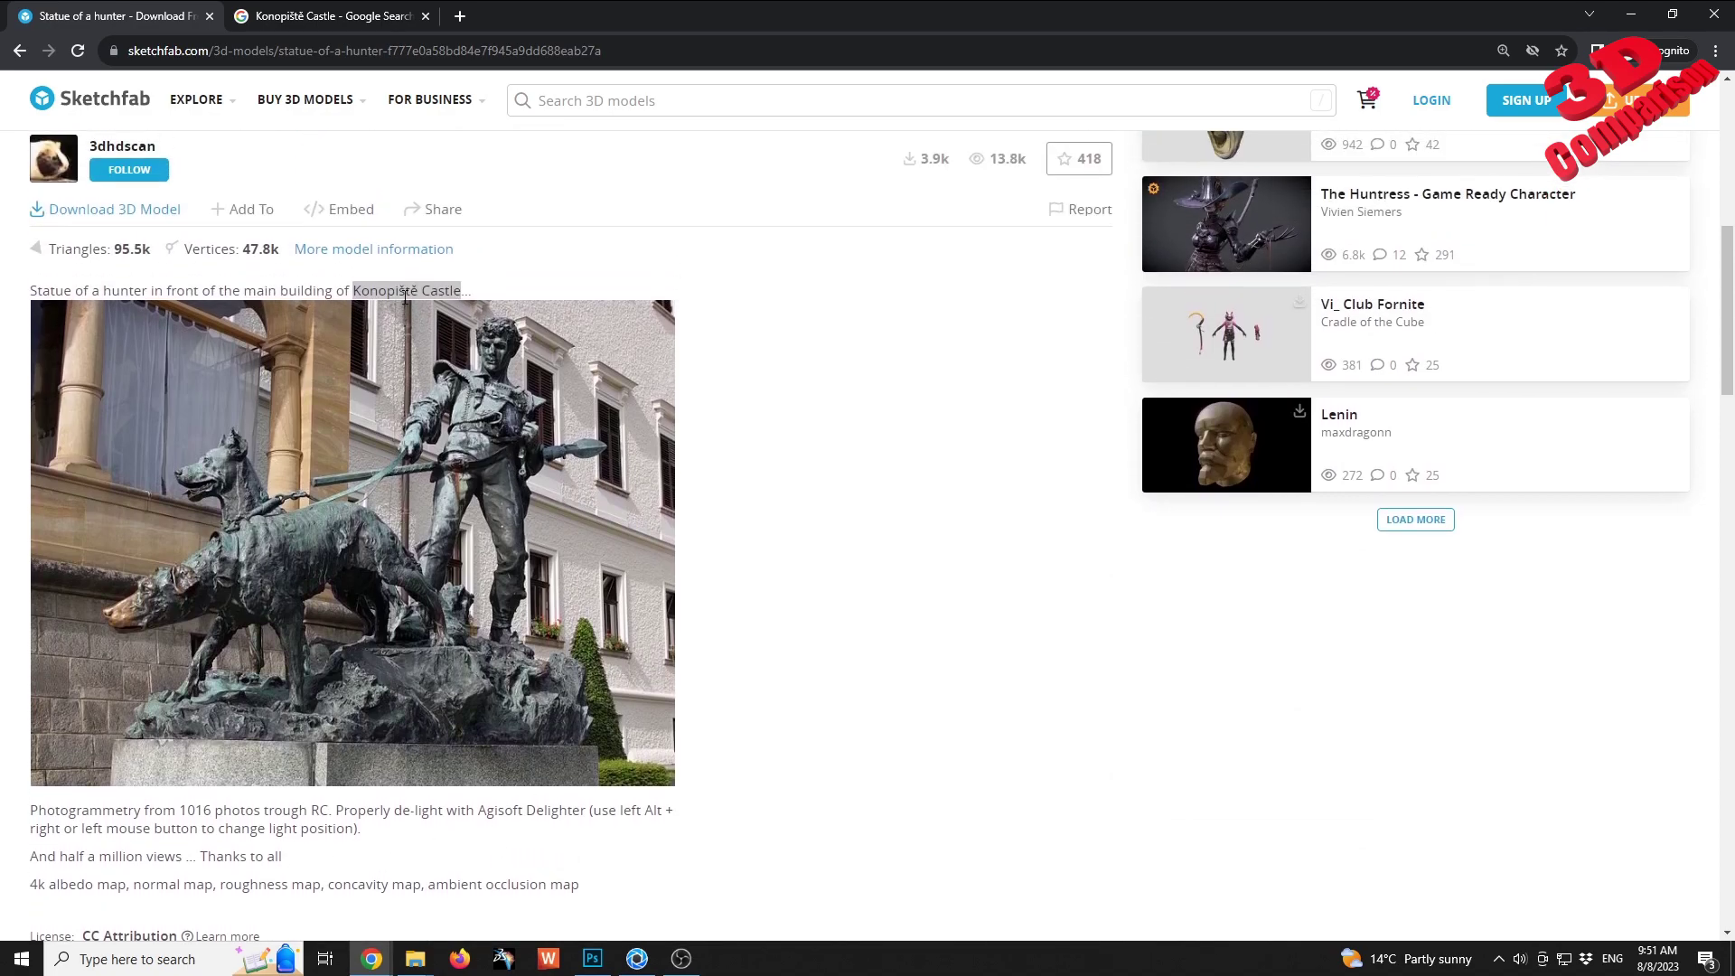
{"action": "left_click", "coordinate": [364, 291]}
{"action": "left_click_drag", "start_coordinate": [355, 291], "coordinate": [468, 291]}
- Check the search results that place Konopiště Castle, a Gothic castle, in Benešov, Czechia, then move on to KeyShot
{"action": "left_click", "coordinate": [329, 15]}
{"action": "left_click", "coordinate": [617, 447]}
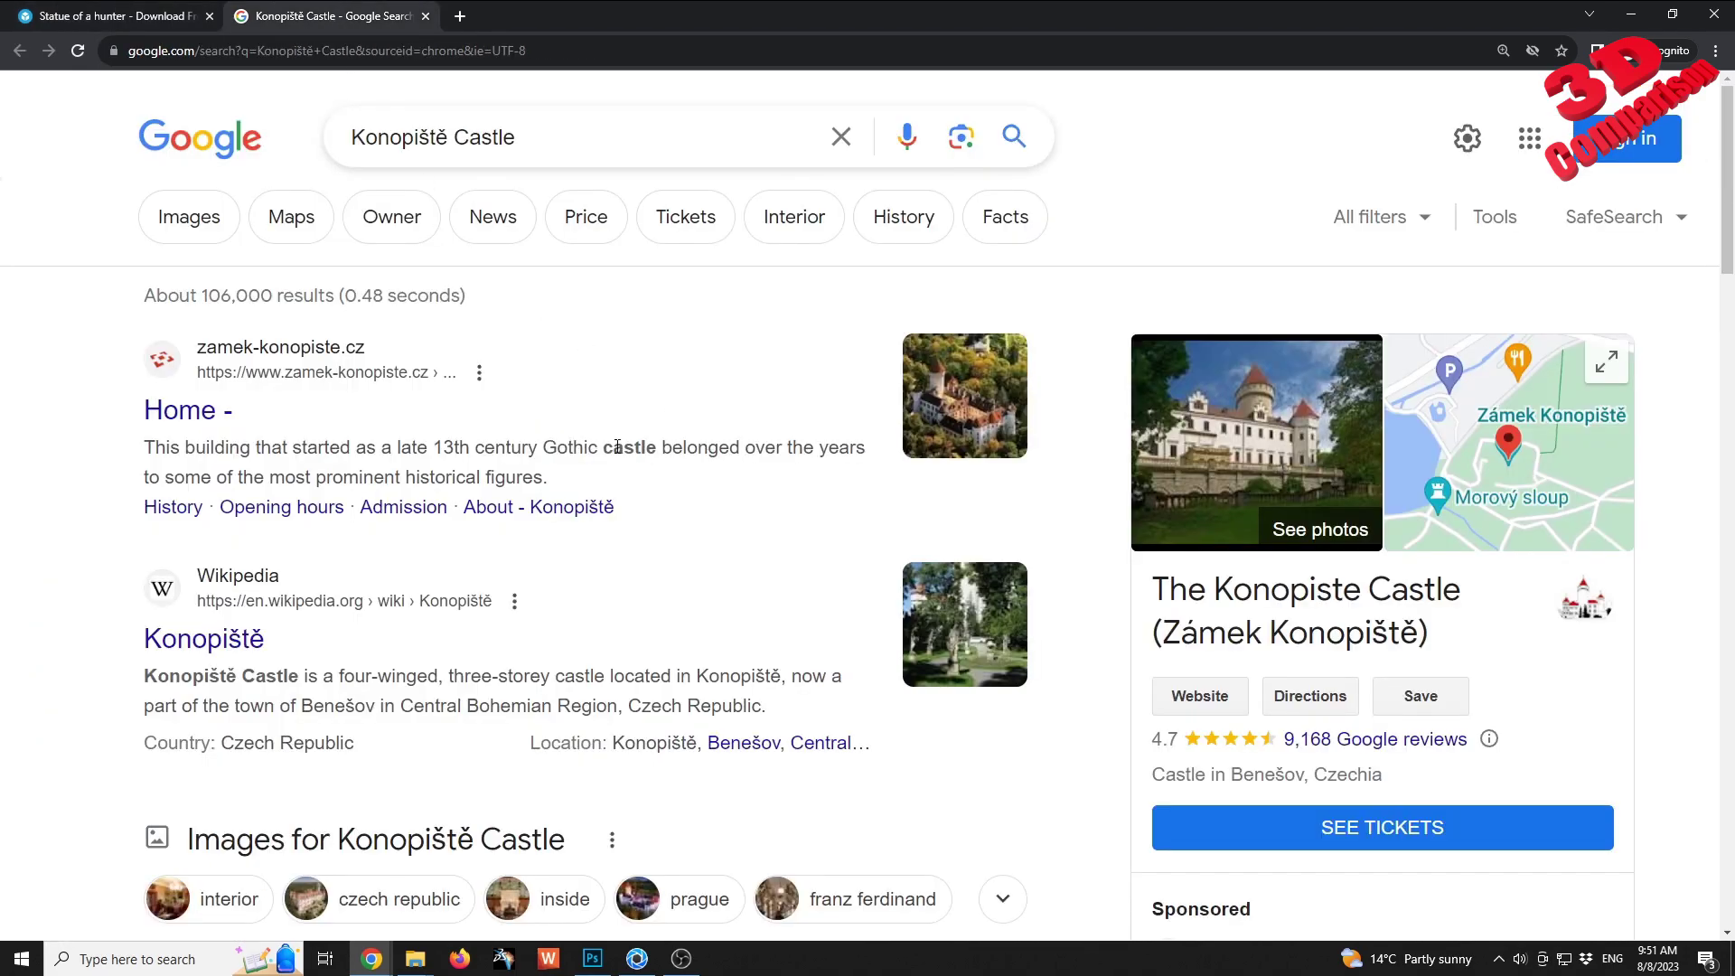
{"action": "left_click_drag", "start_coordinate": [546, 449], "coordinate": [665, 449]}
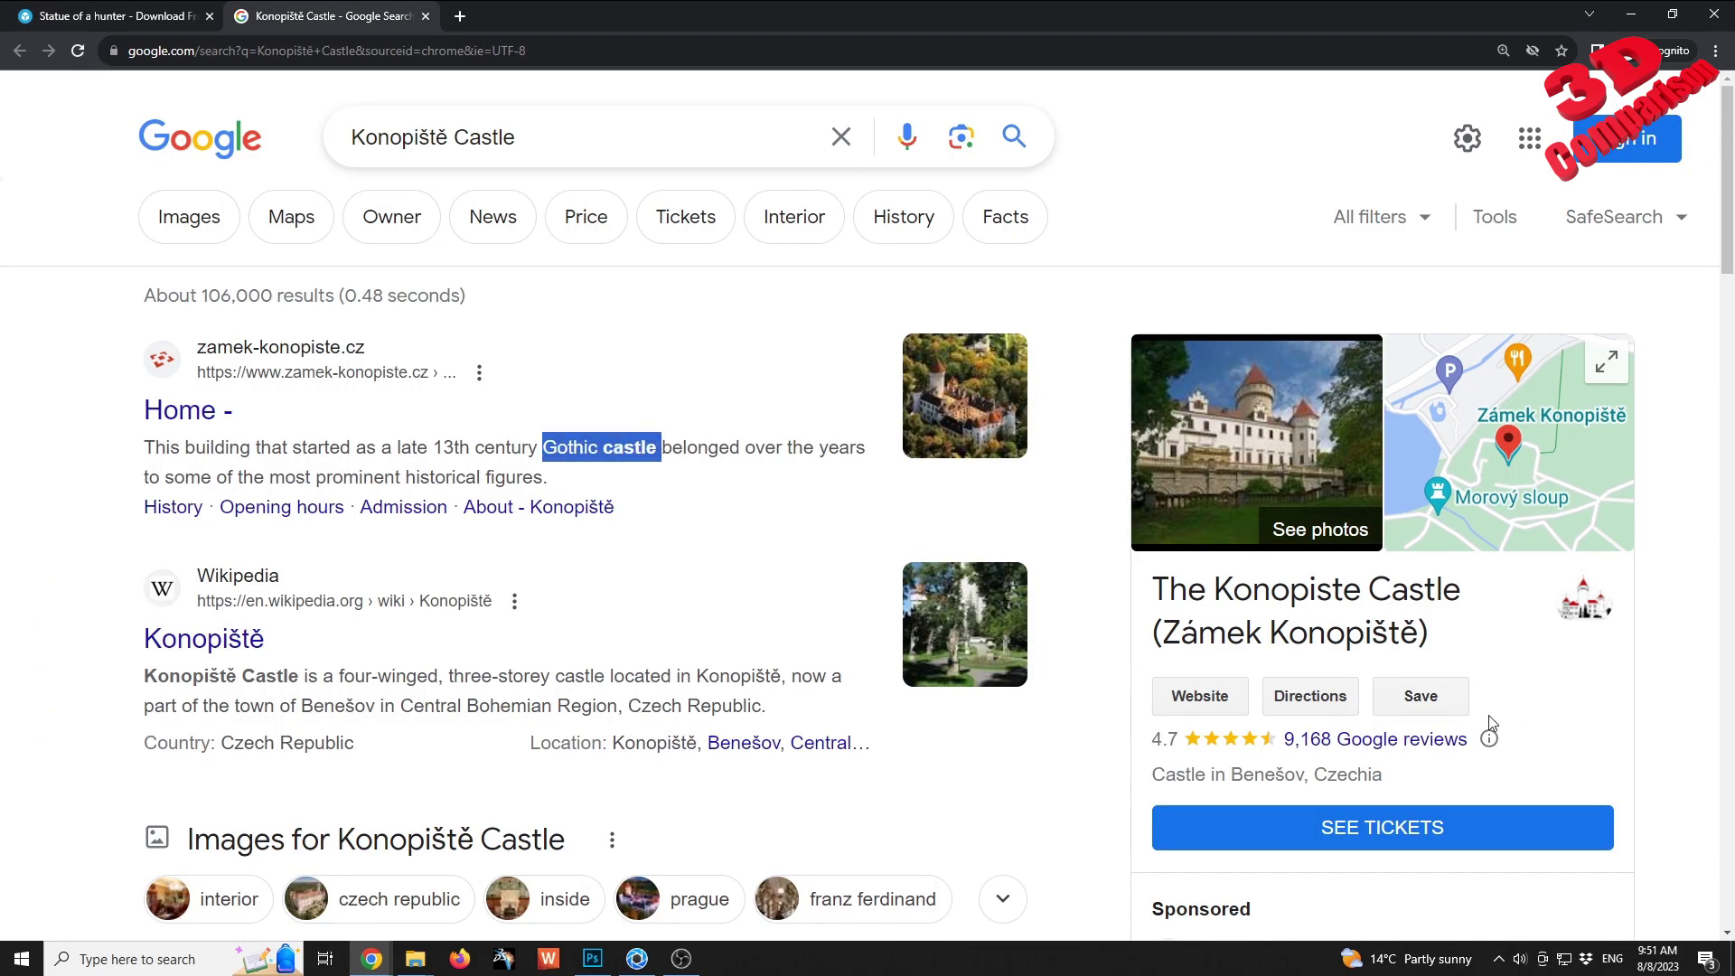
{"action": "left_click_drag", "start_coordinate": [1401, 777], "coordinate": [1152, 774]}
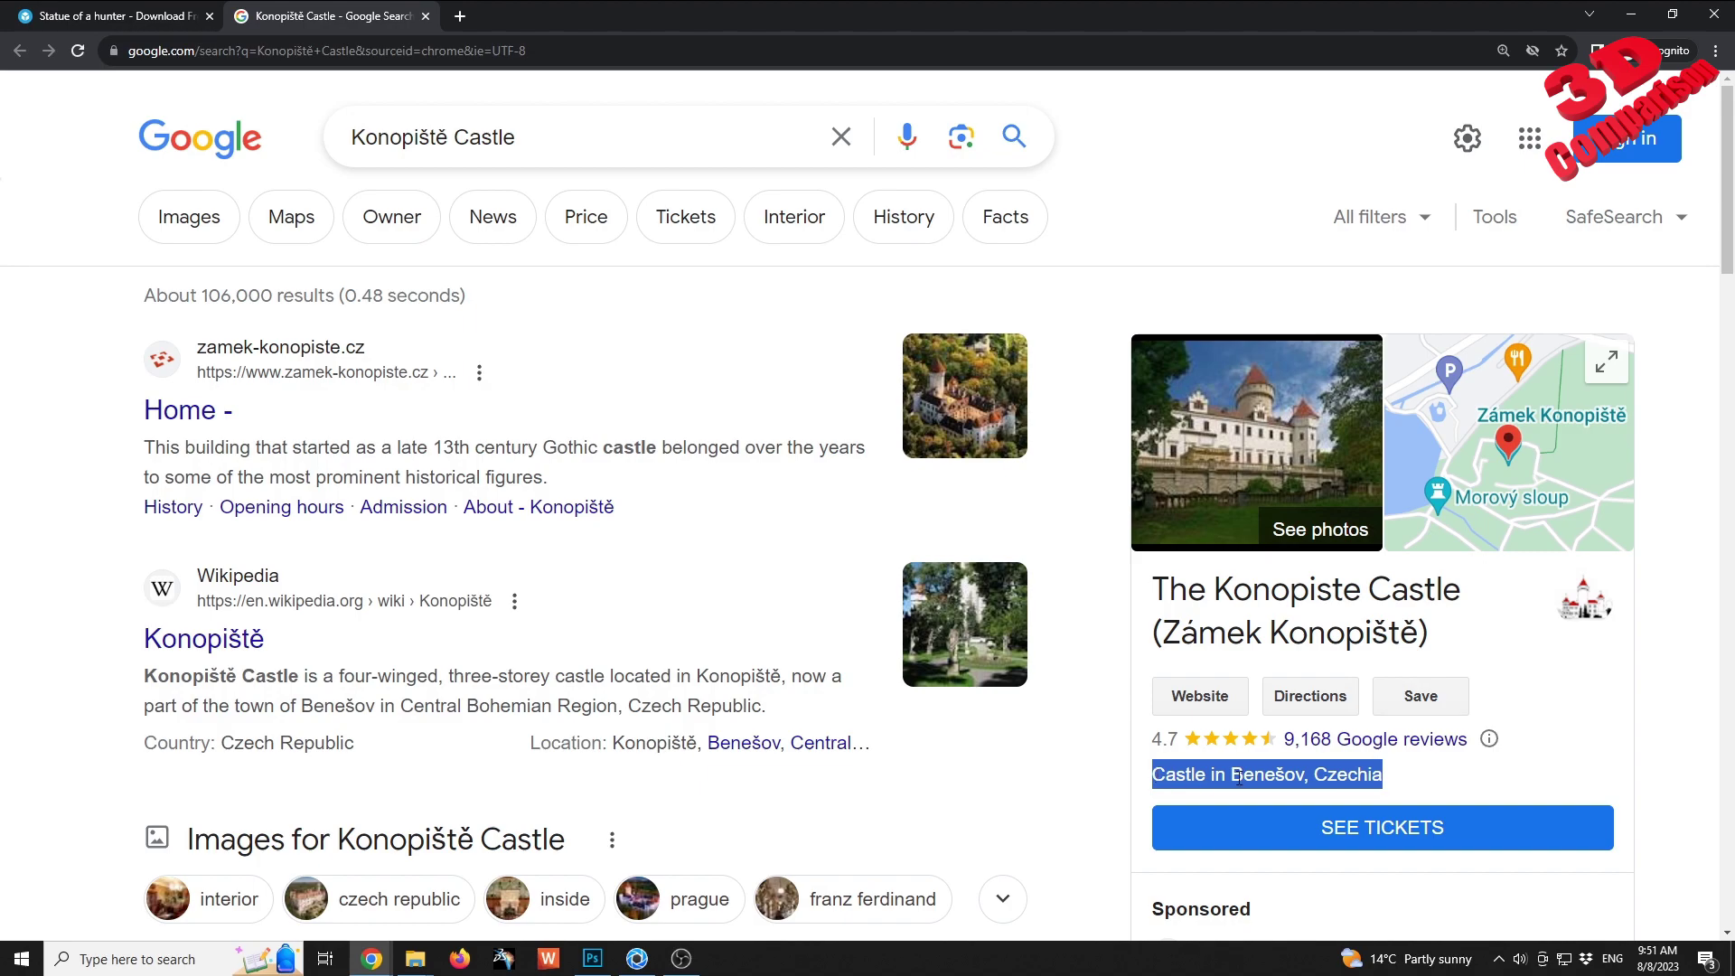
{"action": "left_click", "coordinate": [1426, 782]}
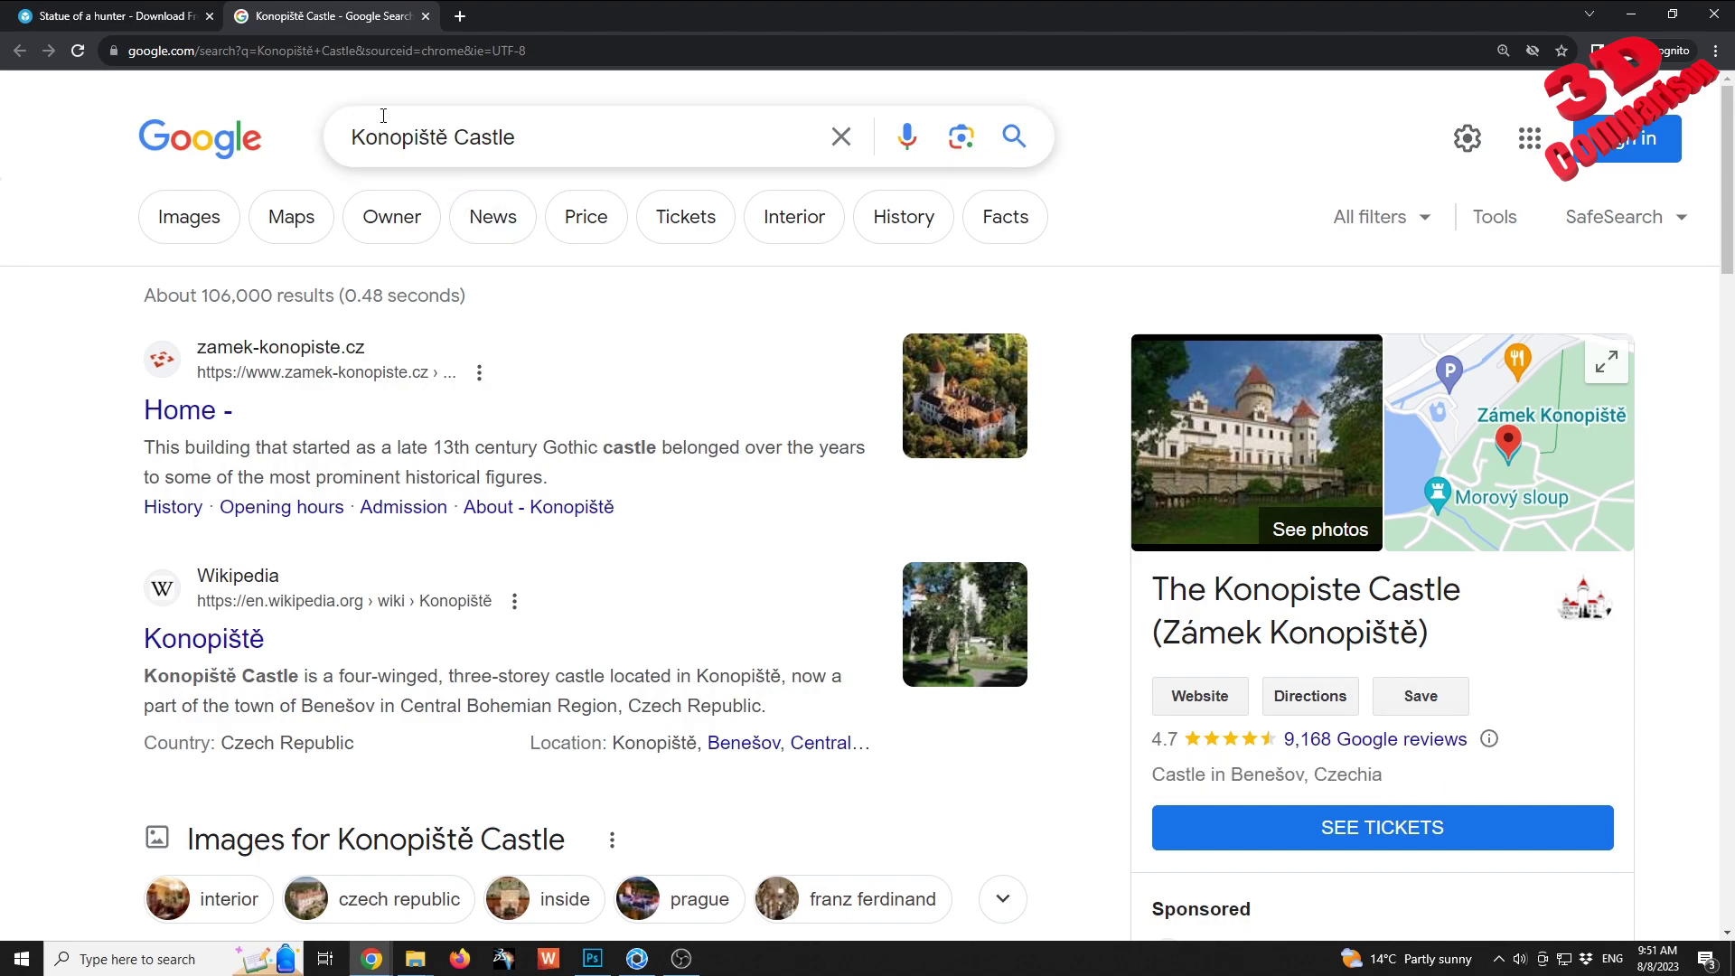
{"action": "left_click", "coordinate": [140, 18]}
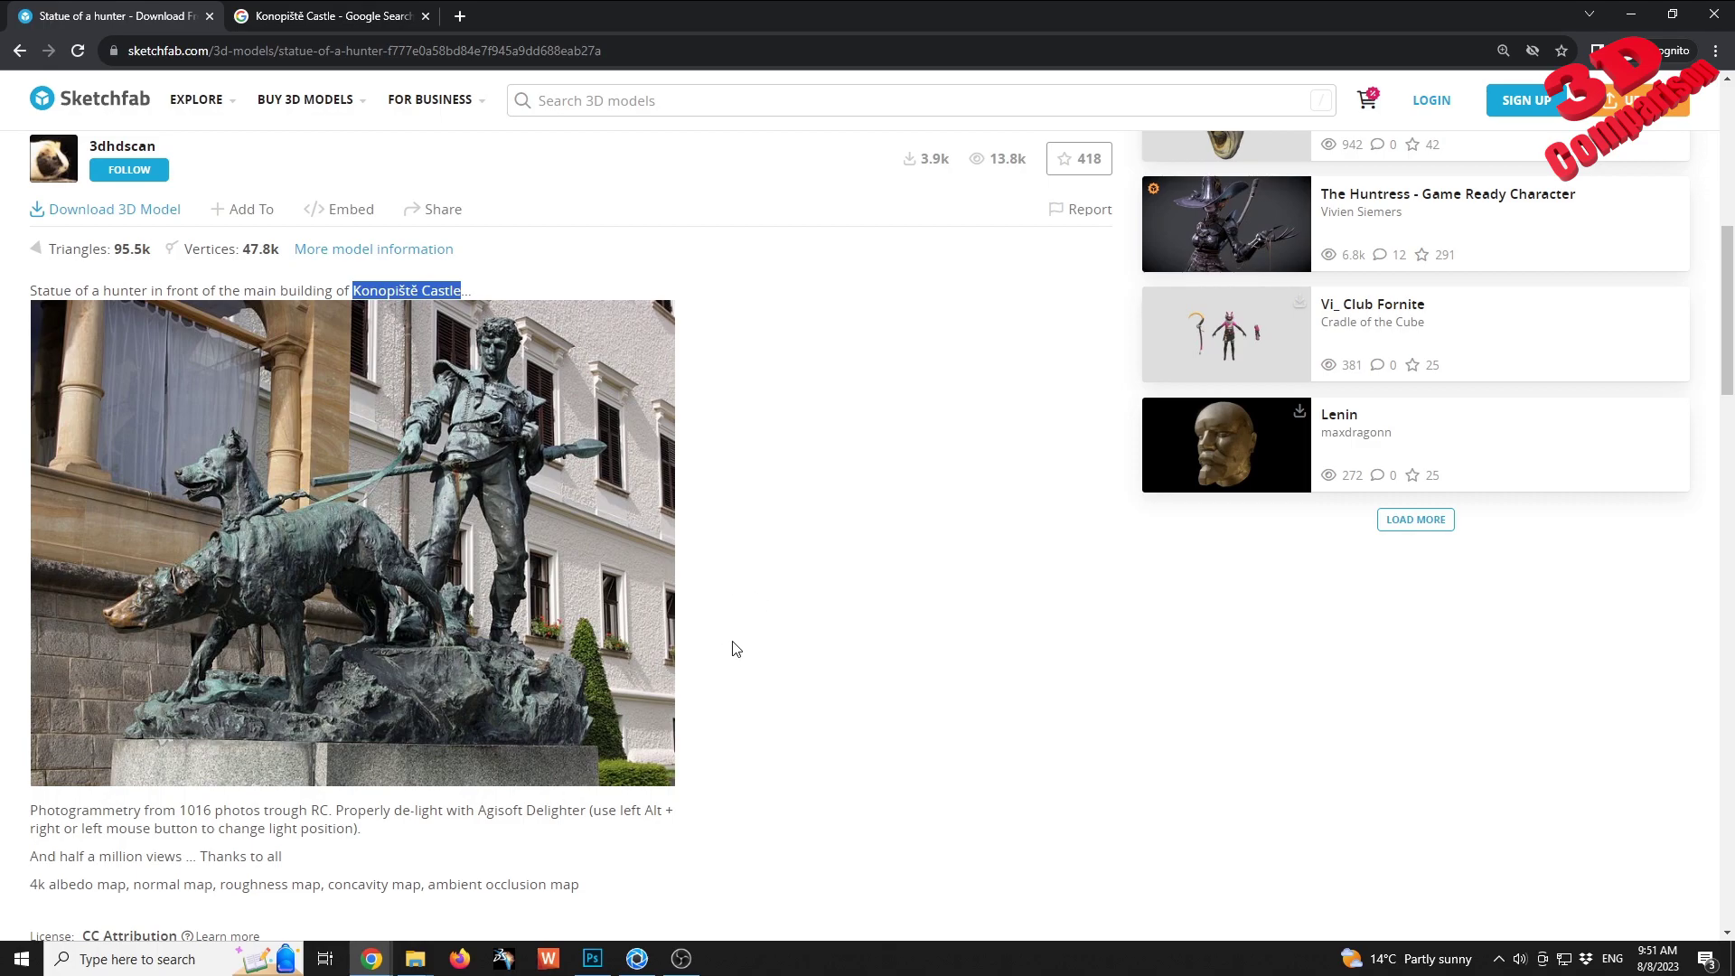
{"action": "left_click", "coordinate": [637, 958]}
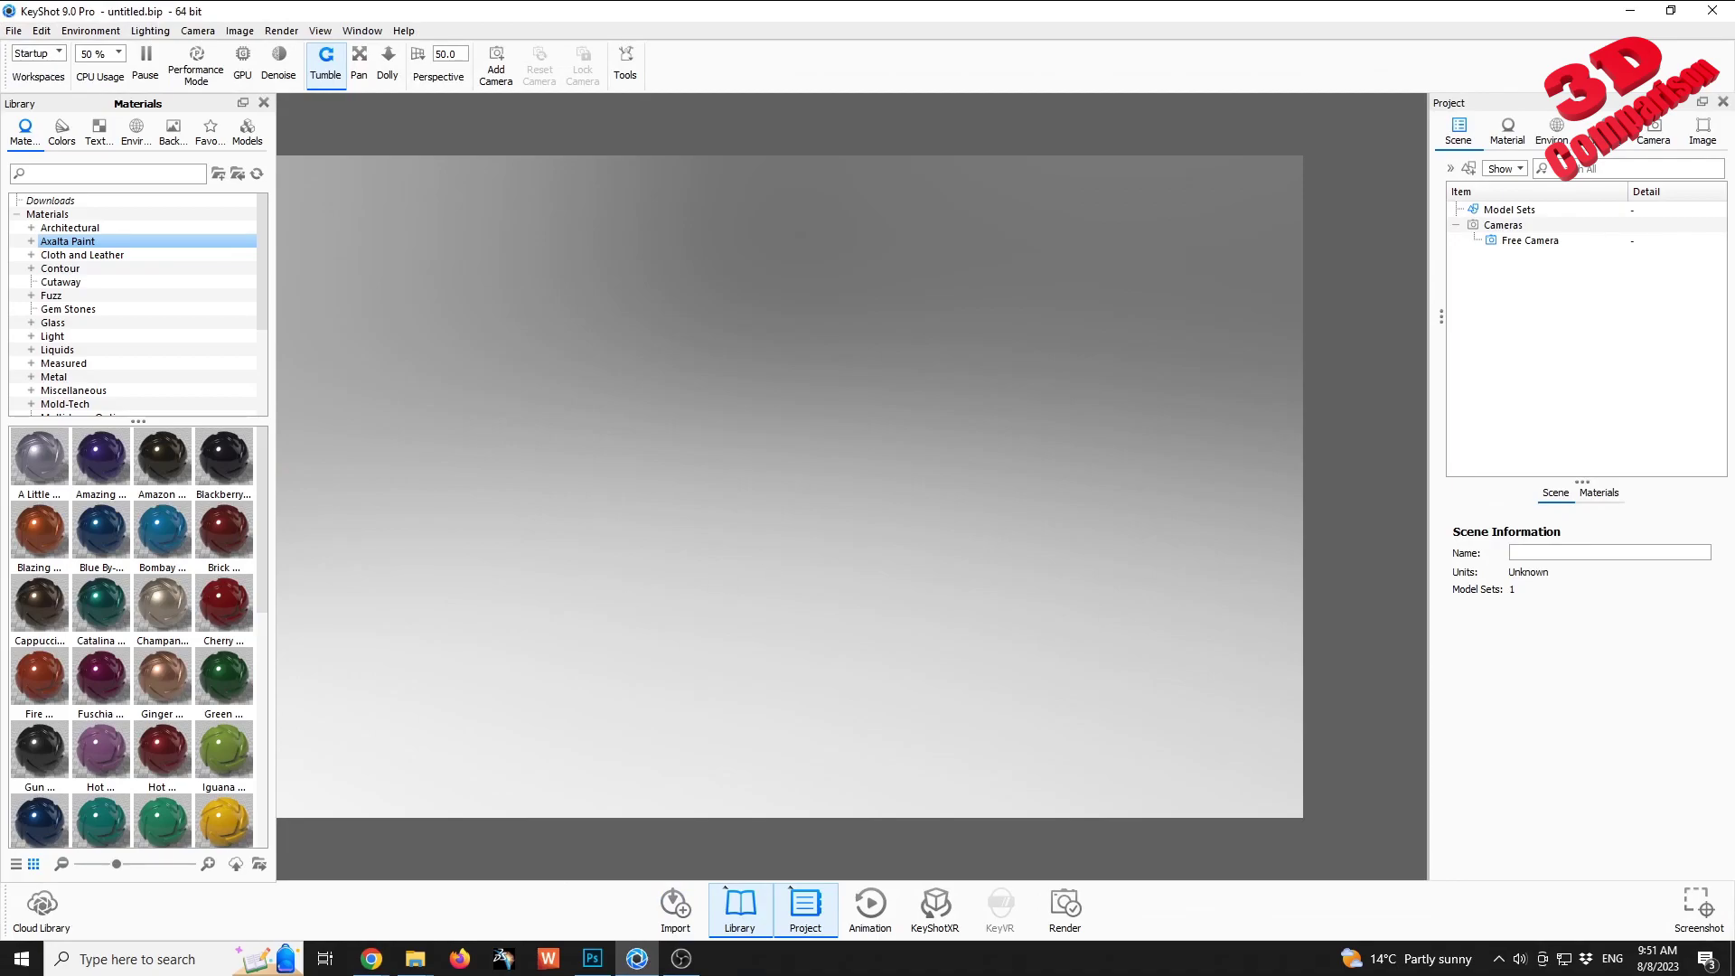
- Import statue1.obj from File Explorer into KeyShot and orbit around the hunter statue
{"action": "key", "text": "super+e"}
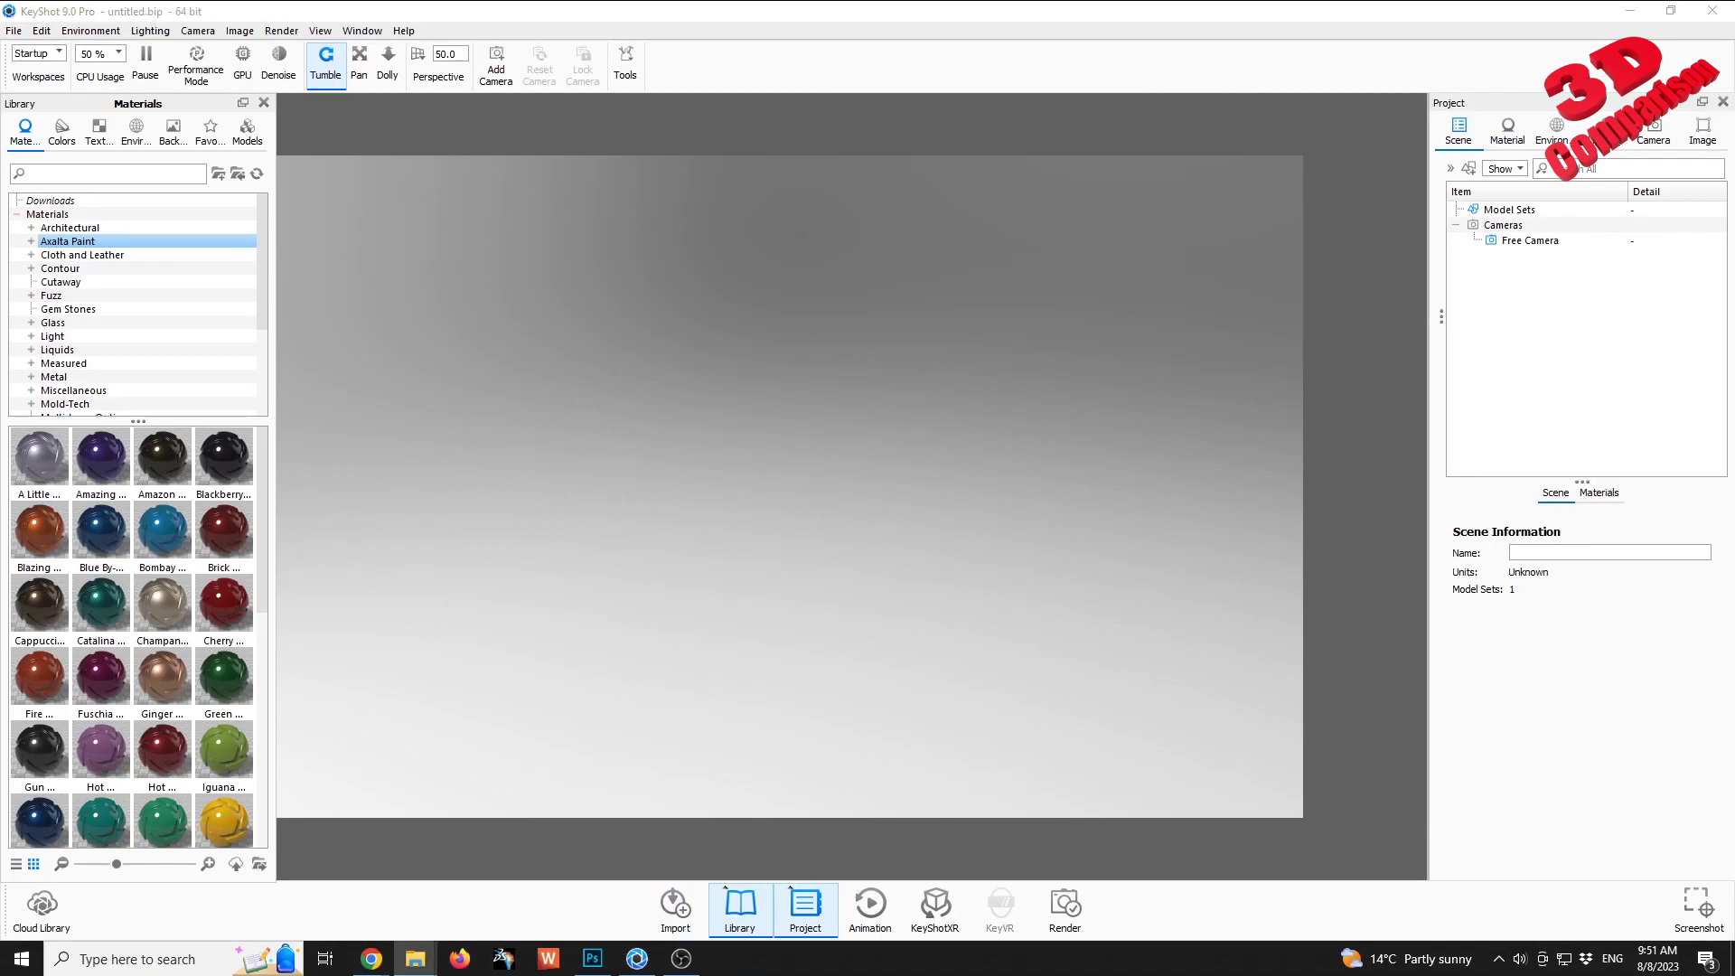
{"action": "left_click_drag", "start_coordinate": [131, 644], "coordinate": [751, 578]}
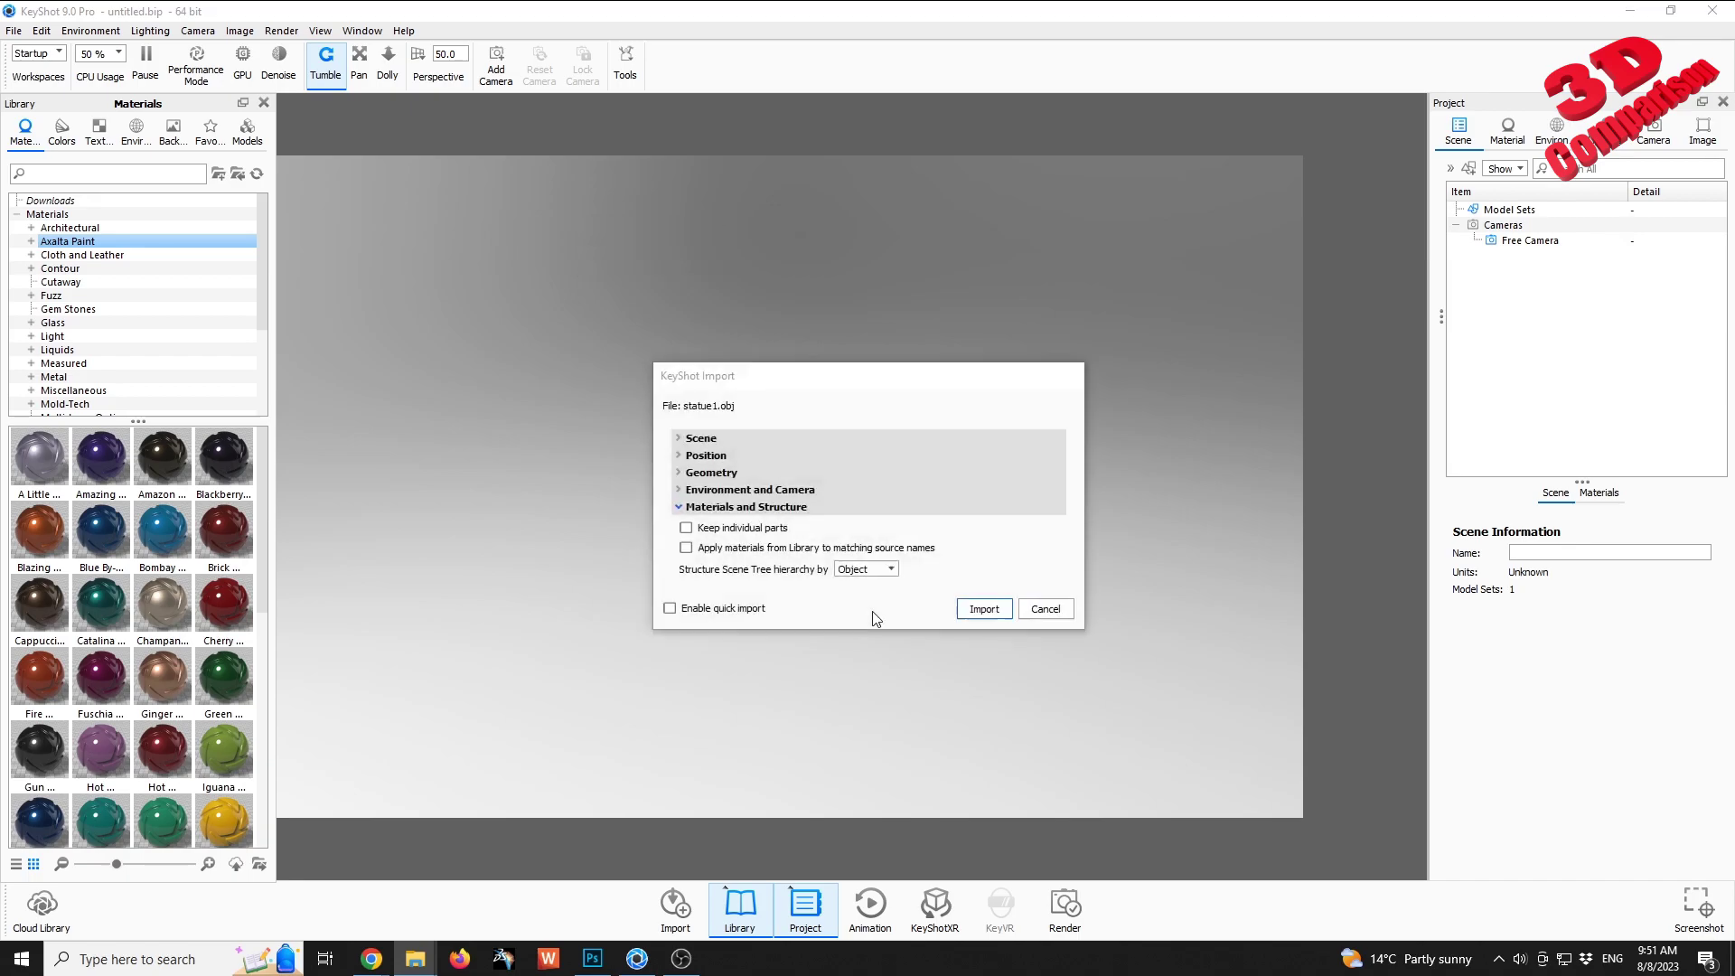
{"action": "left_click", "coordinate": [977, 611]}
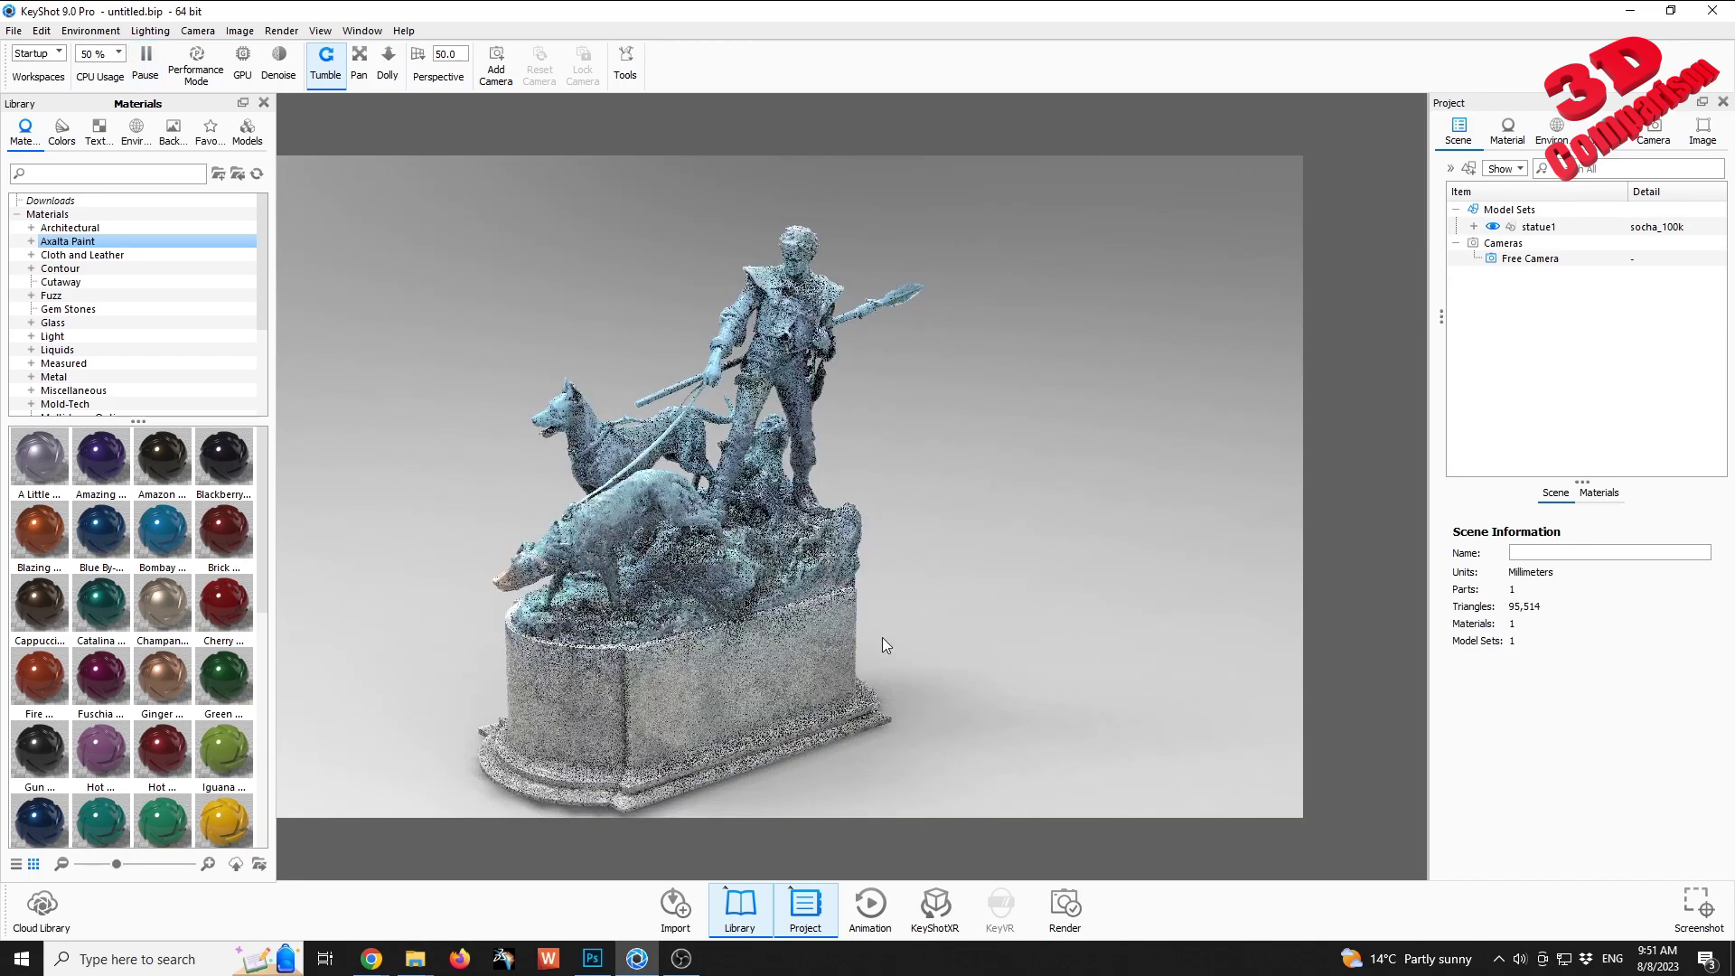
{"action": "left_click_drag", "start_coordinate": [882, 638], "coordinate": [868, 512]}
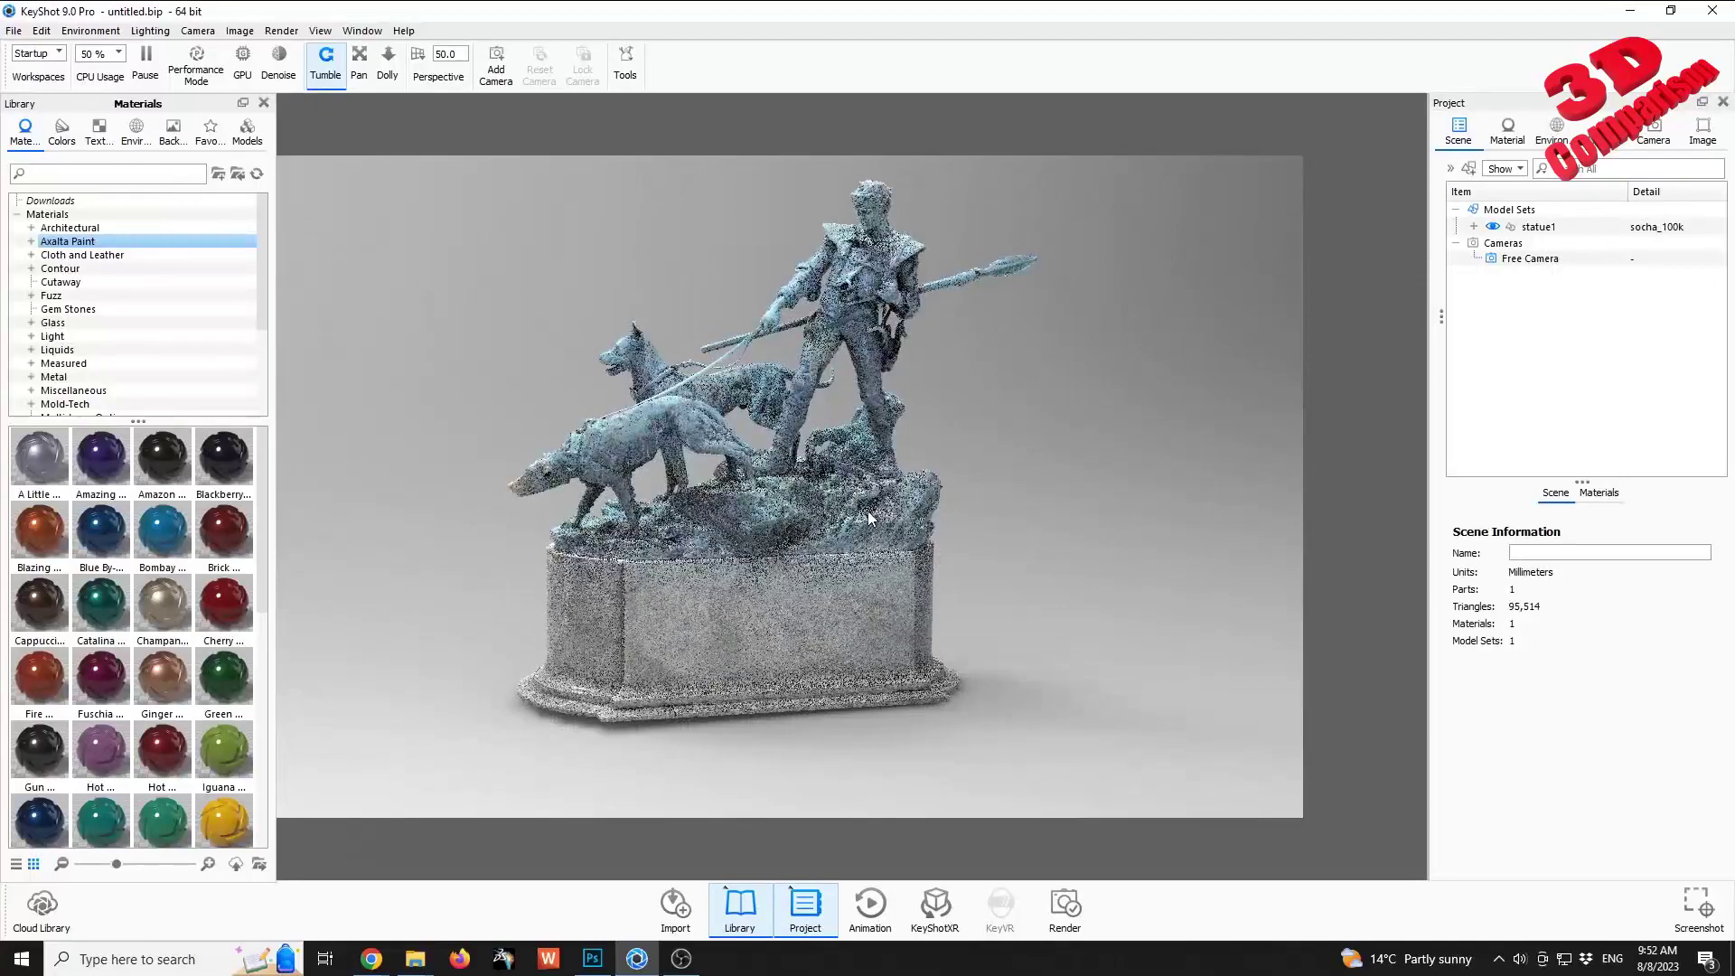
{"action": "left_click_drag", "start_coordinate": [1093, 573], "coordinate": [688, 663]}
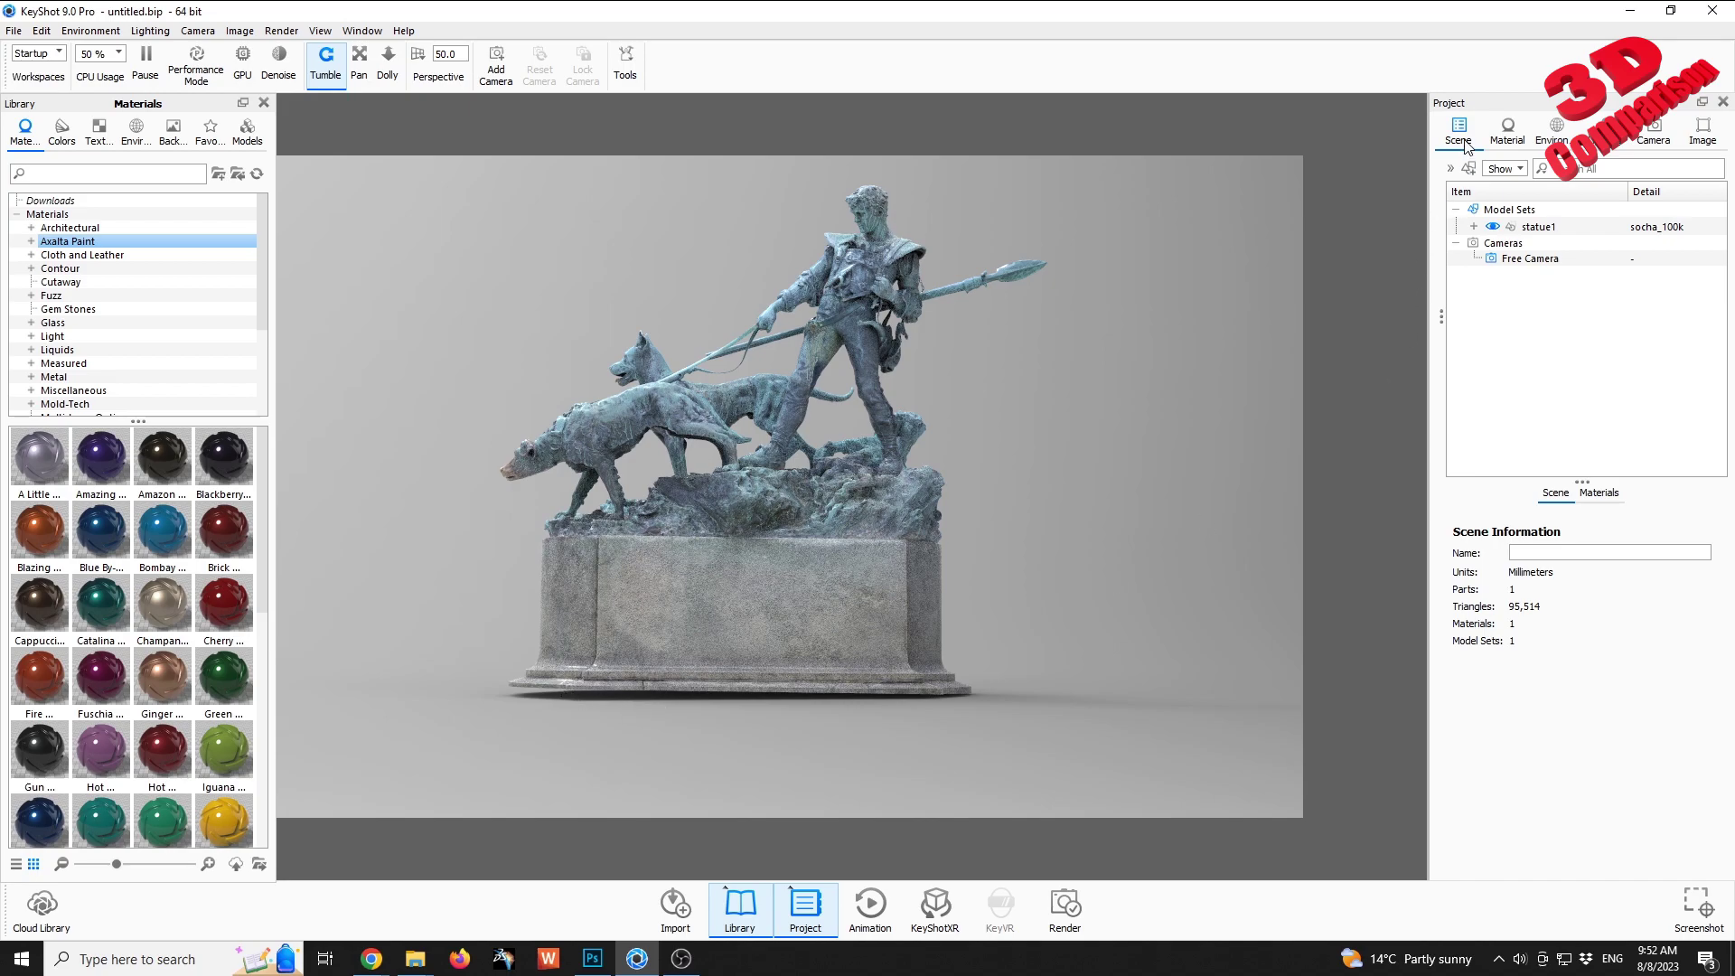
- Set statue1's Z rotation to 1° and snap it to the ground
{"action": "left_click", "coordinate": [1536, 227]}
{"action": "double_click", "coordinate": [1588, 617]}
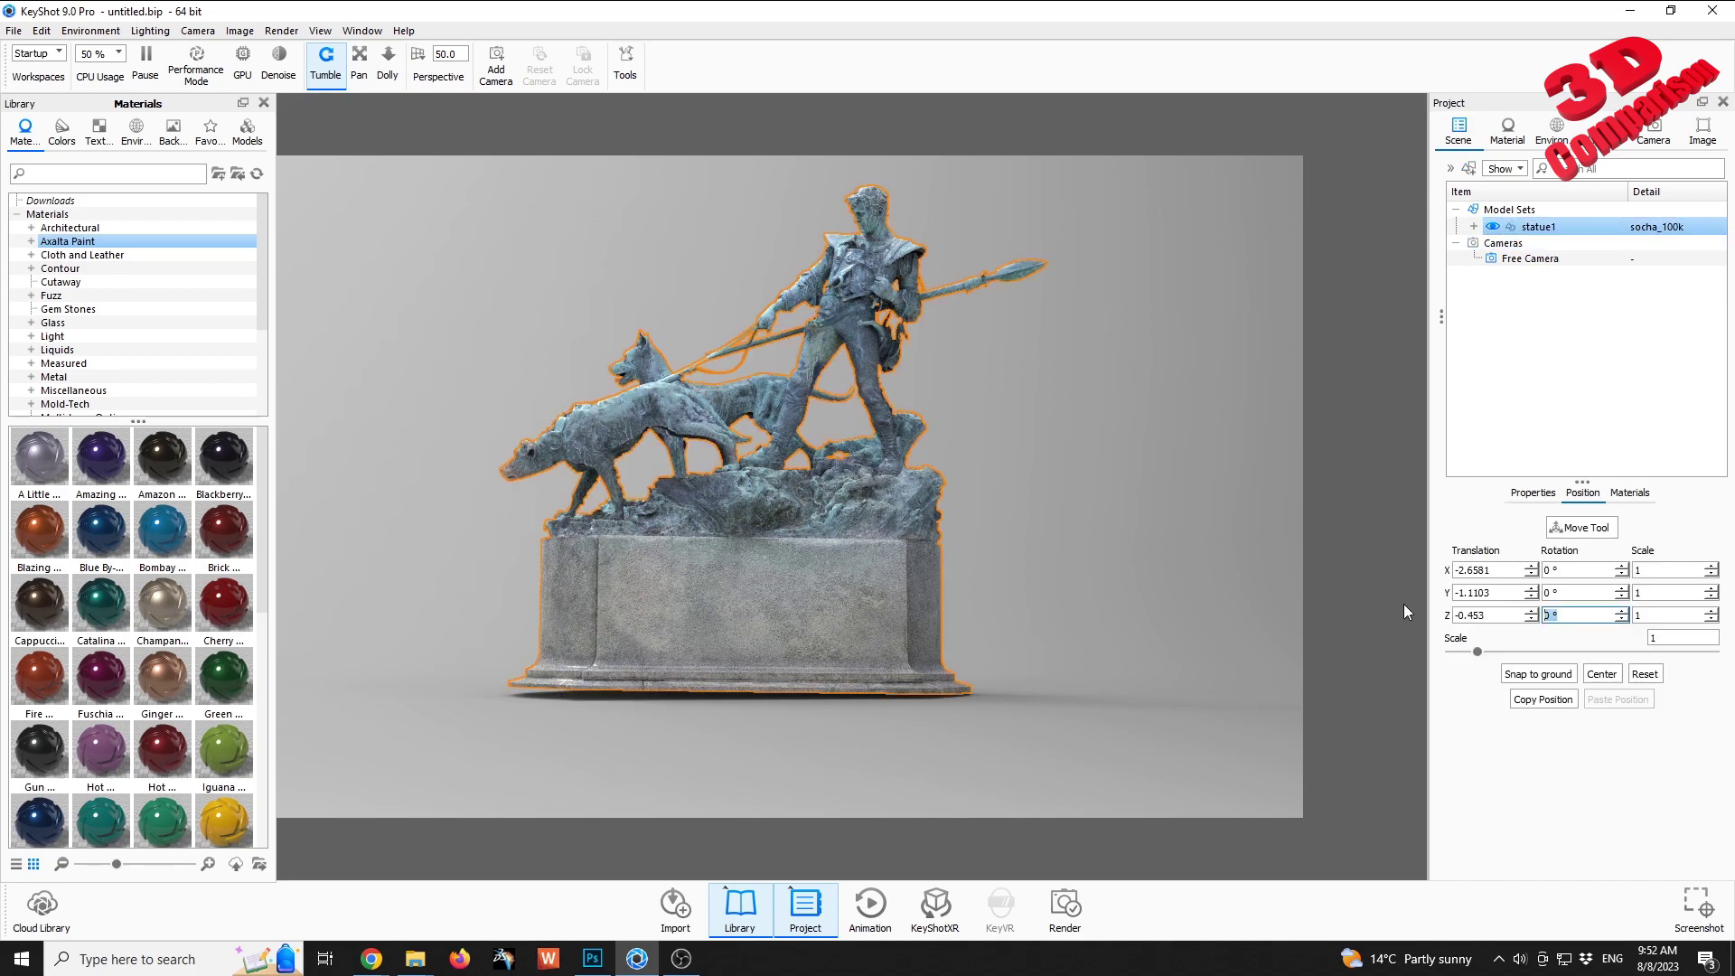
{"action": "type", "text": "-1"}
{"action": "key", "text": "Return"}
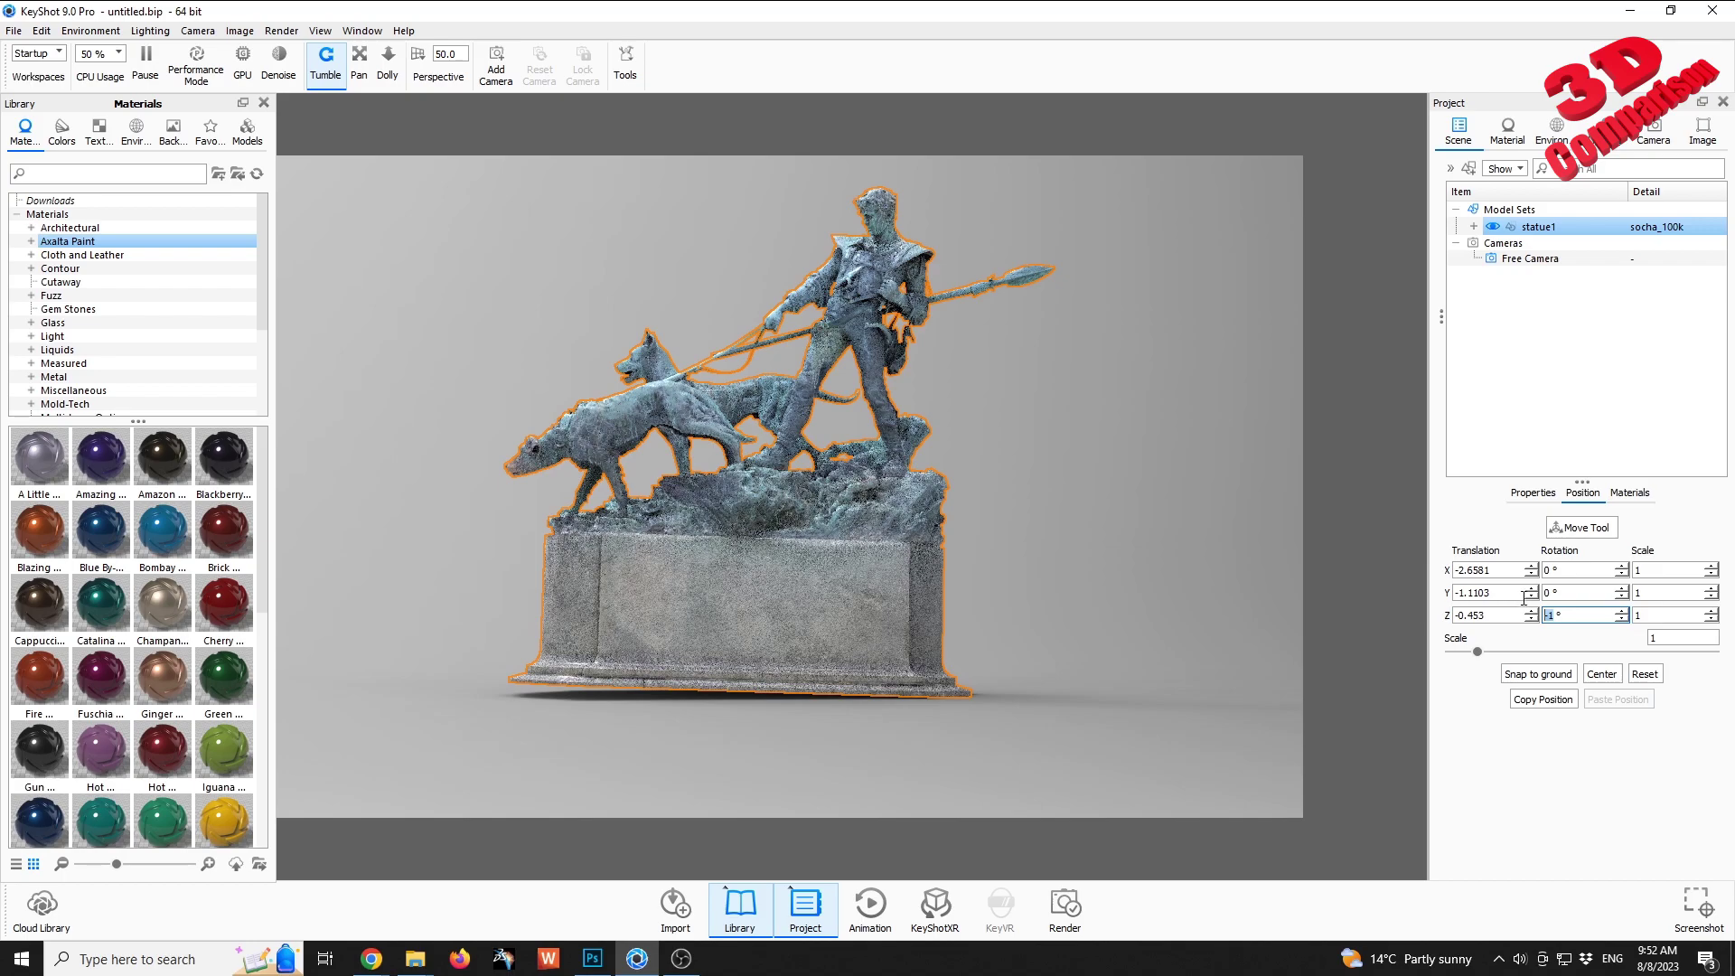
{"action": "type", "text": "1"}
{"action": "key", "text": "Return"}
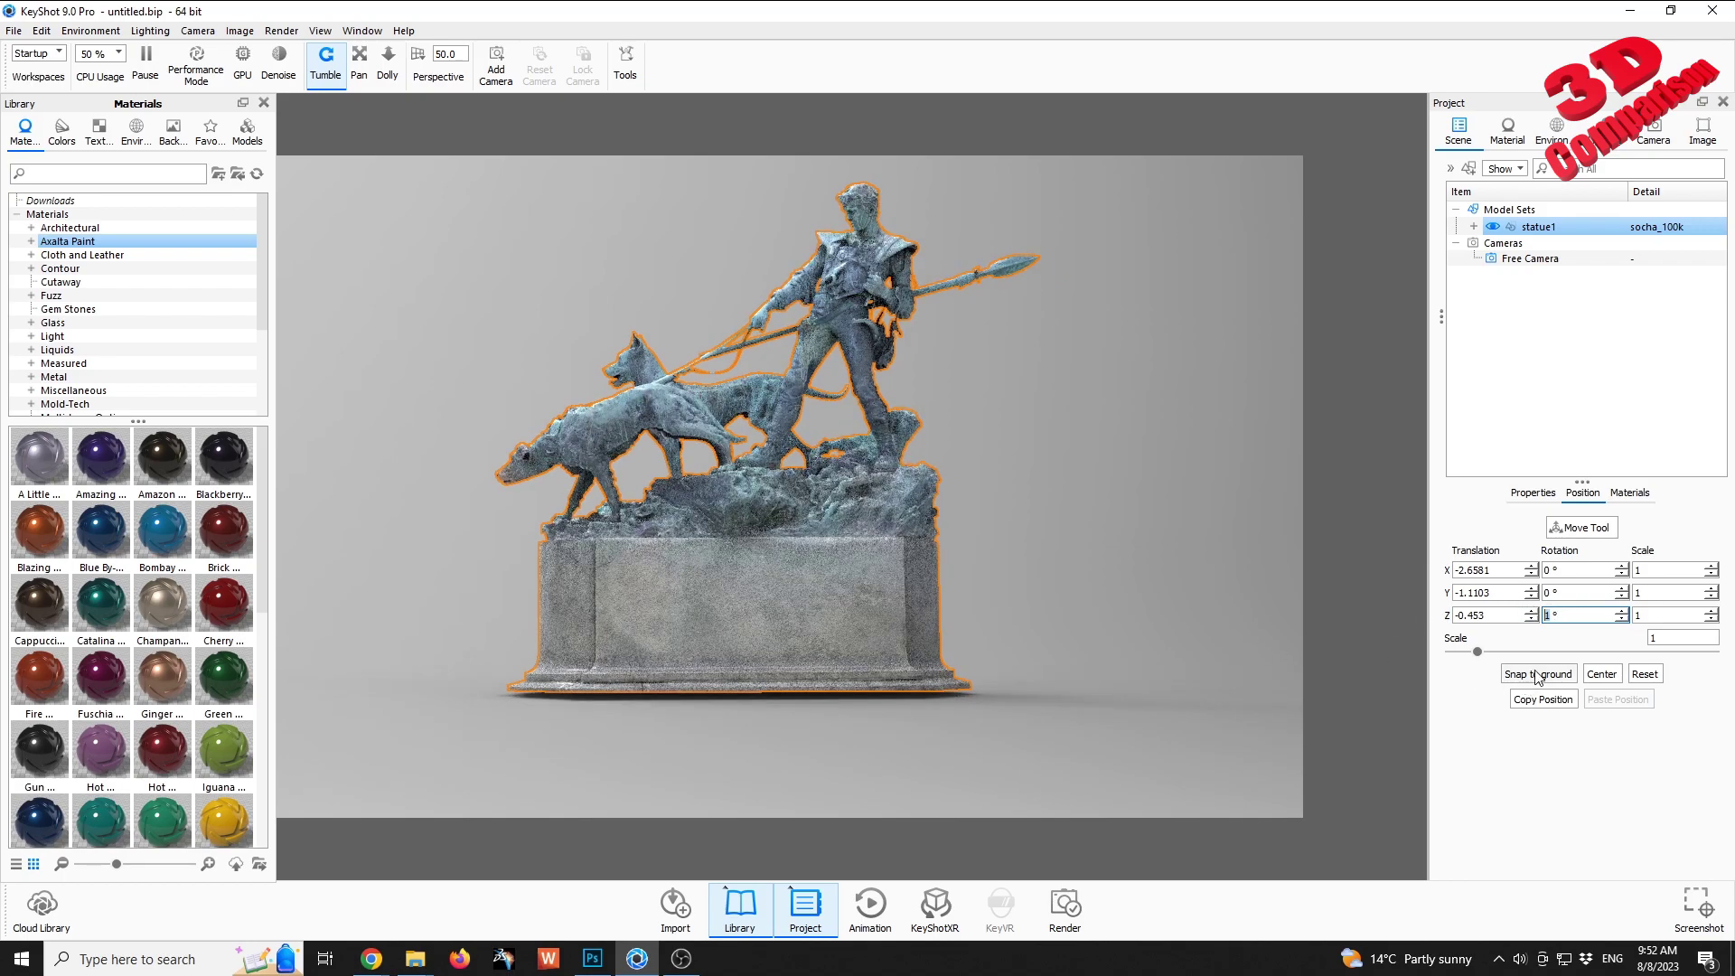
{"action": "left_click", "coordinate": [1538, 674]}
- Lower the statue slightly along Y with the Move Tool, then frame a closer view
{"action": "left_click_drag", "start_coordinate": [1286, 600], "coordinate": [868, 597]}
{"action": "left_click", "coordinate": [1581, 527]}
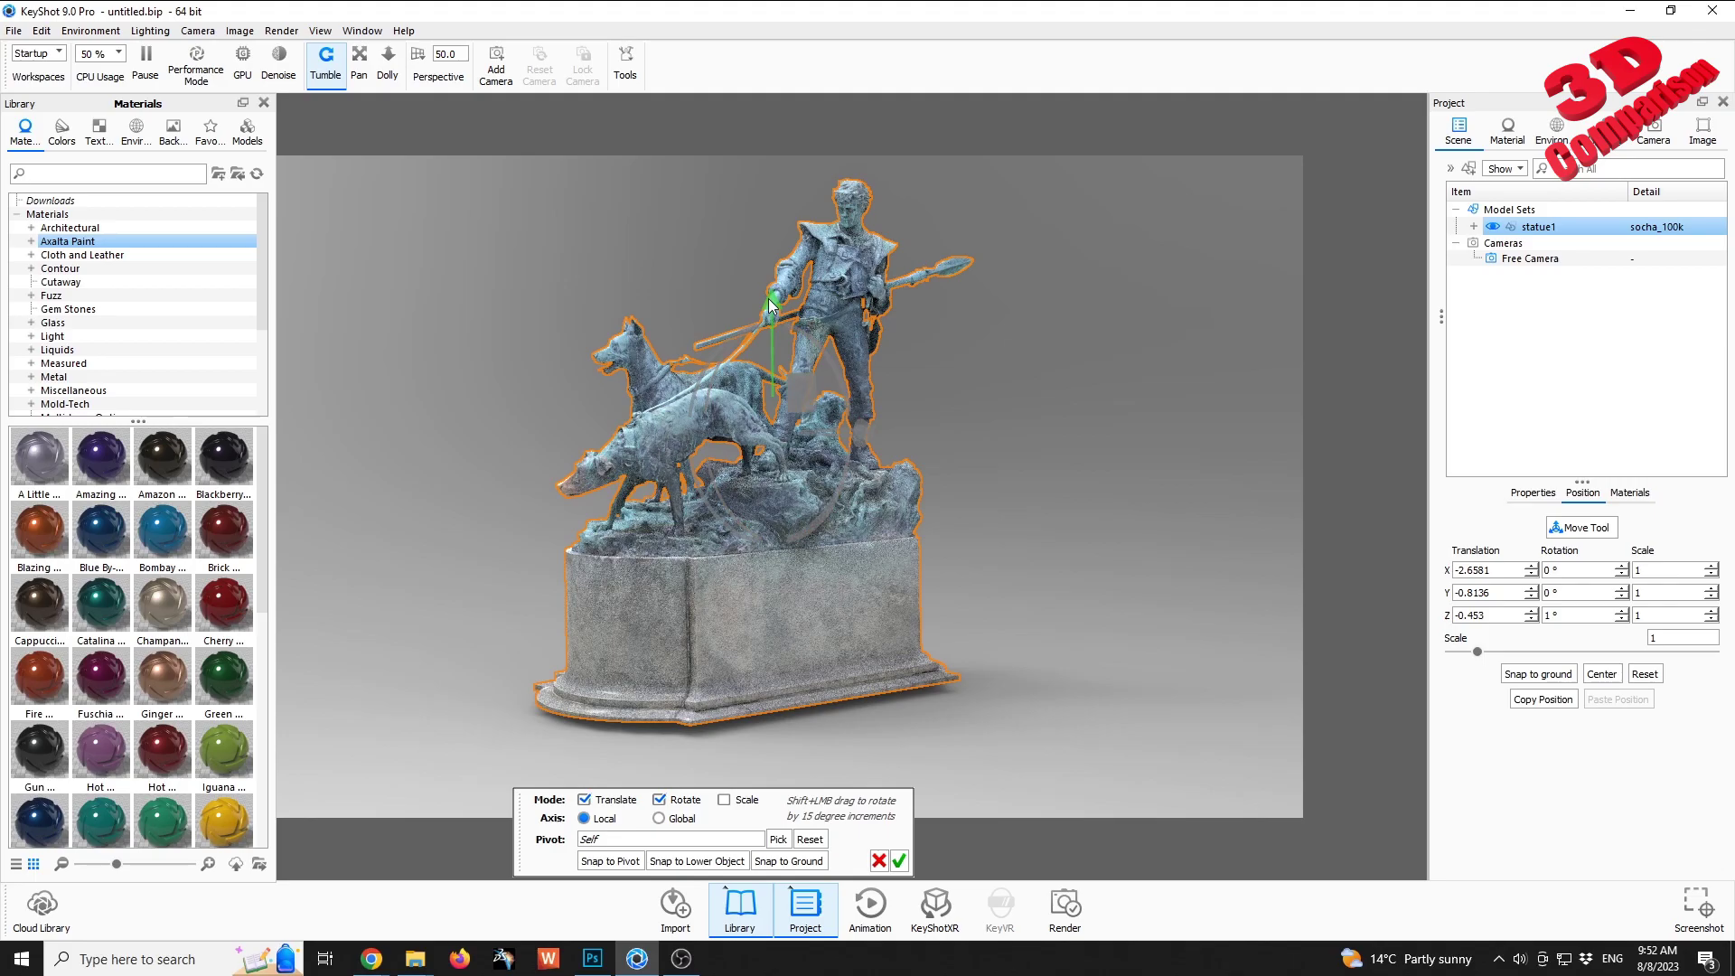
{"action": "left_click_drag", "start_coordinate": [771, 302], "coordinate": [768, 318]}
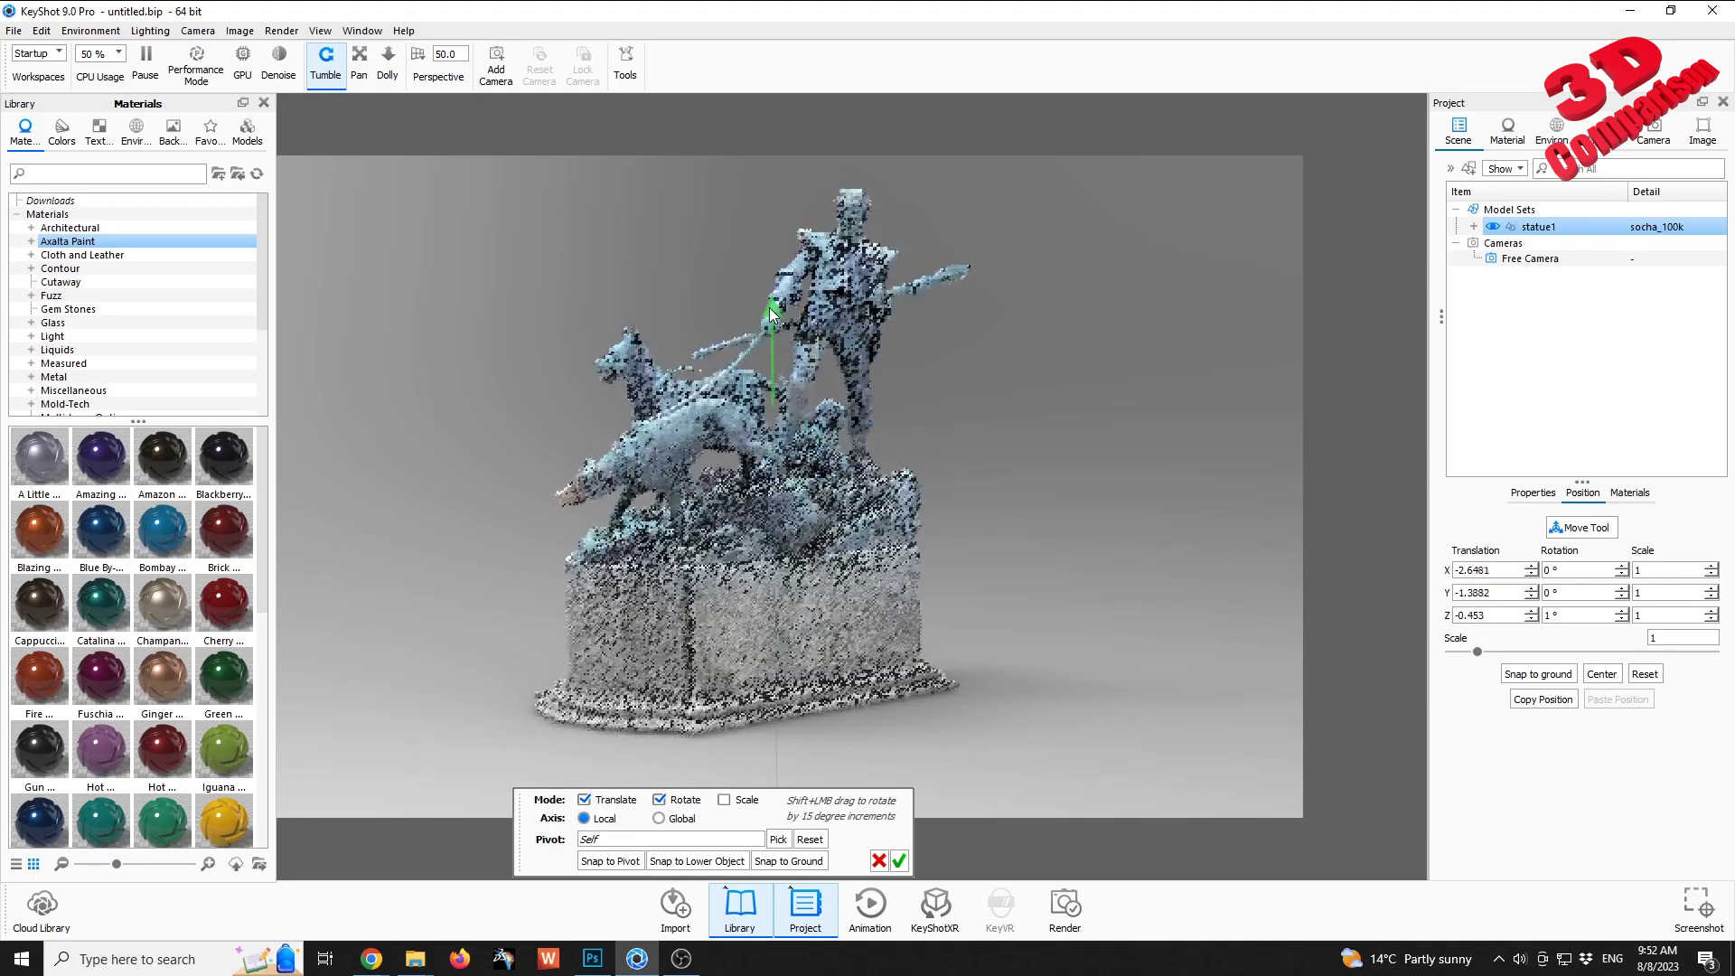
{"action": "left_click", "coordinate": [899, 859]}
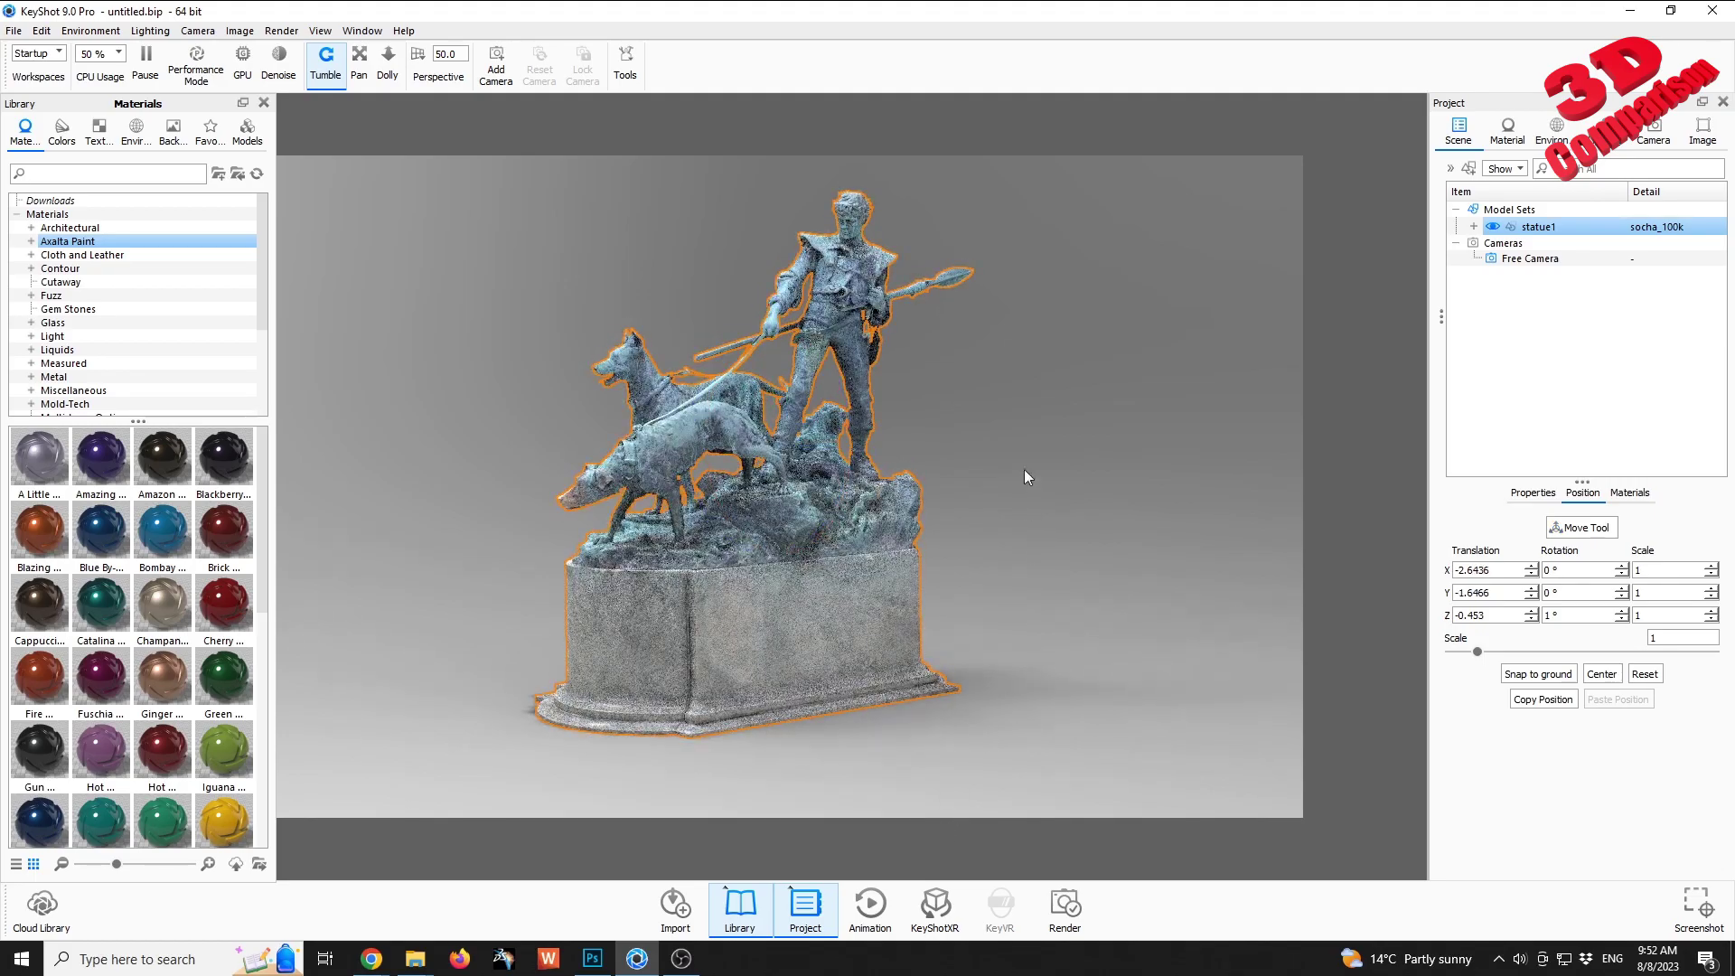
{"action": "left_click", "coordinate": [1023, 469]}
{"action": "scroll", "coordinate": [1010, 396], "scroll_direction": "down", "scroll_amount": 2}
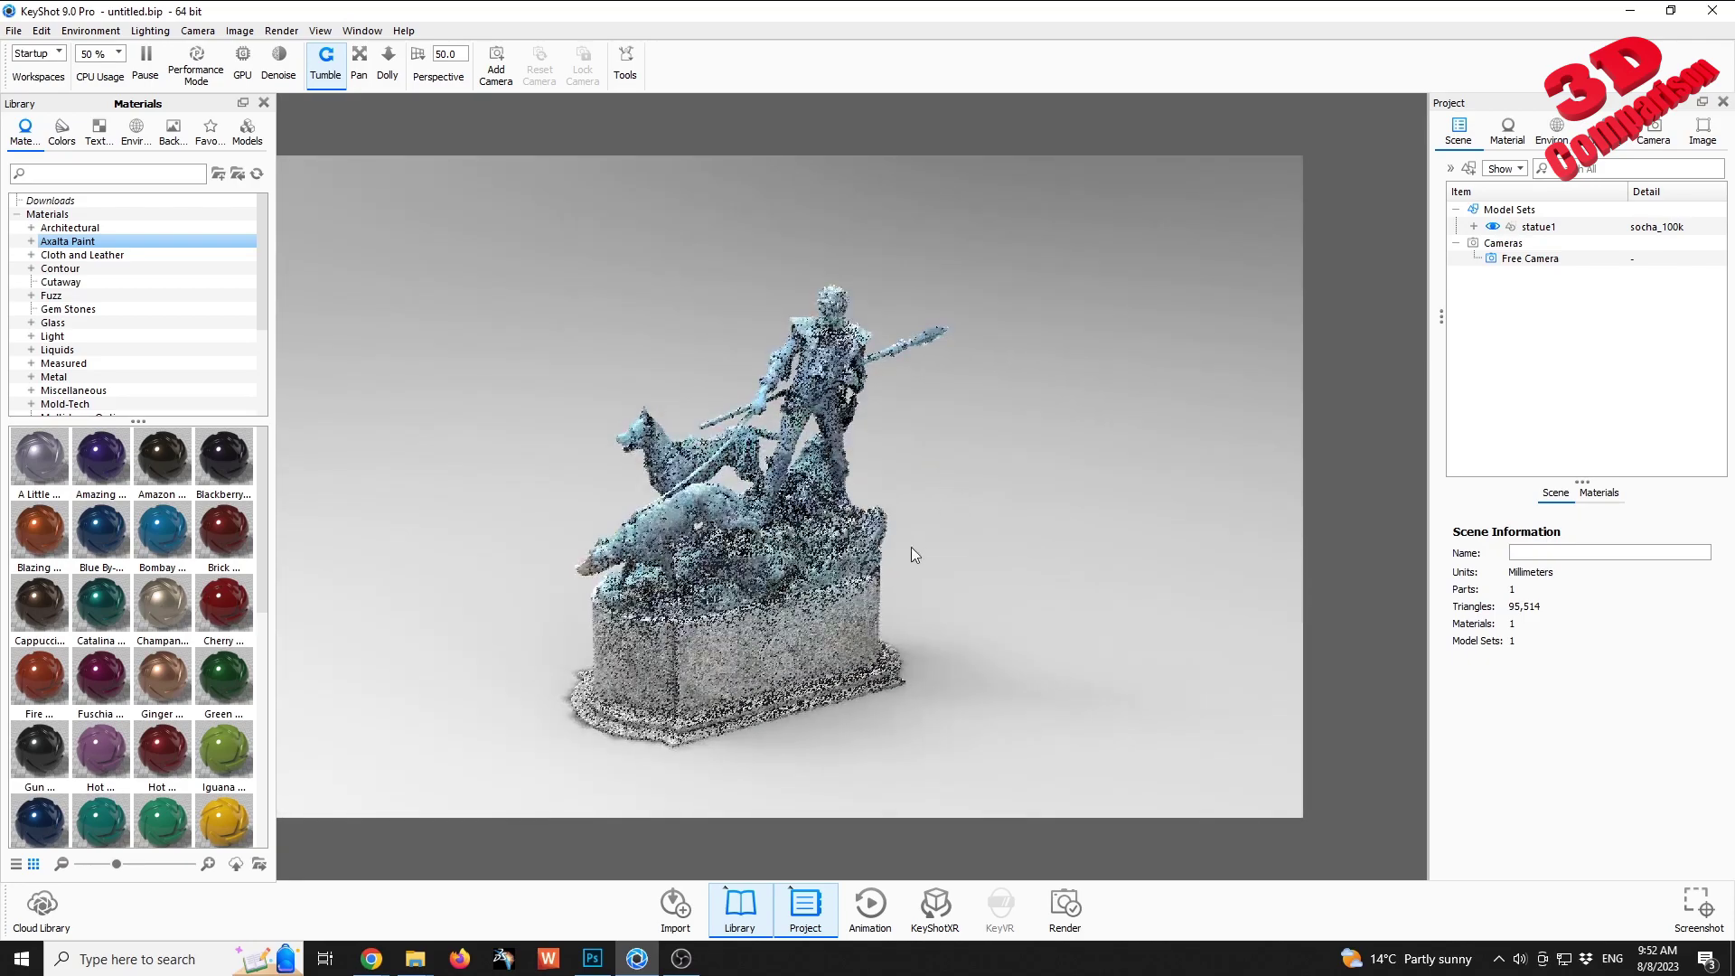
{"action": "left_click_drag", "start_coordinate": [911, 546], "coordinate": [989, 495]}
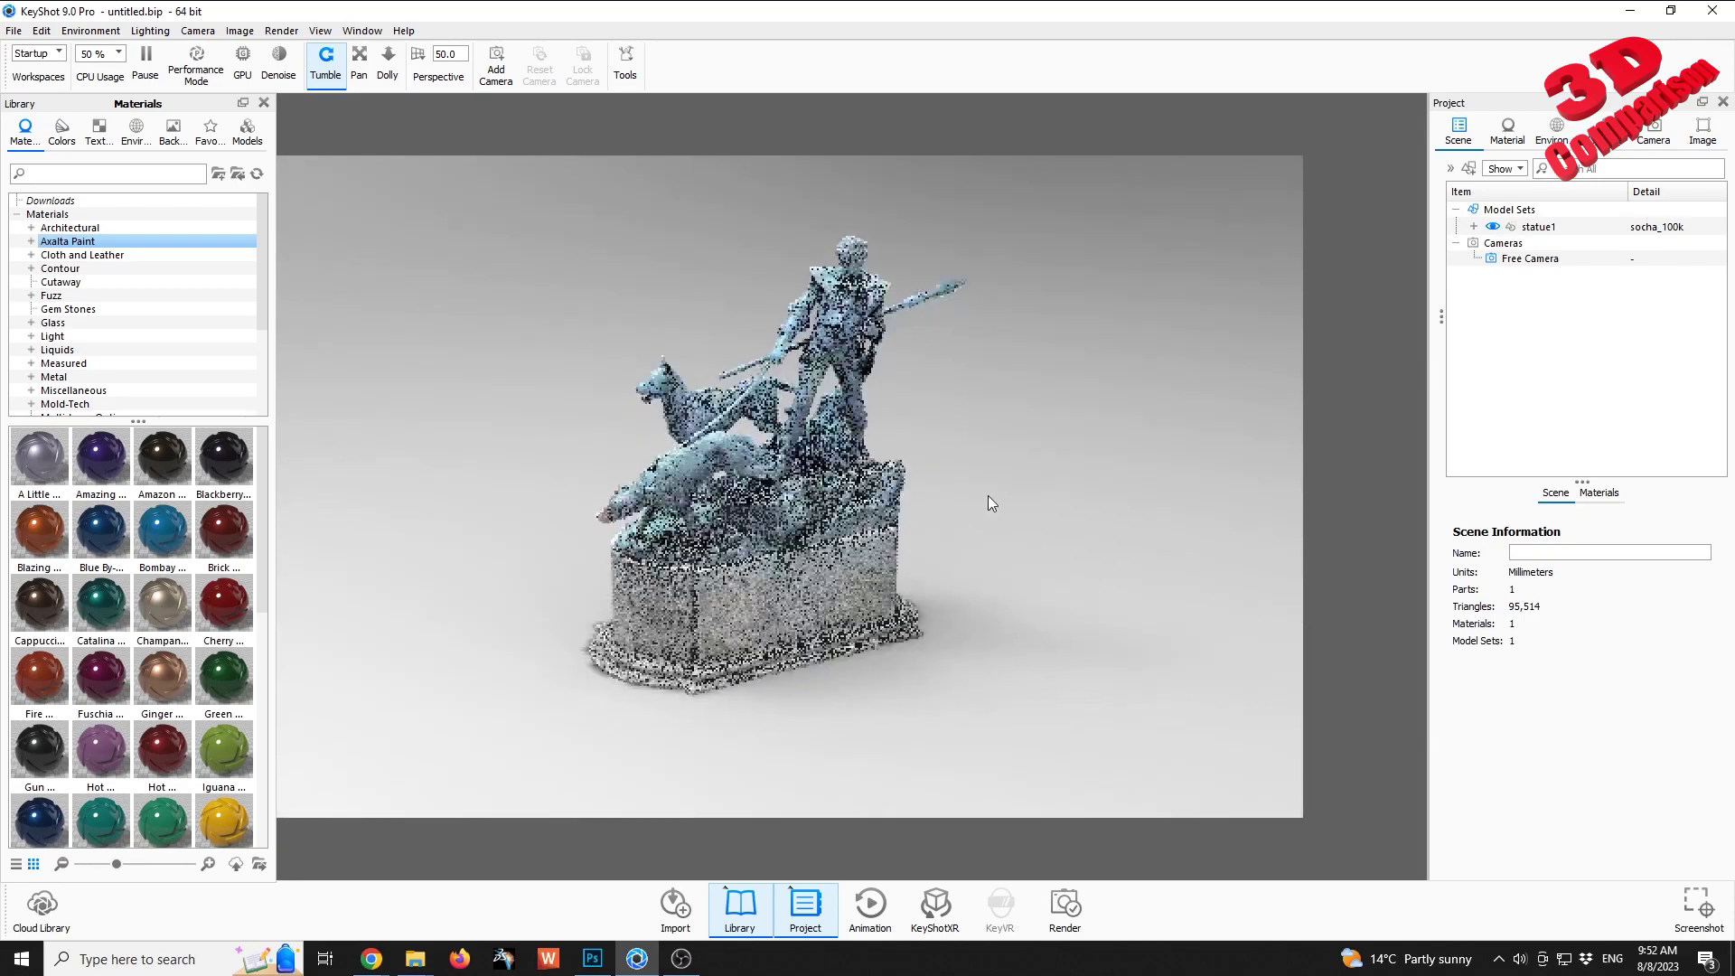
- Add a plane via Edit > Add Geometry > Plane
{"action": "left_click", "coordinate": [41, 36]}
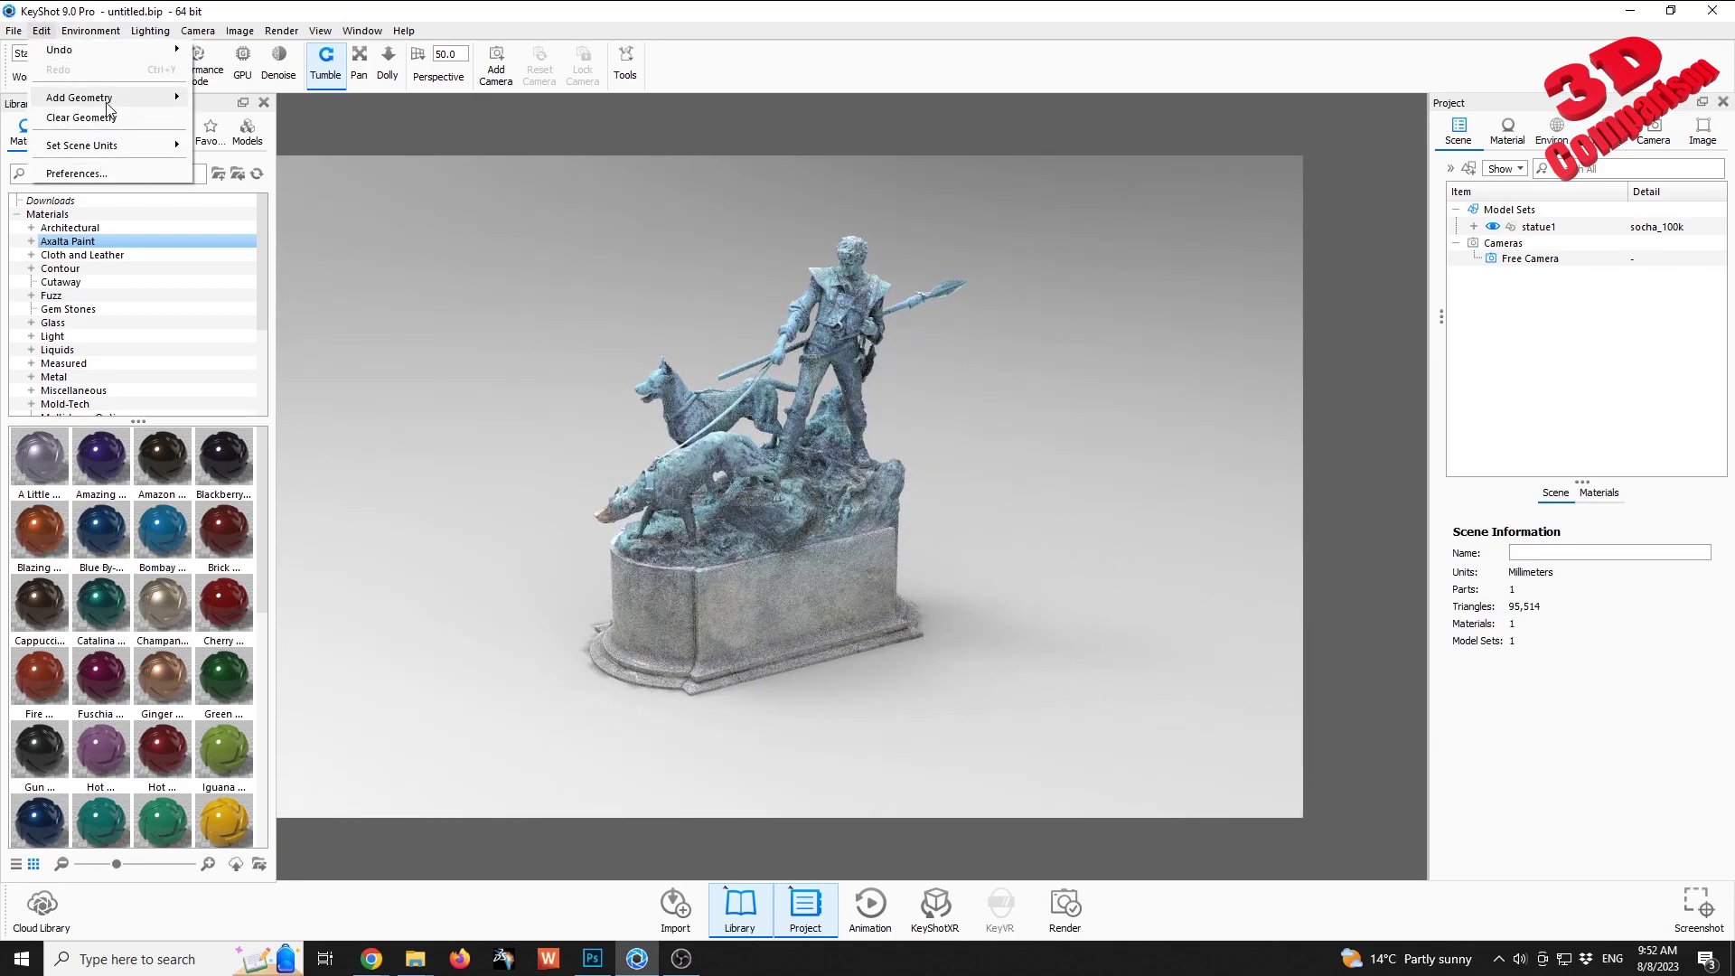
{"action": "mouse_move", "coordinate": [123, 100]}
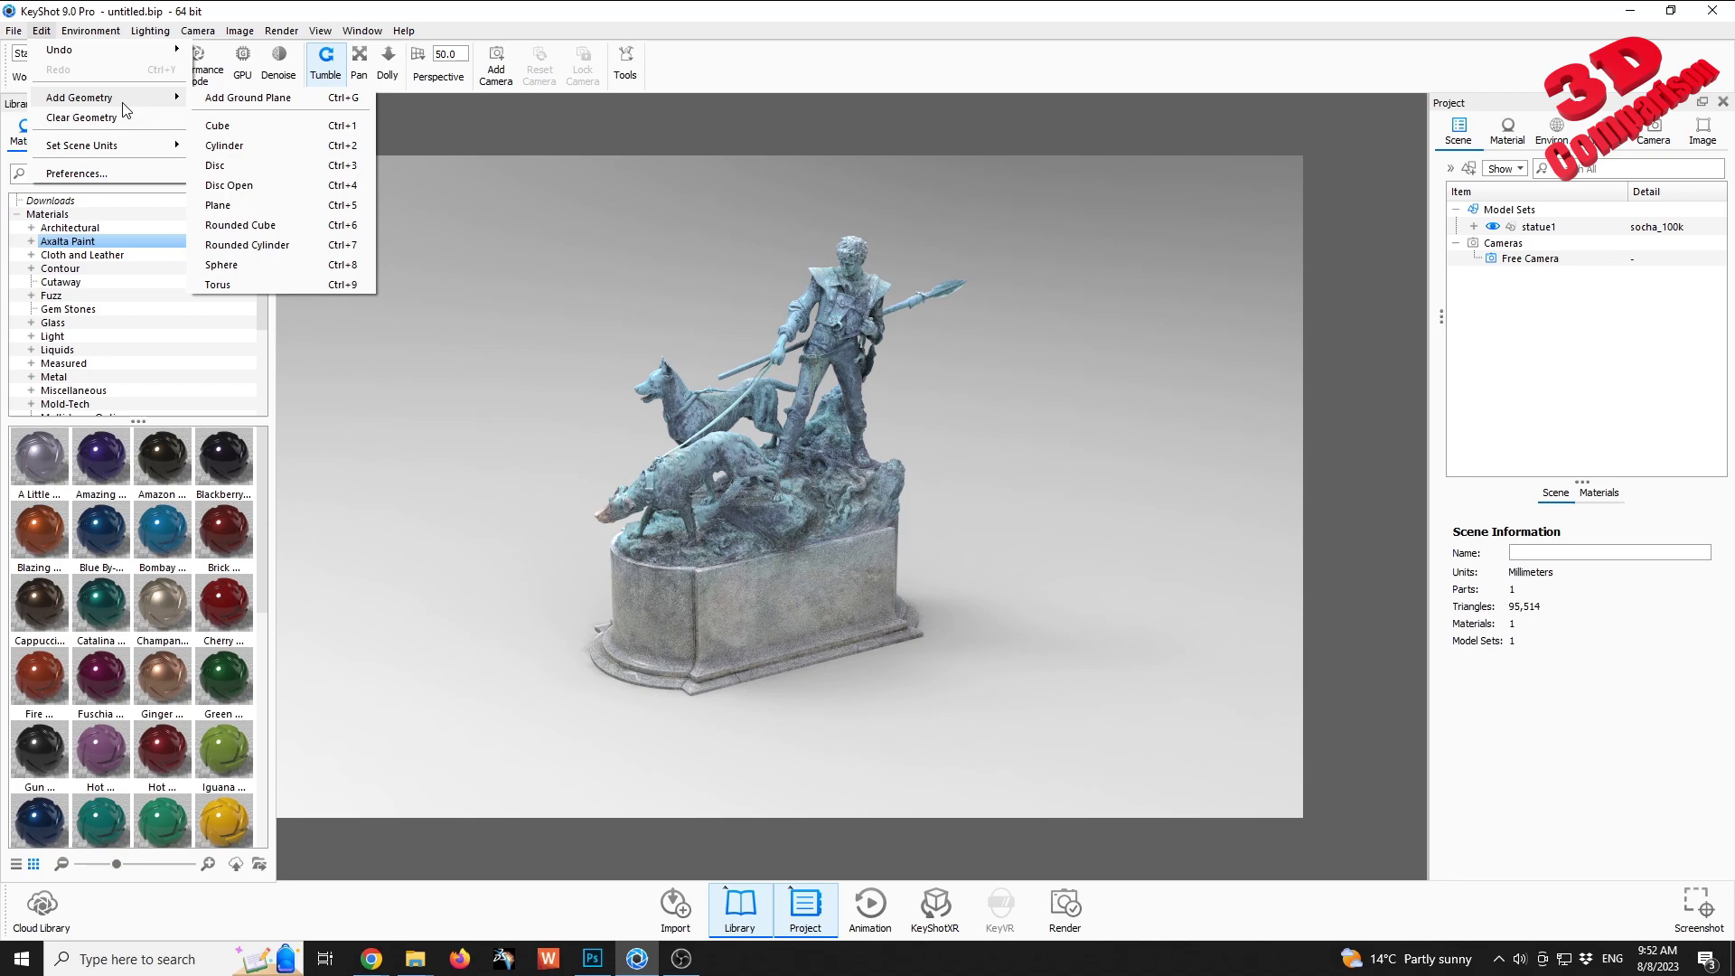
{"action": "left_click", "coordinate": [248, 204]}
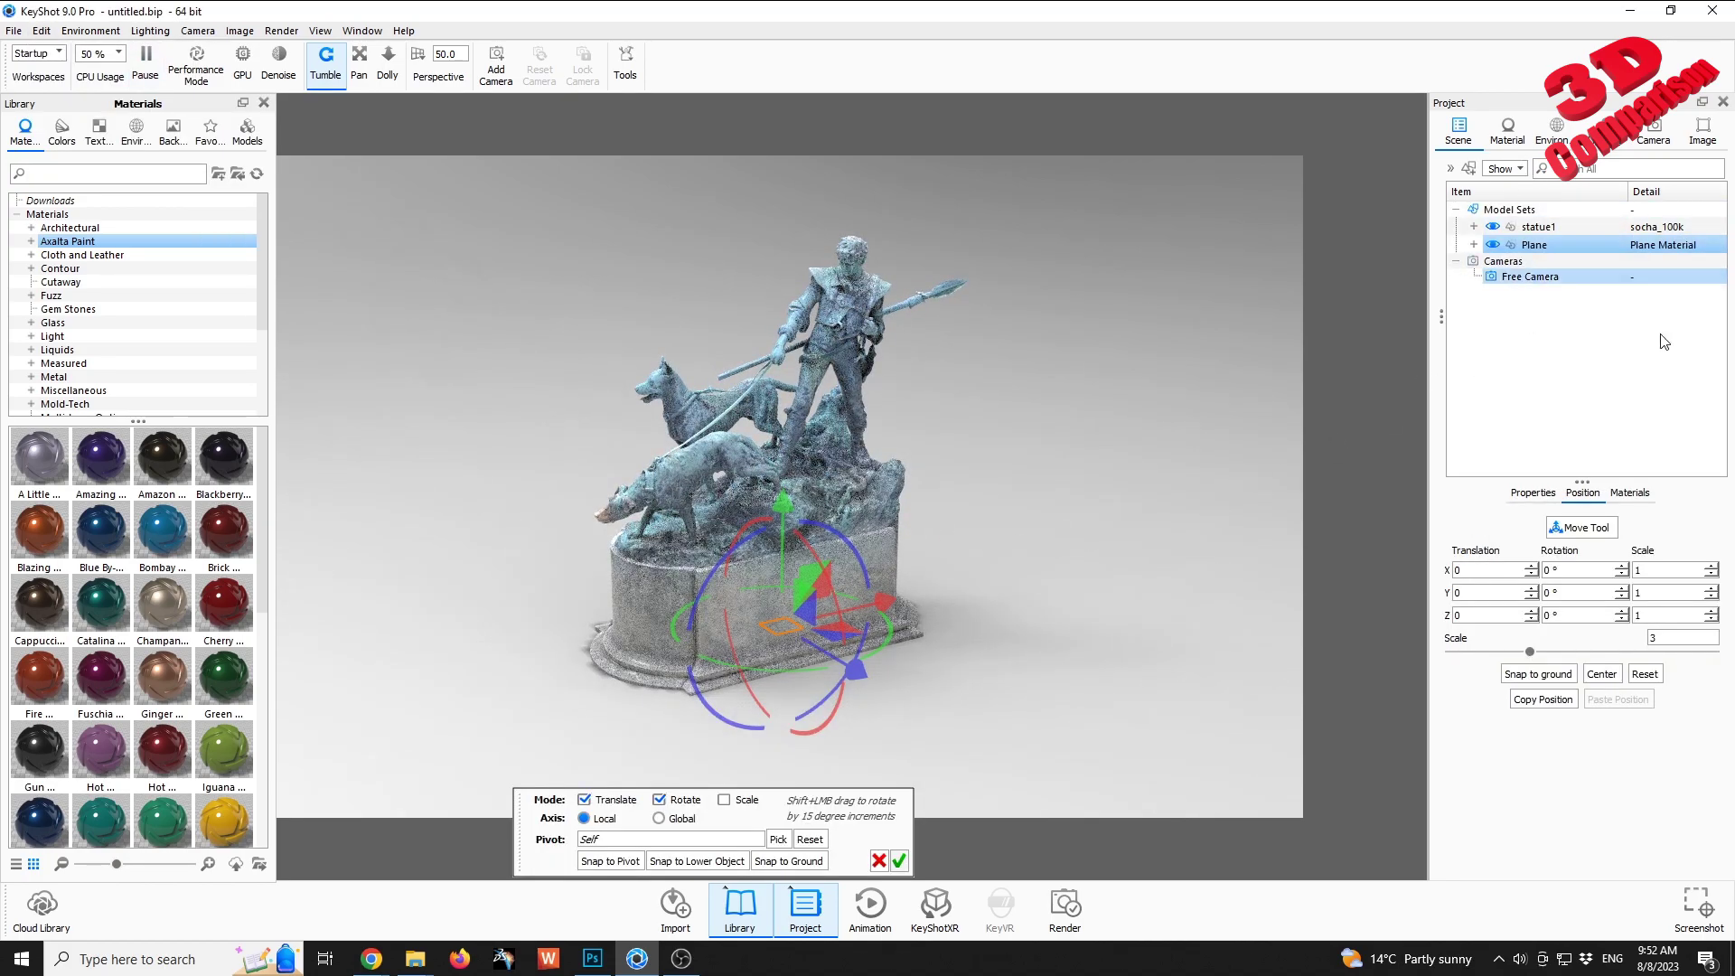
- Scale the plane to 3000 and open its blue Plane Material
{"action": "left_click", "coordinate": [1683, 638]}
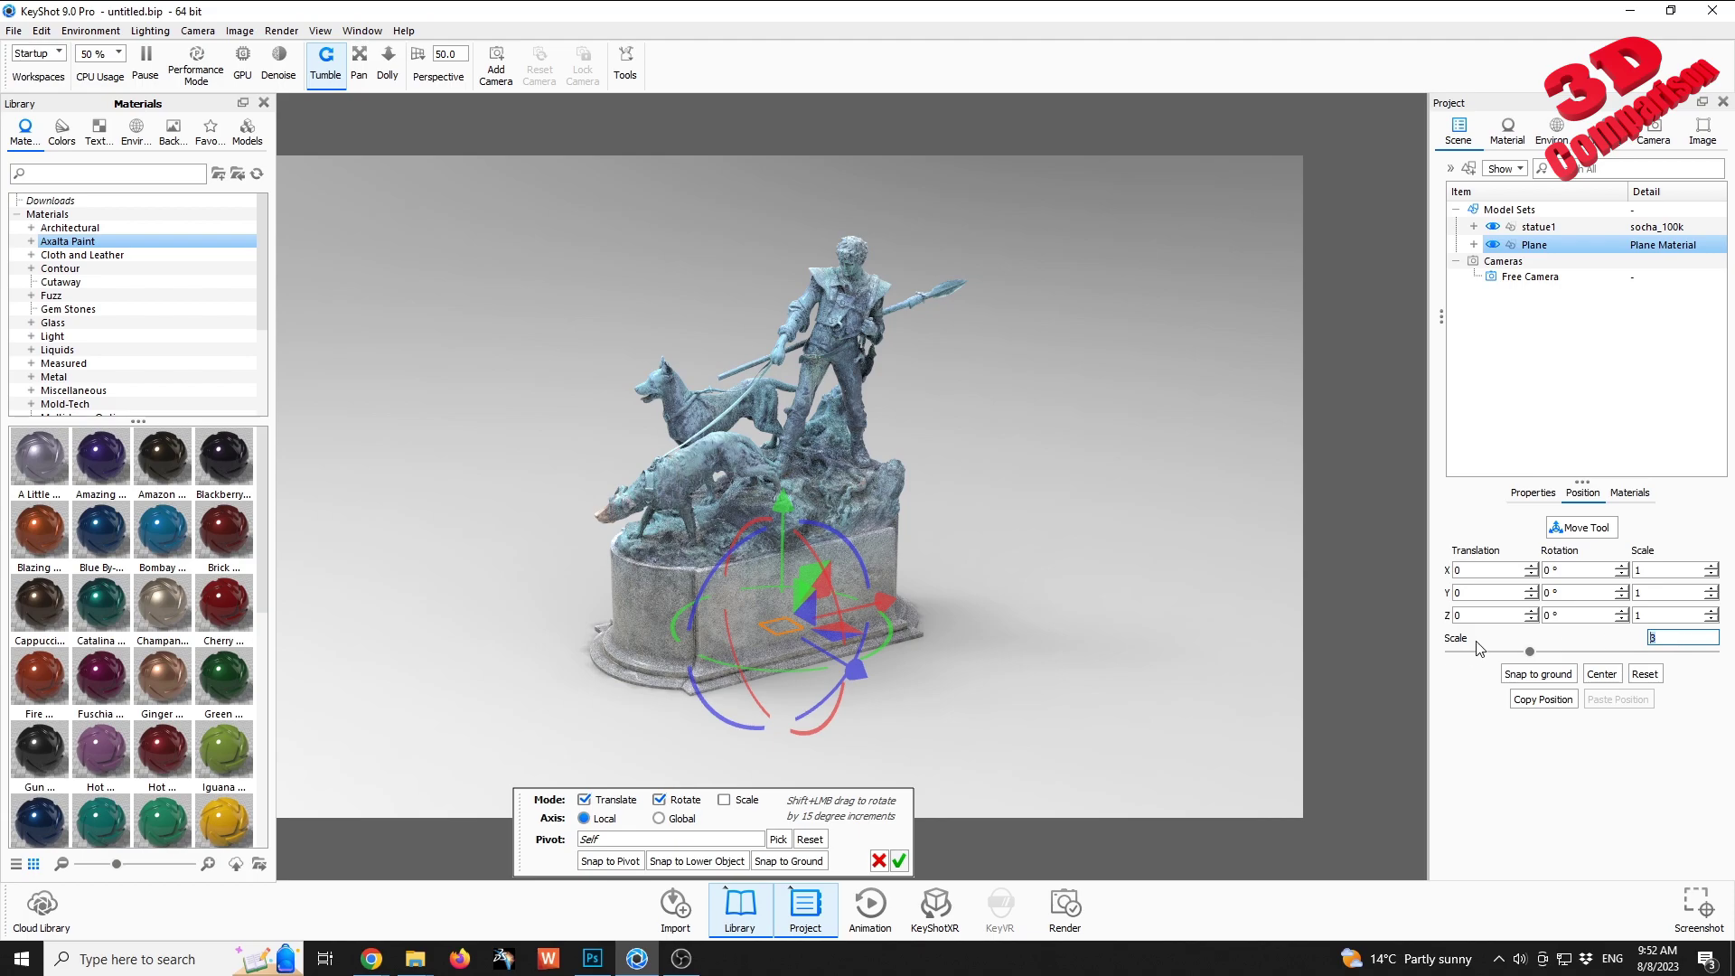
{"action": "type", "text": "300"}
{"action": "key", "text": "Return"}
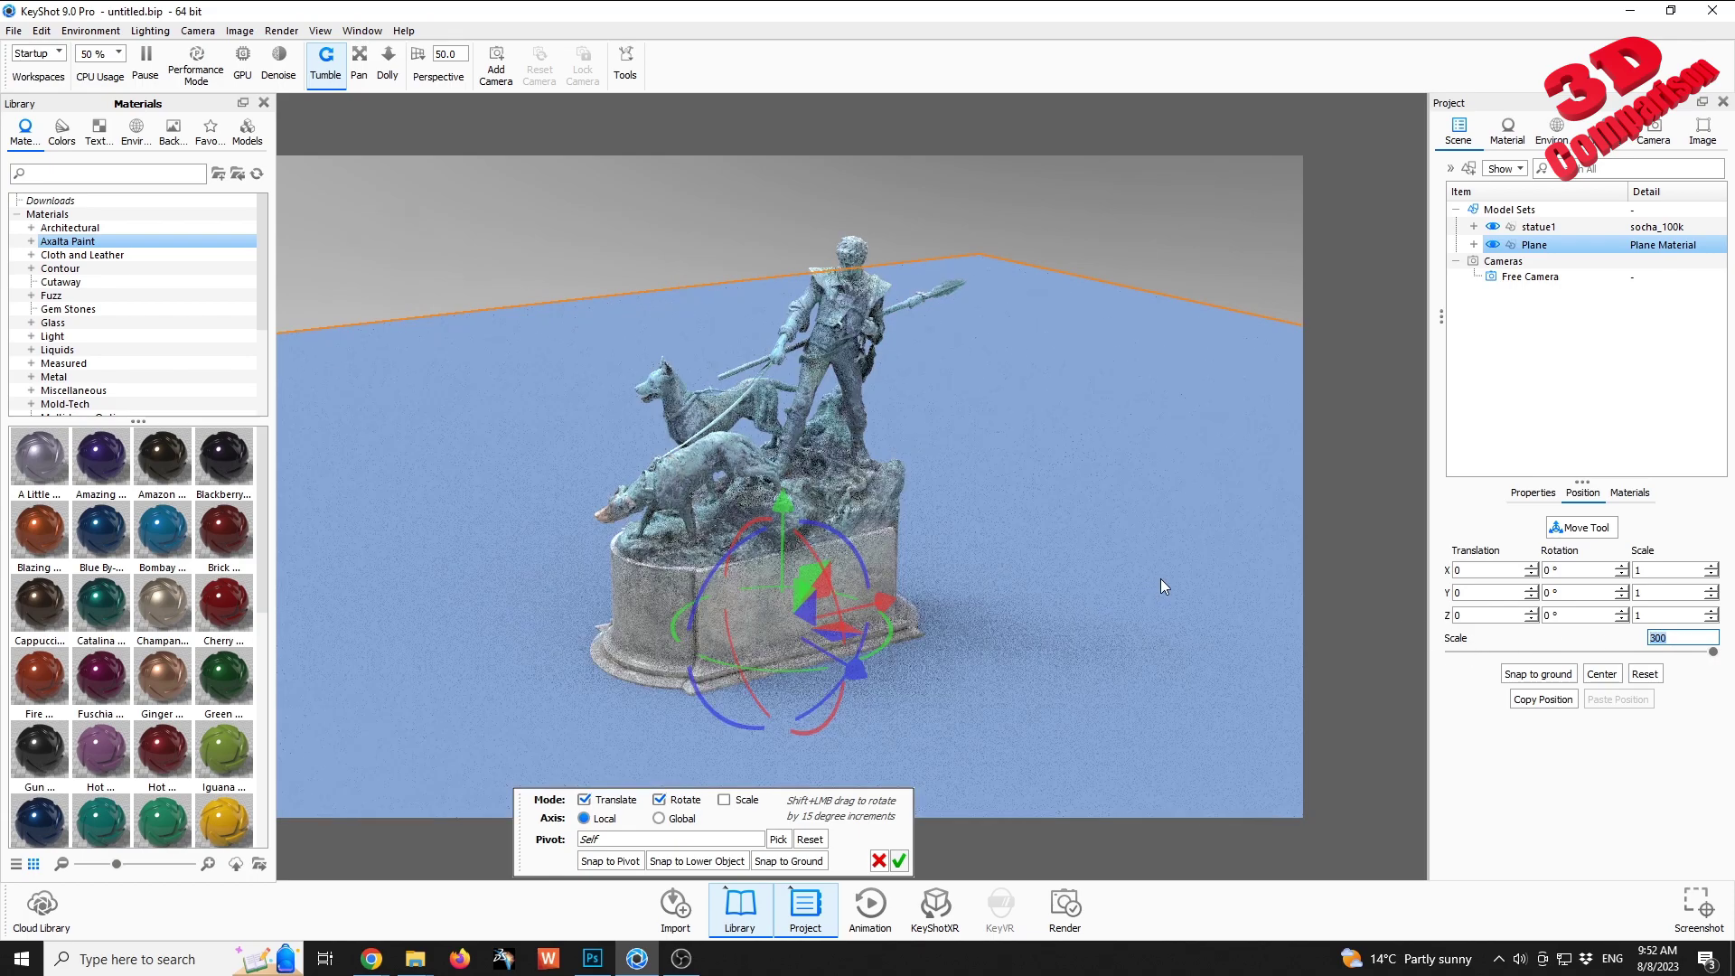
{"action": "type", "text": "3000"}
{"action": "key", "text": "Return"}
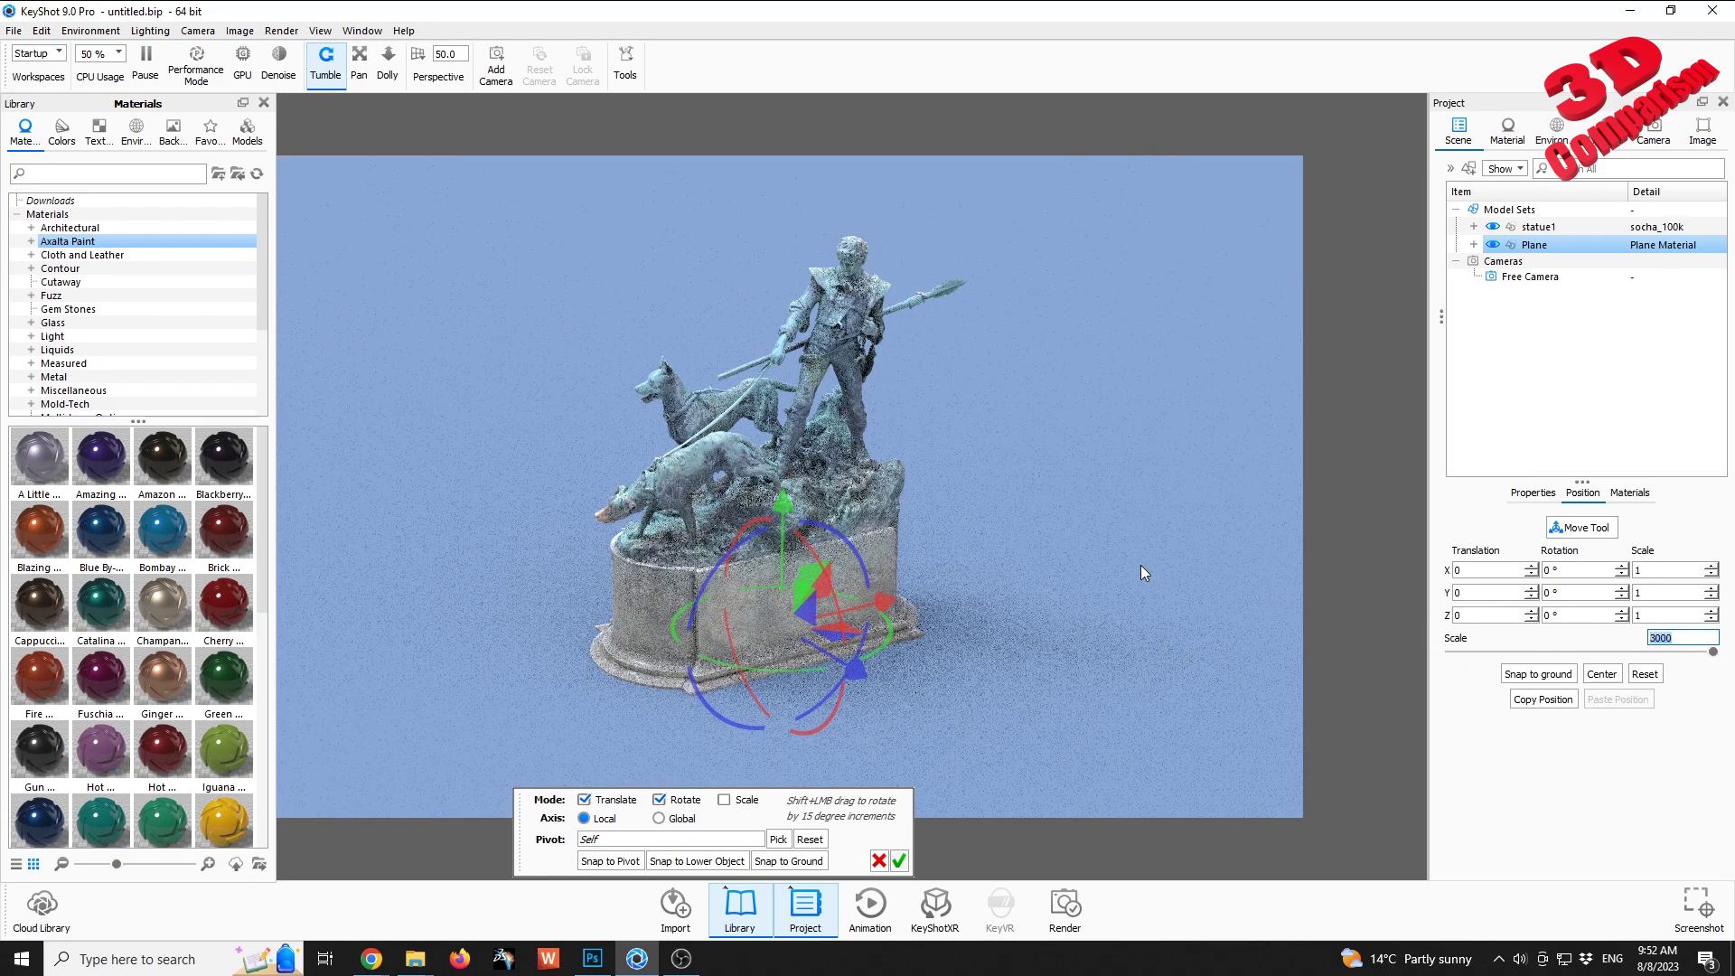
{"action": "double_click", "coordinate": [1115, 554]}
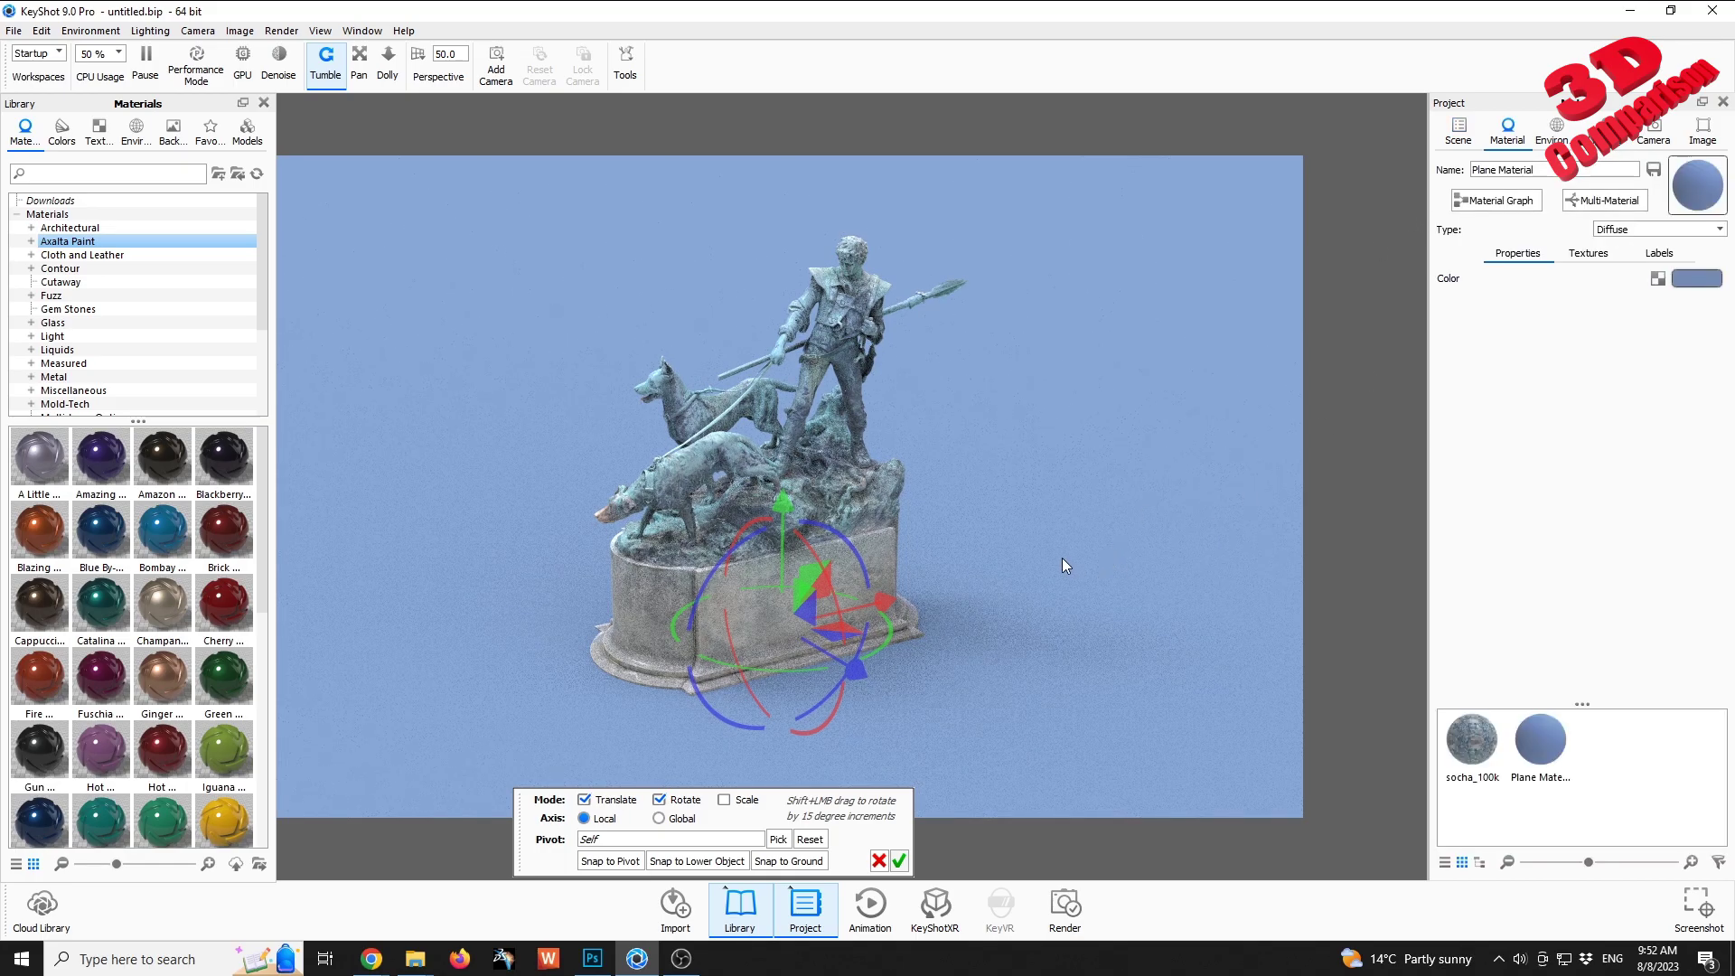
- Search the material library for 'white' and apply Soft Rough White to the floor plane
{"action": "left_click", "coordinate": [899, 861]}
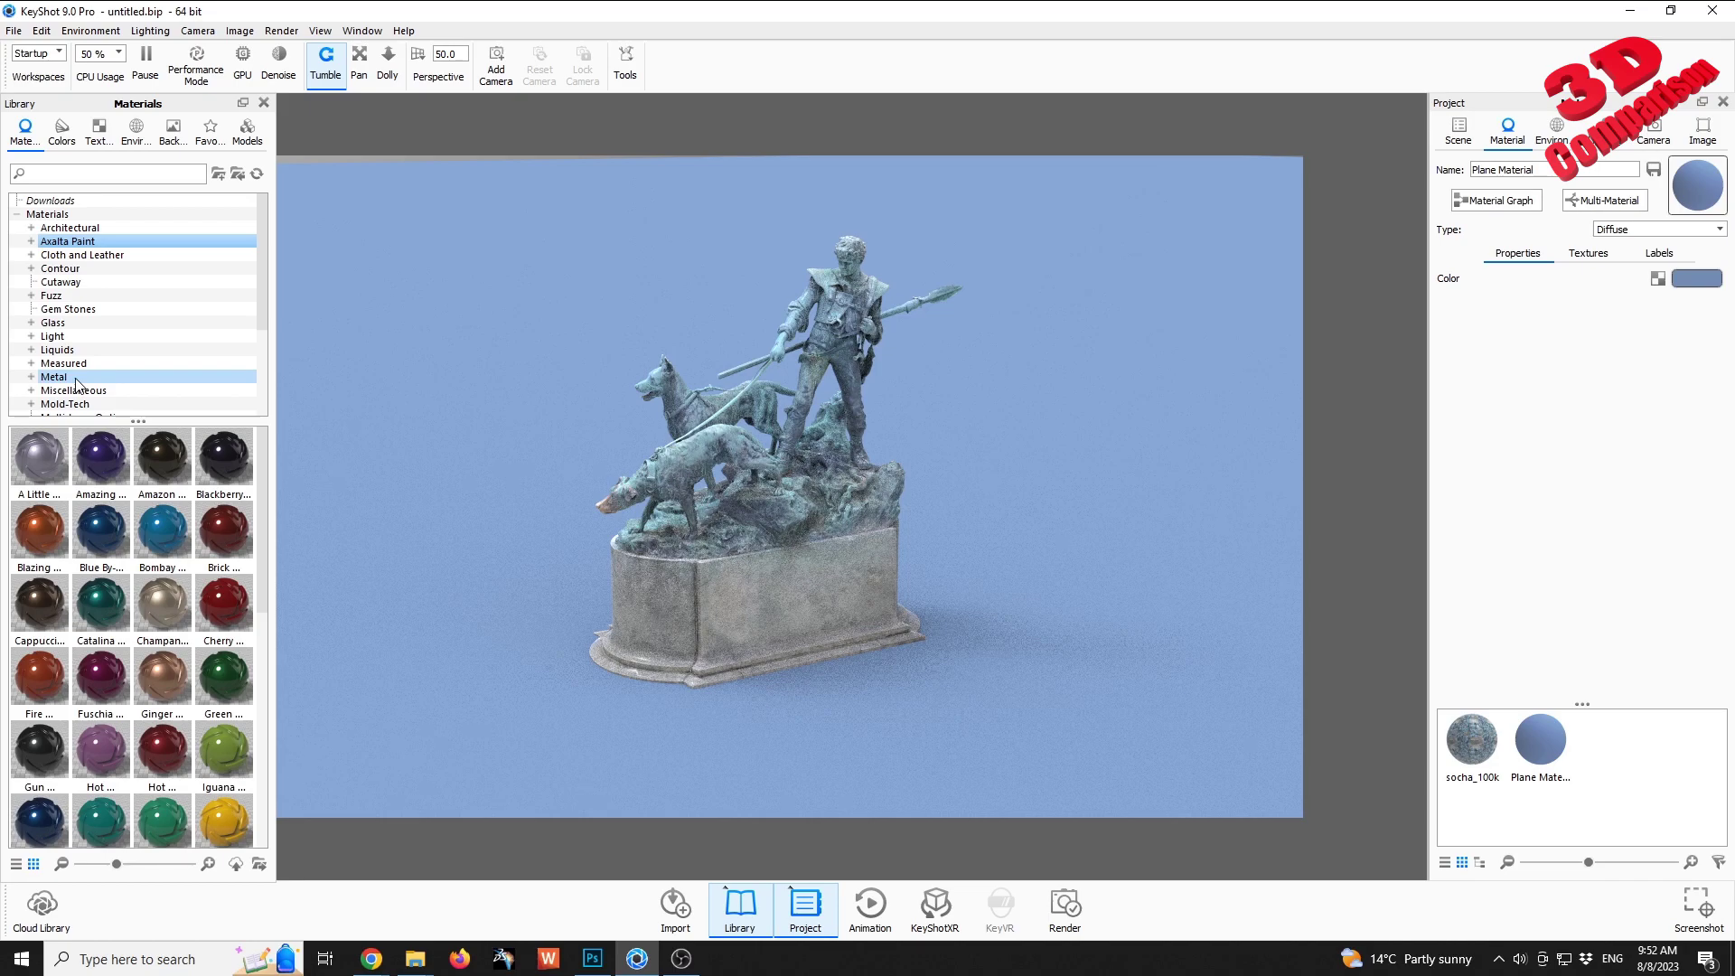
{"action": "left_click", "coordinate": [101, 172]}
{"action": "type", "text": "white"}
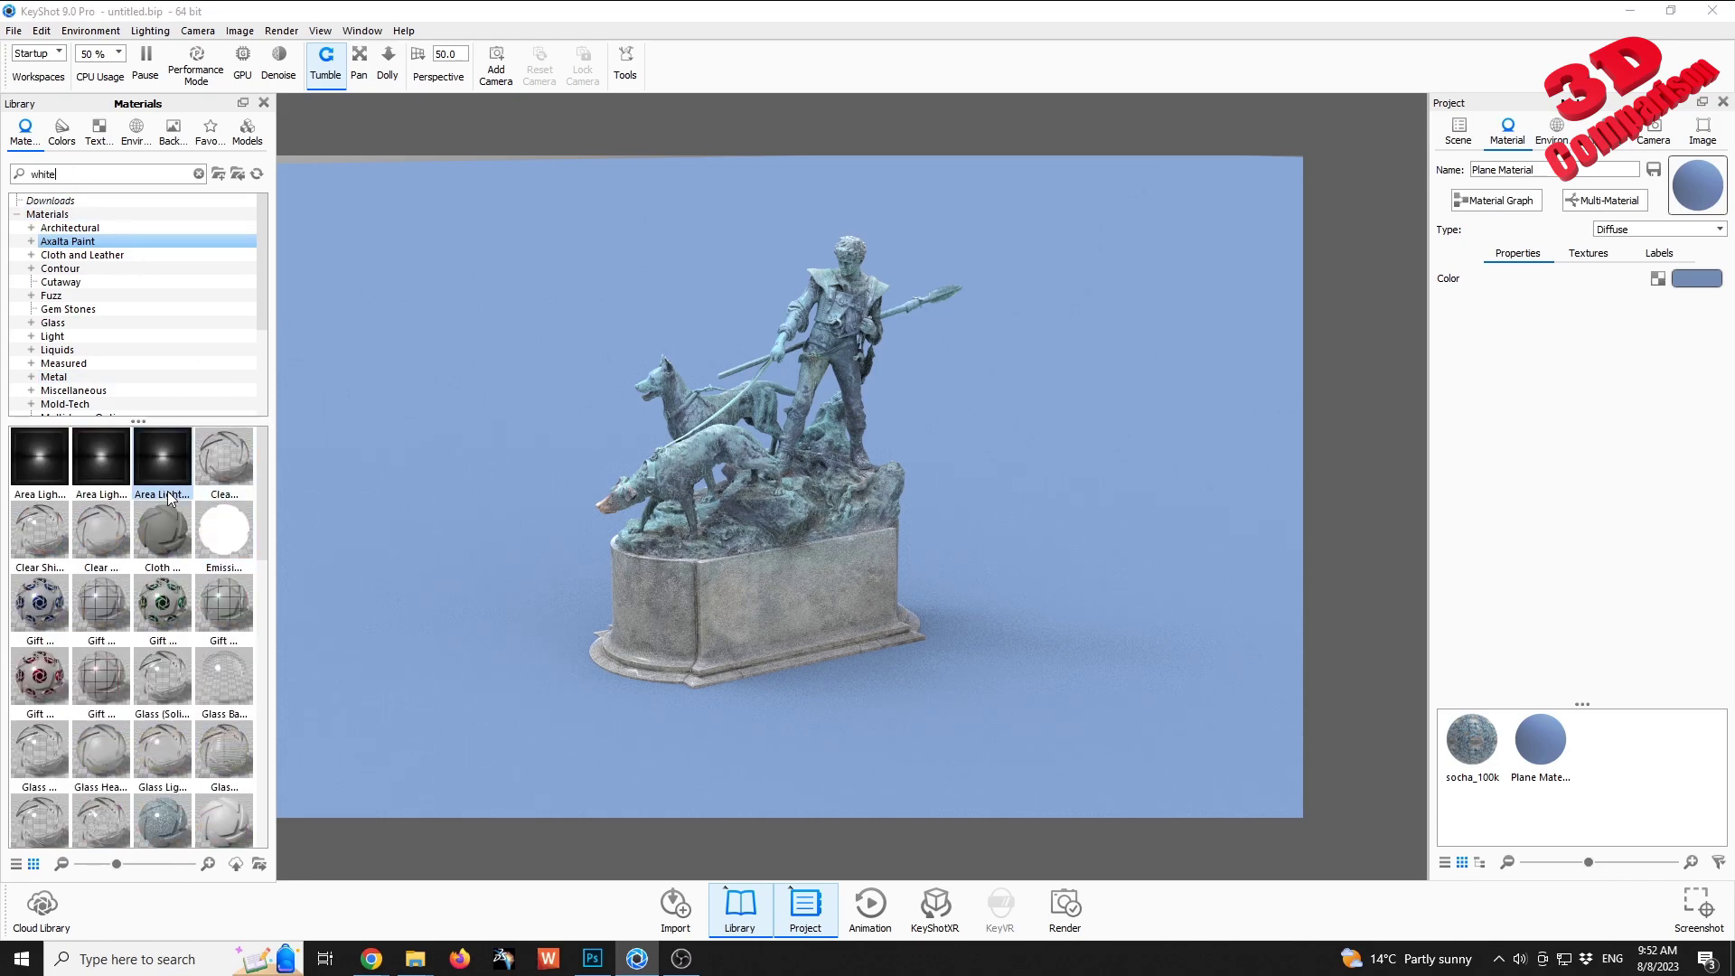
{"action": "scroll", "coordinate": [59, 618], "scroll_direction": "down", "scroll_amount": 5}
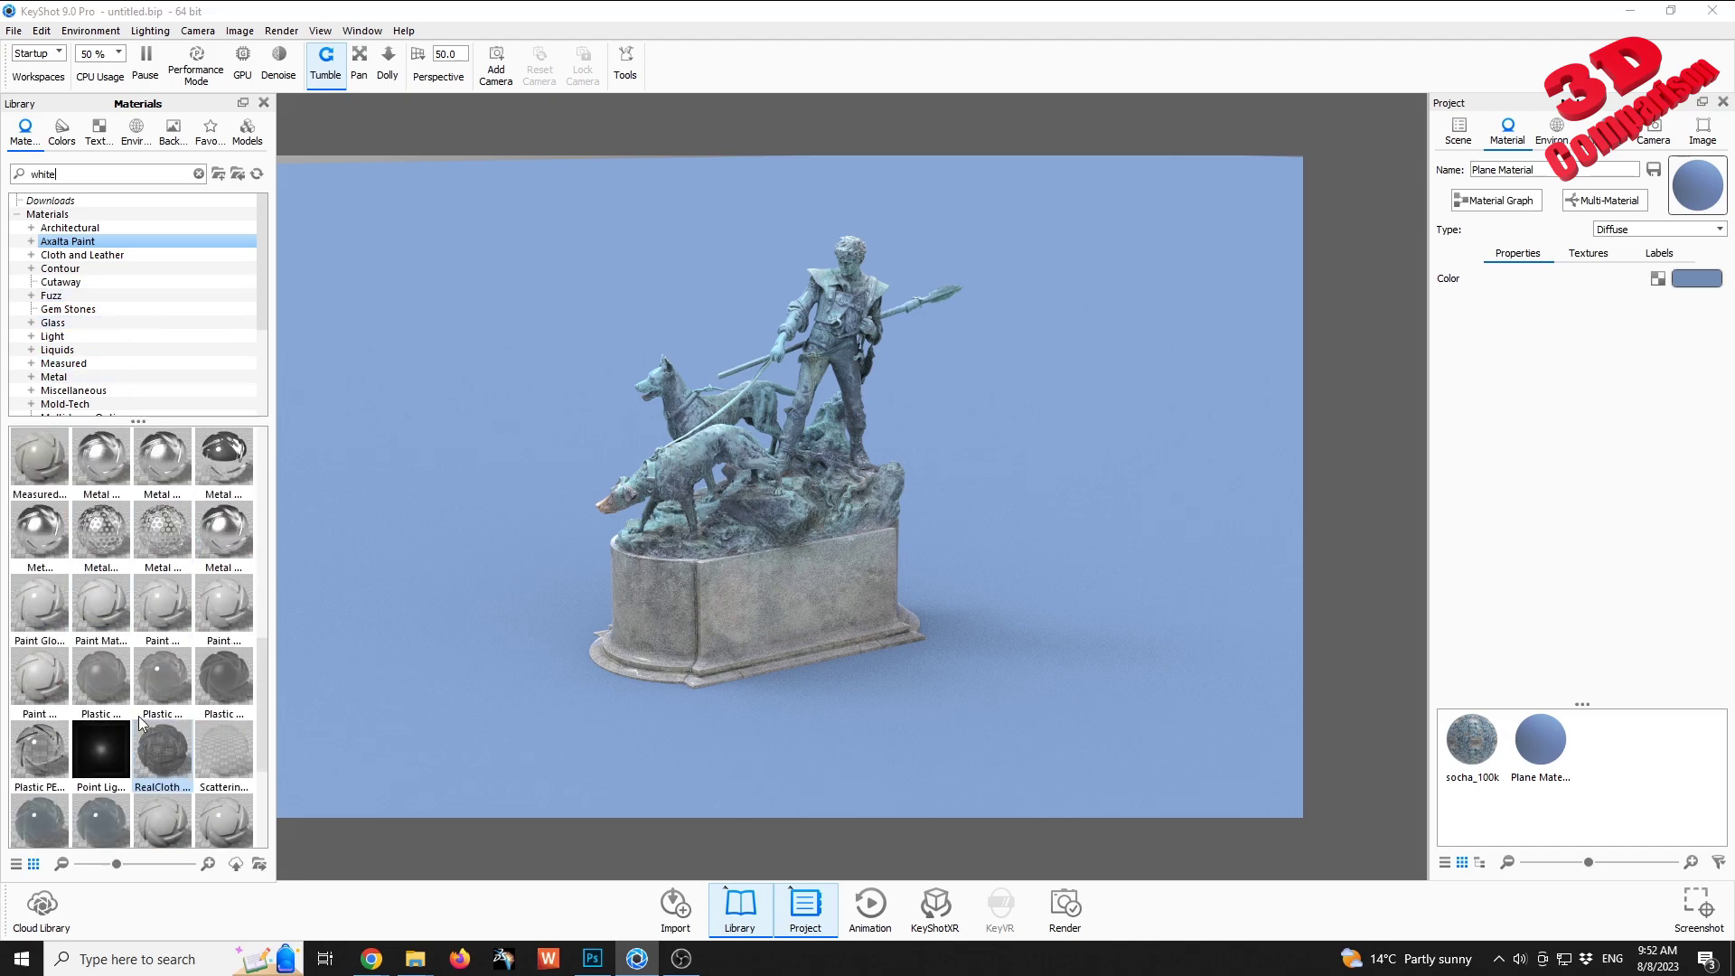
{"action": "mouse_move", "coordinate": [48, 671]}
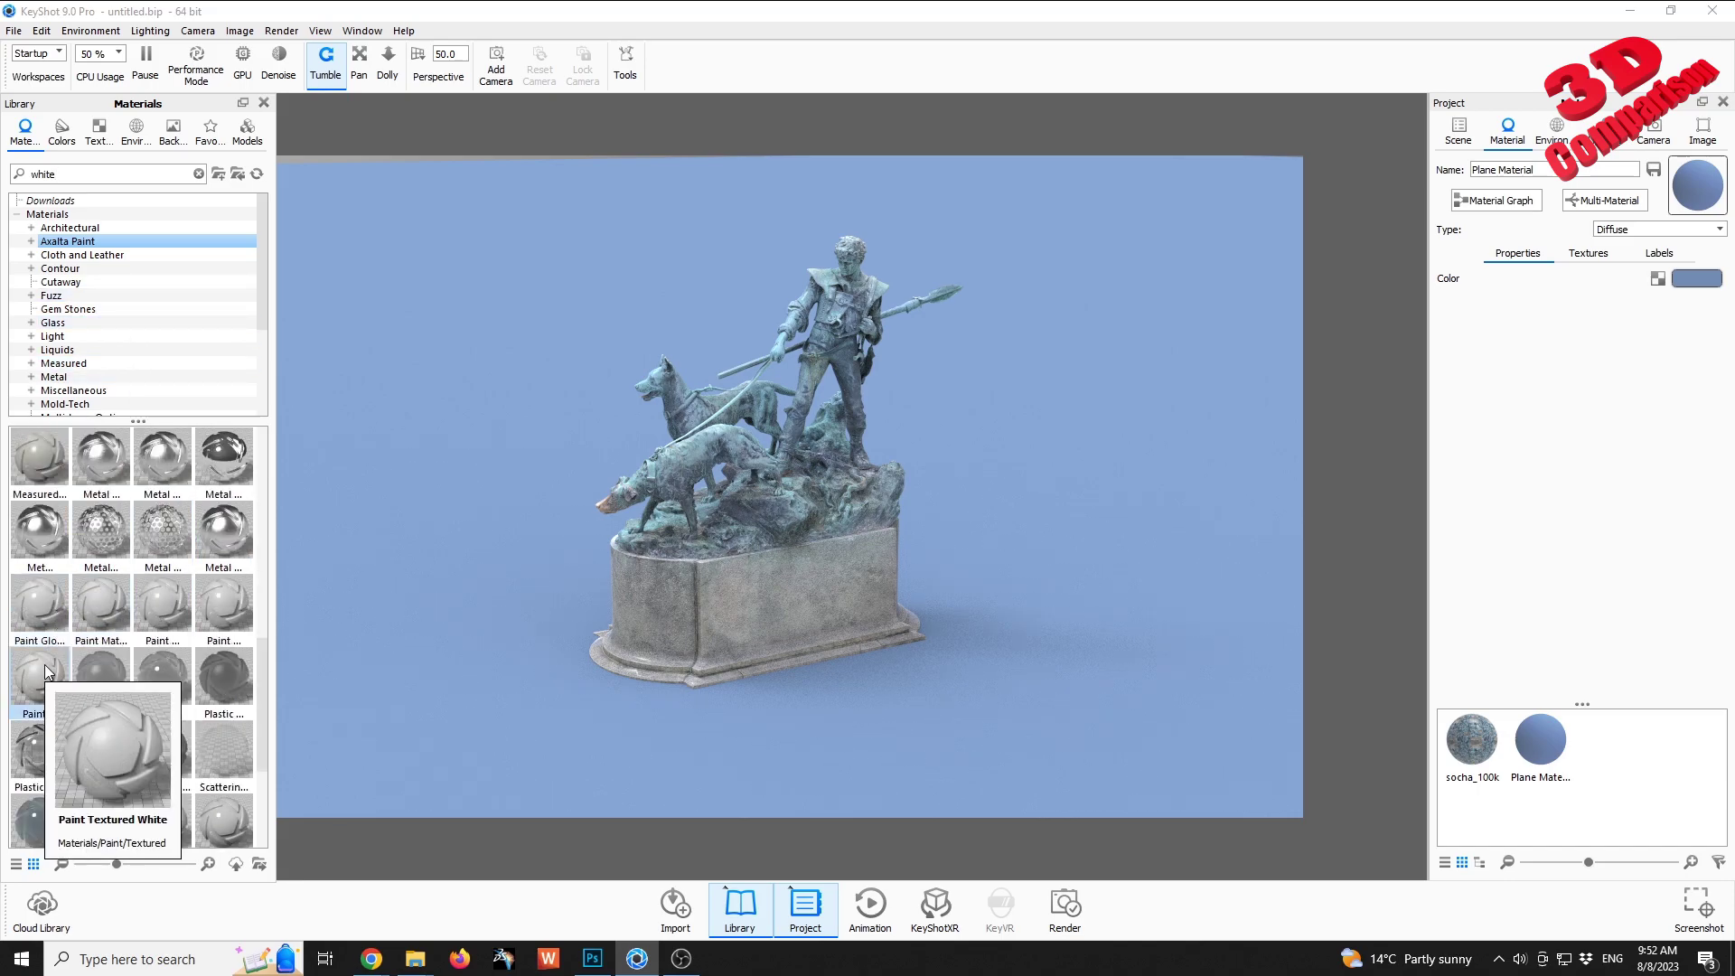
{"action": "mouse_move", "coordinate": [95, 616]}
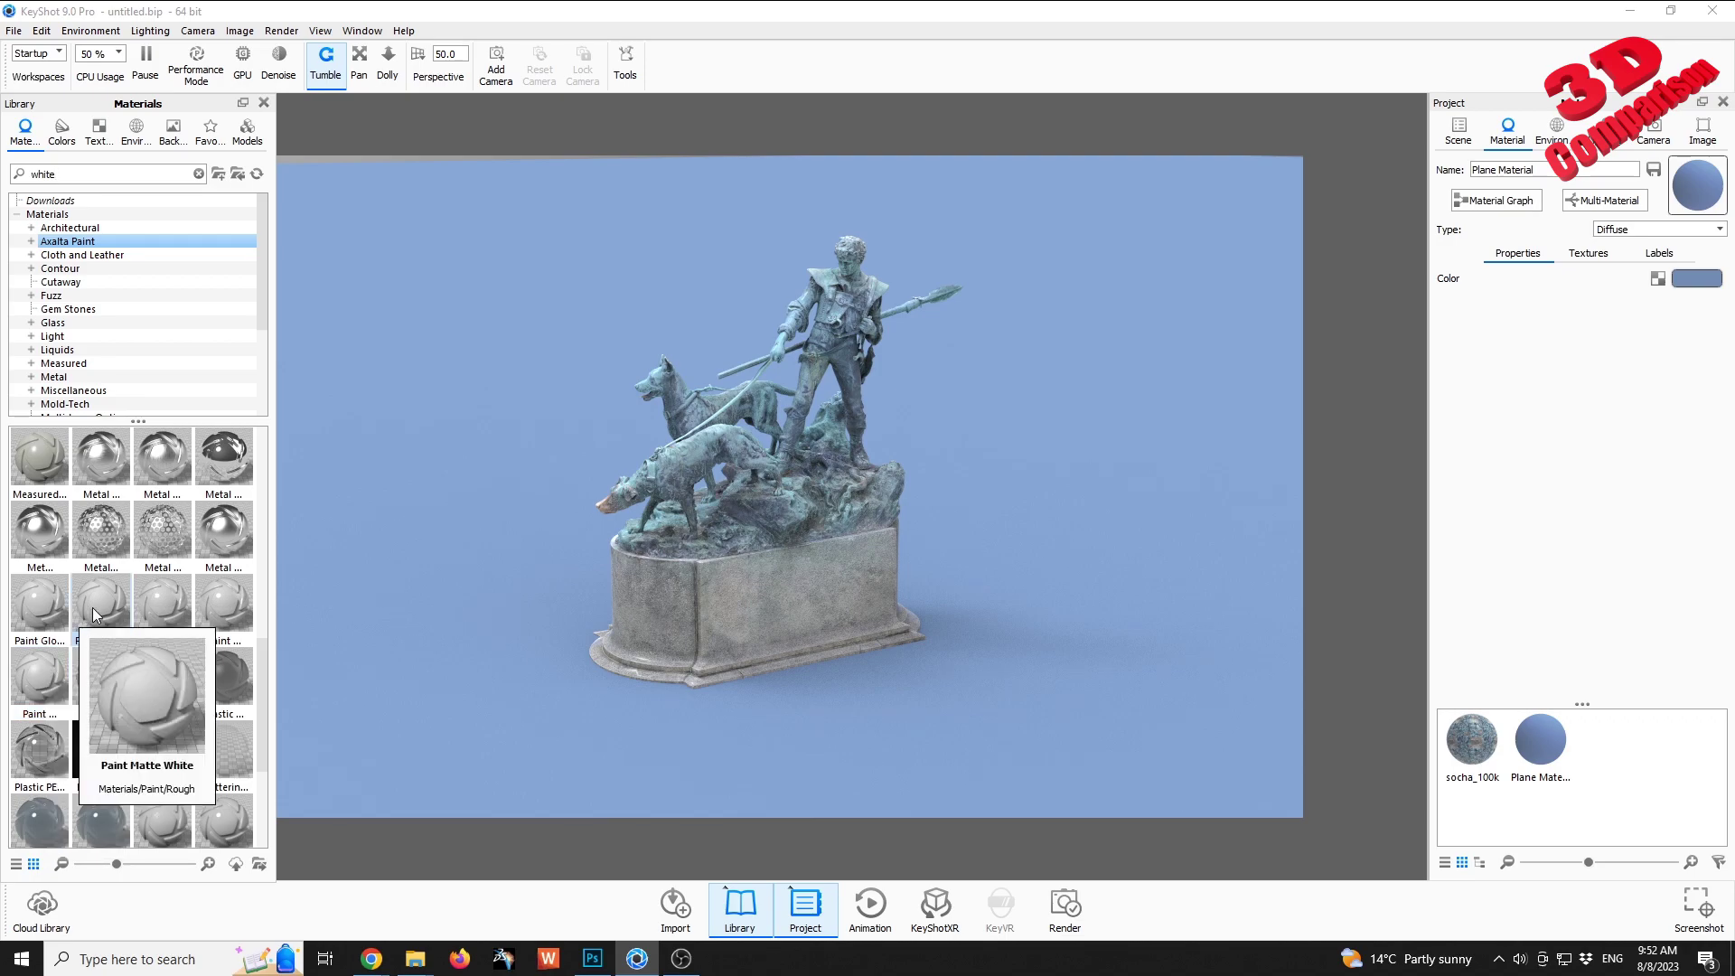
{"action": "mouse_move", "coordinate": [158, 827]}
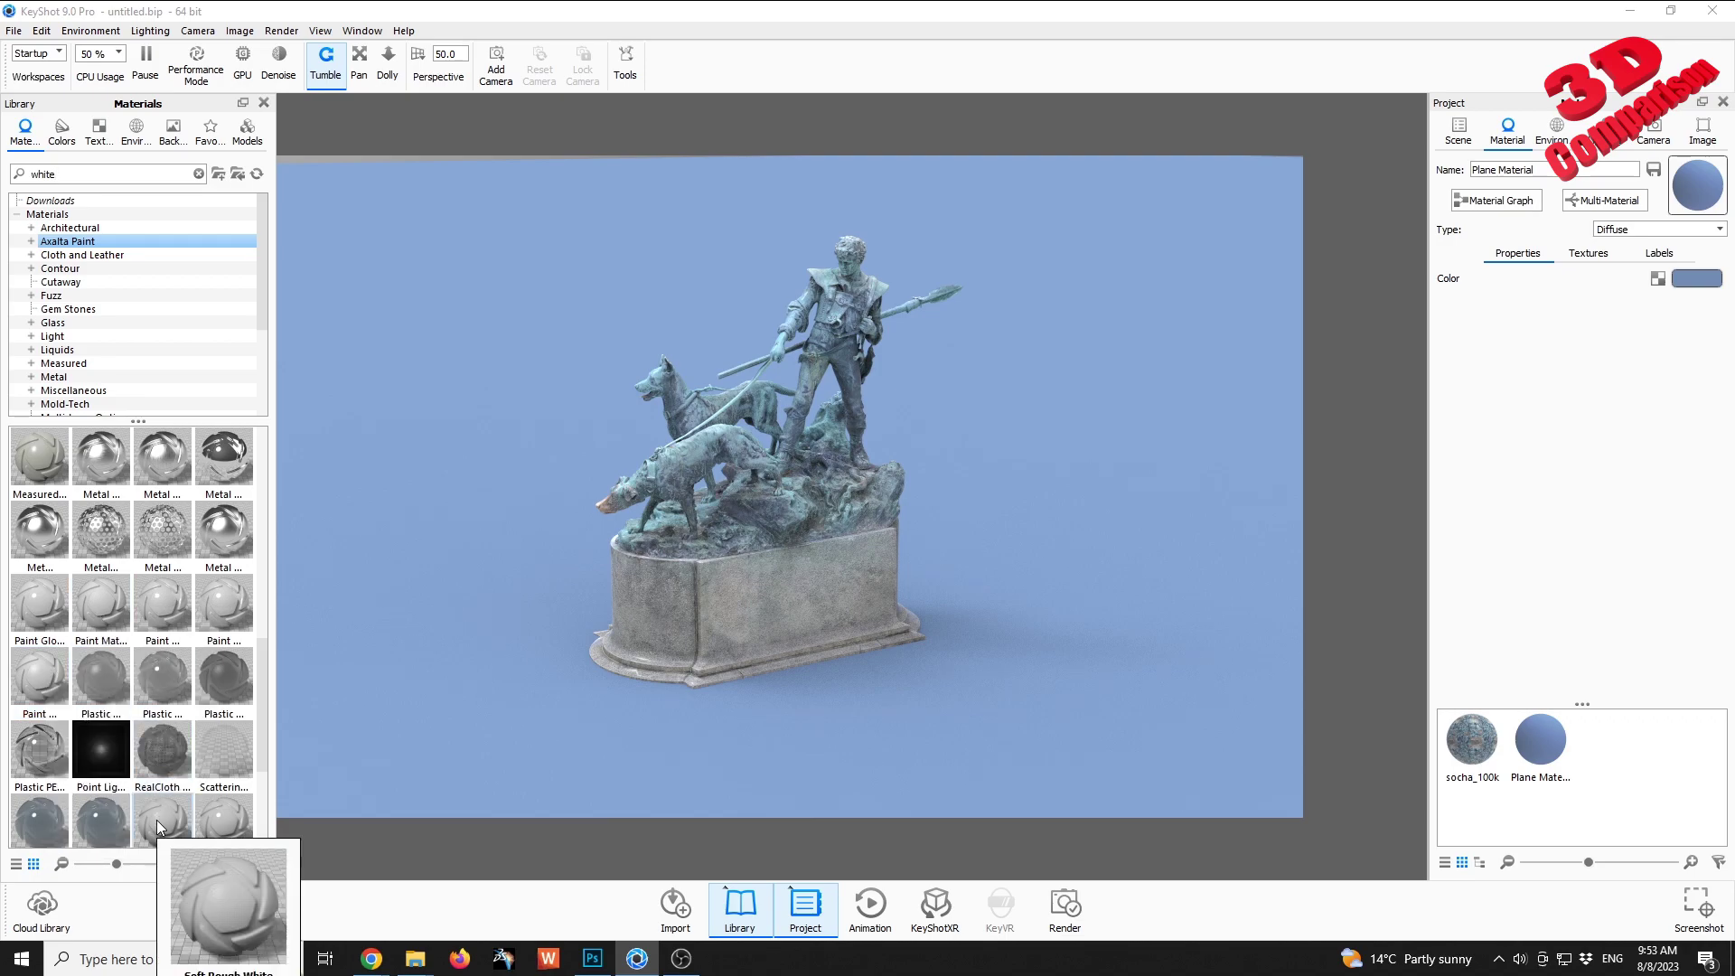
{"action": "scroll", "coordinate": [159, 818], "scroll_direction": "down", "scroll_amount": 3}
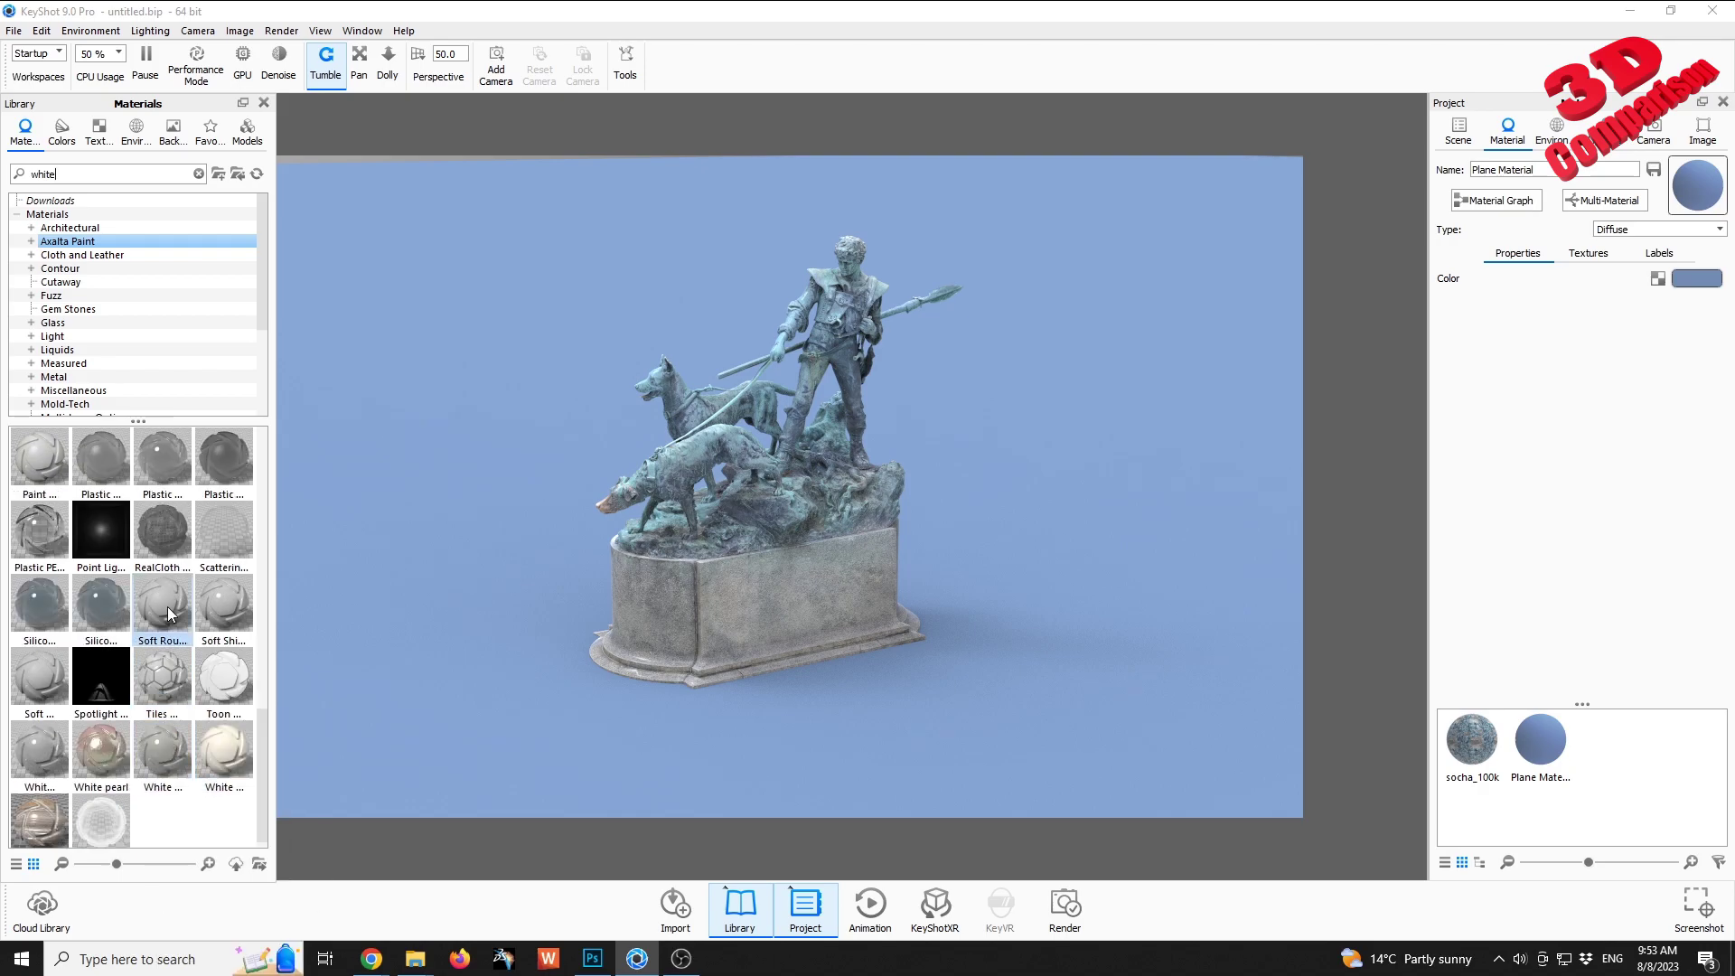
{"action": "mouse_move", "coordinate": [167, 614]}
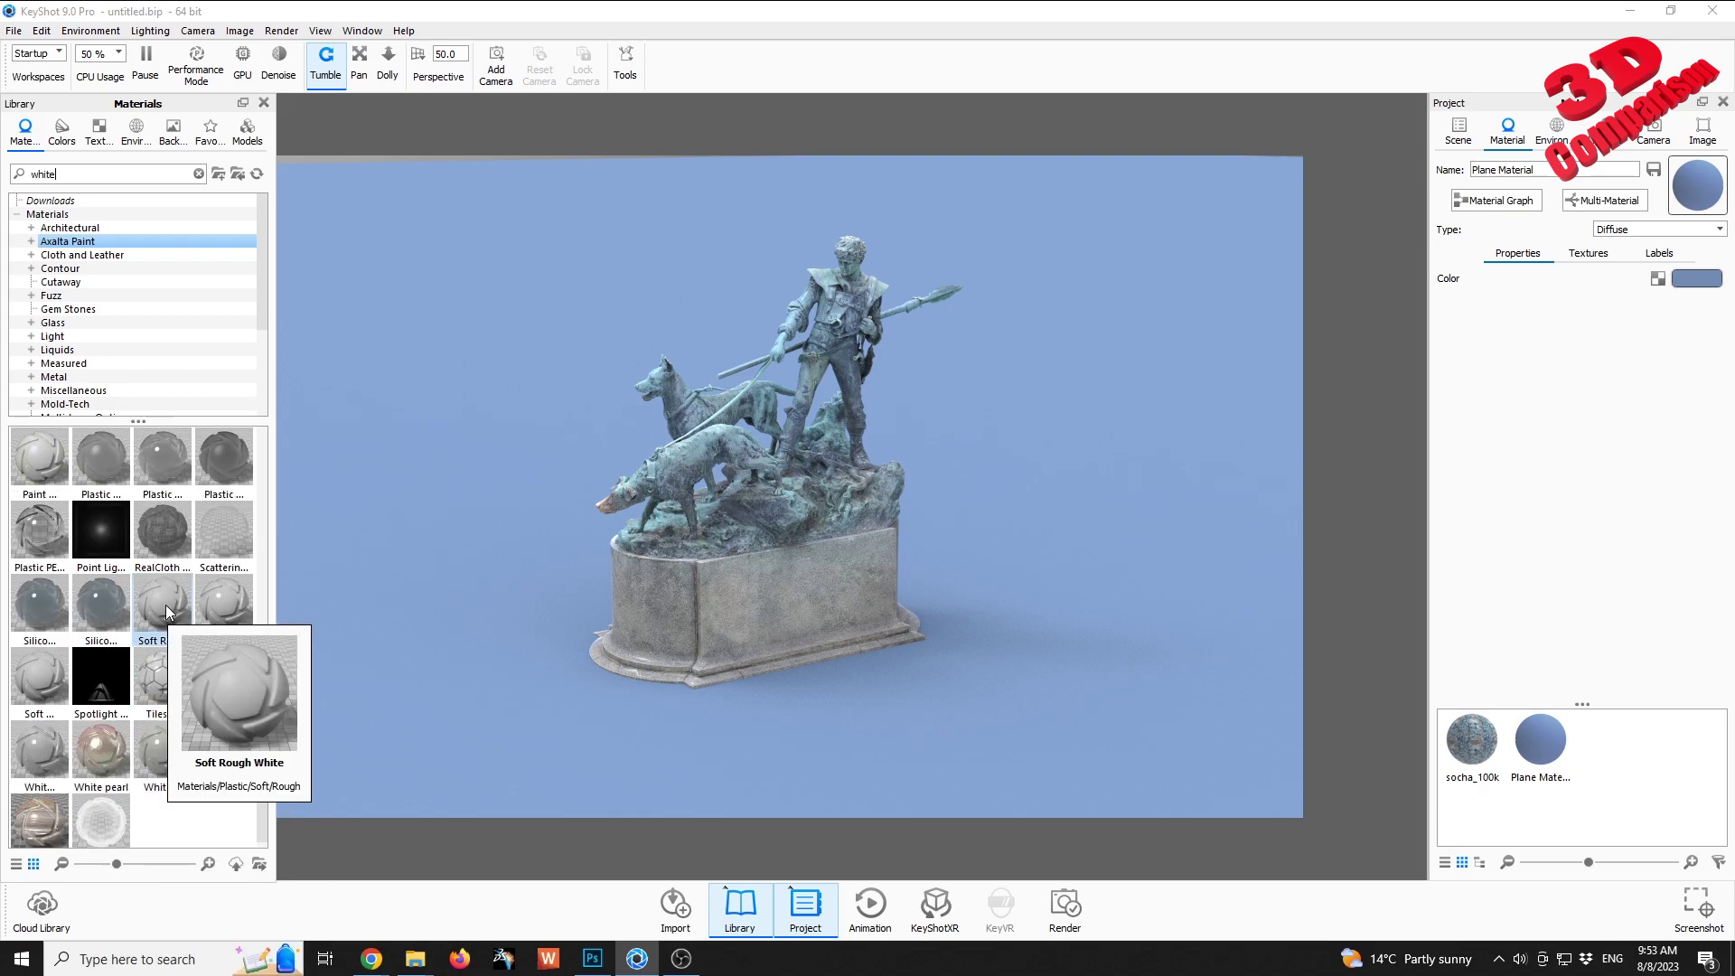
{"action": "left_click_drag", "start_coordinate": [165, 604], "coordinate": [523, 719]}
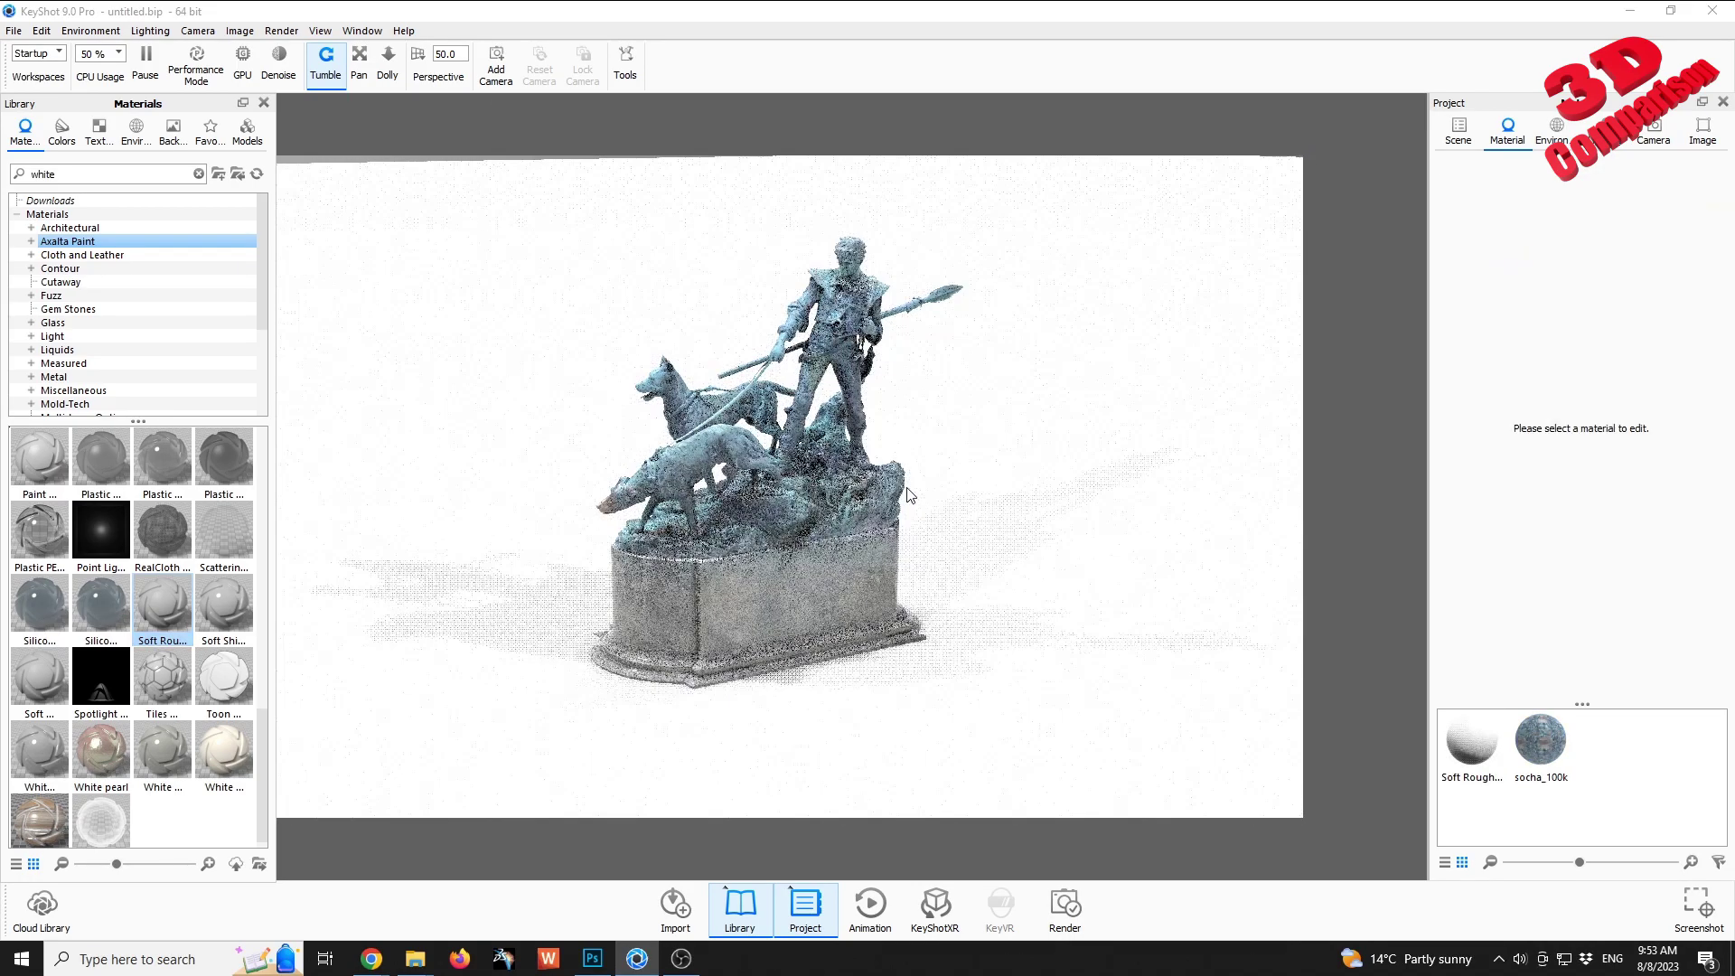
{"action": "left_click_drag", "start_coordinate": [961, 495], "coordinate": [997, 498]}
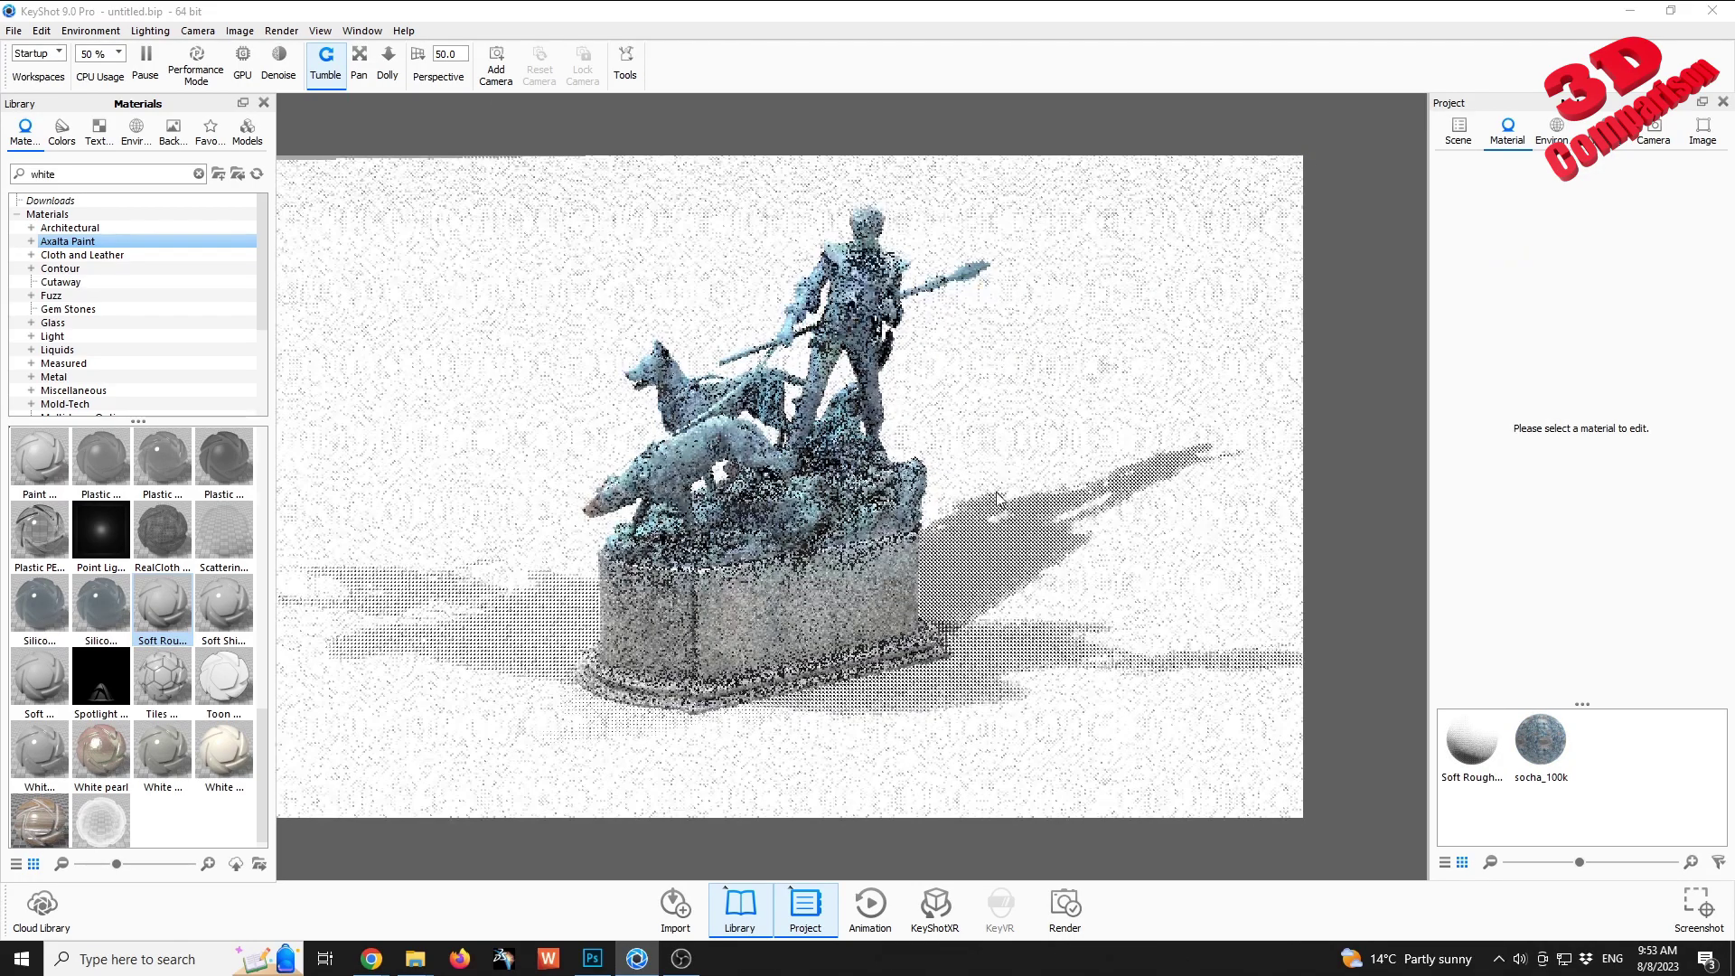
- Set the environment background to Color and its size to about 73400 mm
{"action": "left_click", "coordinate": [1555, 131]}
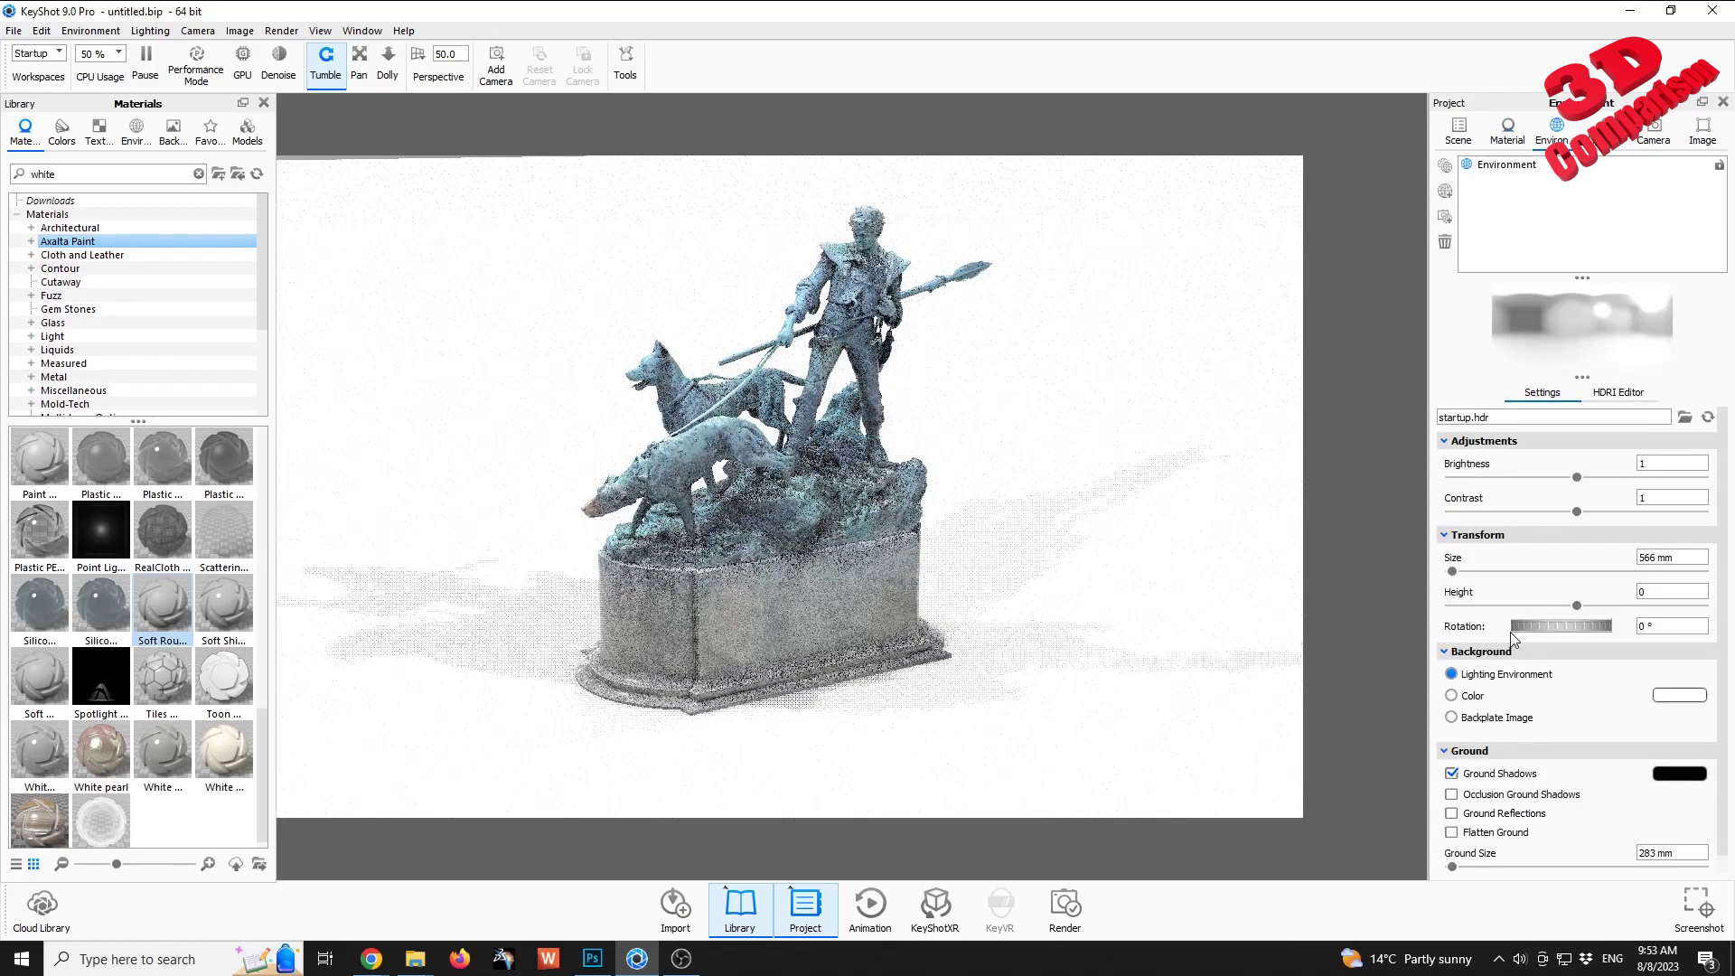
{"action": "left_click", "coordinate": [1473, 696]}
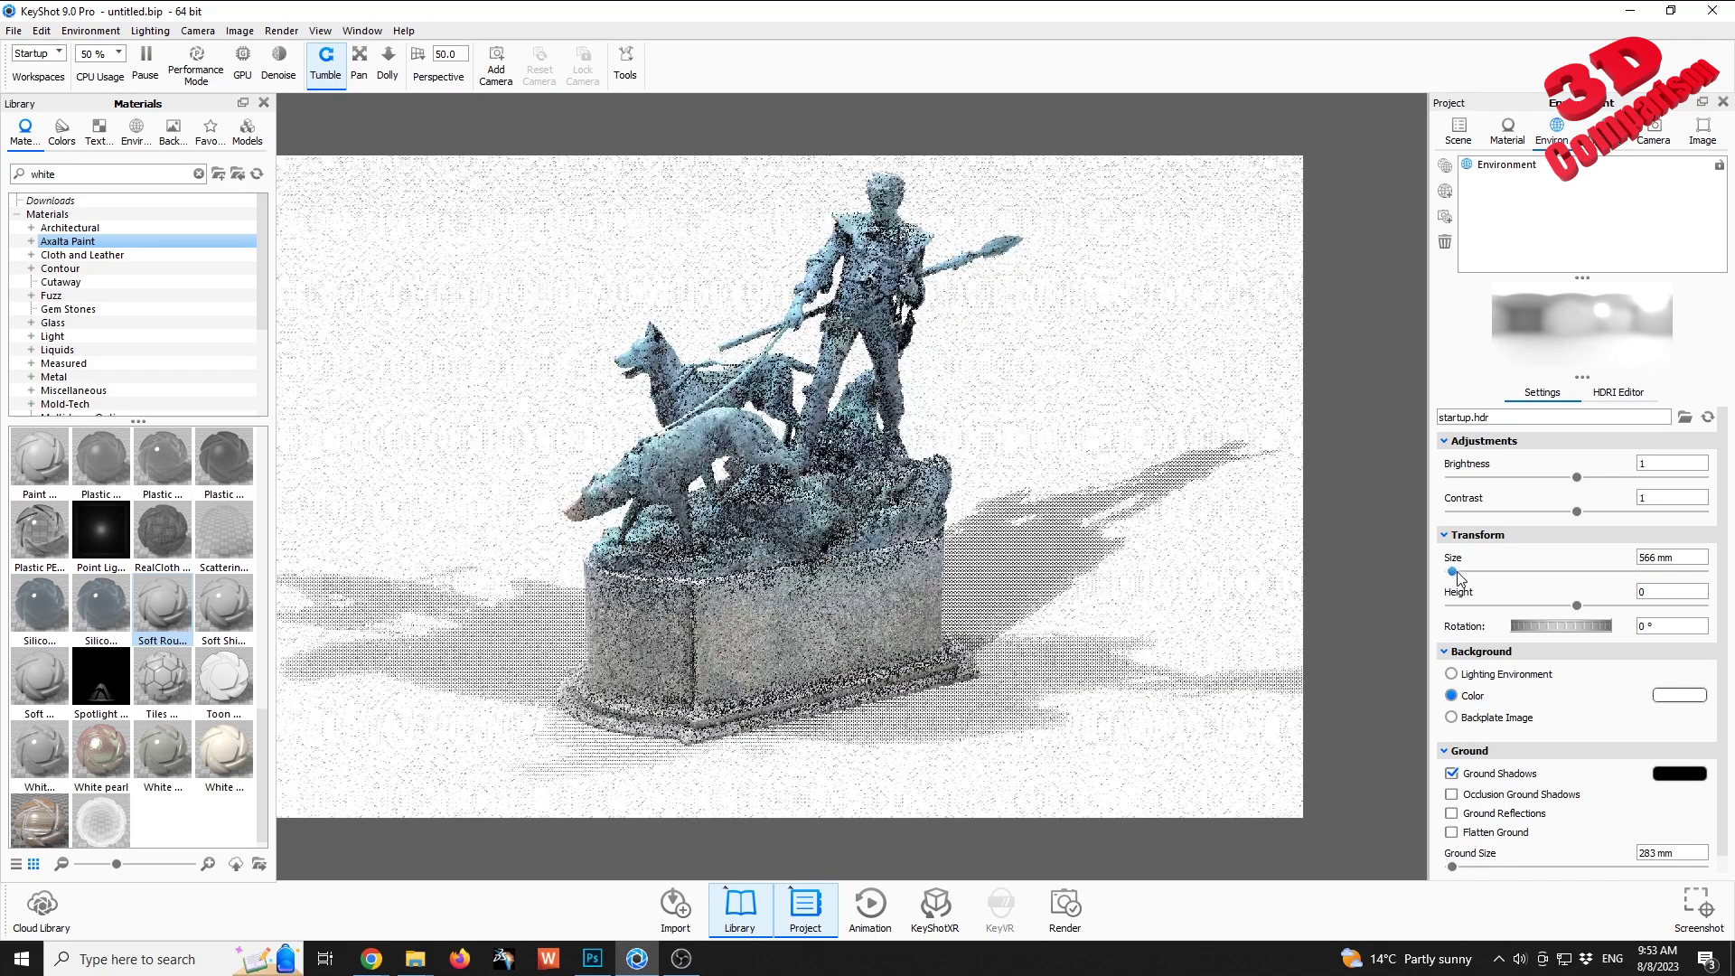
{"action": "left_click_drag", "start_coordinate": [1452, 571], "coordinate": [1645, 584]}
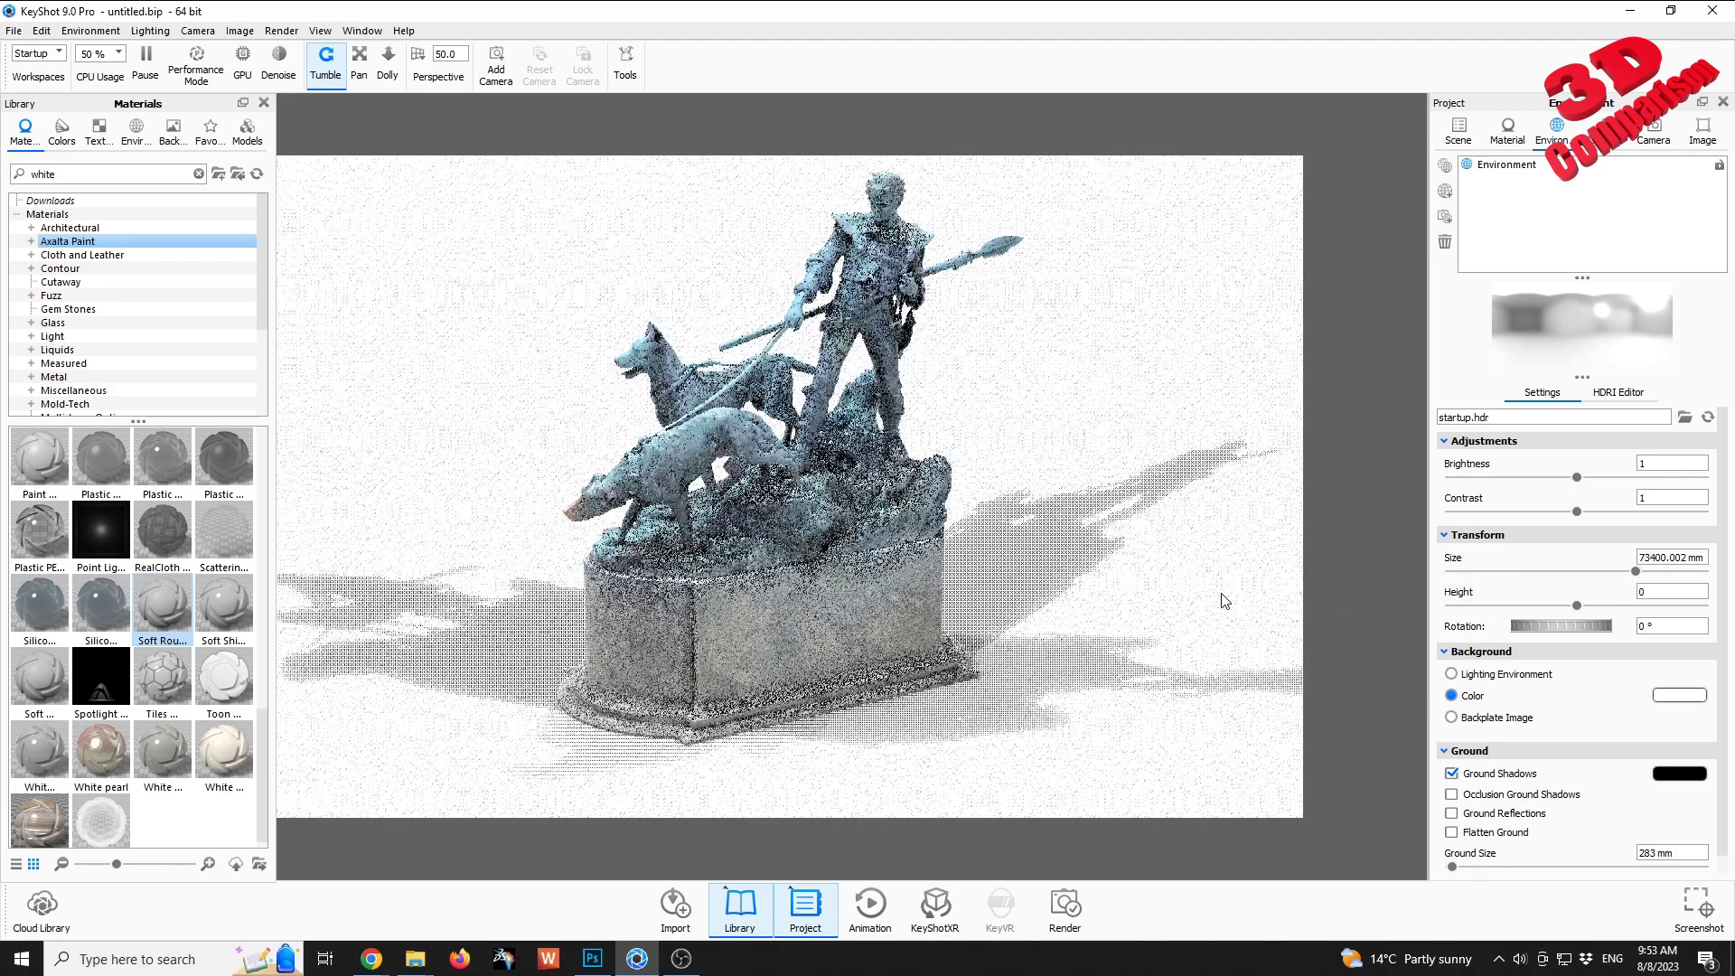
{"action": "left_click_drag", "start_coordinate": [1069, 573], "coordinate": [1024, 530]}
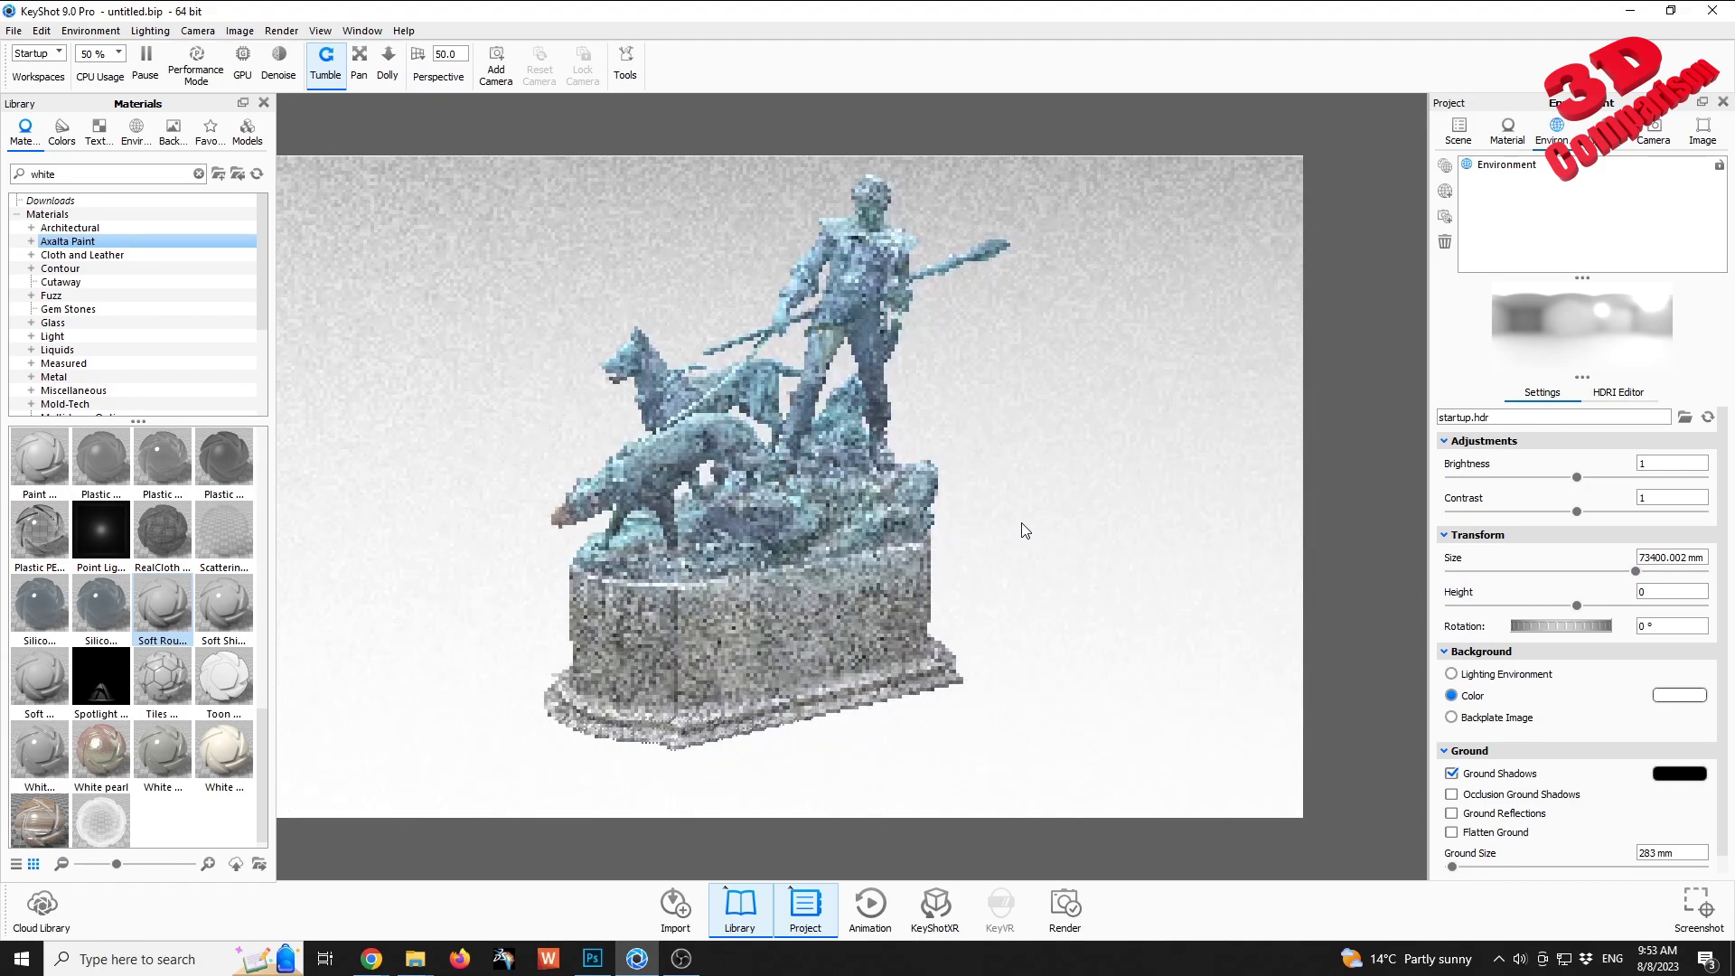
- Set the image resolution to the Landscape 16:9 preset (1304 × 733 px)
{"action": "left_click", "coordinate": [1703, 131]}
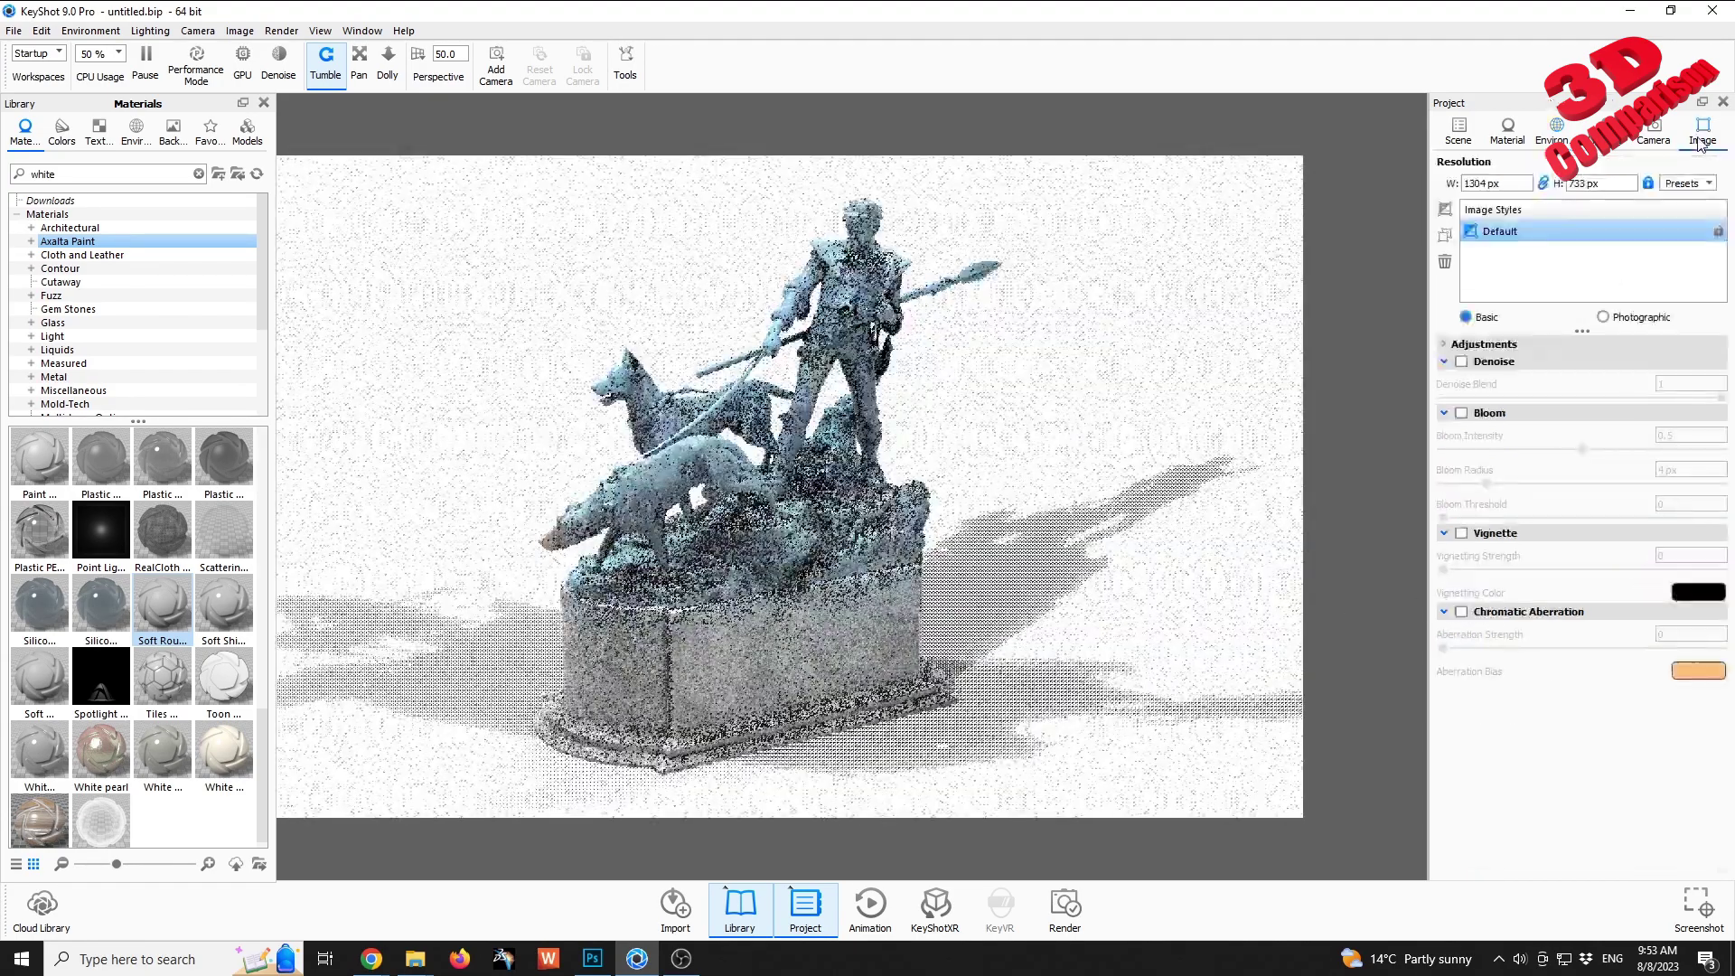
{"action": "left_click", "coordinate": [1696, 190]}
{"action": "mouse_move", "coordinate": [1672, 202]}
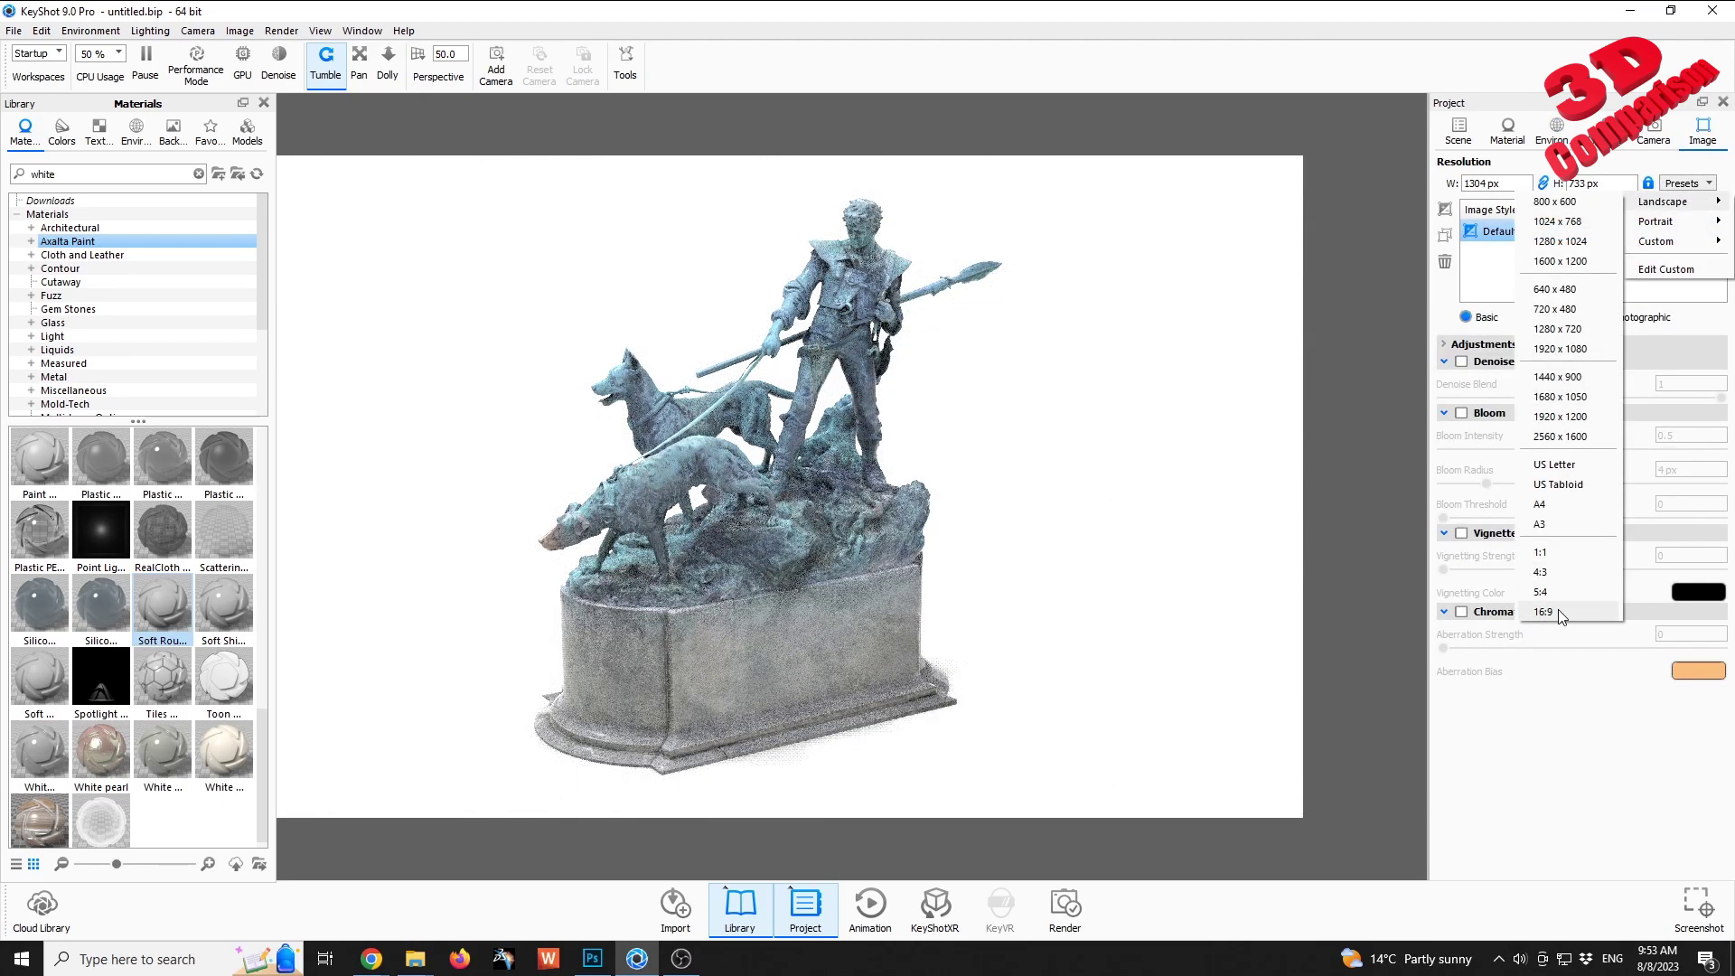
{"action": "left_click", "coordinate": [1543, 612]}
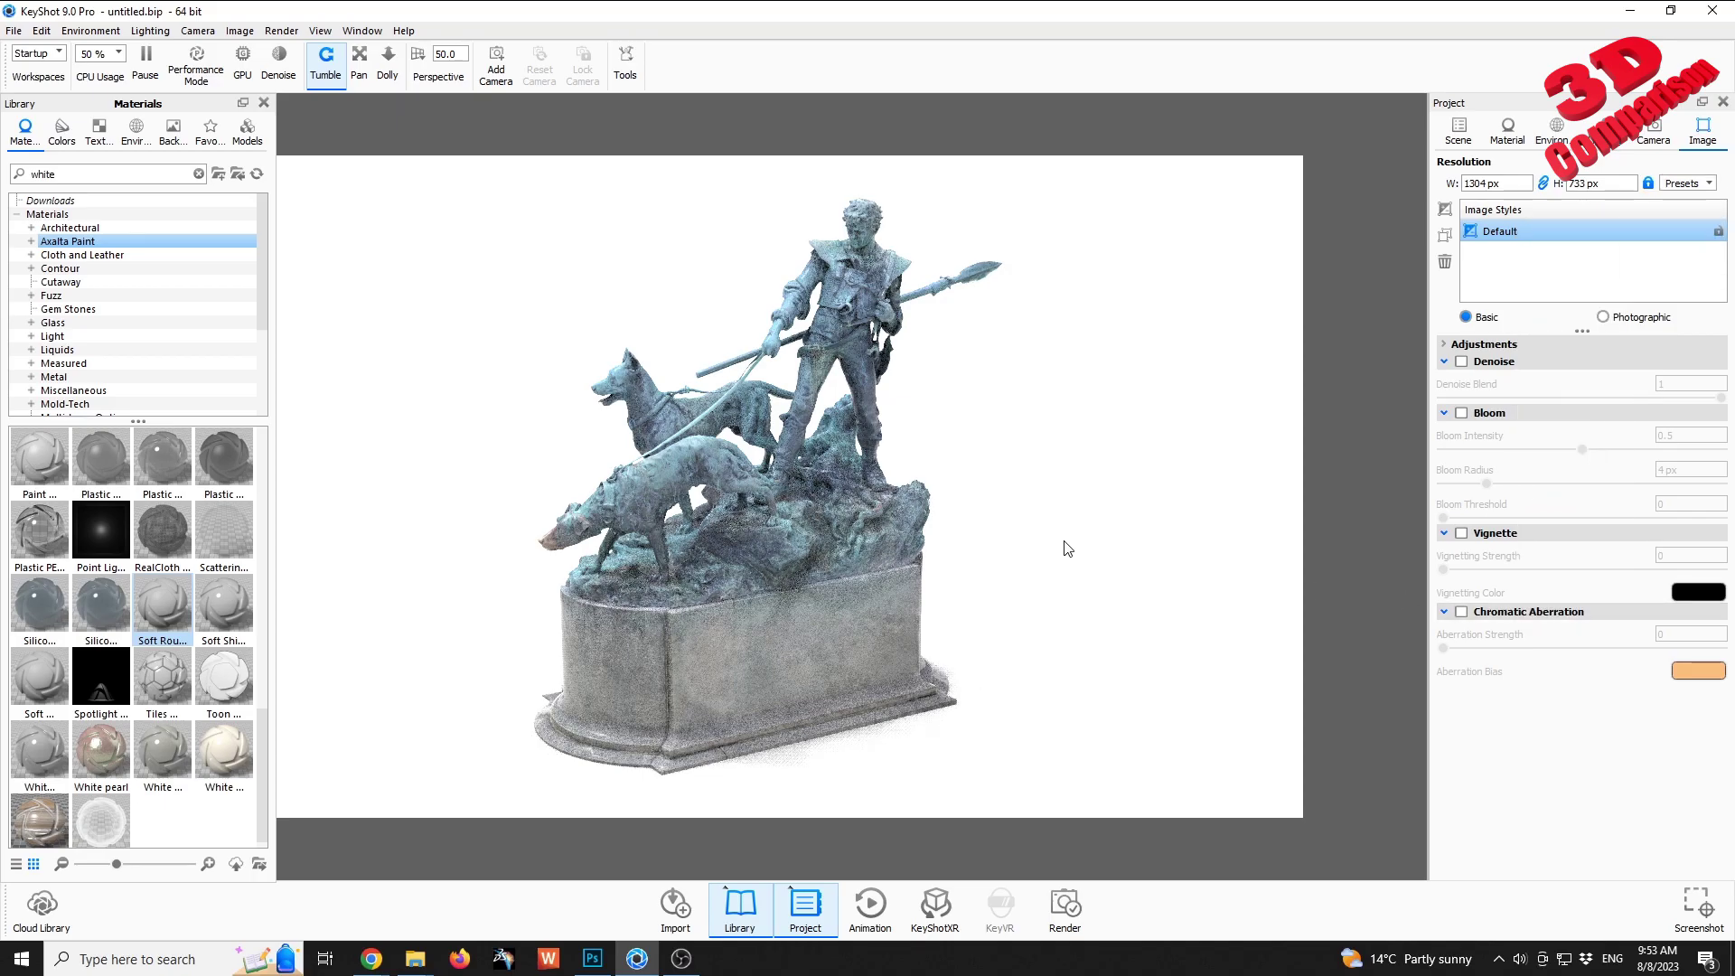
- Orbit the camera to a new angle, comparing views with undo and redo
{"action": "left_click_drag", "start_coordinate": [1044, 548], "coordinate": [922, 555]}
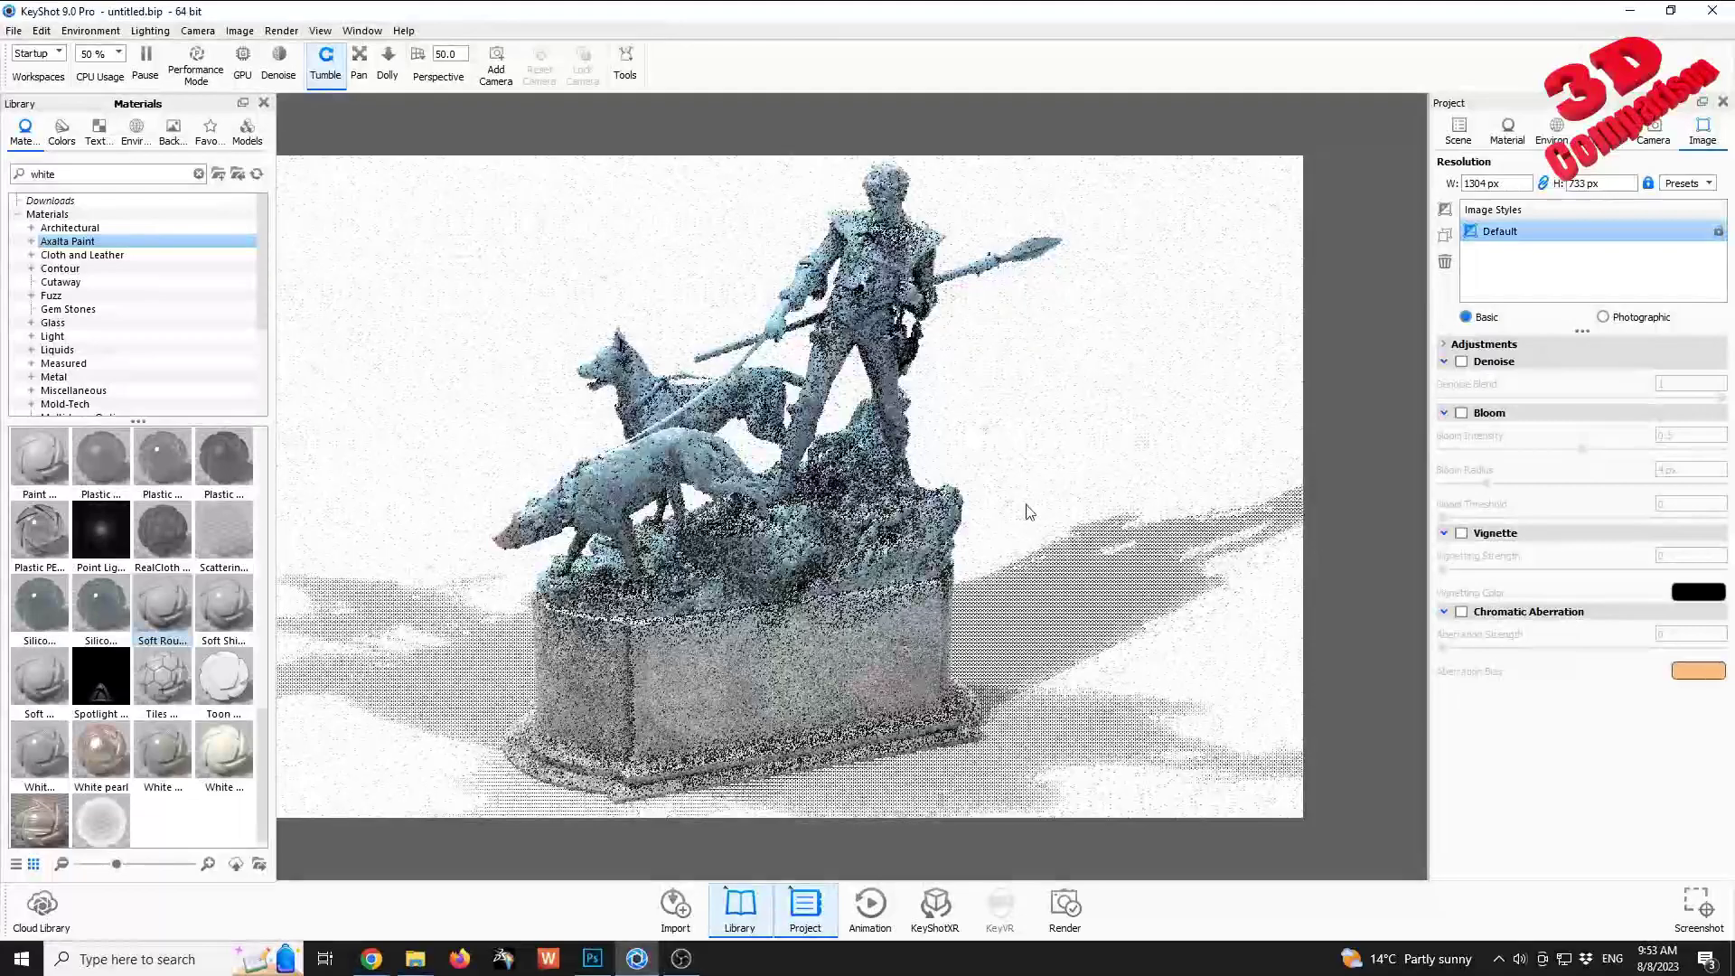
{"action": "key", "text": "ctrl+z"}
{"action": "key", "text": "ctrl+y"}
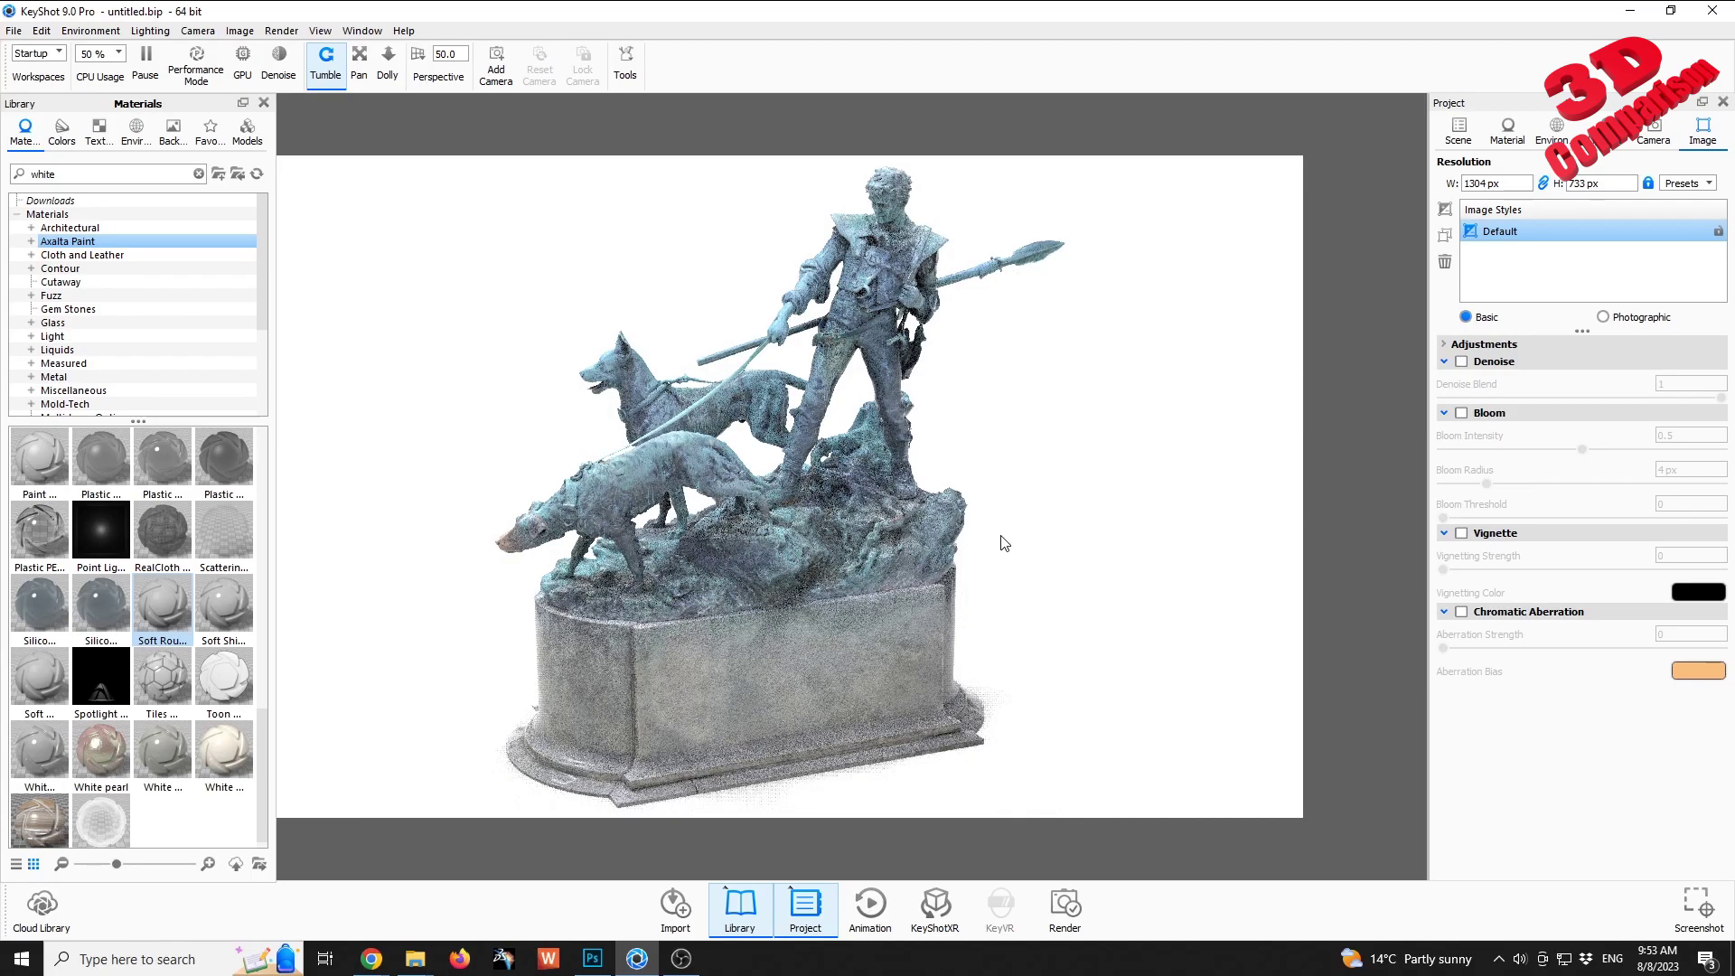
- In the render Options, use 10 CPU cores and raise Anti Aliasing and Shadow to 3
{"action": "left_click", "coordinate": [1064, 903]}
{"action": "left_click", "coordinate": [594, 267]}
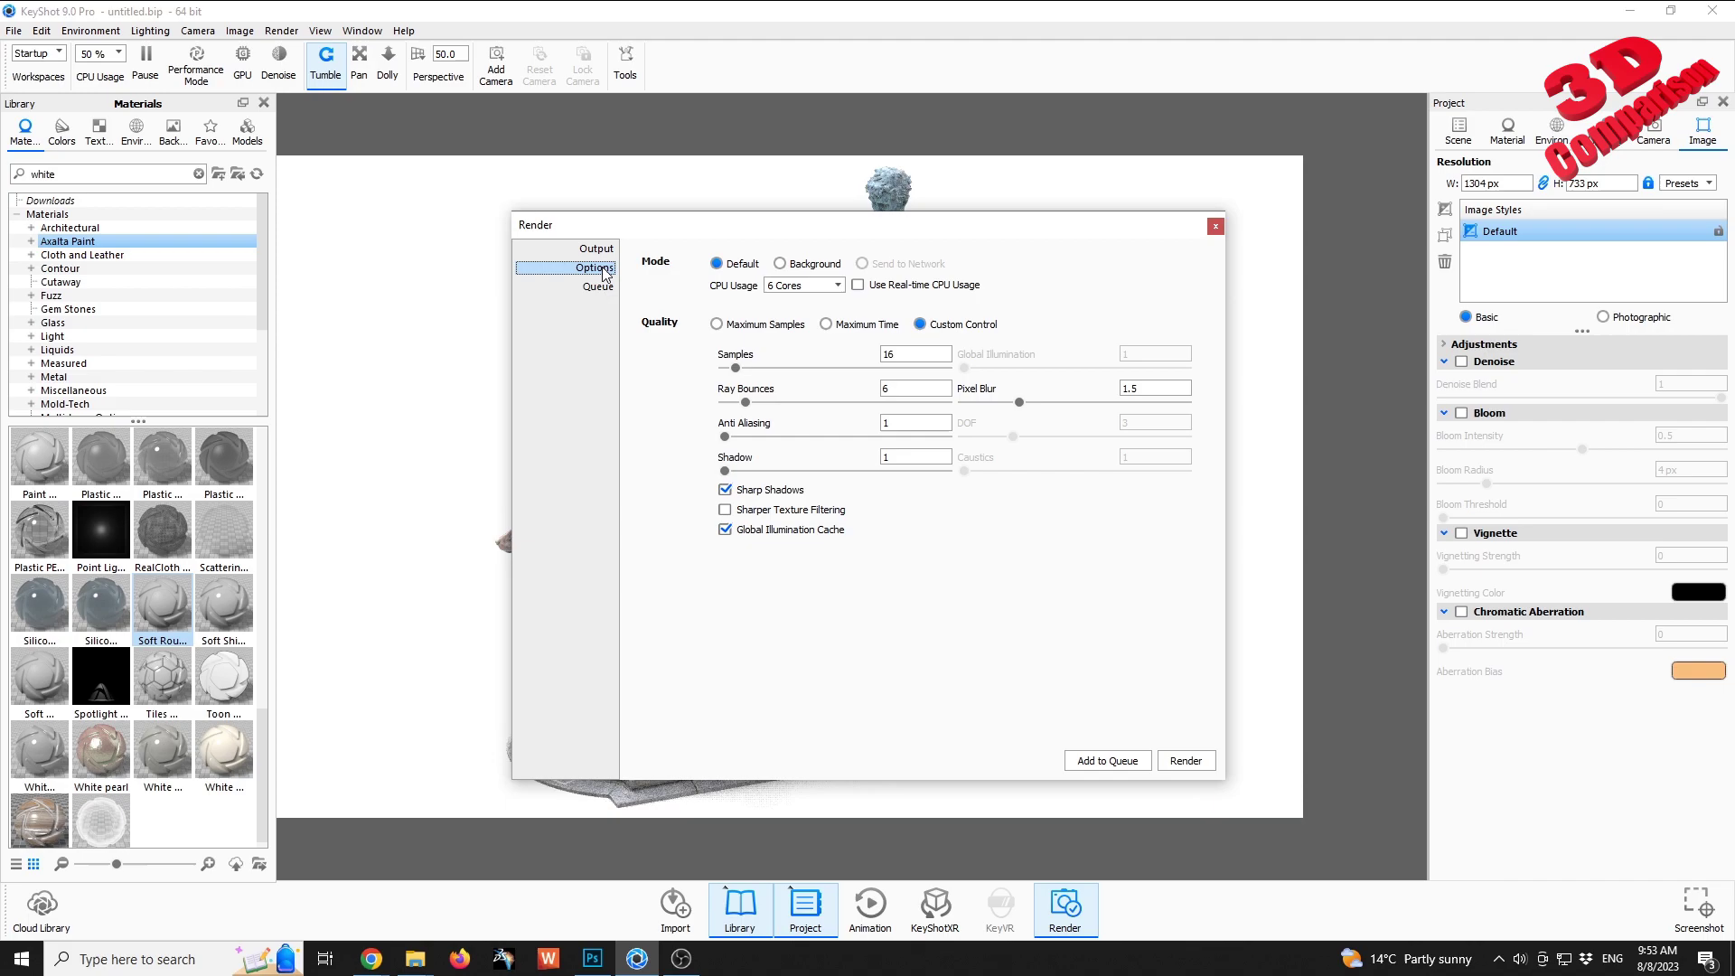
{"action": "left_click", "coordinate": [823, 288]}
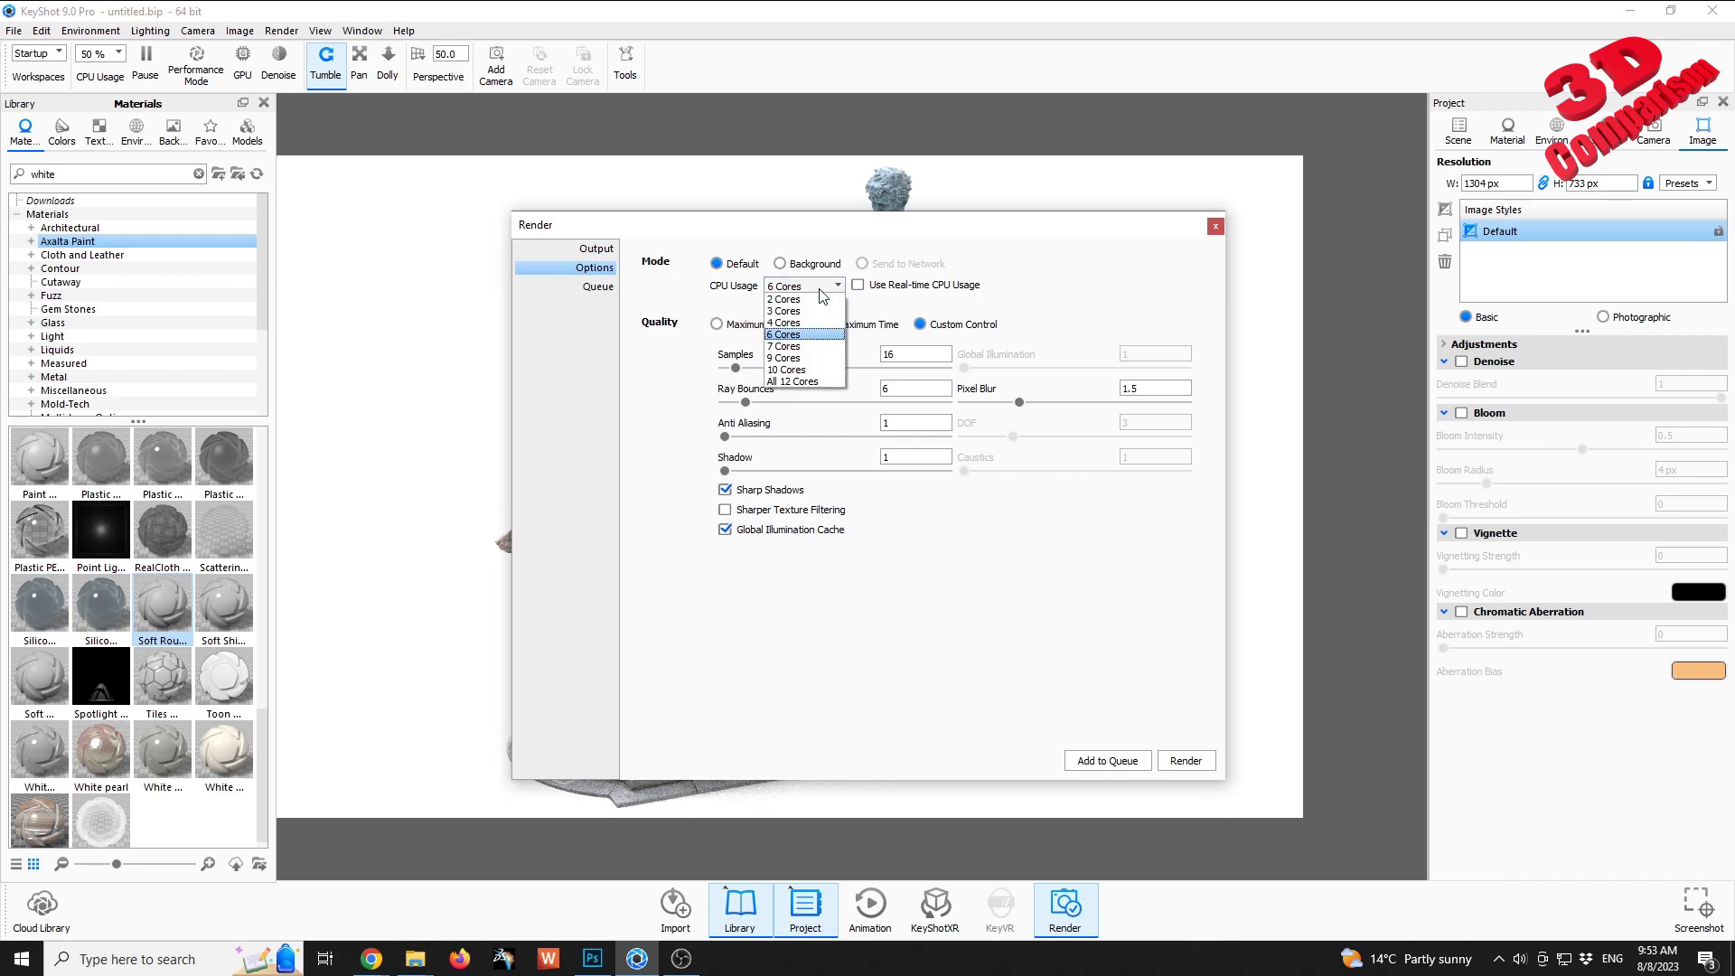
{"action": "left_click", "coordinate": [797, 371]}
{"action": "double_click", "coordinate": [913, 423]}
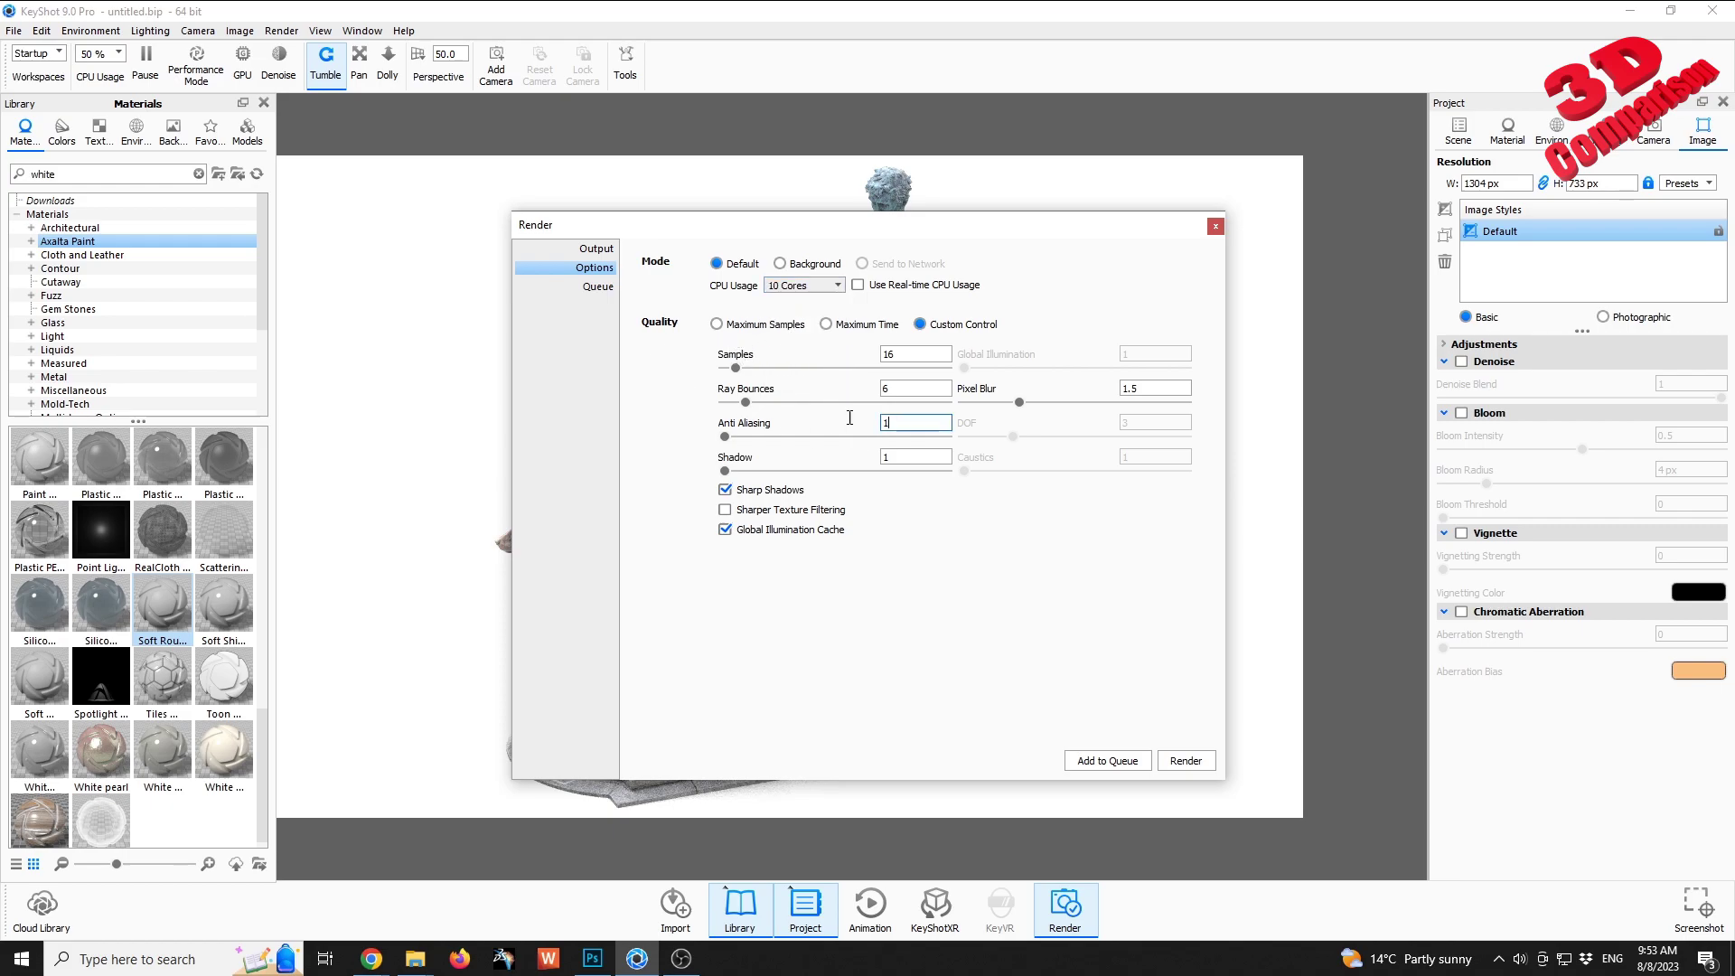
{"action": "type", "text": "3"}
{"action": "key", "text": "Tab"}
{"action": "type", "text": "3"}
{"action": "left_click", "coordinate": [918, 422]}
{"action": "left_click", "coordinate": [600, 288]}
{"action": "left_click", "coordinate": [588, 267]}
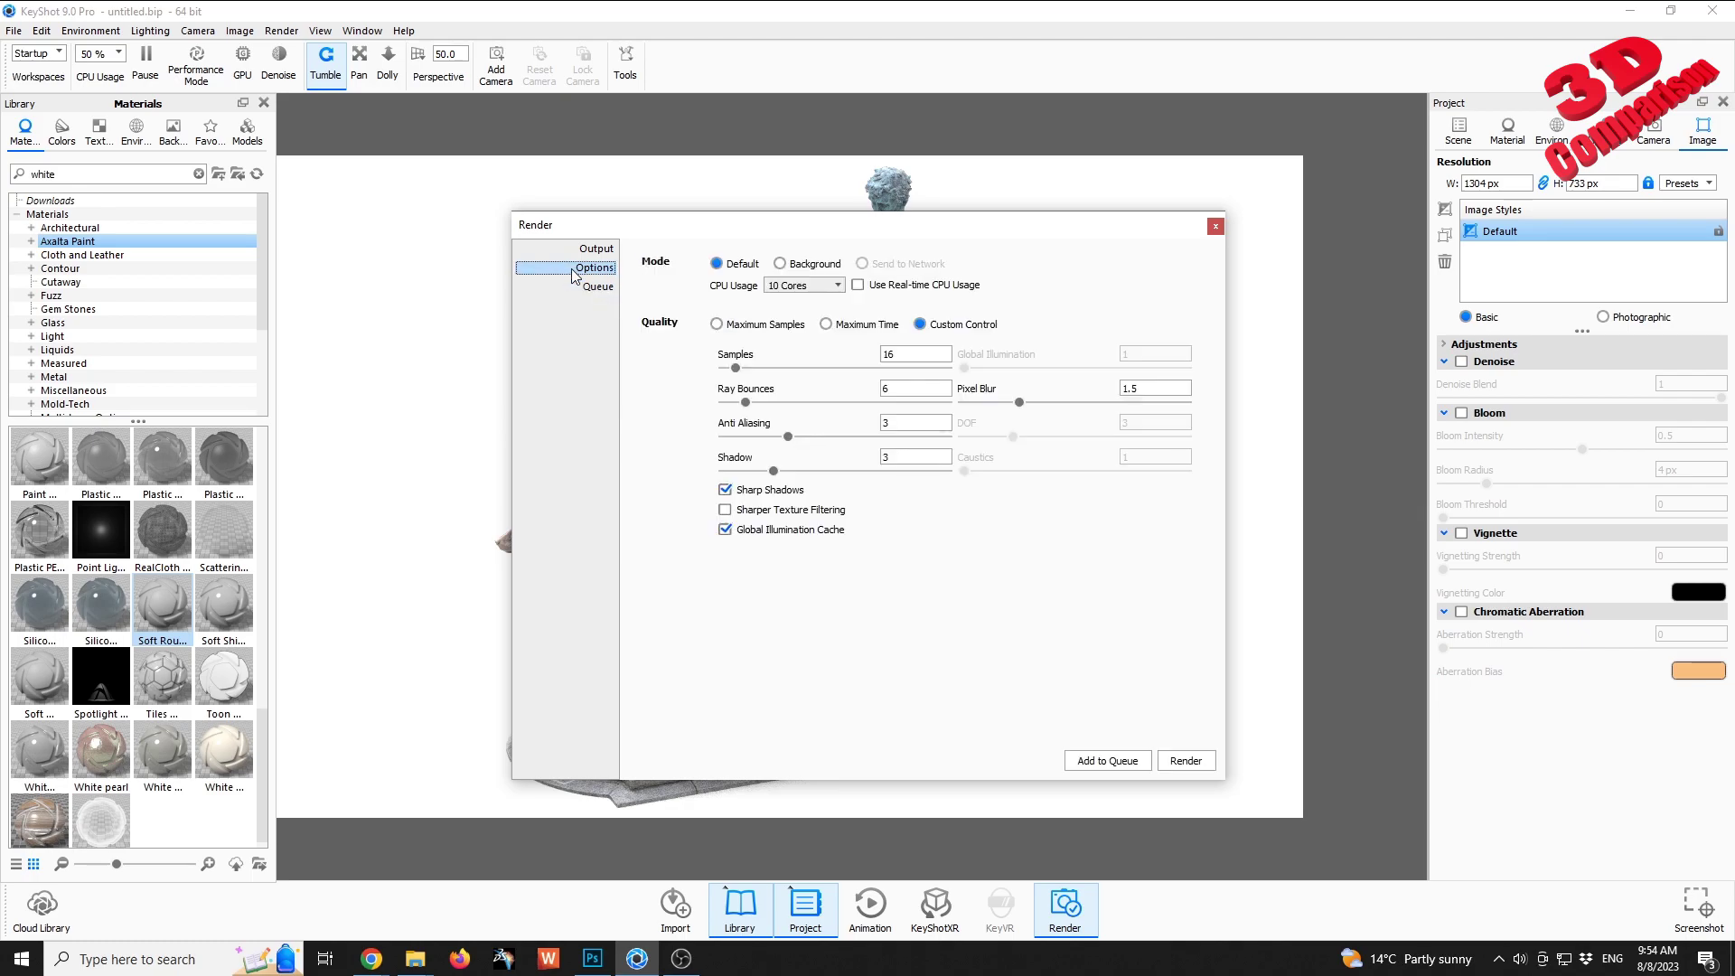
- Set the output width to 1920 px (height 1080) and add it as a render job
{"action": "left_click", "coordinate": [592, 248]}
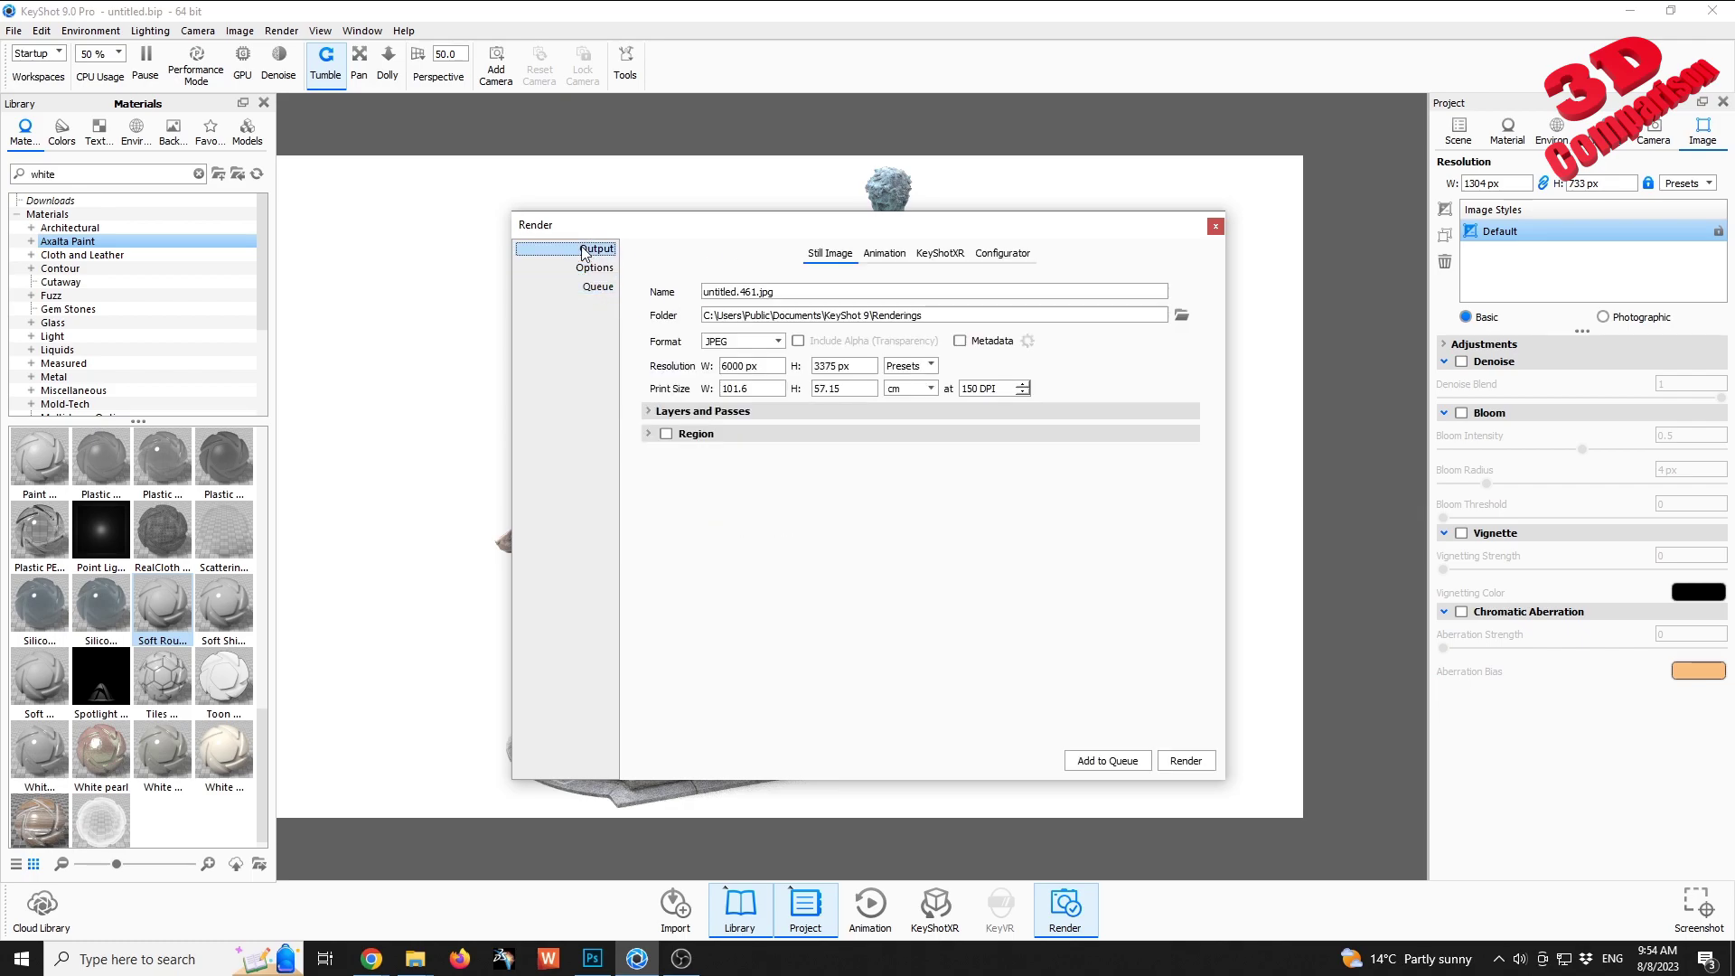
{"action": "left_click", "coordinate": [769, 366]}
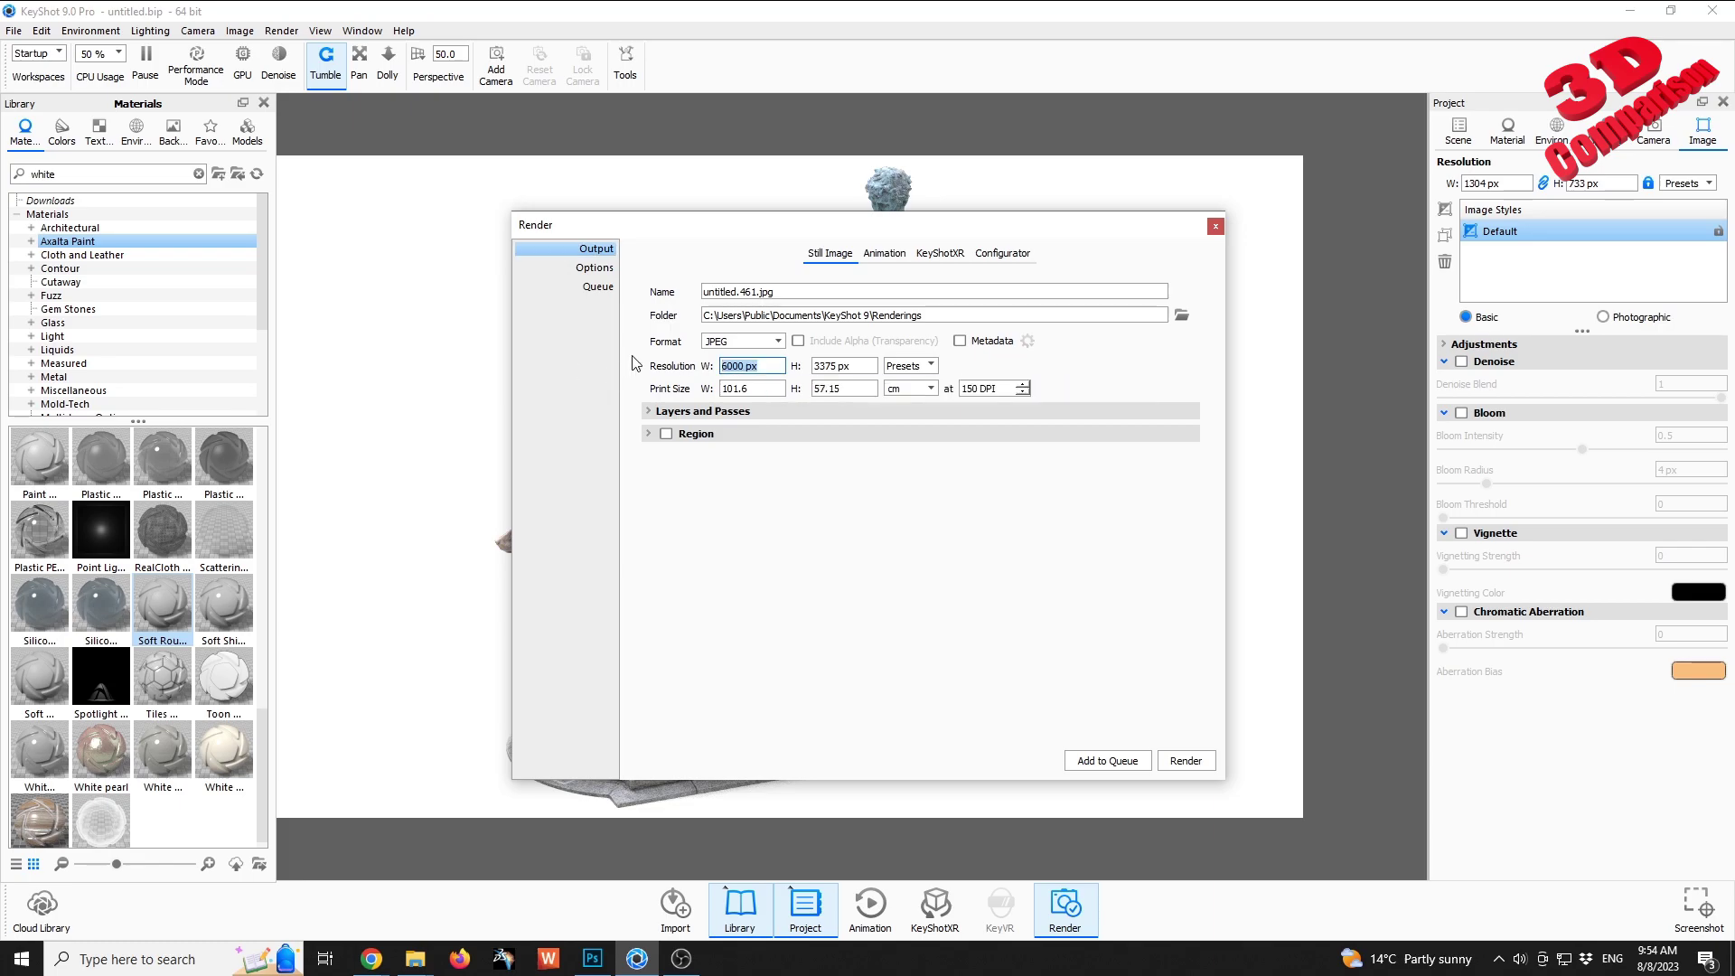
{"action": "type", "text": "192"}
{"action": "left_click", "coordinate": [867, 368]}
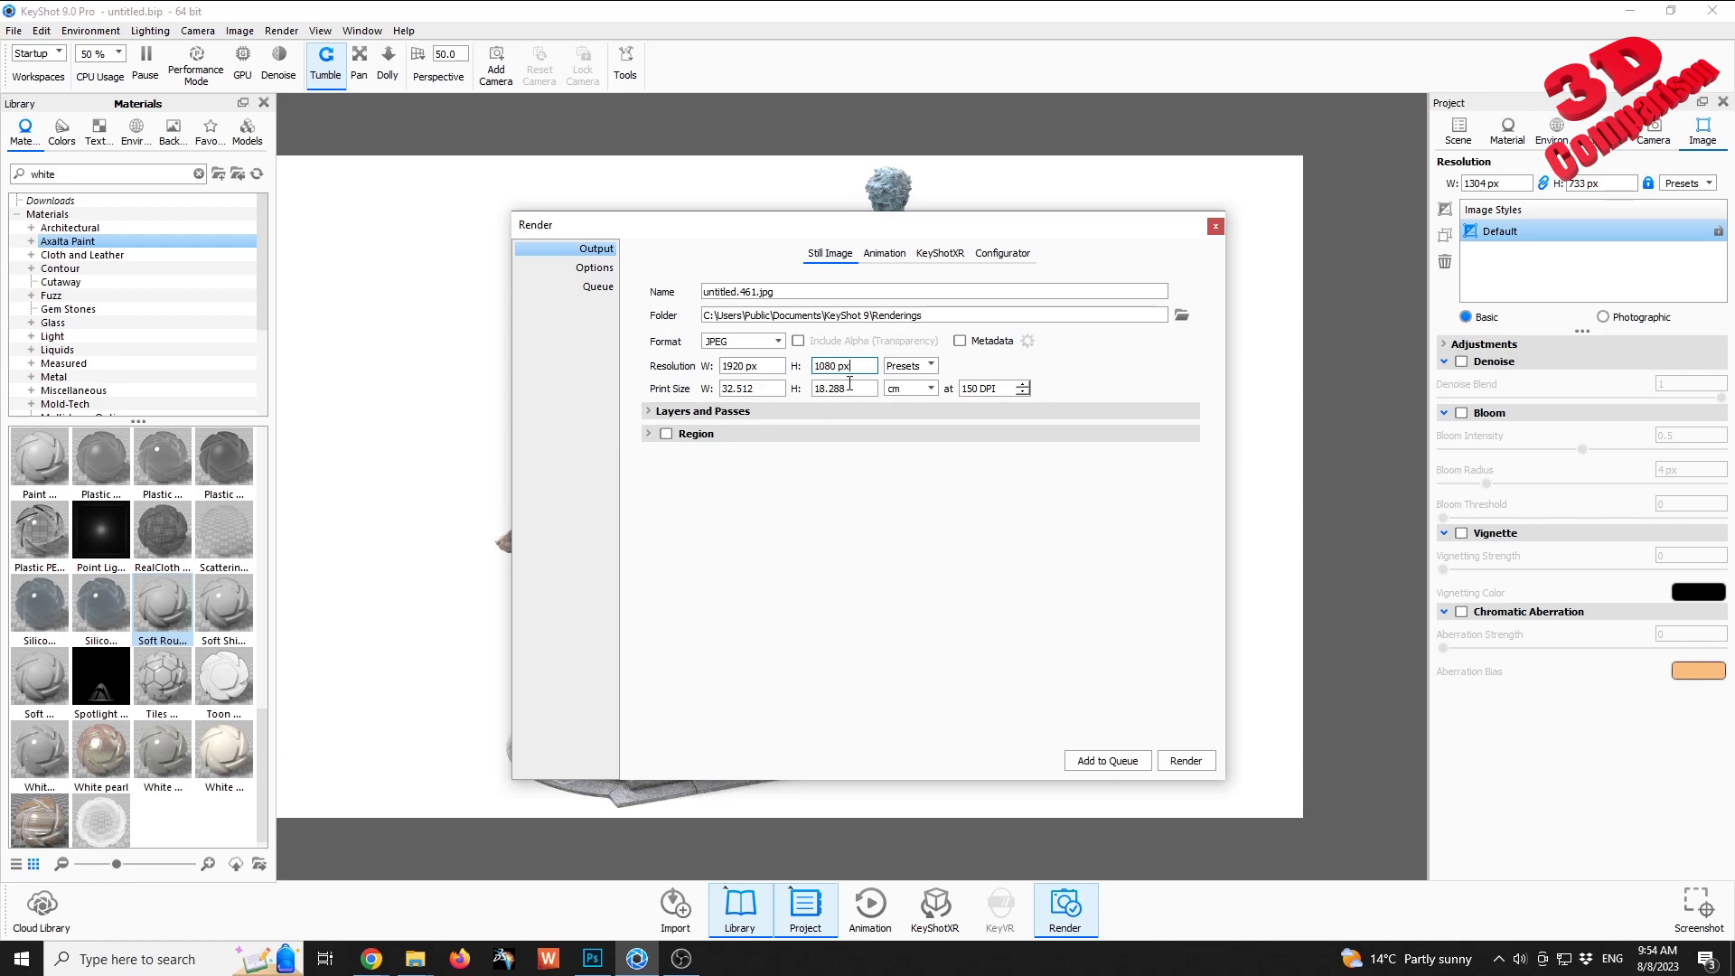
{"action": "left_click", "coordinate": [601, 288]}
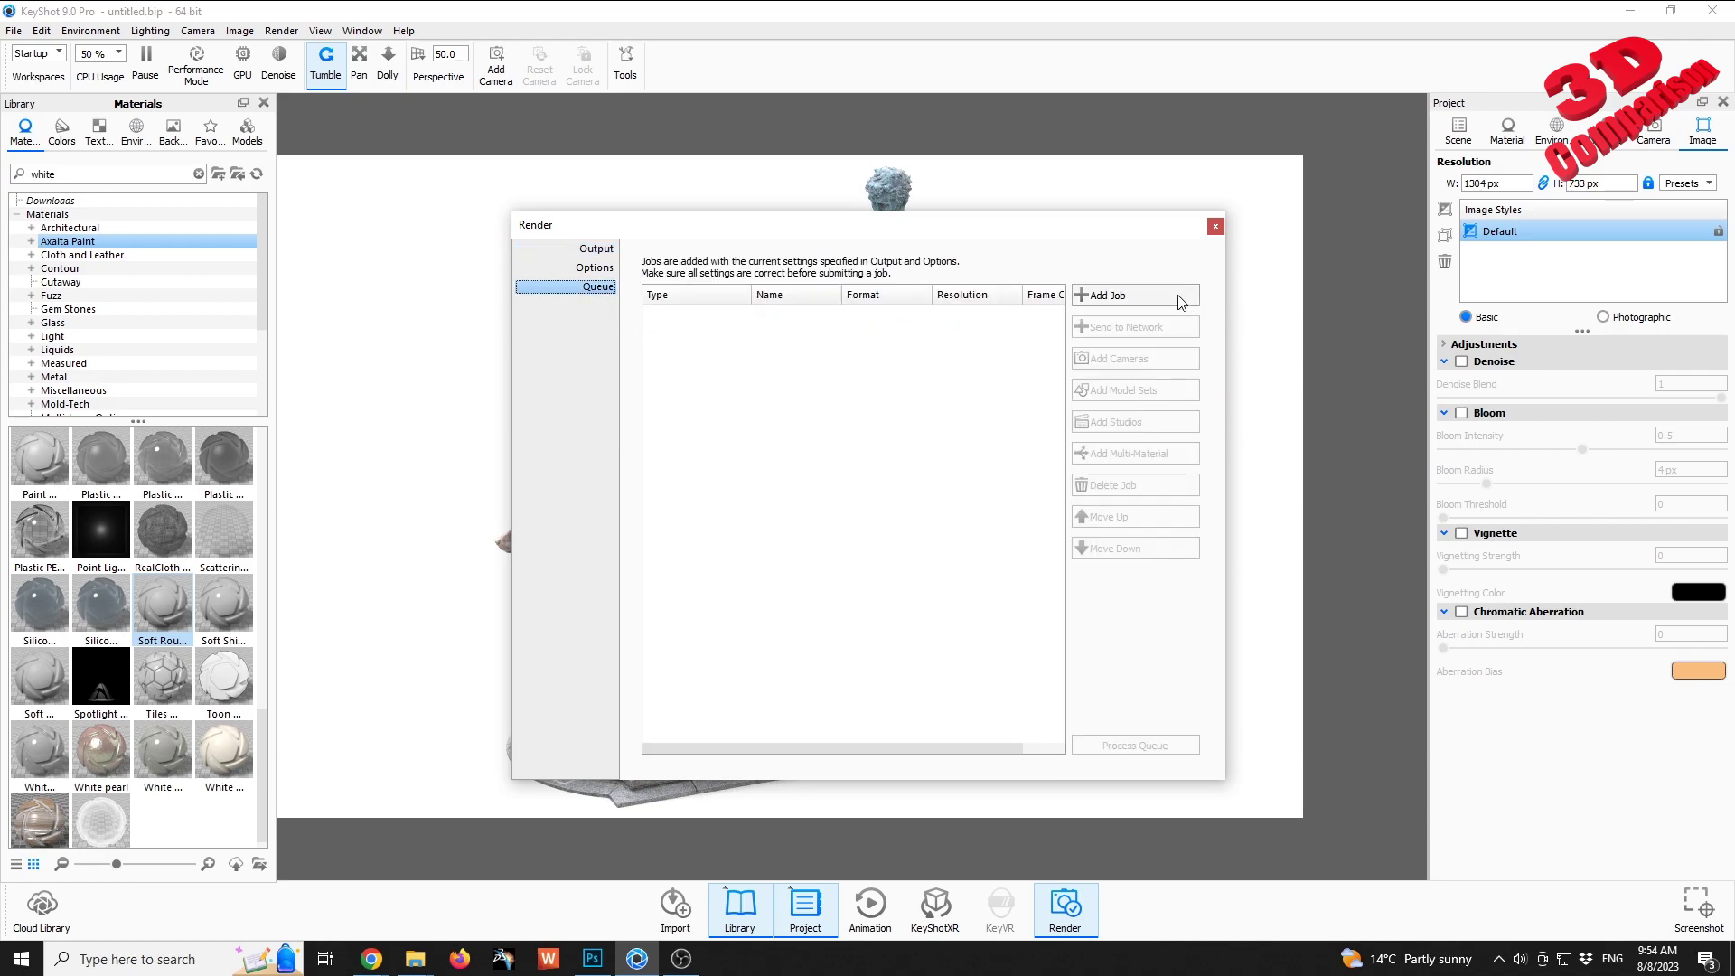
{"action": "left_click", "coordinate": [1179, 301]}
- Change the output width to 3840 px (height 2160) and queue a second render job
{"action": "left_click", "coordinate": [597, 248]}
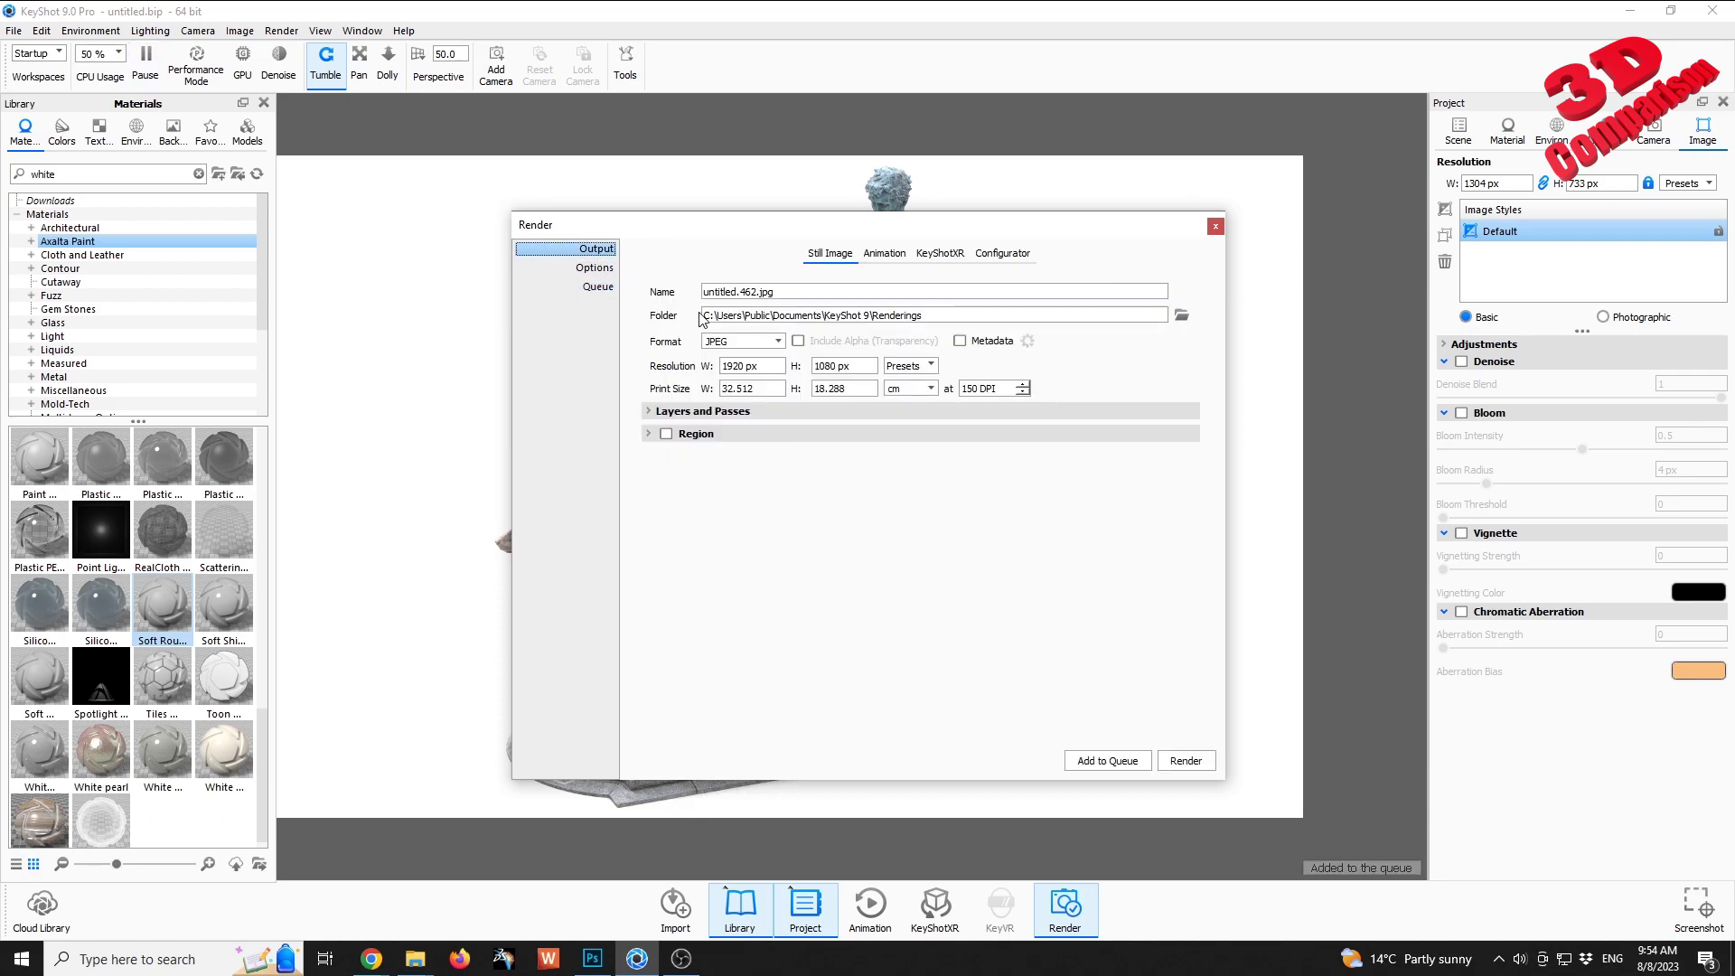
{"action": "double_click", "coordinate": [765, 366]}
{"action": "type", "text": "3840"}
{"action": "left_click", "coordinate": [866, 365]}
{"action": "left_click", "coordinate": [598, 286]}
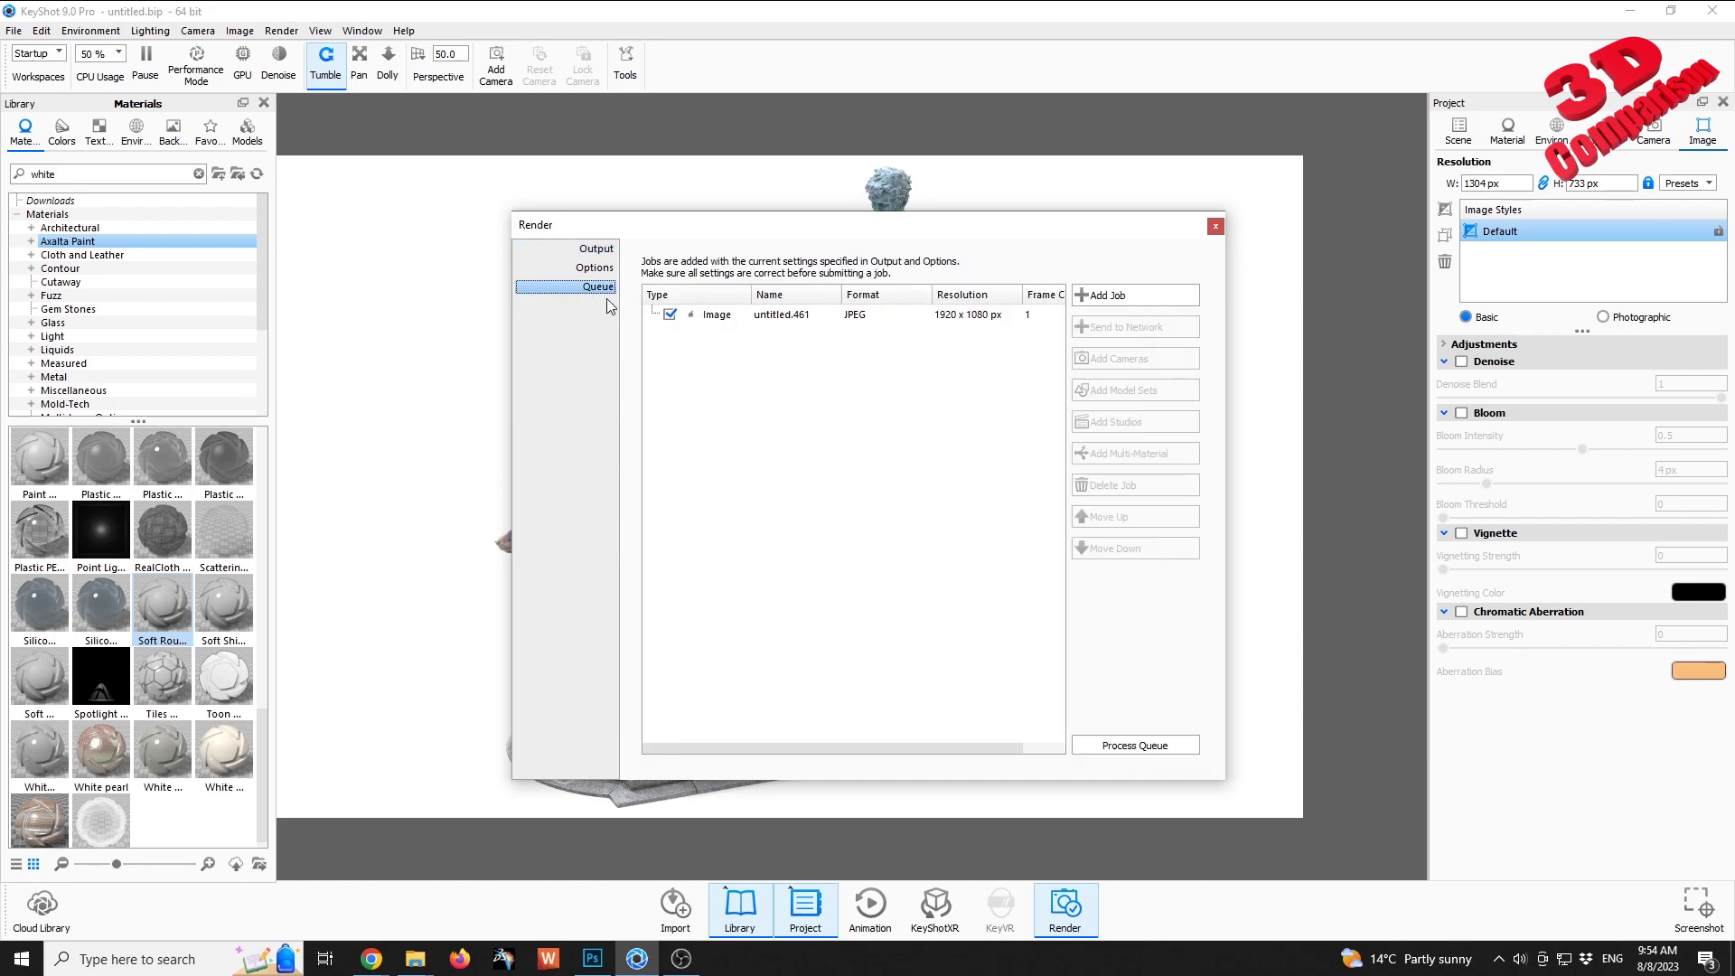
{"action": "left_click", "coordinate": [1131, 295]}
- Close the render window, hide the Plane in the scene tree and uncheck Ground Shadows
{"action": "left_click", "coordinate": [1216, 226]}
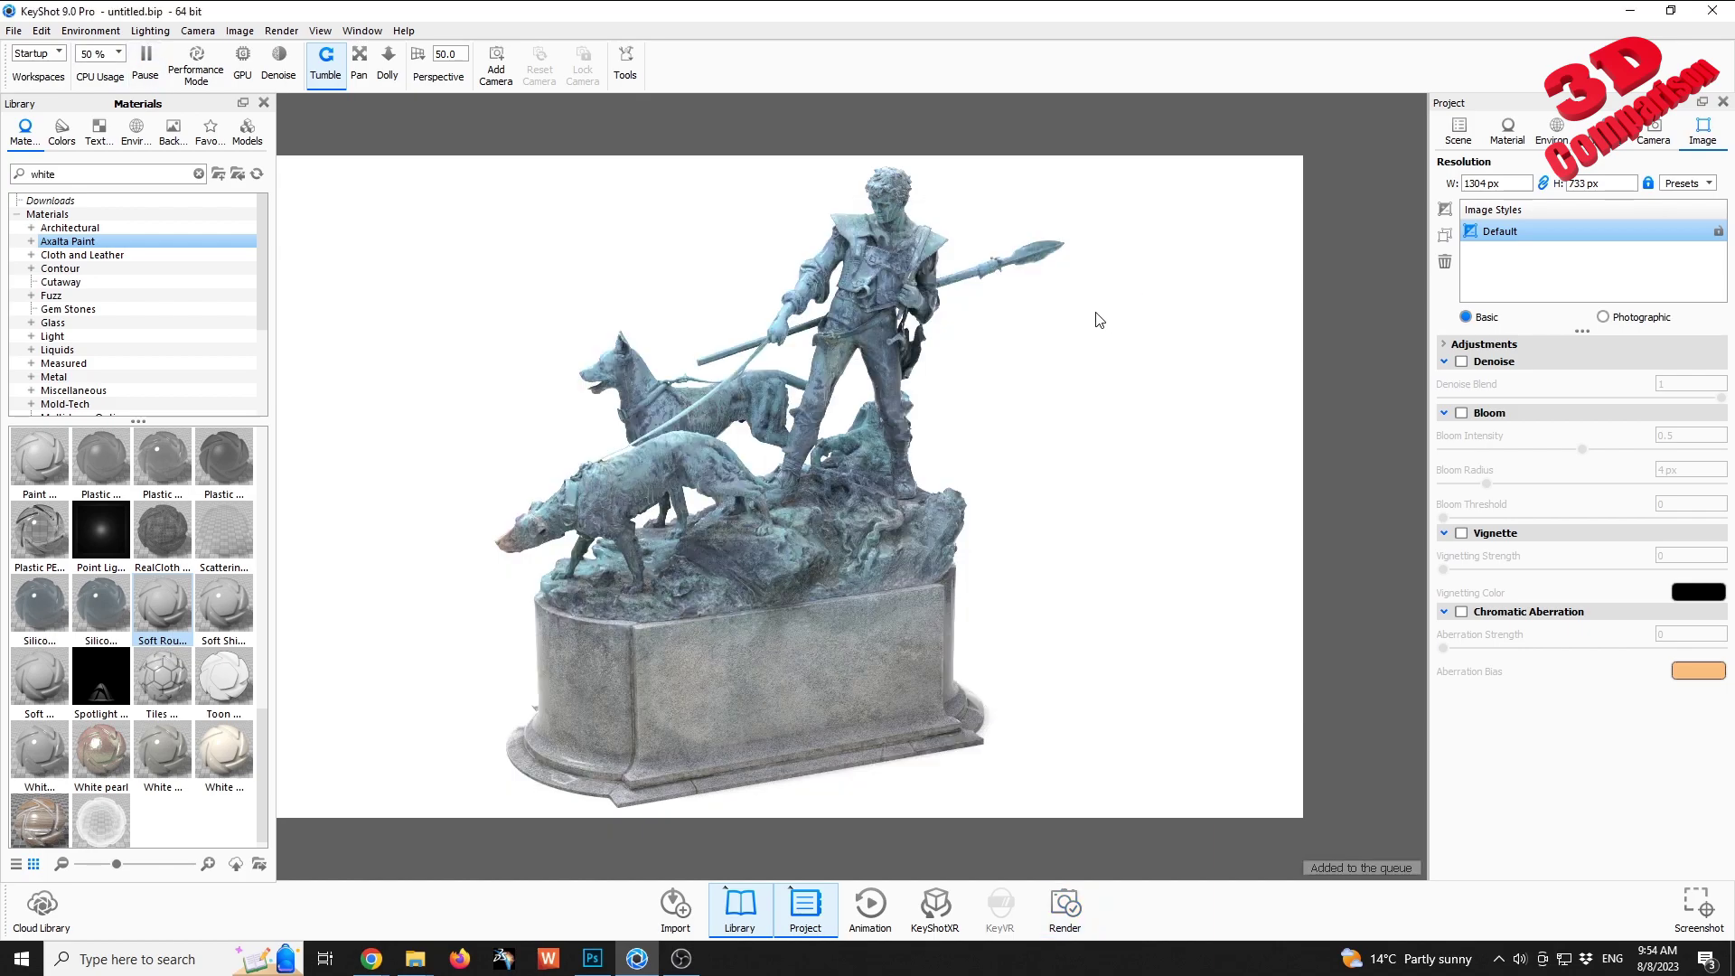
{"action": "left_click", "coordinate": [1459, 131]}
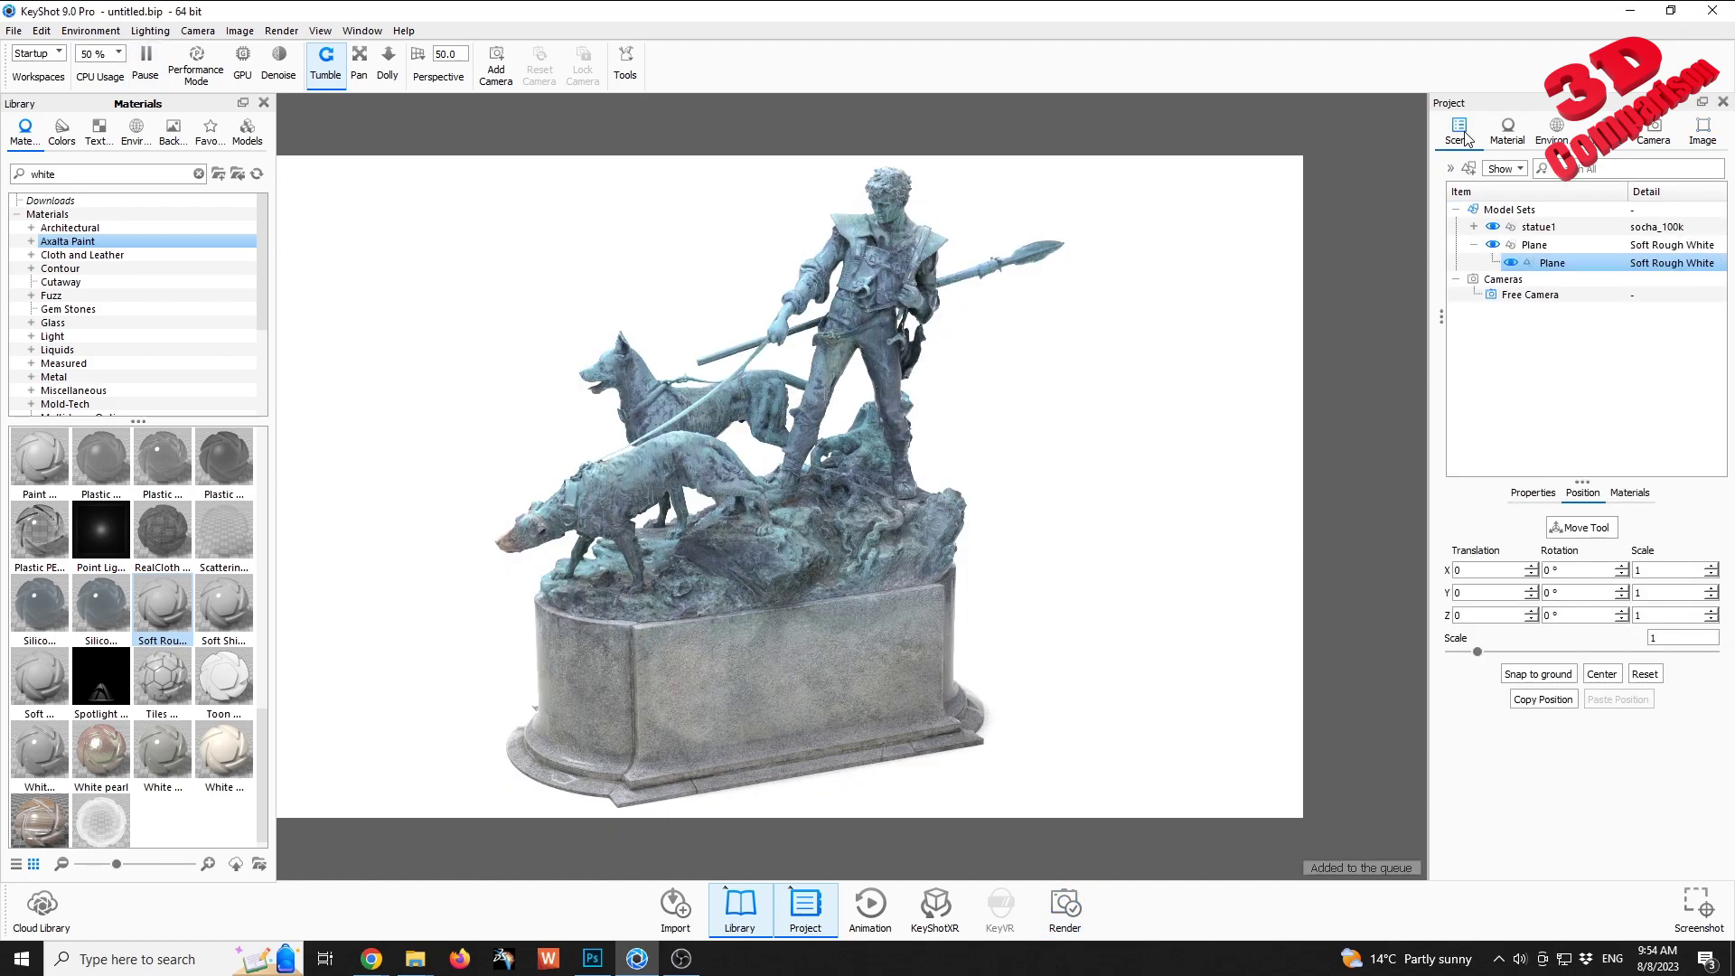
{"action": "left_click", "coordinate": [1493, 245]}
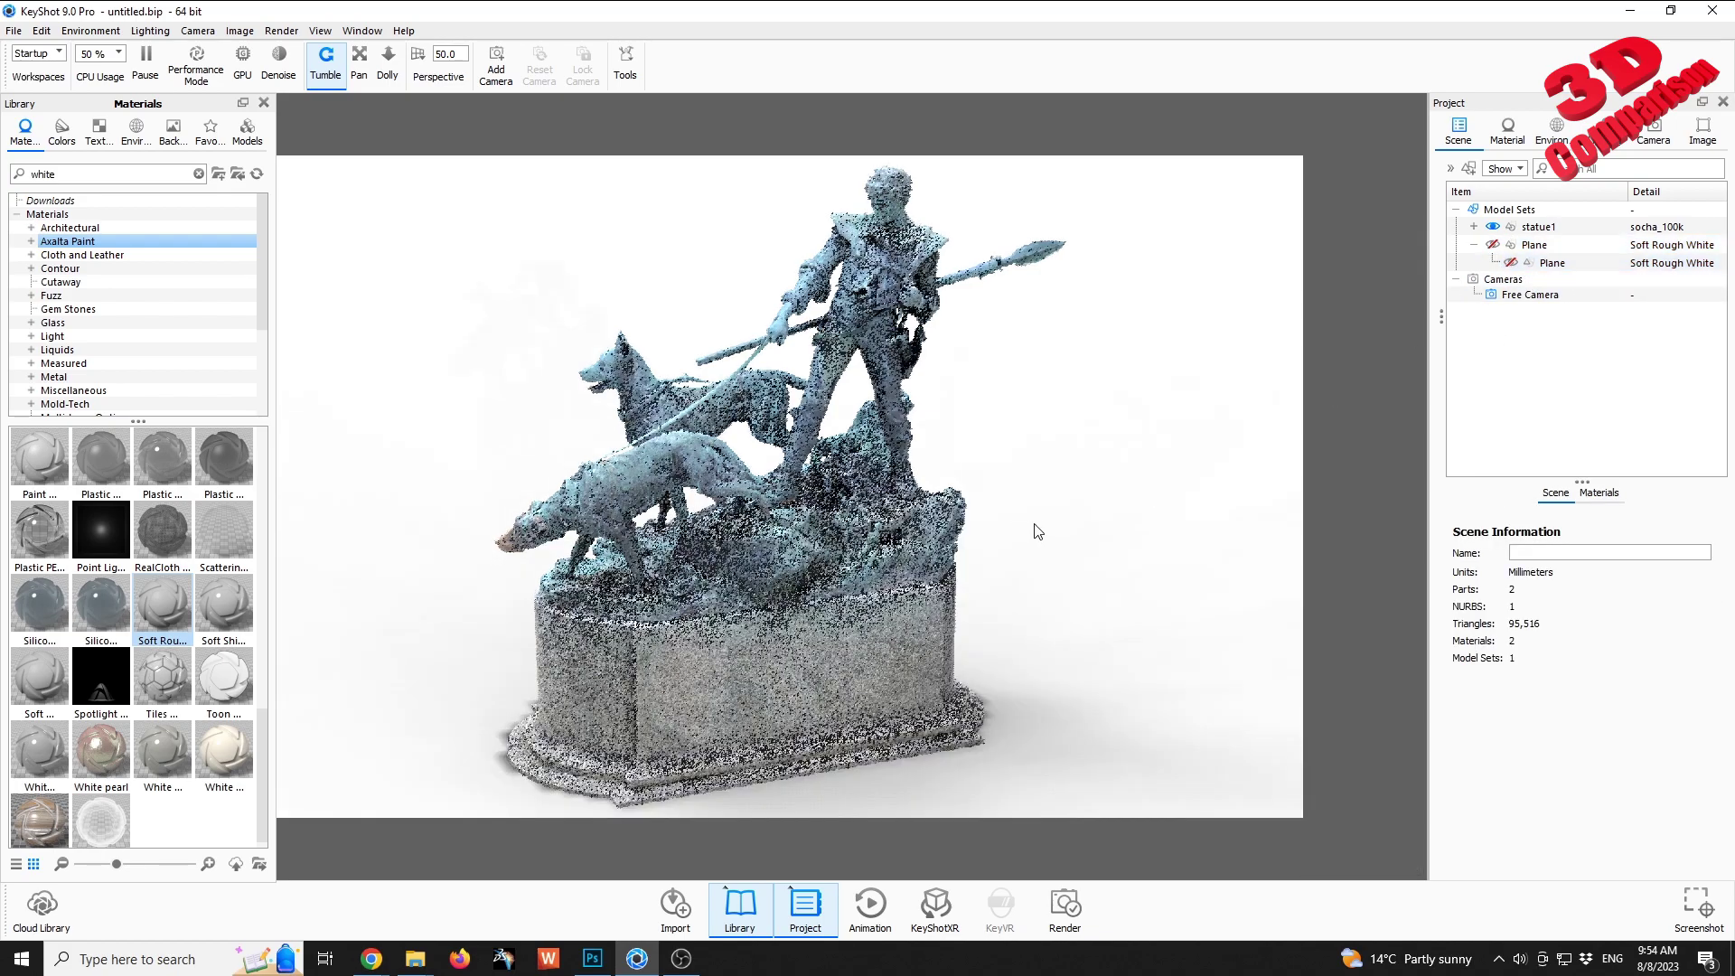
{"action": "left_click", "coordinate": [1553, 131]}
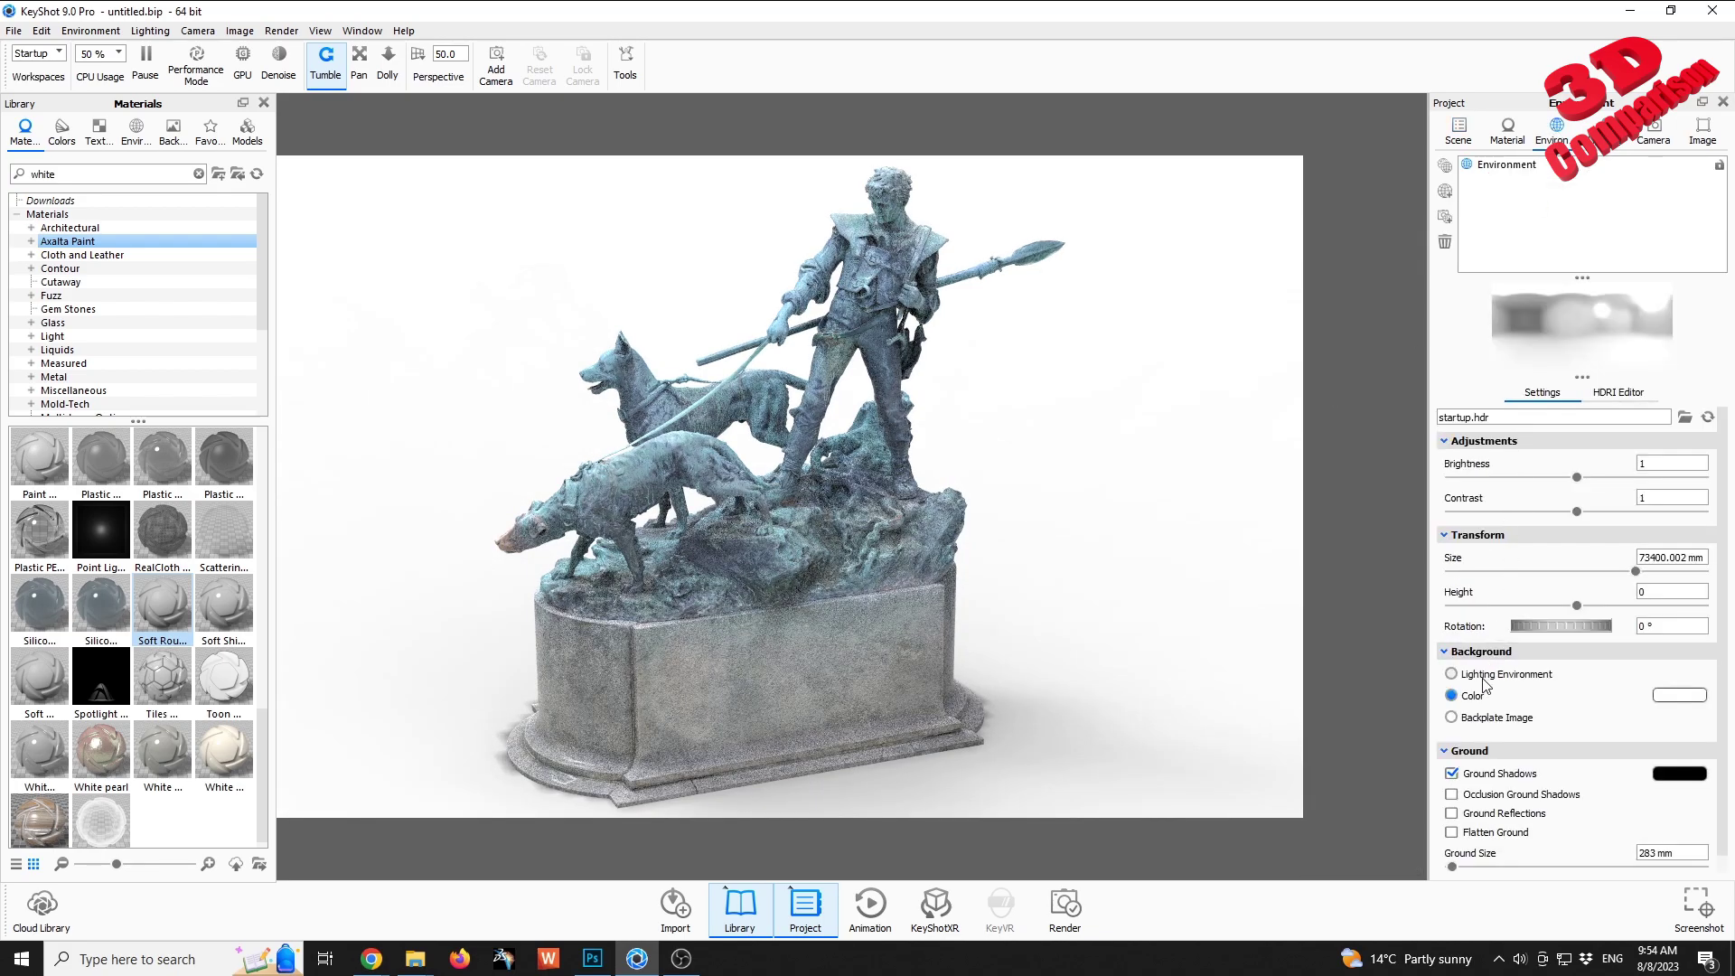
{"action": "left_click", "coordinate": [1499, 775]}
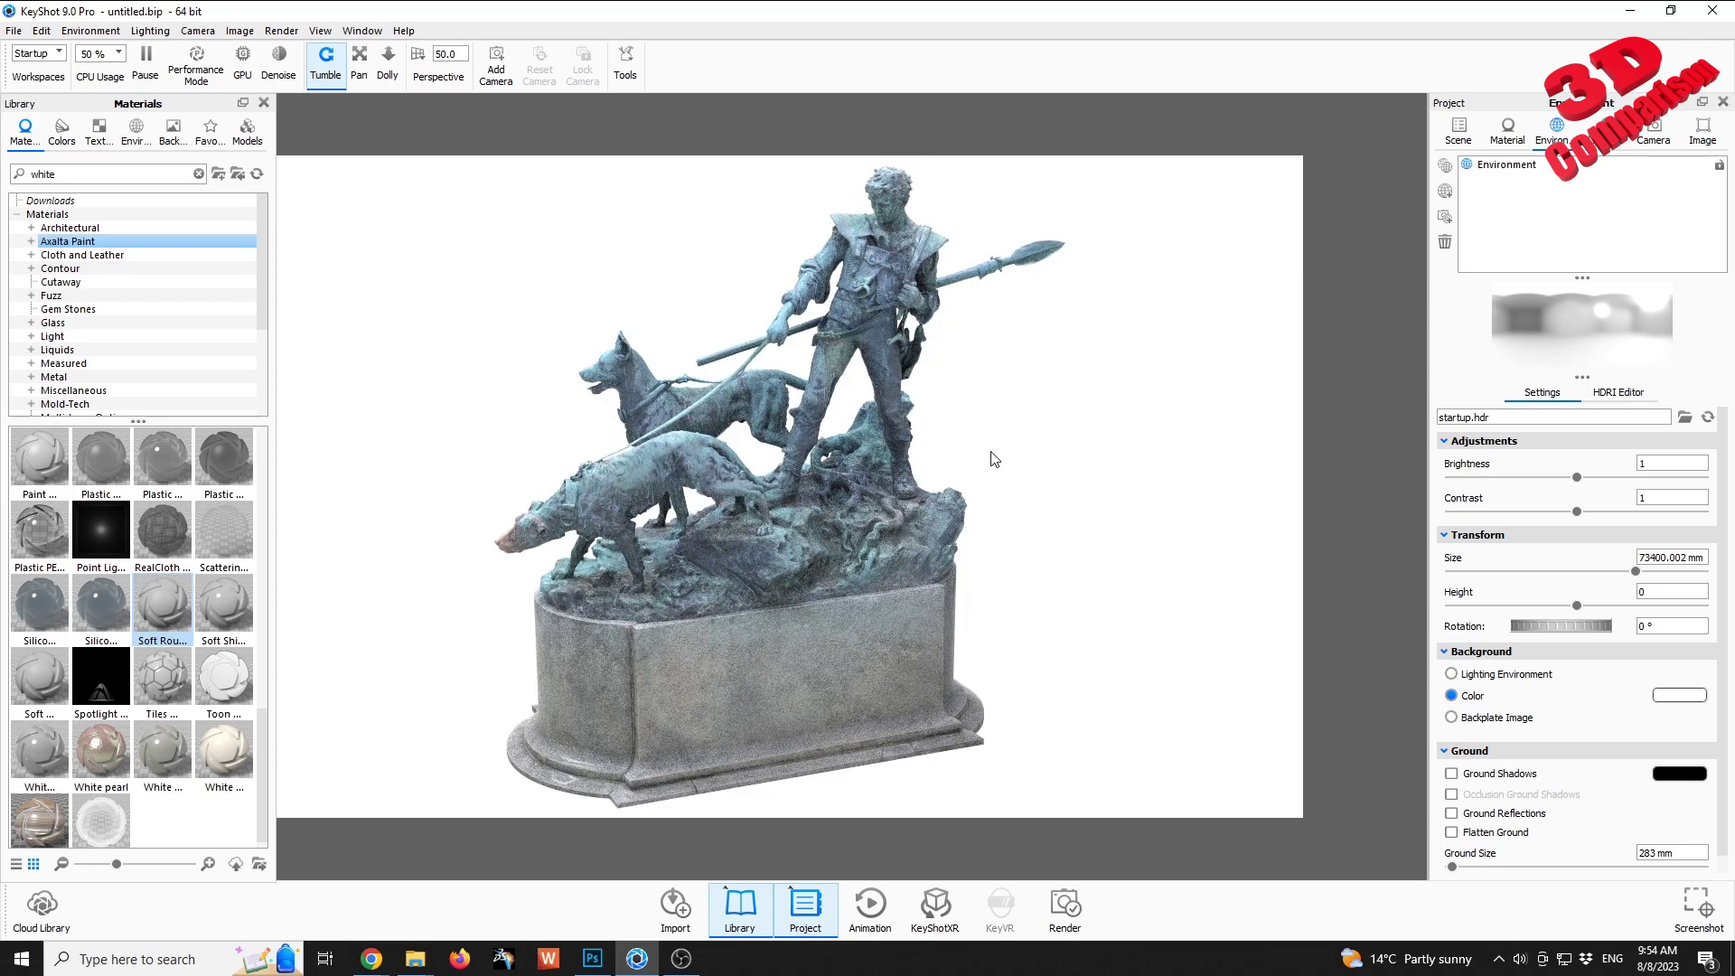
- Add another 3840 × 2160 job to the render queue
{"action": "left_click", "coordinate": [1064, 903]}
{"action": "left_click", "coordinate": [596, 248]}
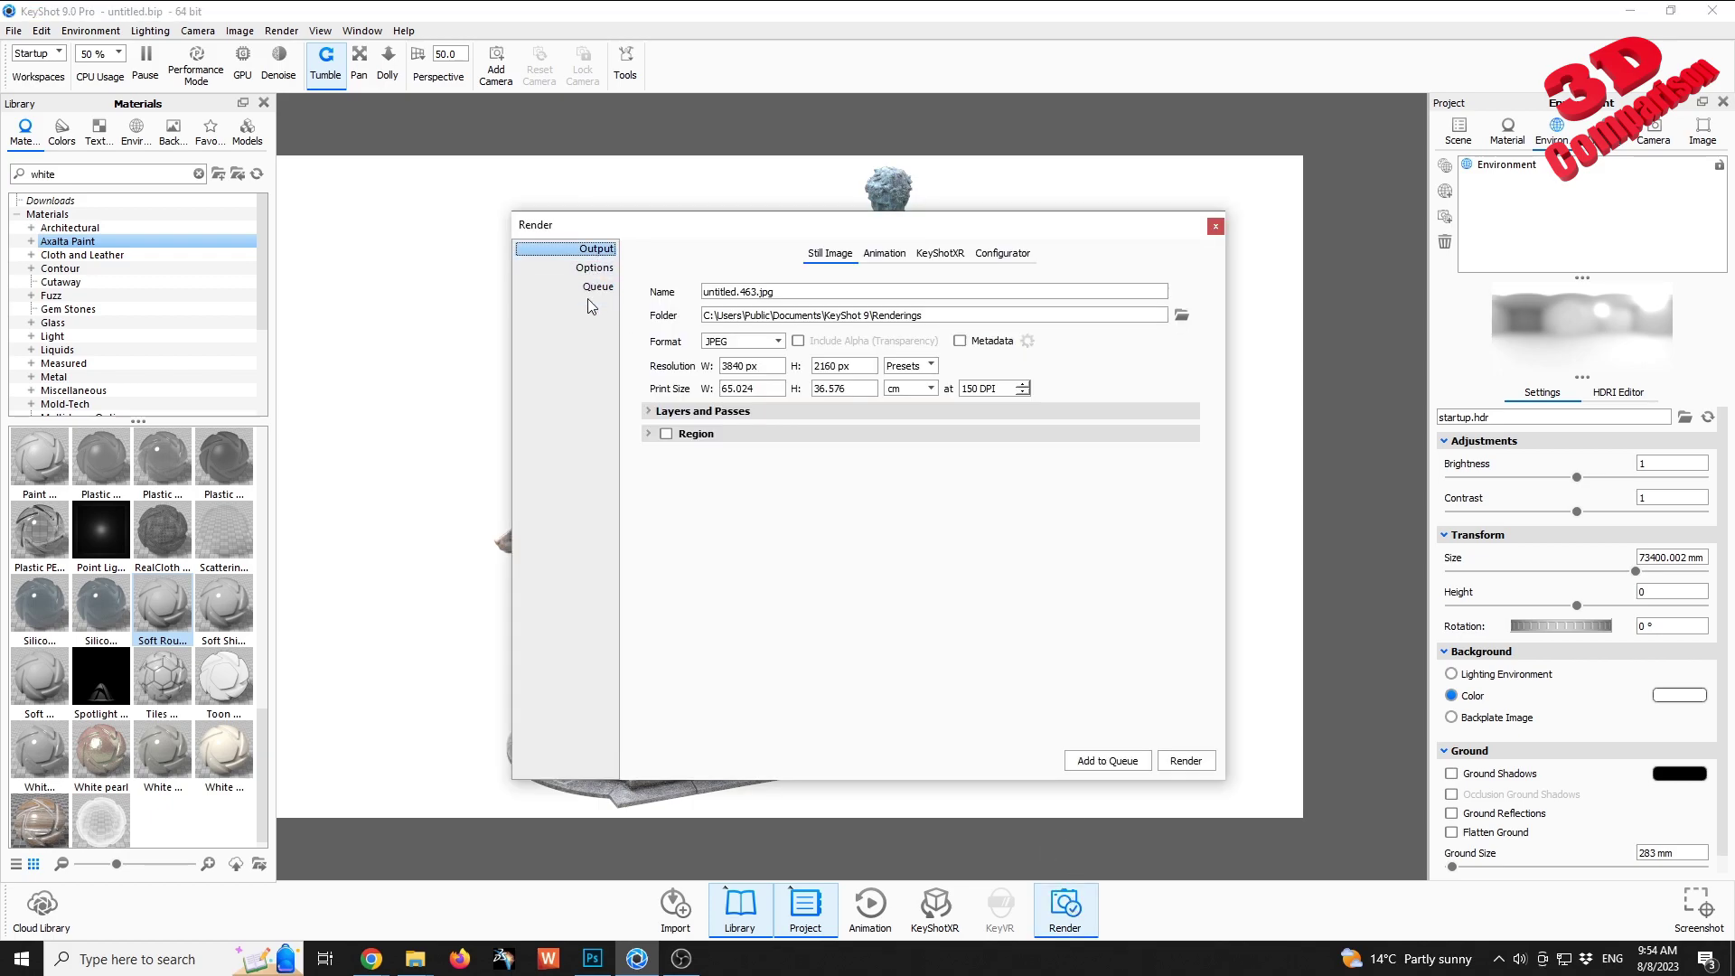
{"action": "left_click", "coordinate": [593, 288]}
{"action": "left_click", "coordinate": [1135, 295]}
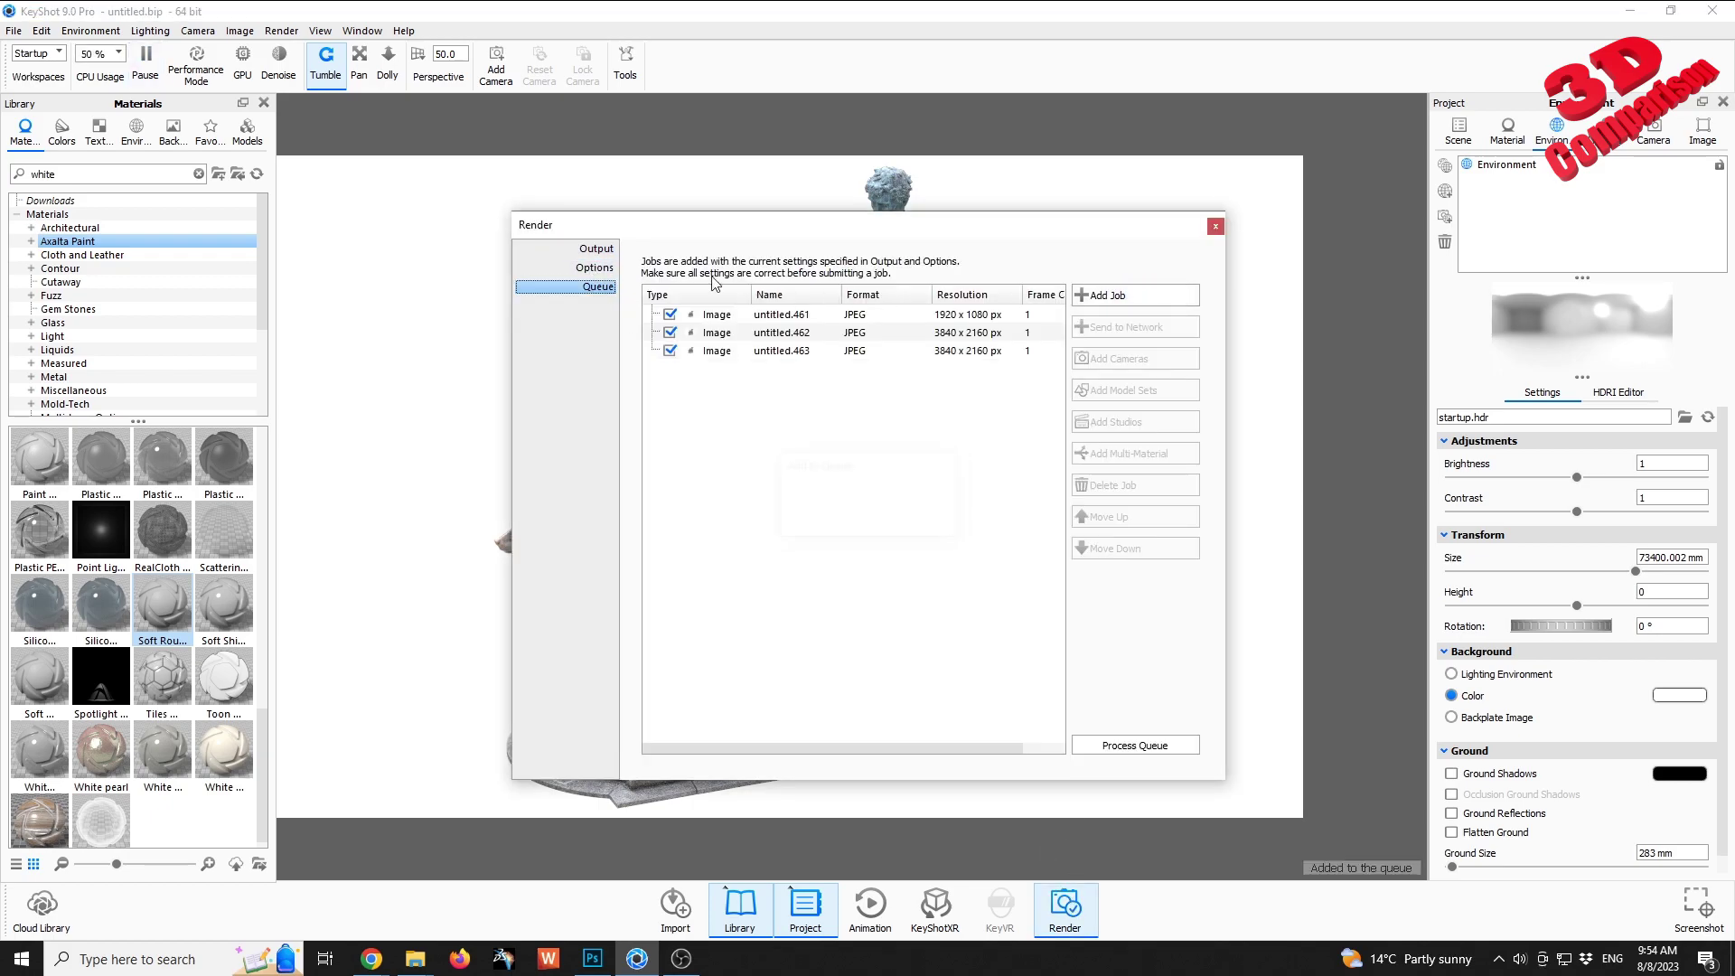
- Set the width back to 1920 px and queue a 1920 × 1080 job, untitled.464
{"action": "left_click", "coordinate": [596, 248]}
{"action": "double_click", "coordinate": [771, 366]}
{"action": "type", "text": "1920"}
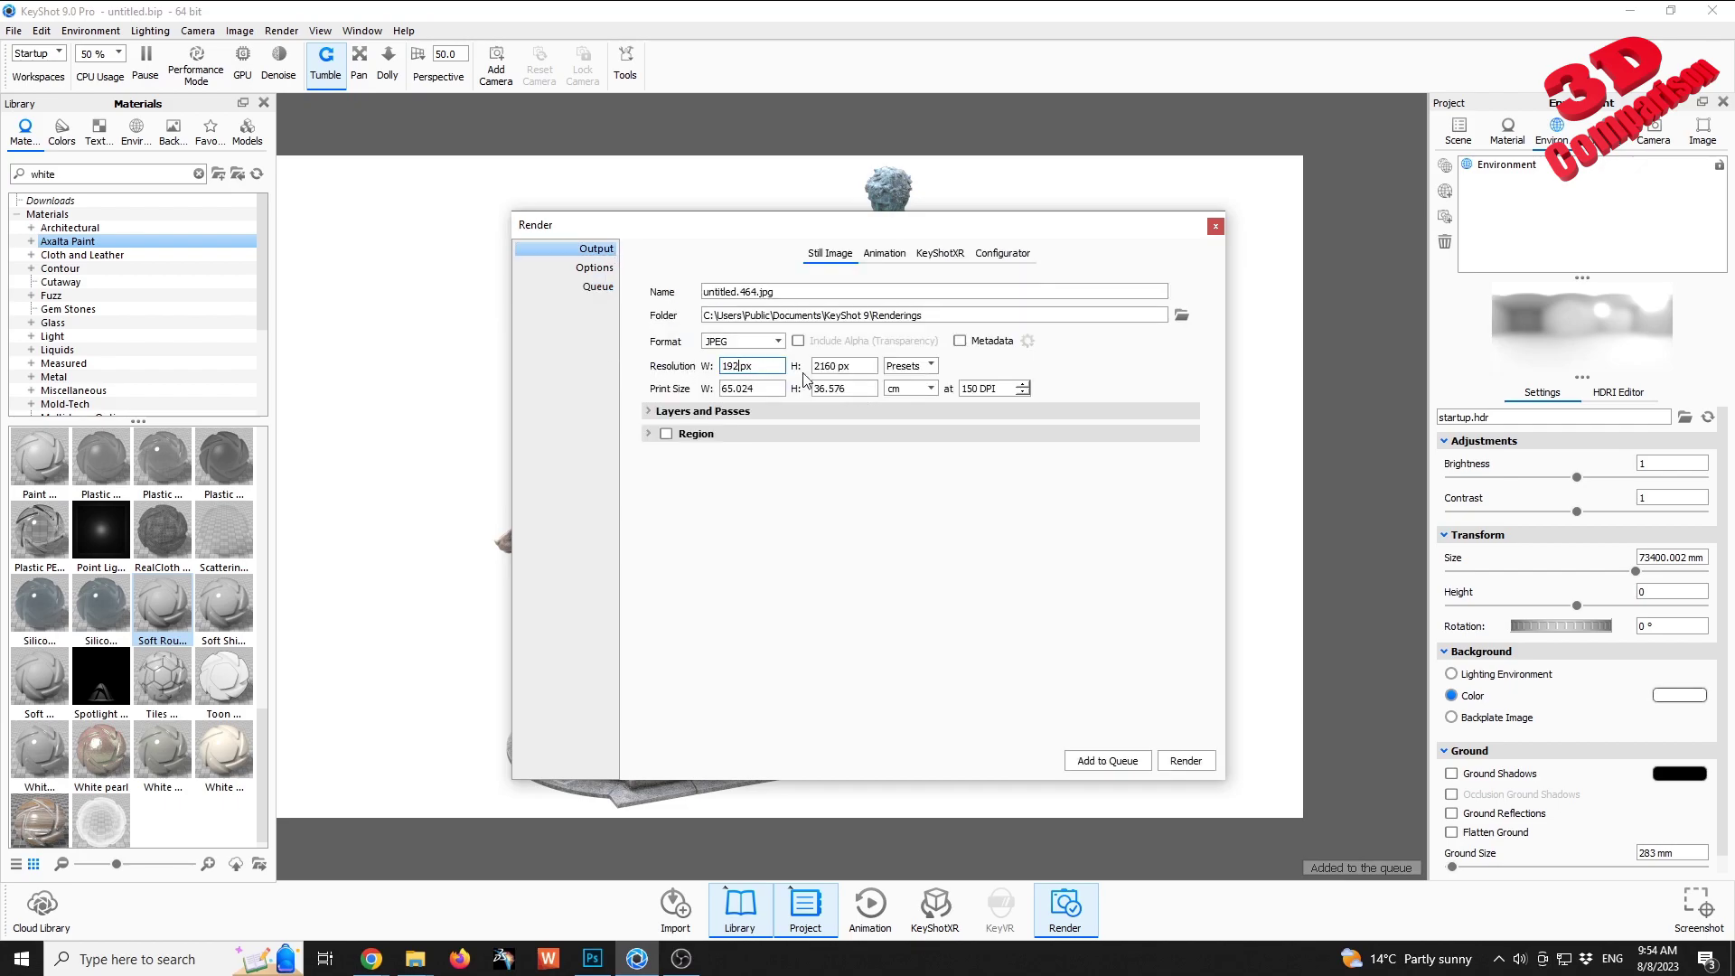
{"action": "left_click", "coordinate": [853, 368]}
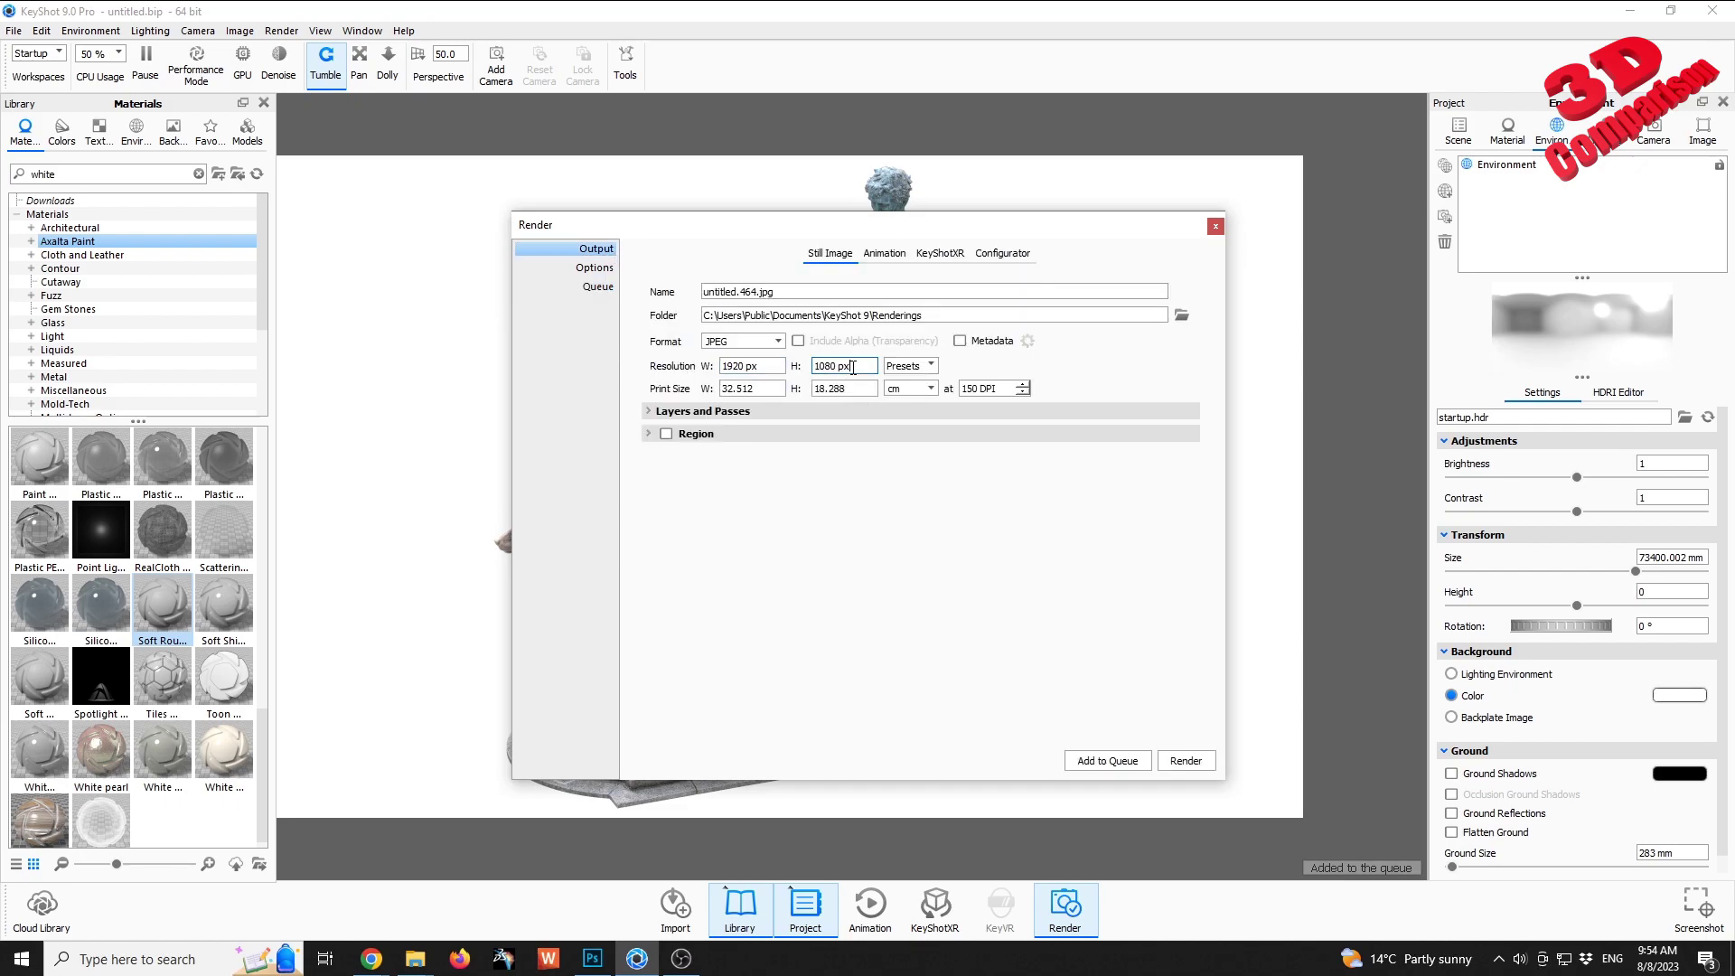
{"action": "left_click", "coordinate": [597, 286]}
{"action": "left_click", "coordinate": [1135, 296]}
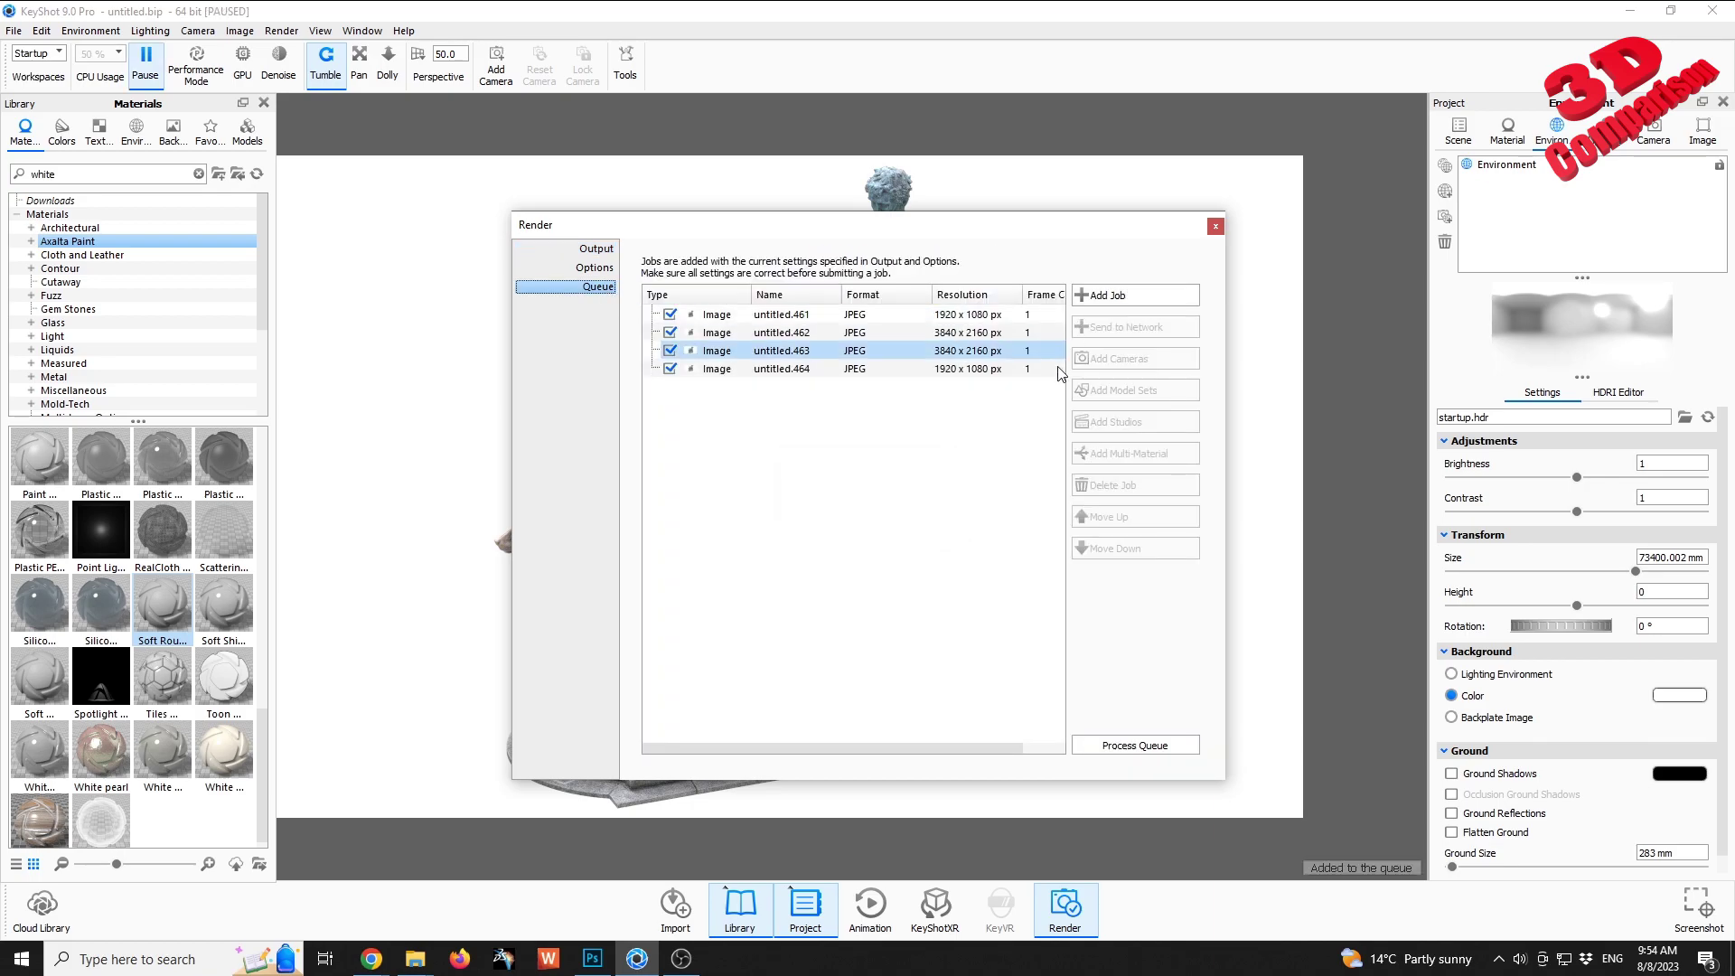
{"action": "mouse_move", "coordinate": [788, 341]}
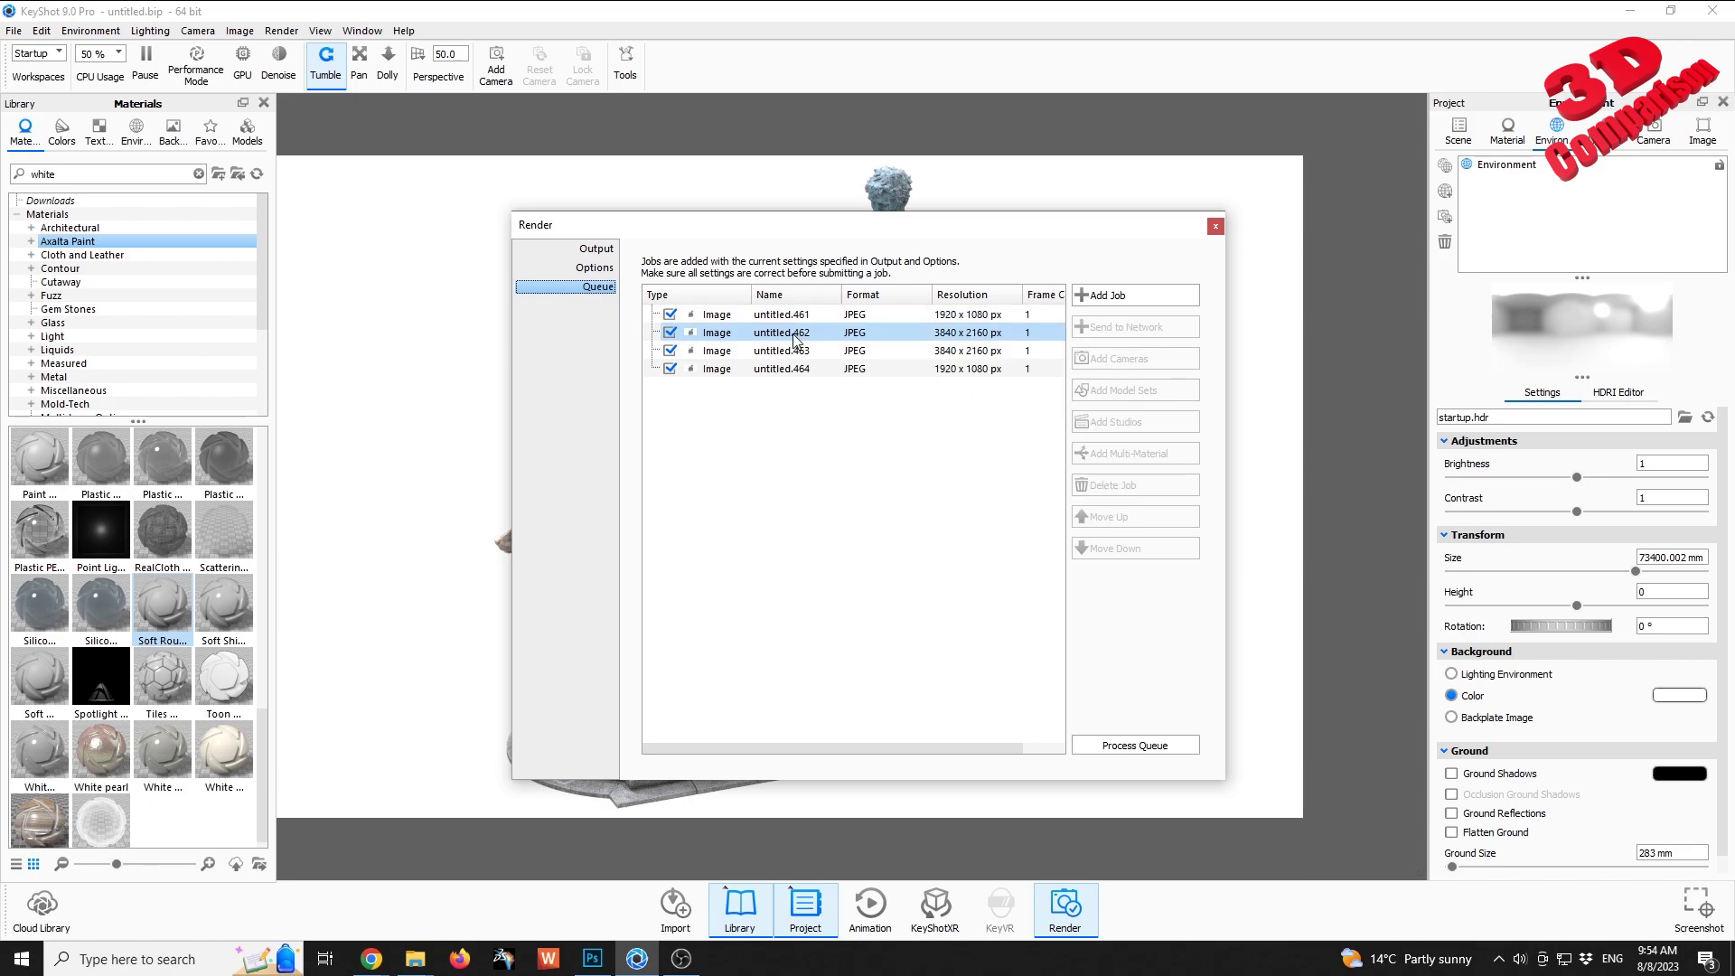
- Close the render window and make the ground plane visible again
{"action": "left_click", "coordinate": [1215, 226]}
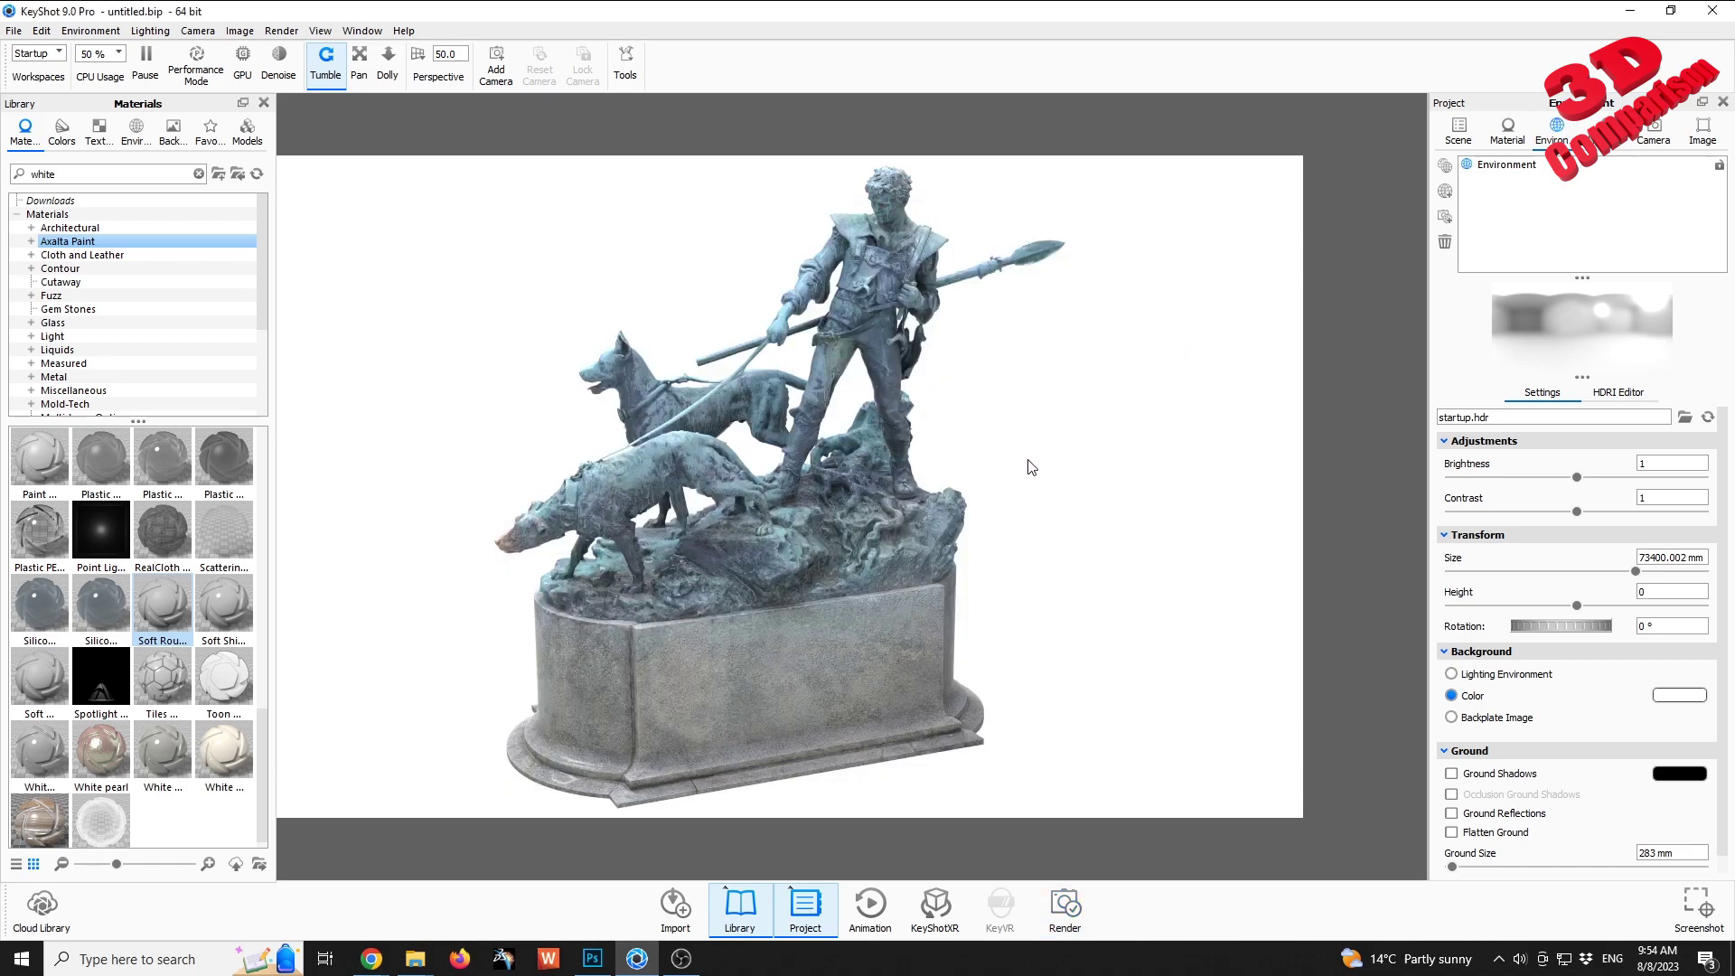
{"action": "left_click", "coordinate": [1459, 131]}
{"action": "left_click", "coordinate": [1500, 245]}
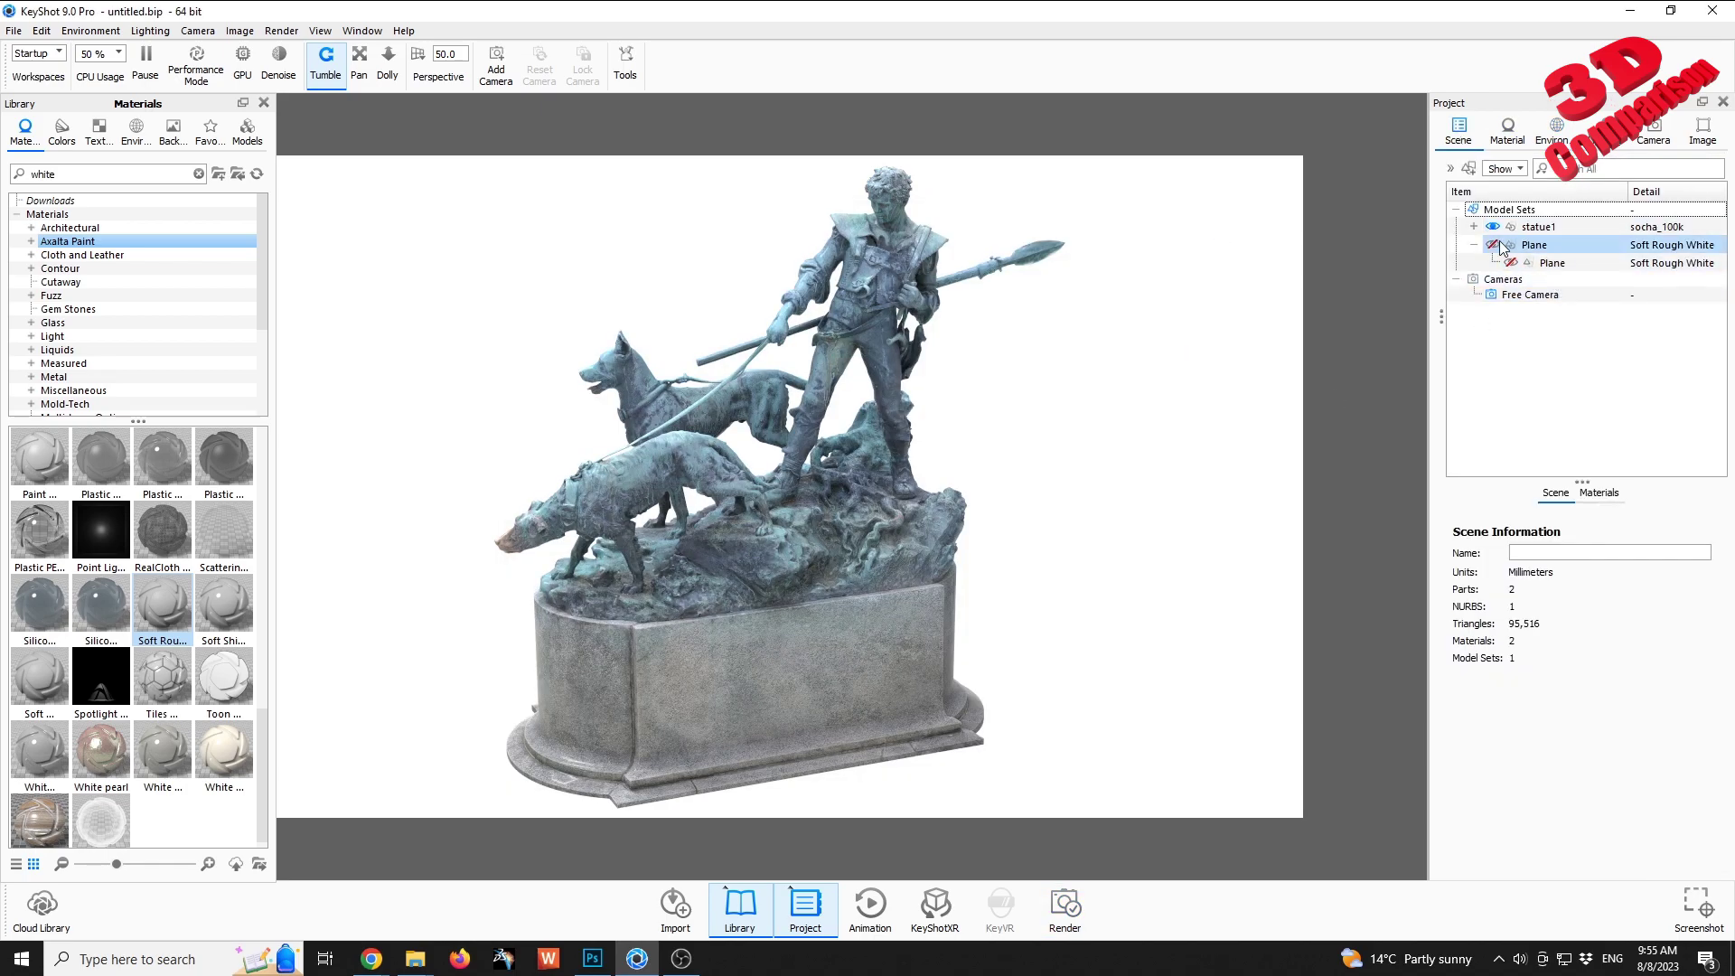
{"action": "left_click", "coordinate": [1416, 349]}
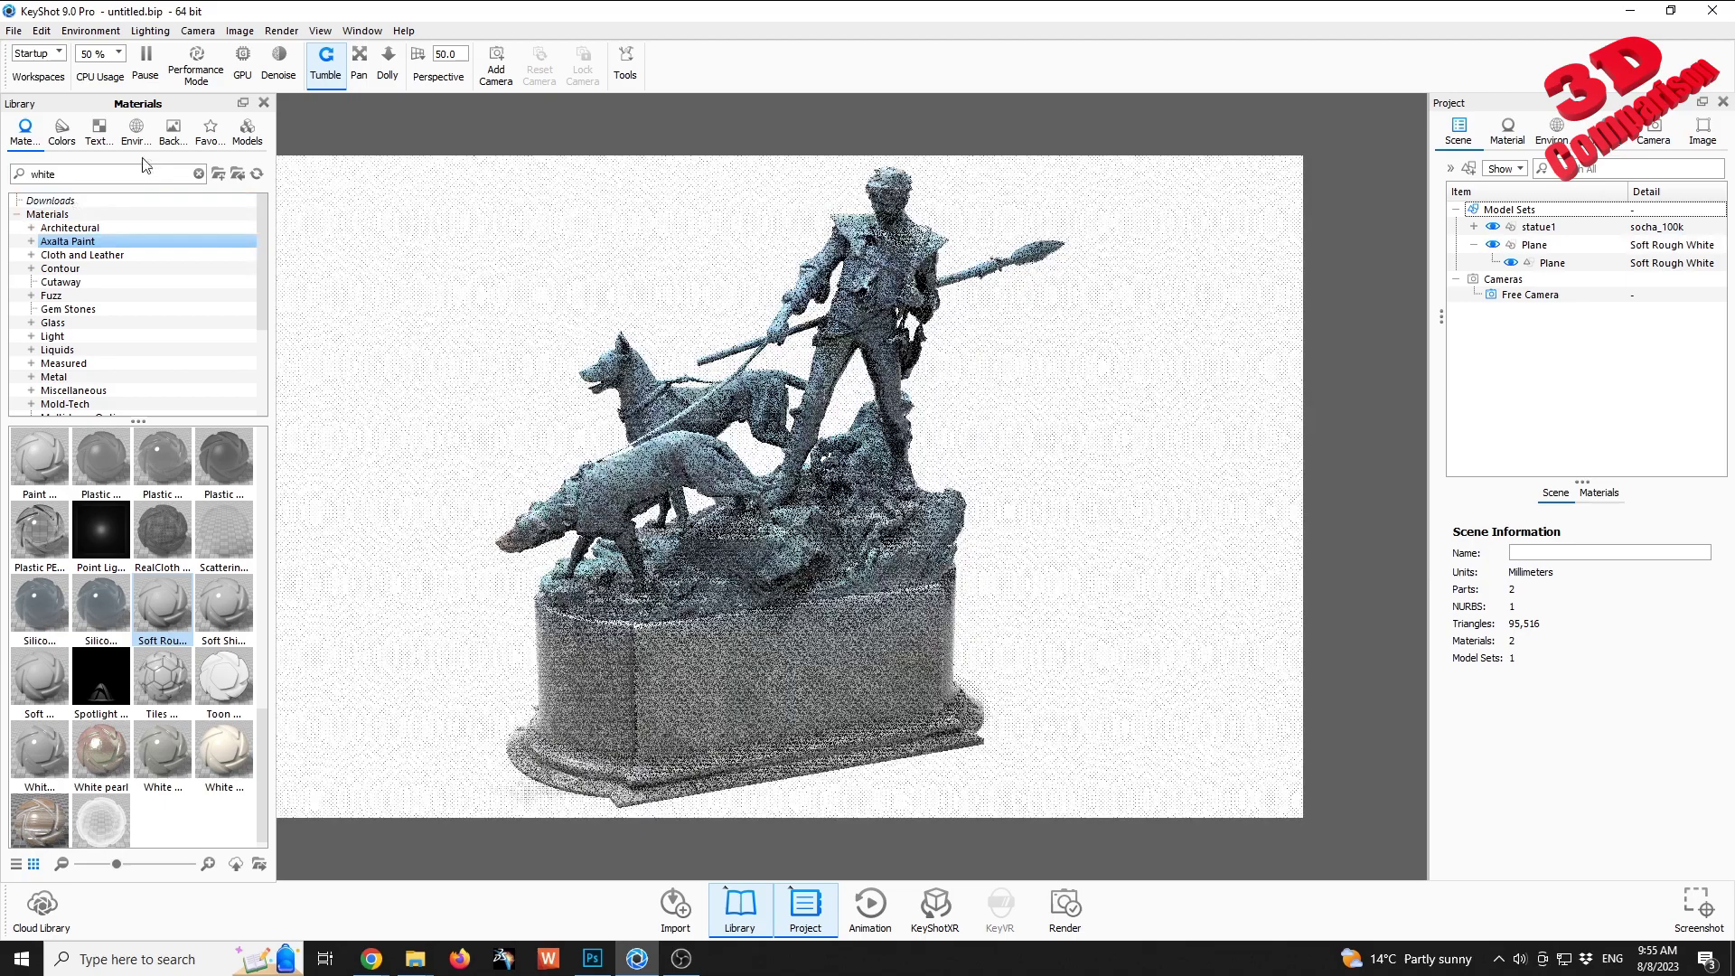
- Apply 3 Panels Tilted 4K, then Startup Balanced 4K, sized 100000 mm and rotated 58.5°
{"action": "left_click", "coordinate": [136, 131]}
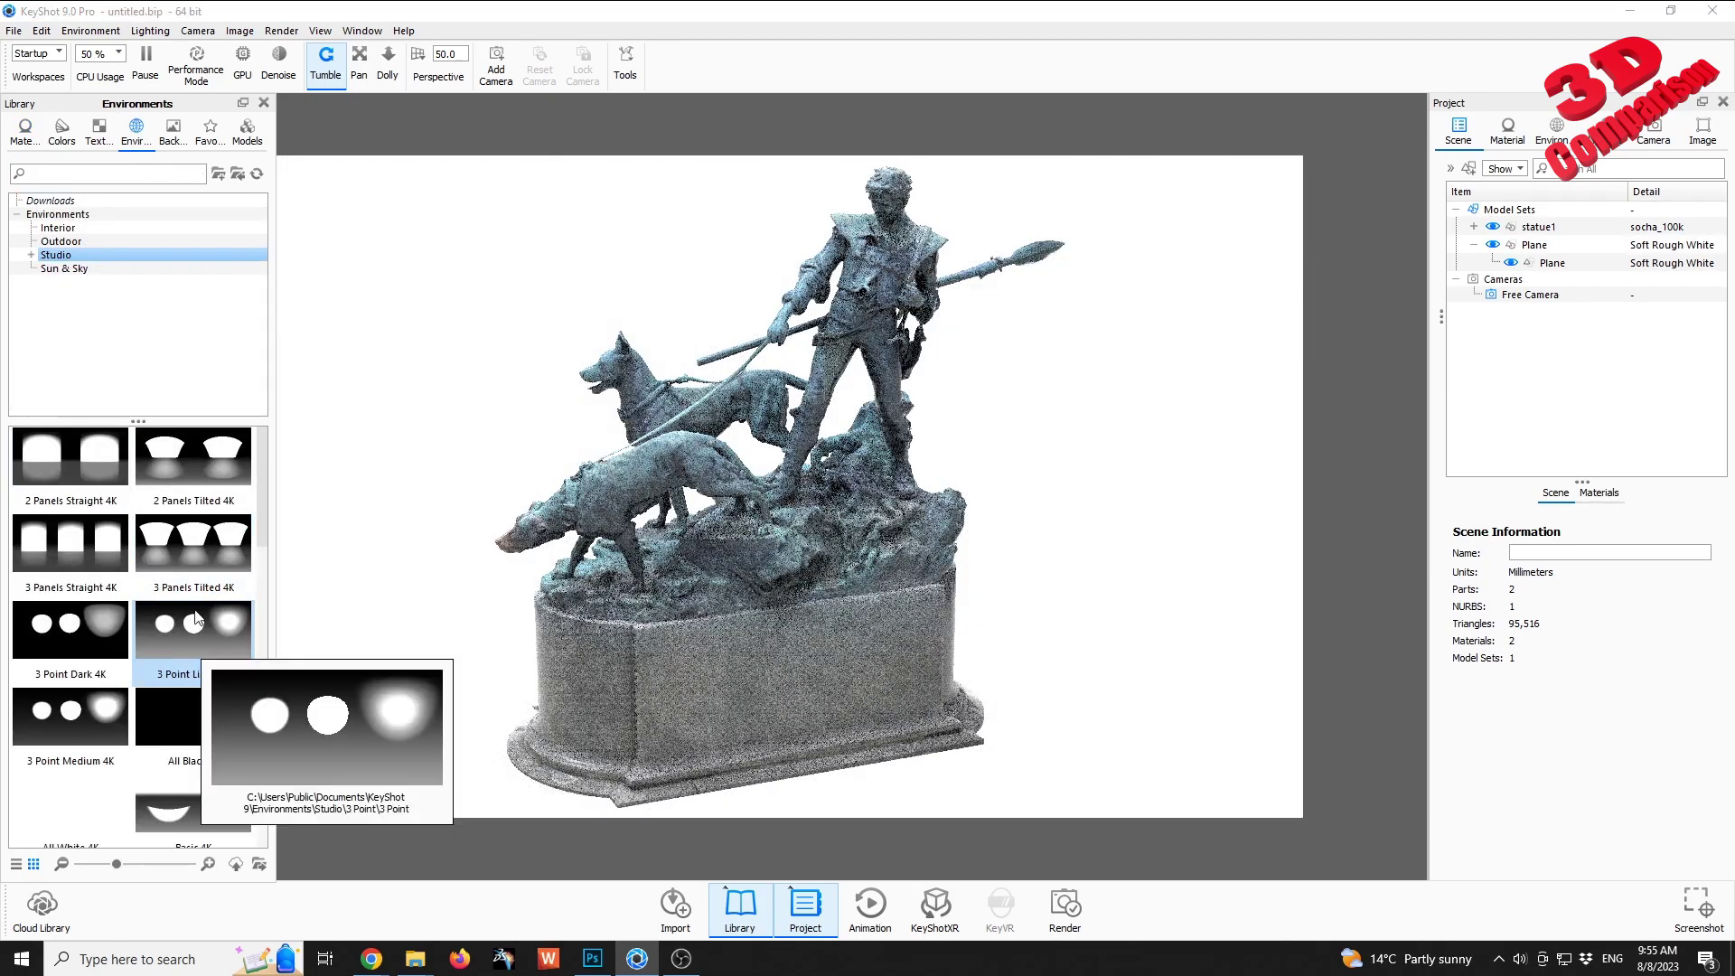
{"action": "left_click_drag", "start_coordinate": [193, 542], "coordinate": [1093, 546]}
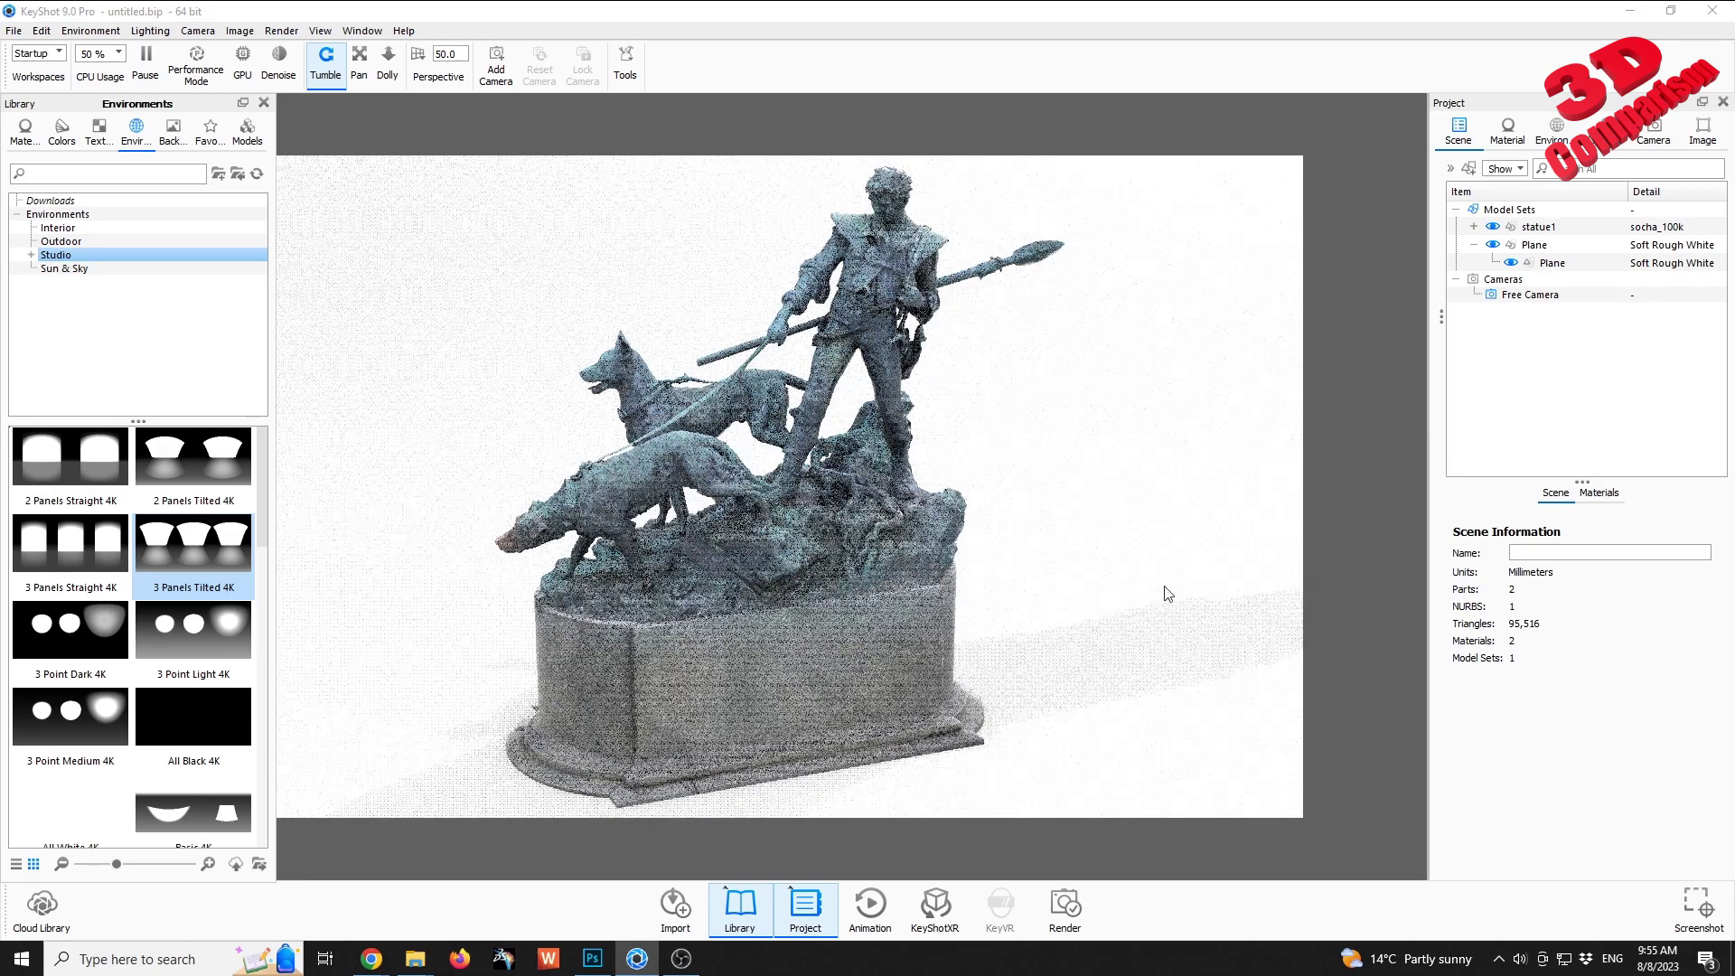
{"action": "left_click", "coordinate": [1551, 131]}
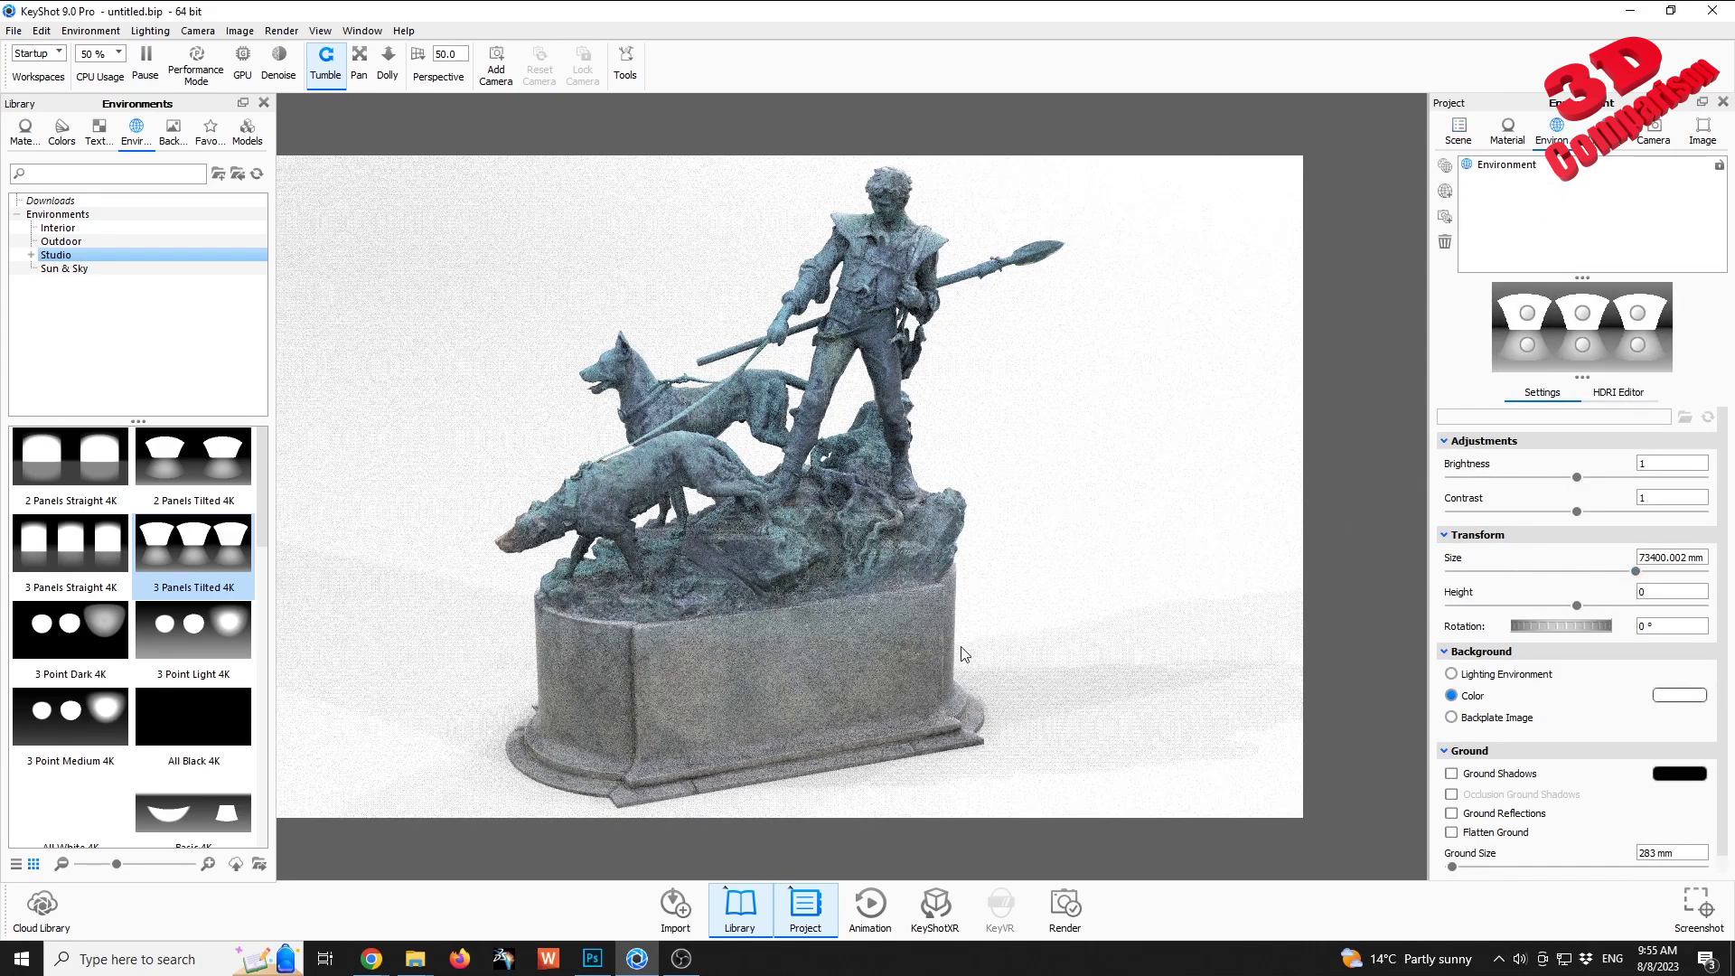
{"action": "left_click_drag", "start_coordinate": [1643, 577], "coordinate": [1706, 573]}
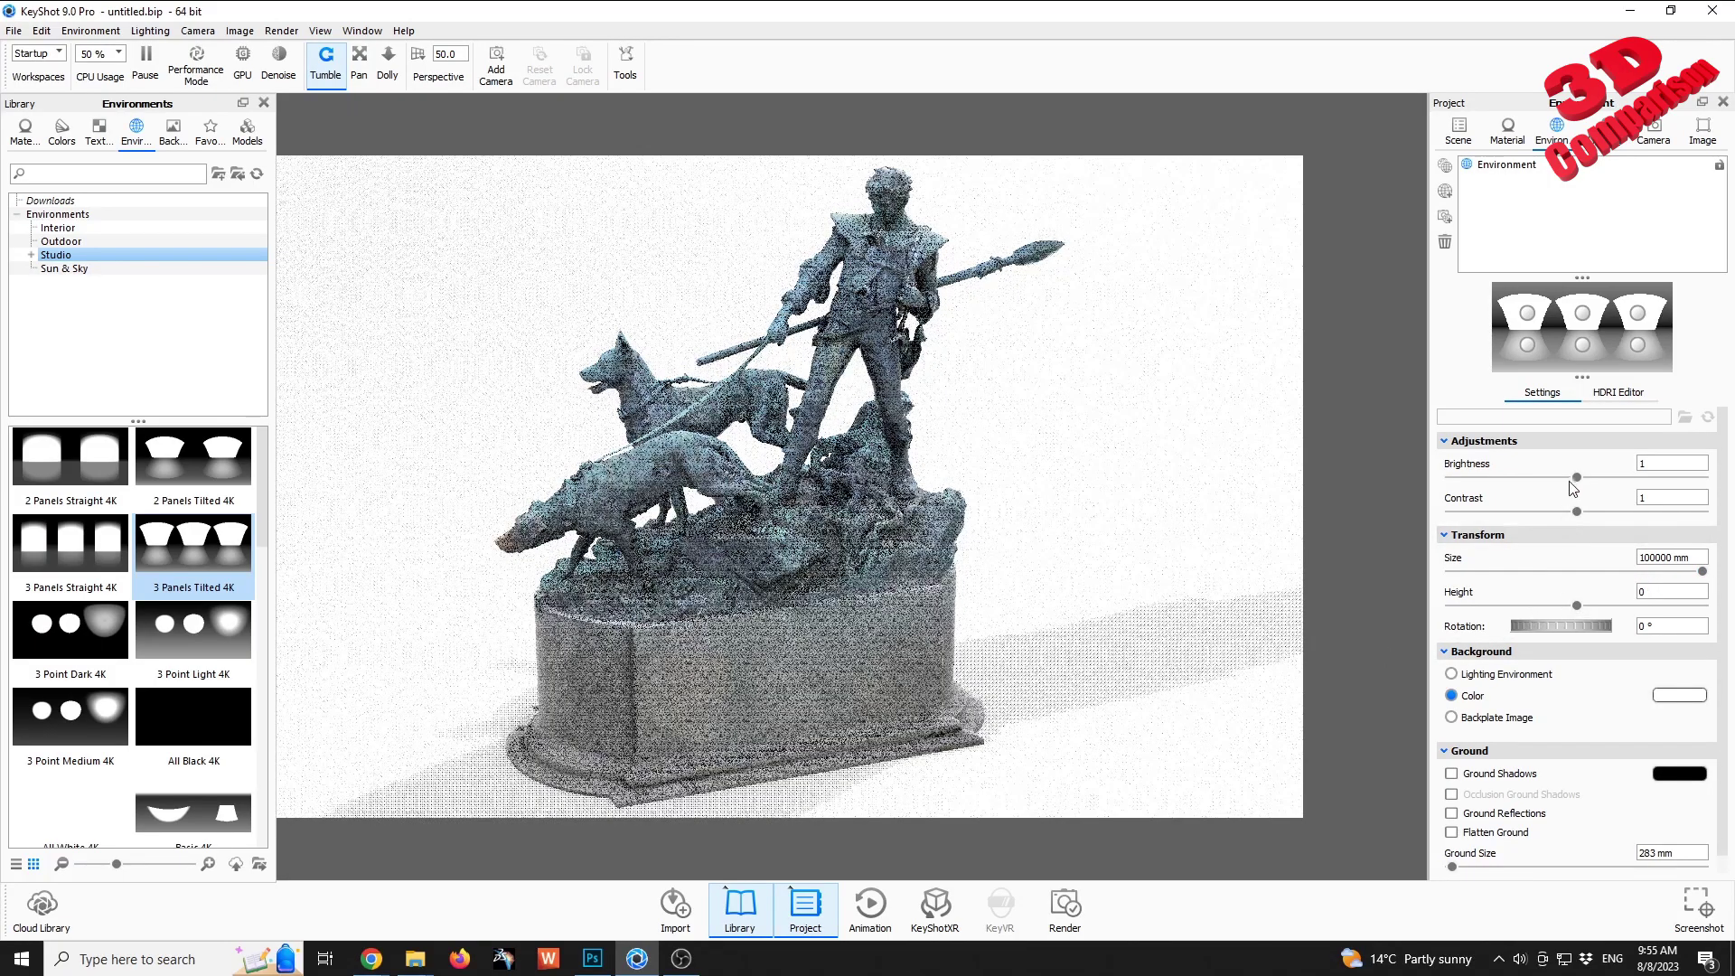
{"action": "left_click_drag", "start_coordinate": [1536, 625], "coordinate": [1555, 623]}
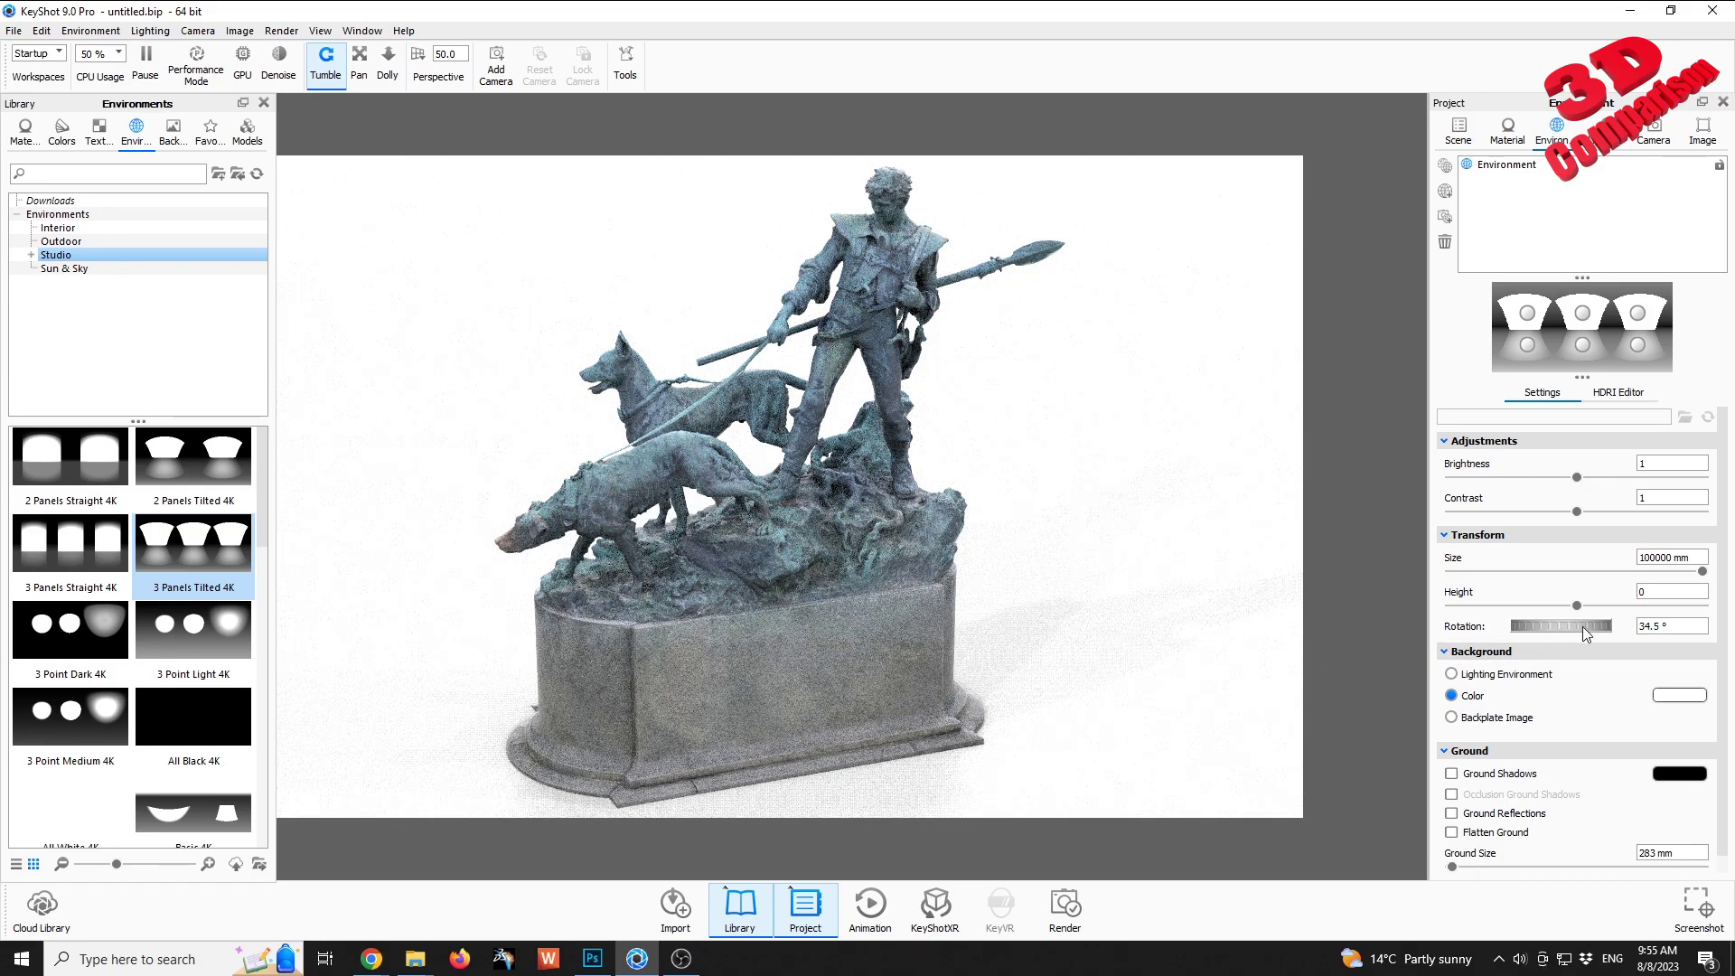
{"action": "mouse_move", "coordinate": [1581, 626]}
{"action": "left_mouse_down"}
{"action": "mouse_move", "coordinate": [1566, 628]}
{"action": "mouse_move", "coordinate": [1608, 626]}
{"action": "left_mouse_up"}
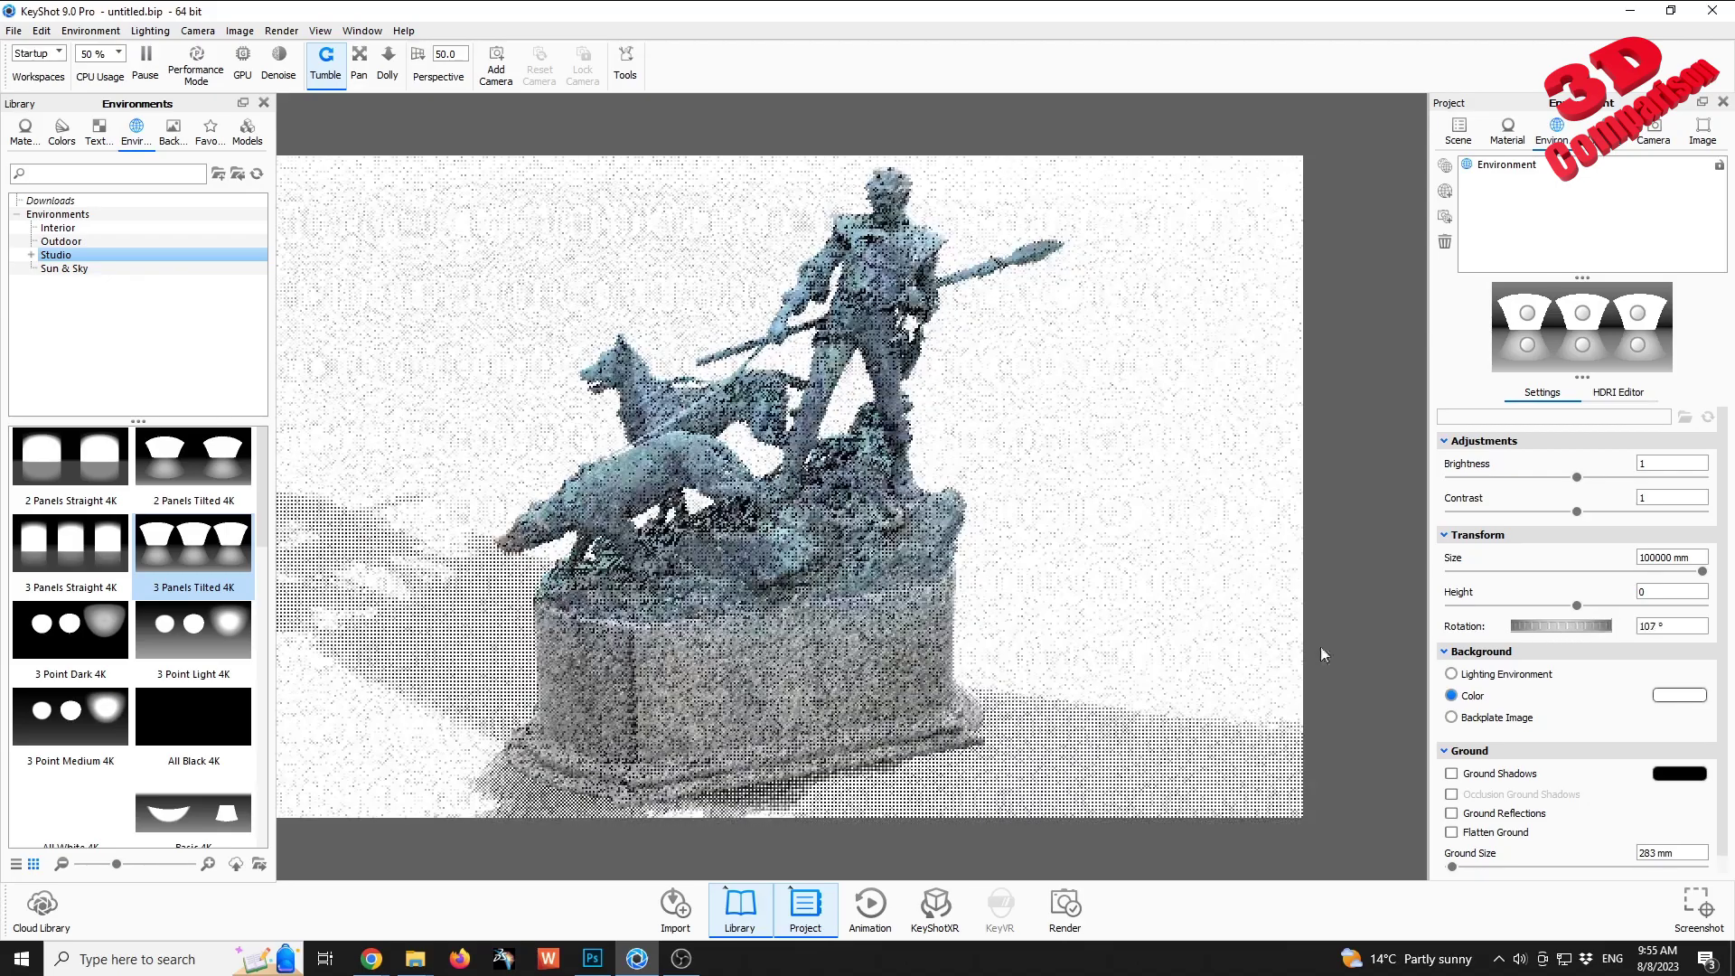
{"action": "scroll", "coordinate": [136, 633], "scroll_direction": "down", "scroll_amount": 10}
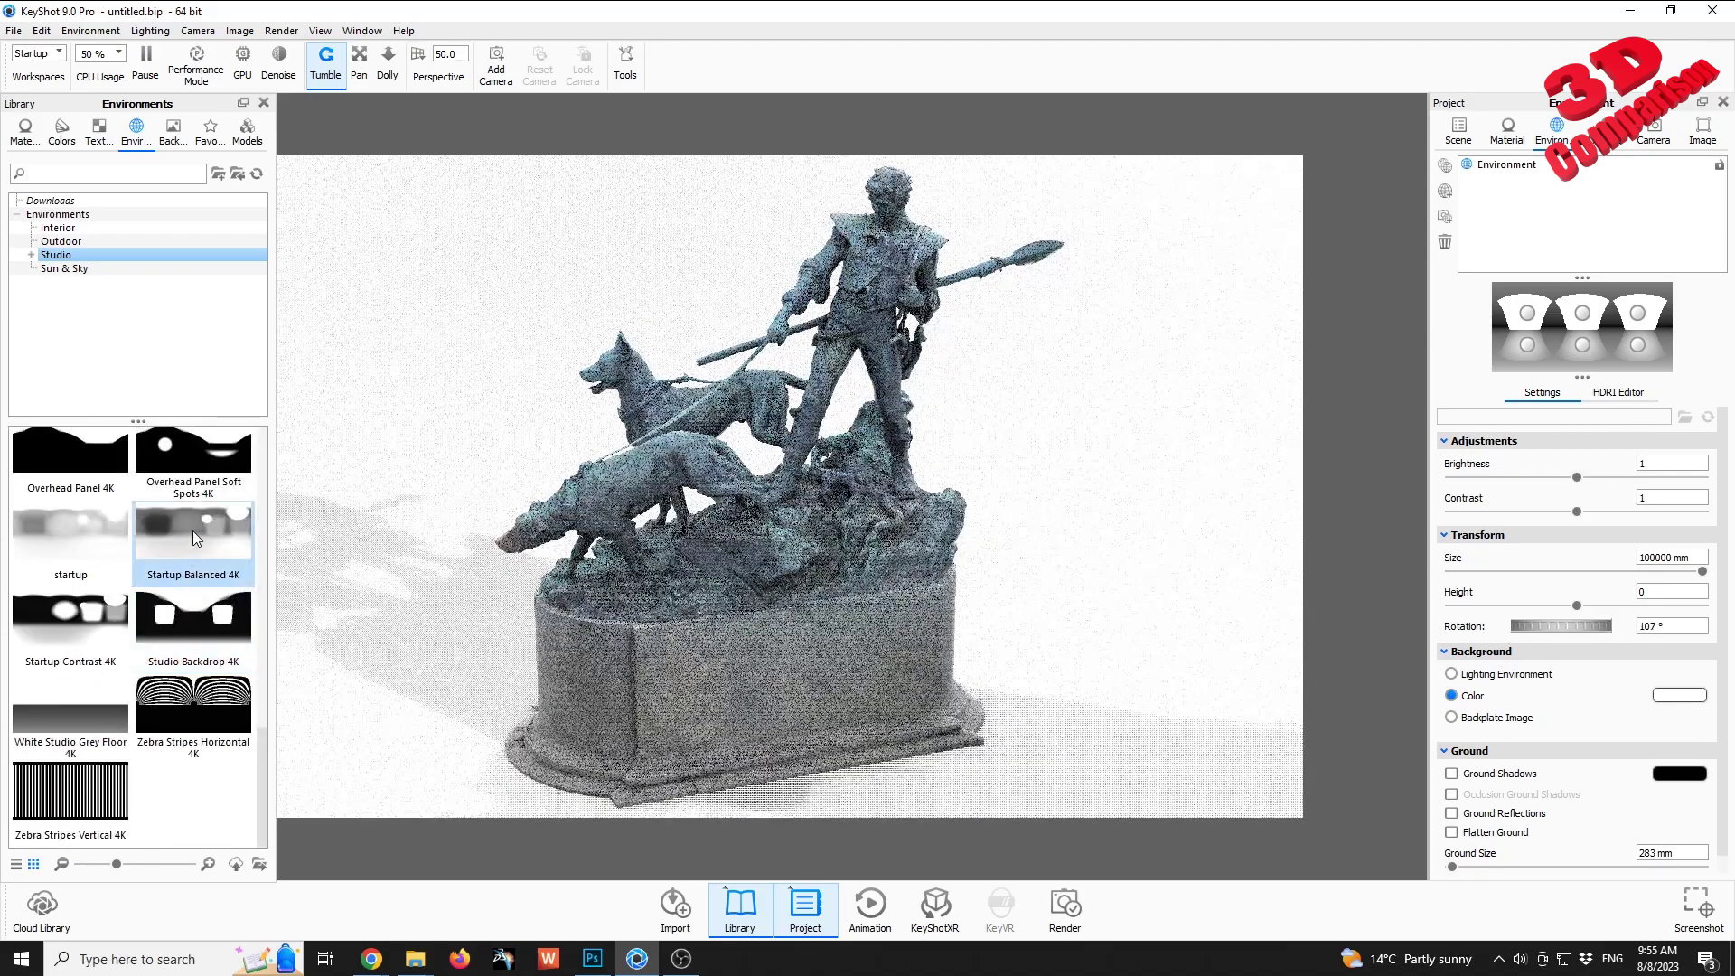
{"action": "left_click_drag", "start_coordinate": [192, 530], "coordinate": [483, 497]}
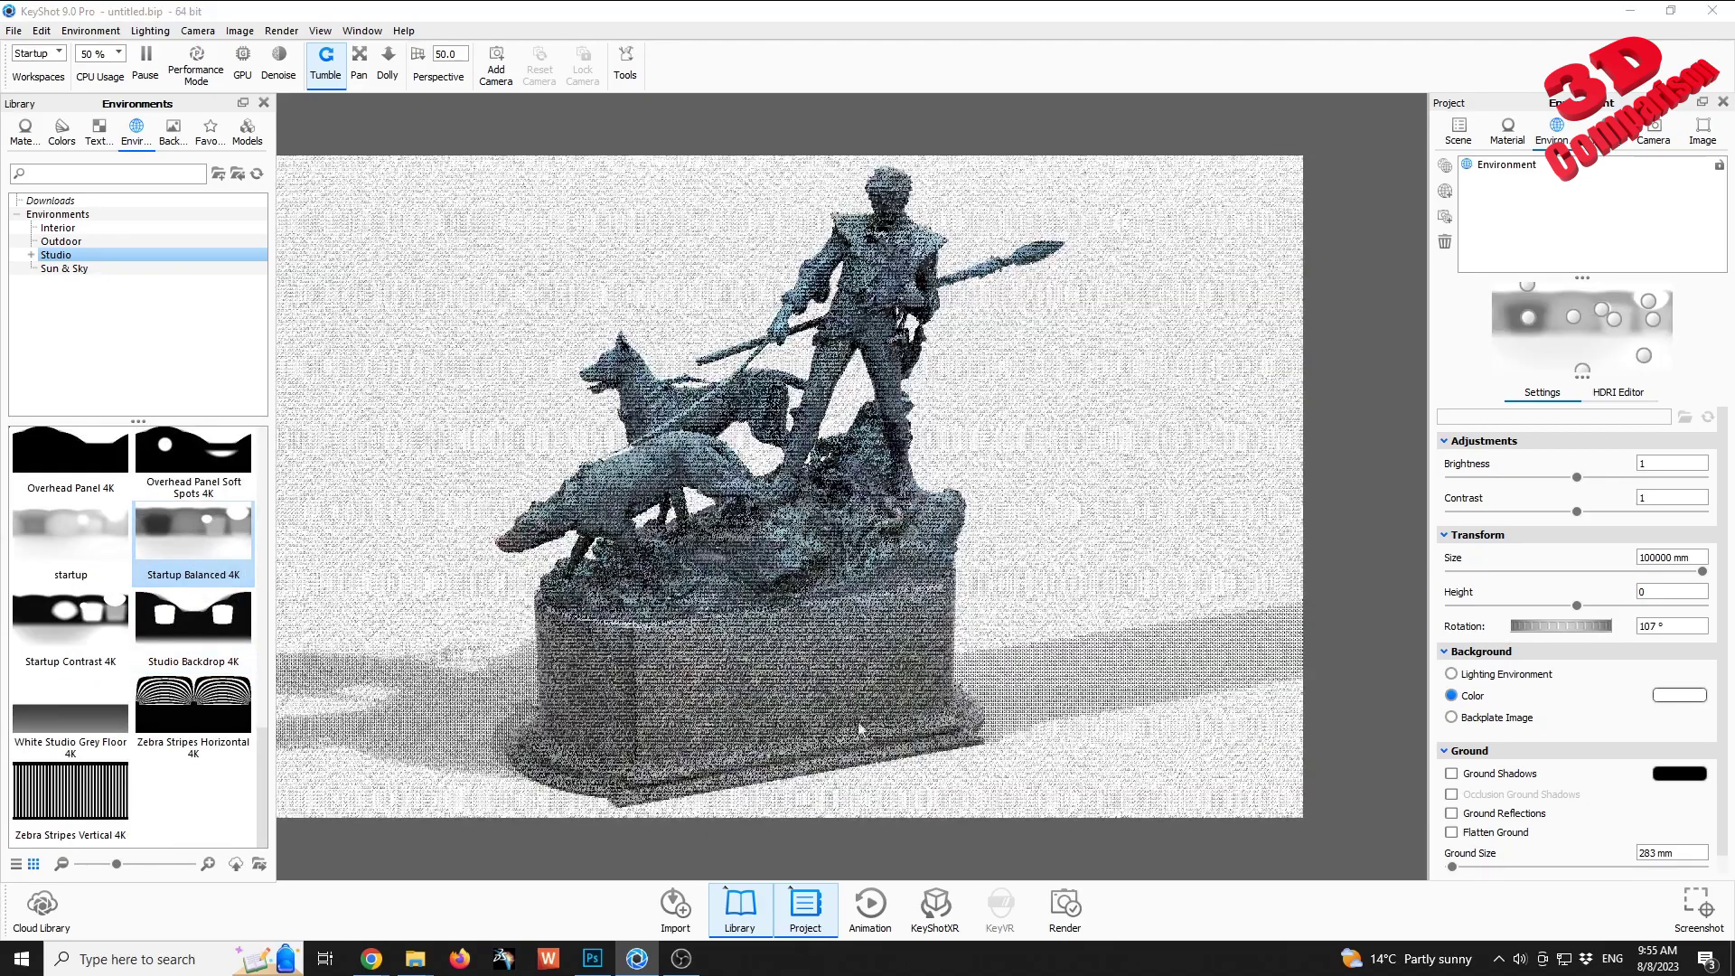
{"action": "left_click_drag", "start_coordinate": [1554, 623], "coordinate": [1612, 624]}
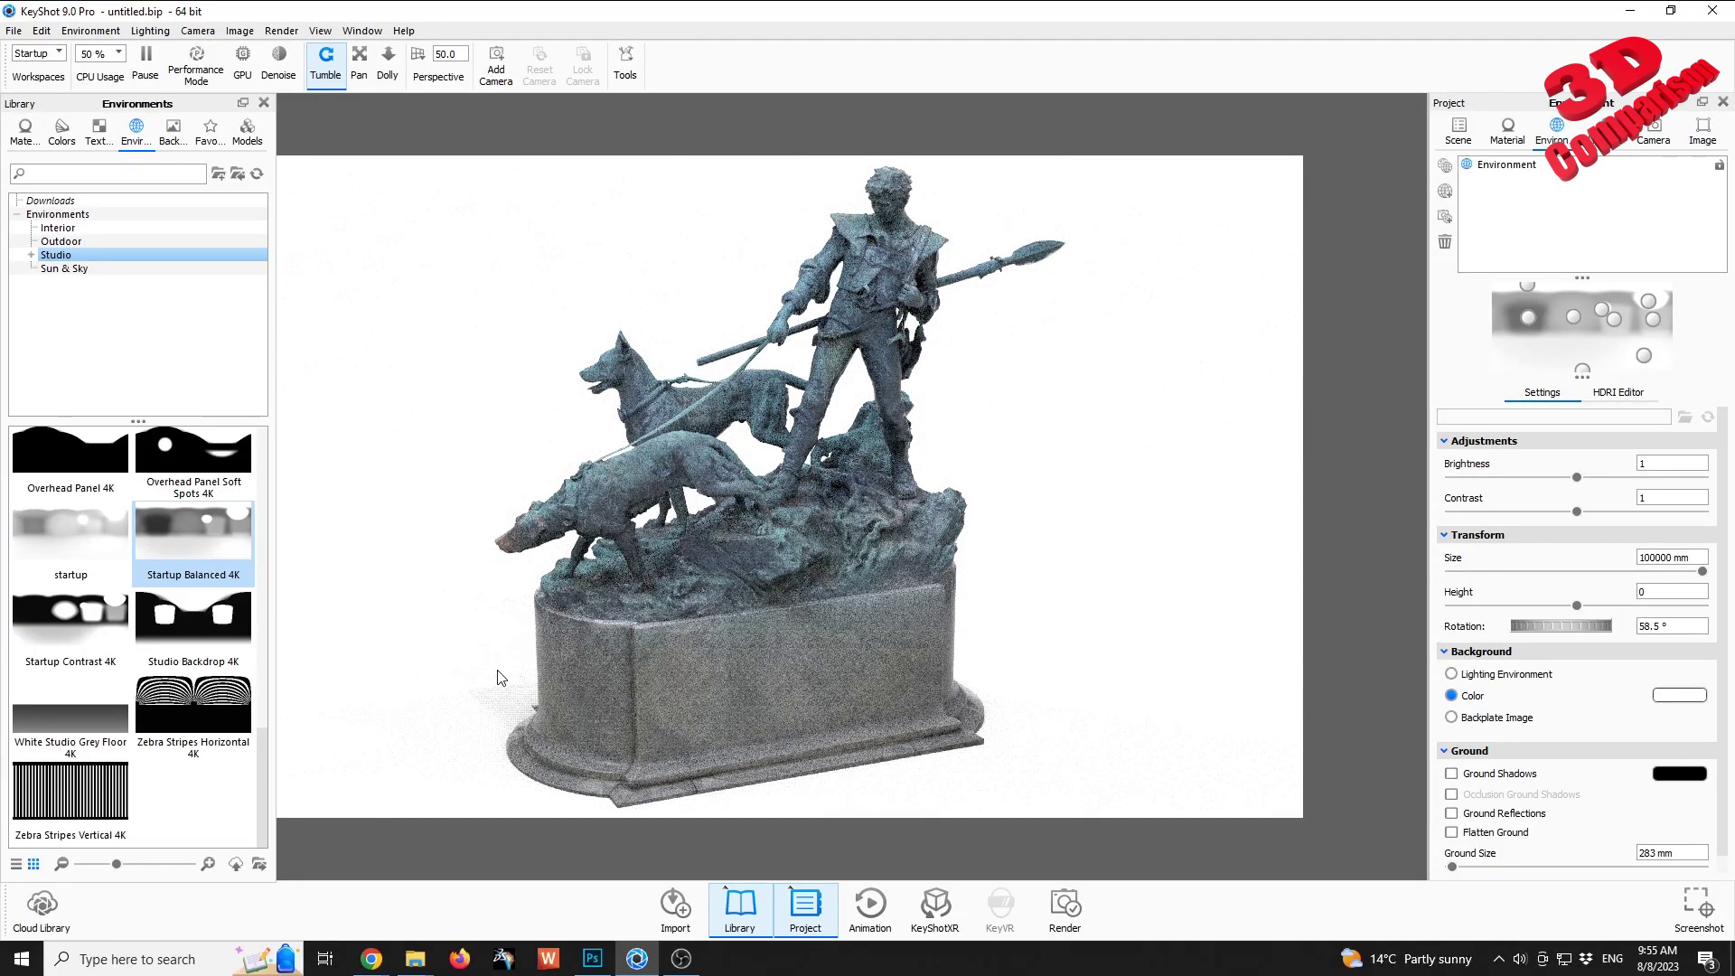
- Check Ground Shadows again in the Environment settings so the statue casts a shadow
{"action": "left_click", "coordinate": [1462, 132]}
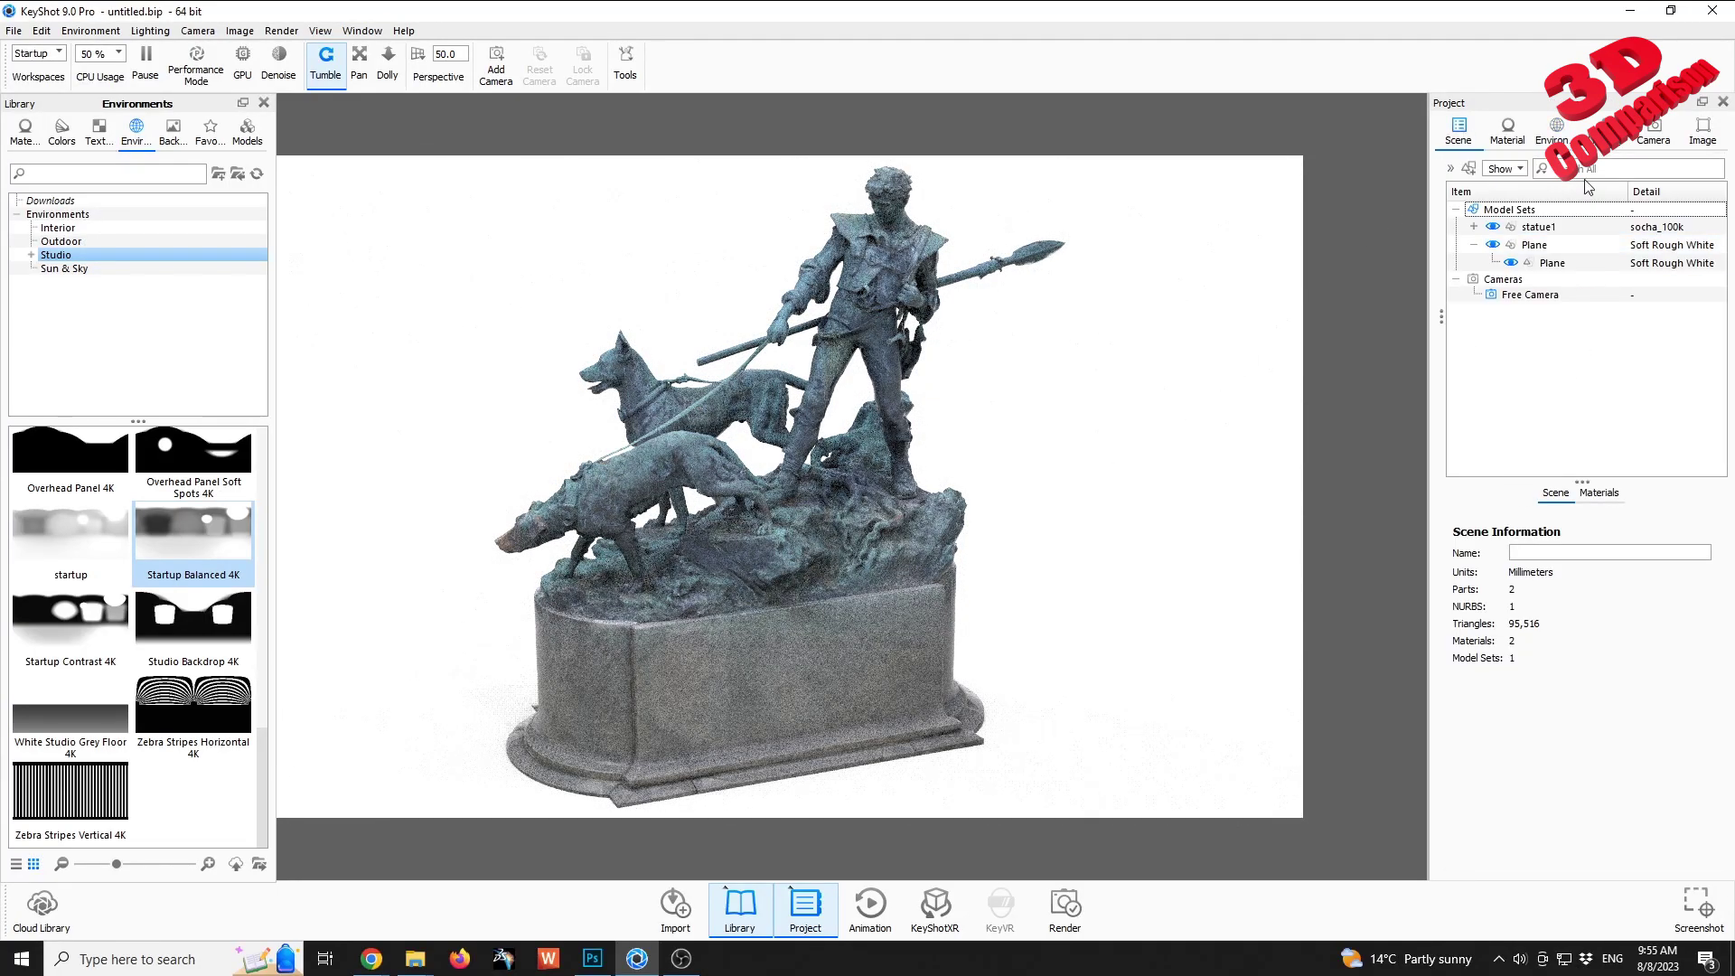
{"action": "left_click", "coordinate": [1554, 133]}
{"action": "left_click", "coordinate": [1516, 771]}
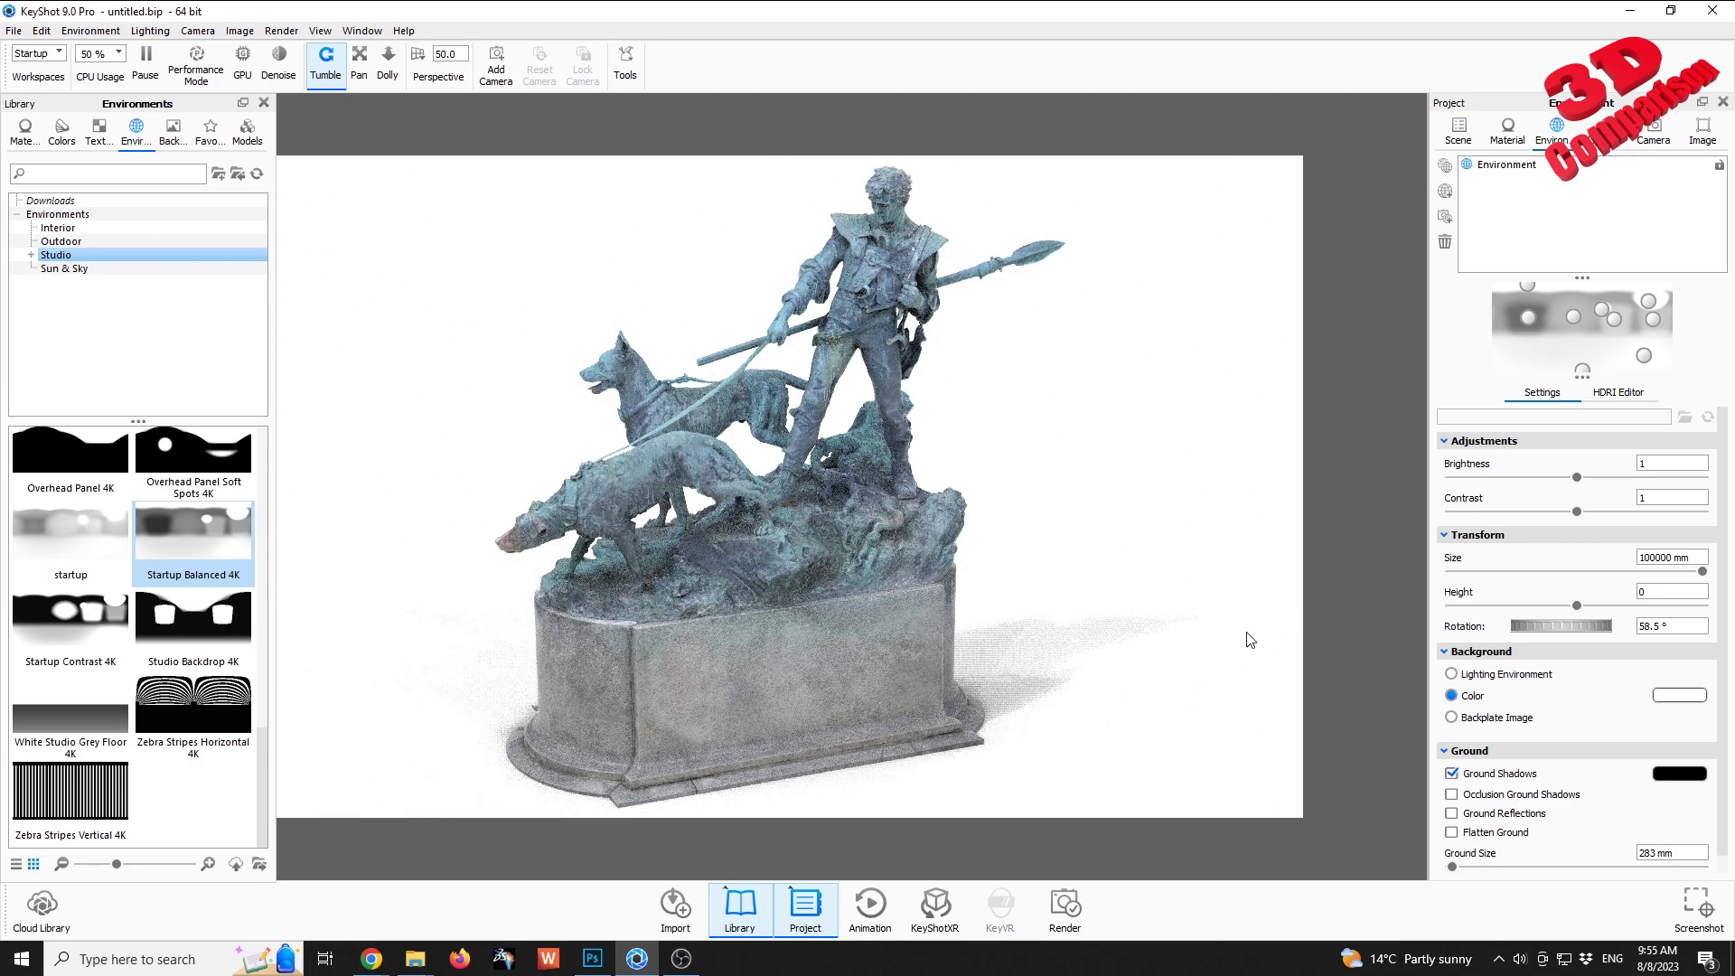
- Reopen the render window and queue a fifth 1920 × 1080 job, untitled.465
{"action": "left_click", "coordinate": [1064, 906]}
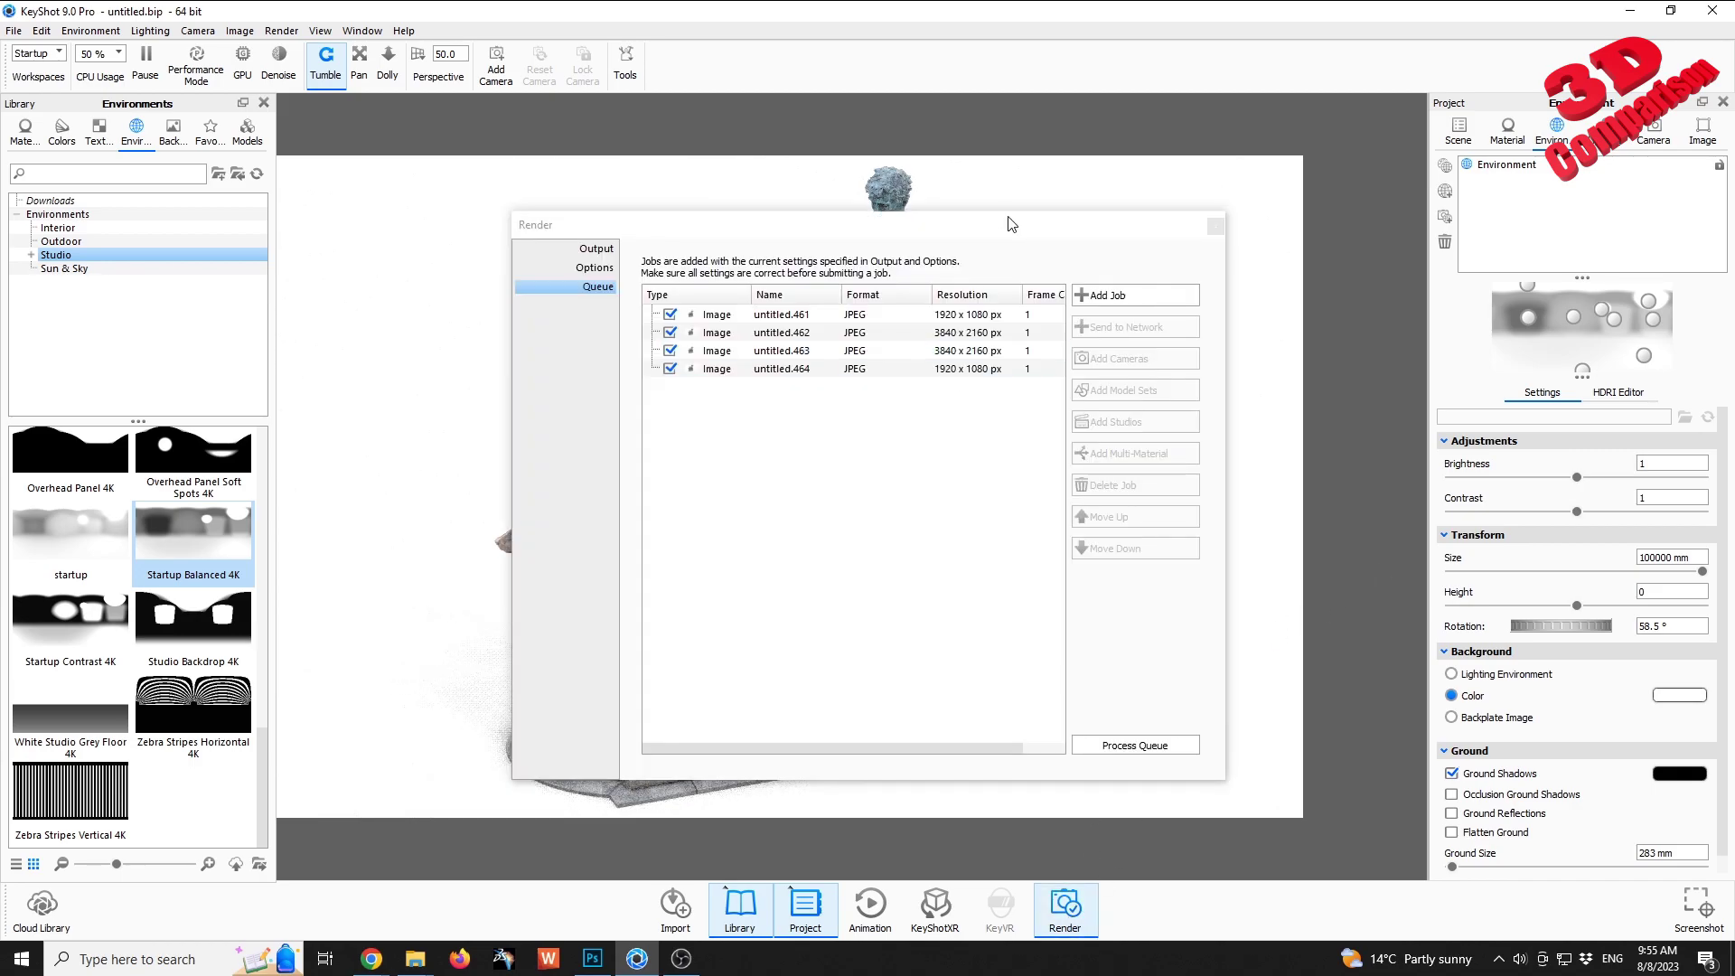
{"action": "mouse_move", "coordinate": [1011, 224]}
{"action": "left_mouse_down"}
{"action": "mouse_move", "coordinate": [507, 212]}
{"action": "mouse_move", "coordinate": [985, 198]}
{"action": "mouse_move", "coordinate": [1036, 248]}
{"action": "left_mouse_up"}
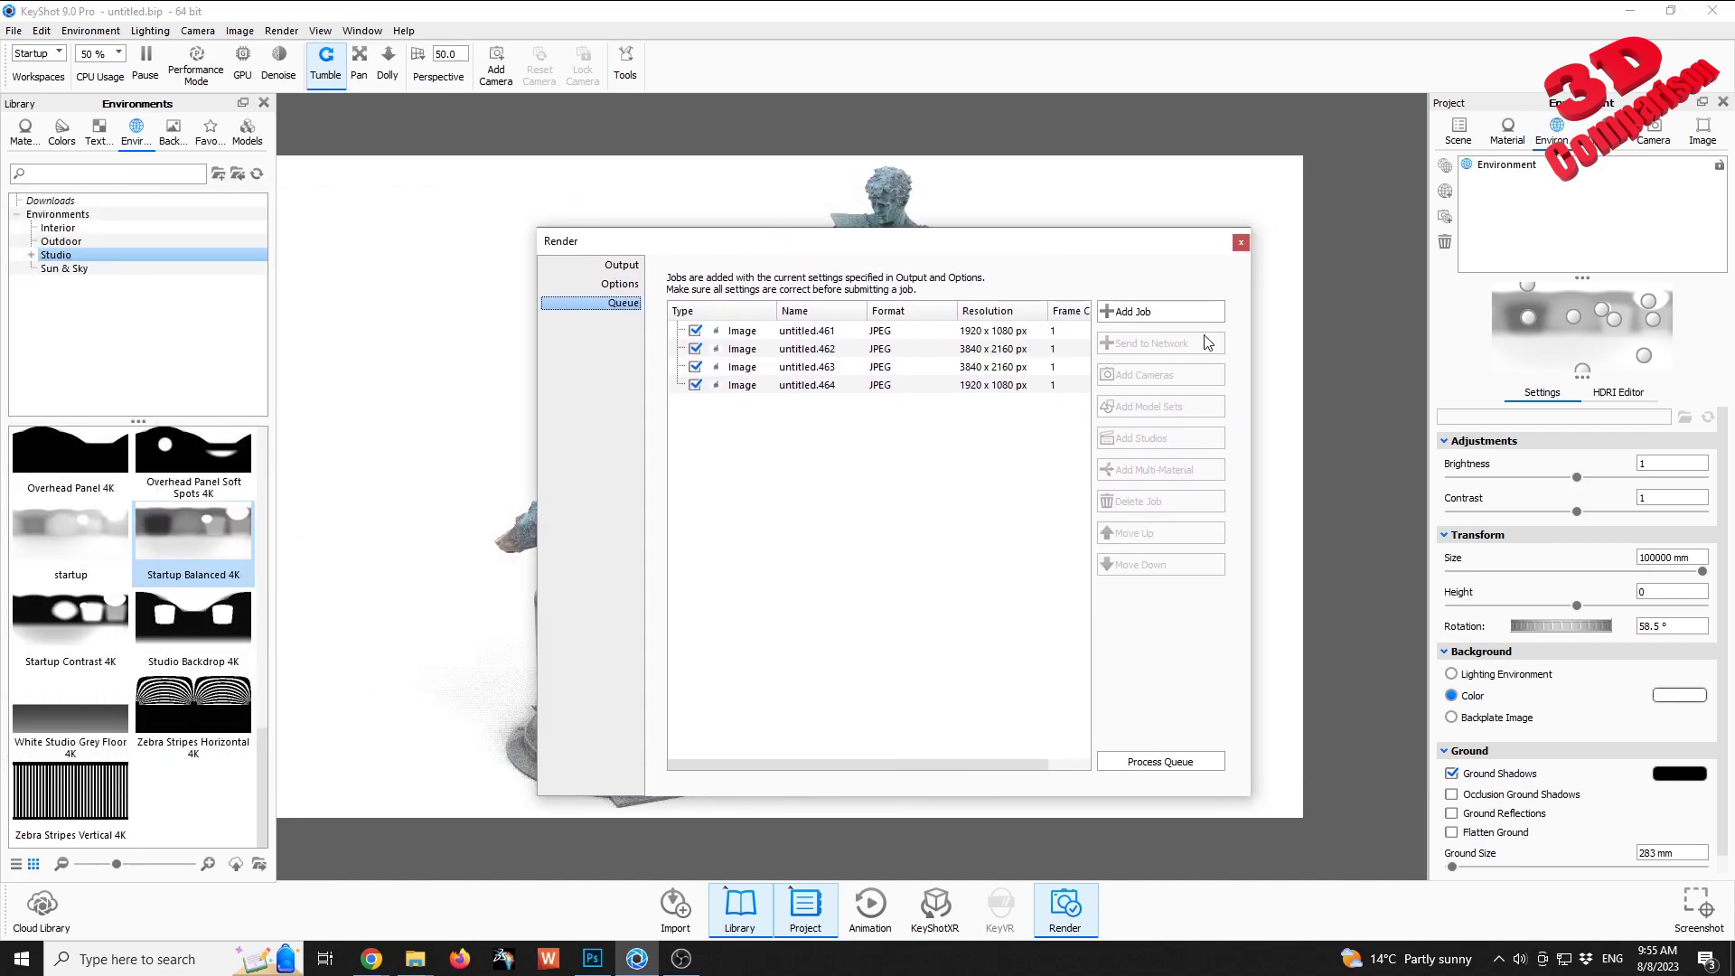
{"action": "left_click", "coordinate": [622, 265]}
{"action": "left_click", "coordinate": [614, 305]}
{"action": "left_click", "coordinate": [1160, 312]}
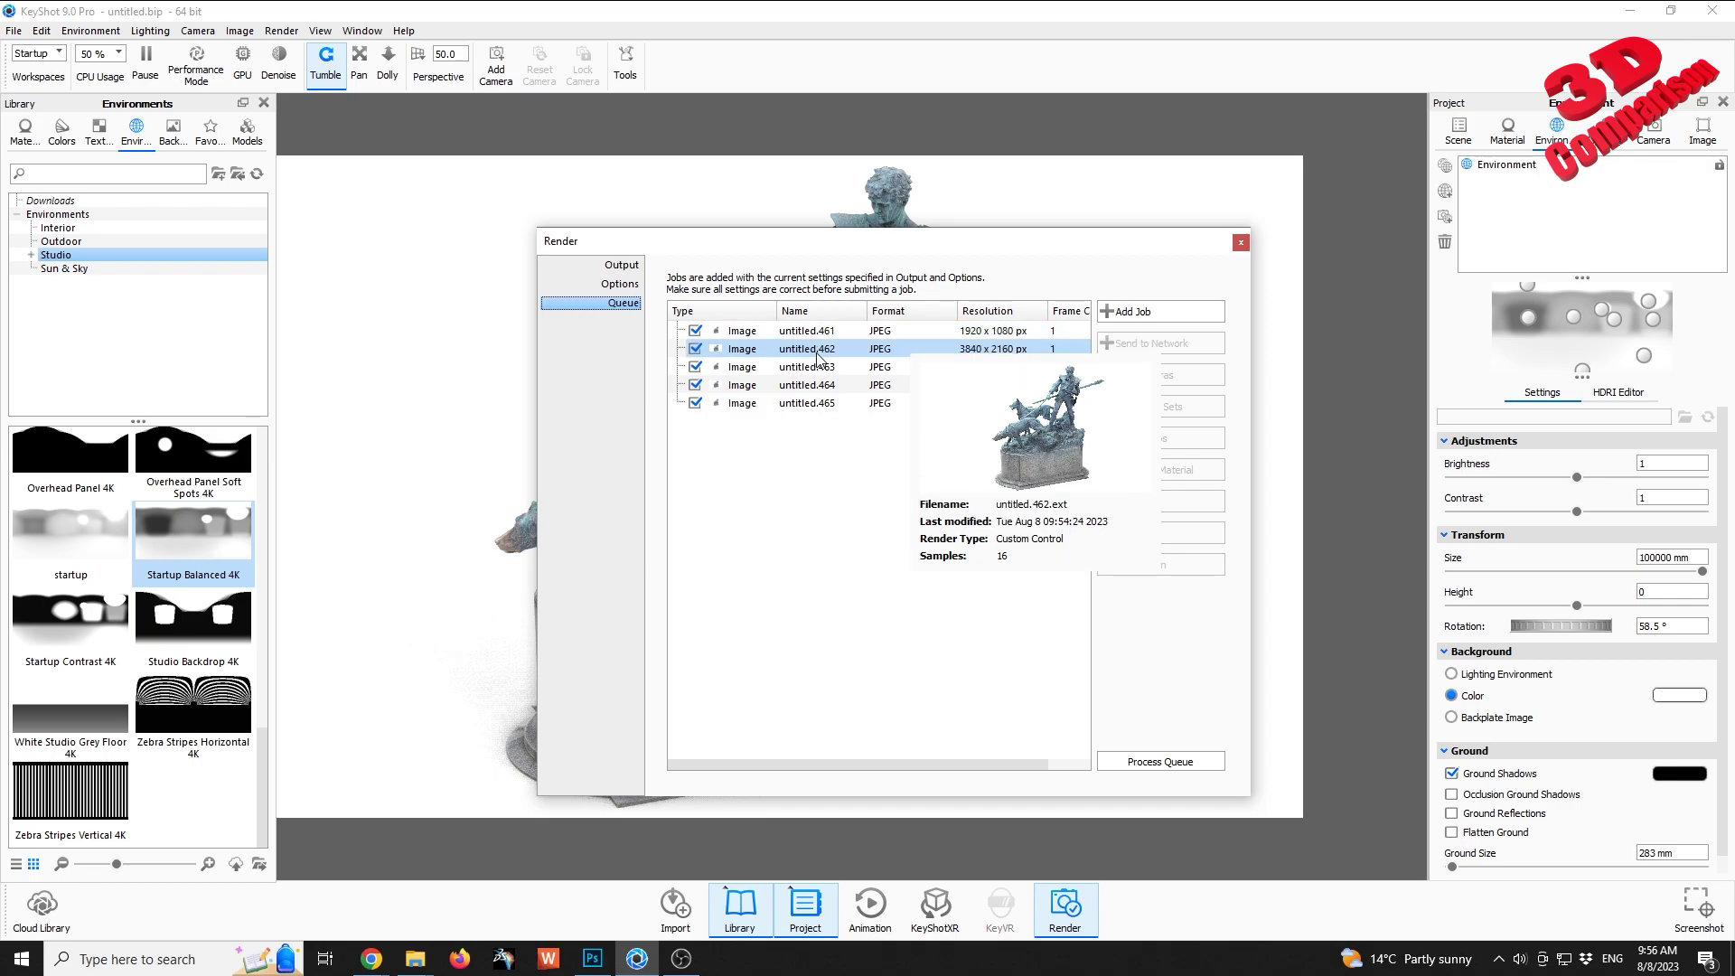
- Set the output width to 3840 px (height 2160) and check untitled.466 in the queue
{"action": "left_click", "coordinate": [624, 266]}
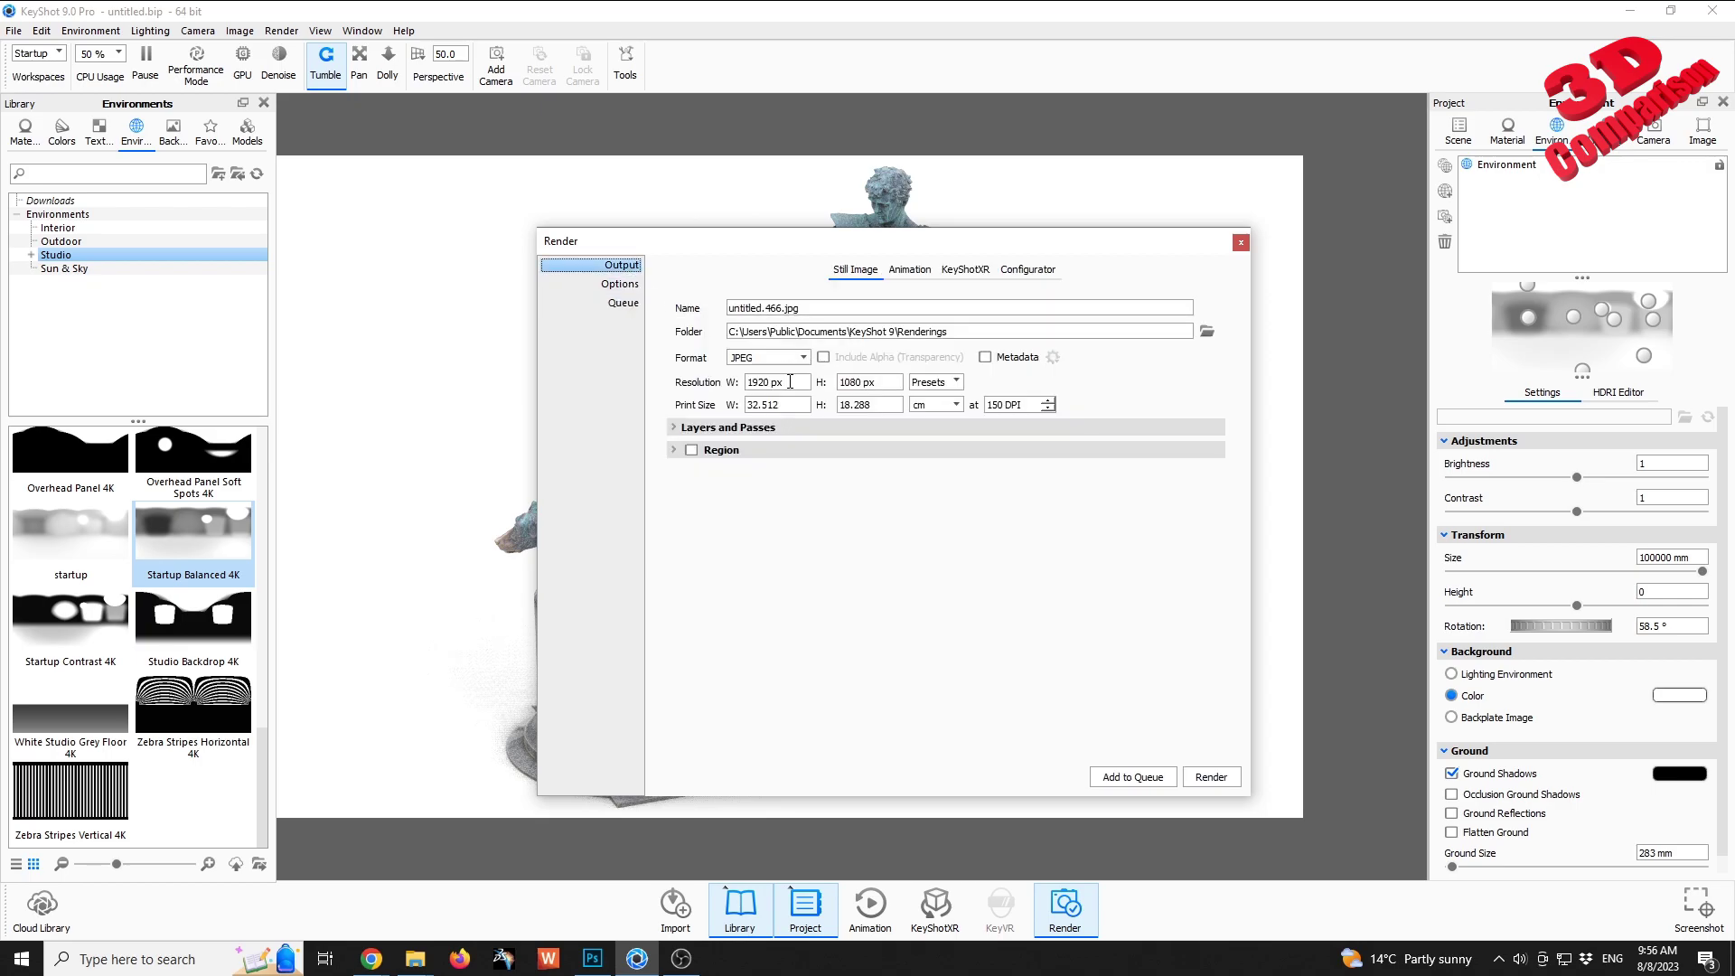
{"action": "type", "text": "3840"}
{"action": "left_click", "coordinate": [856, 383]}
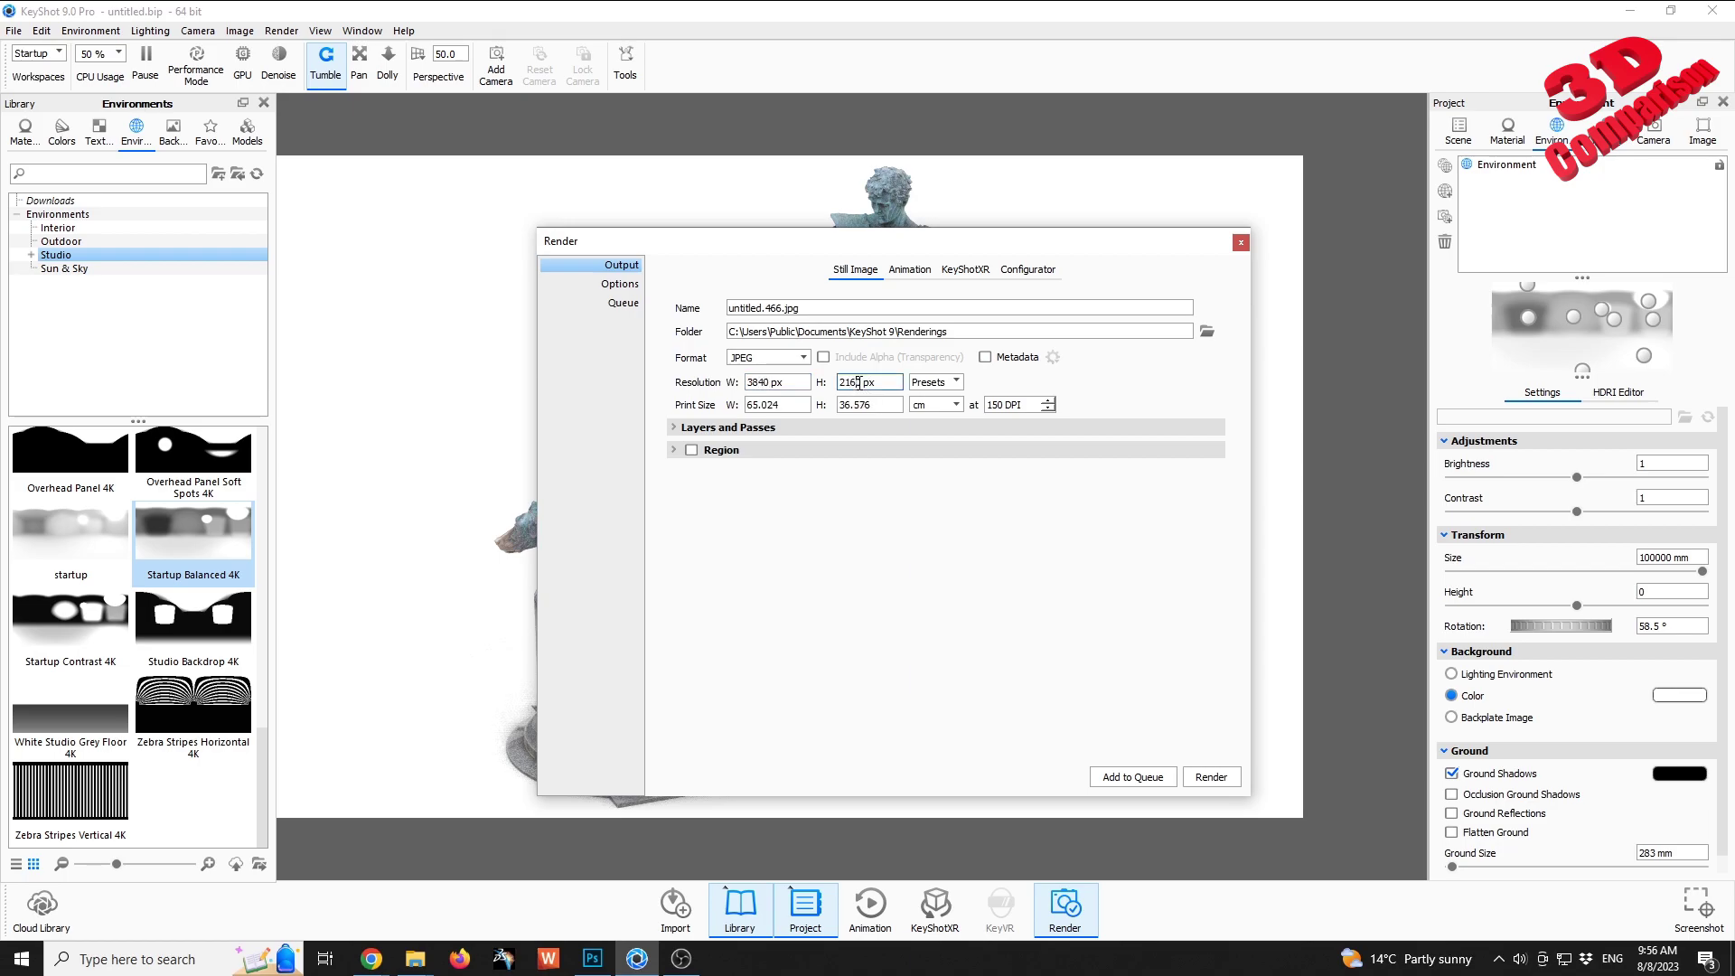
{"action": "left_click", "coordinate": [623, 304]}
{"action": "mouse_move", "coordinate": [823, 423]}
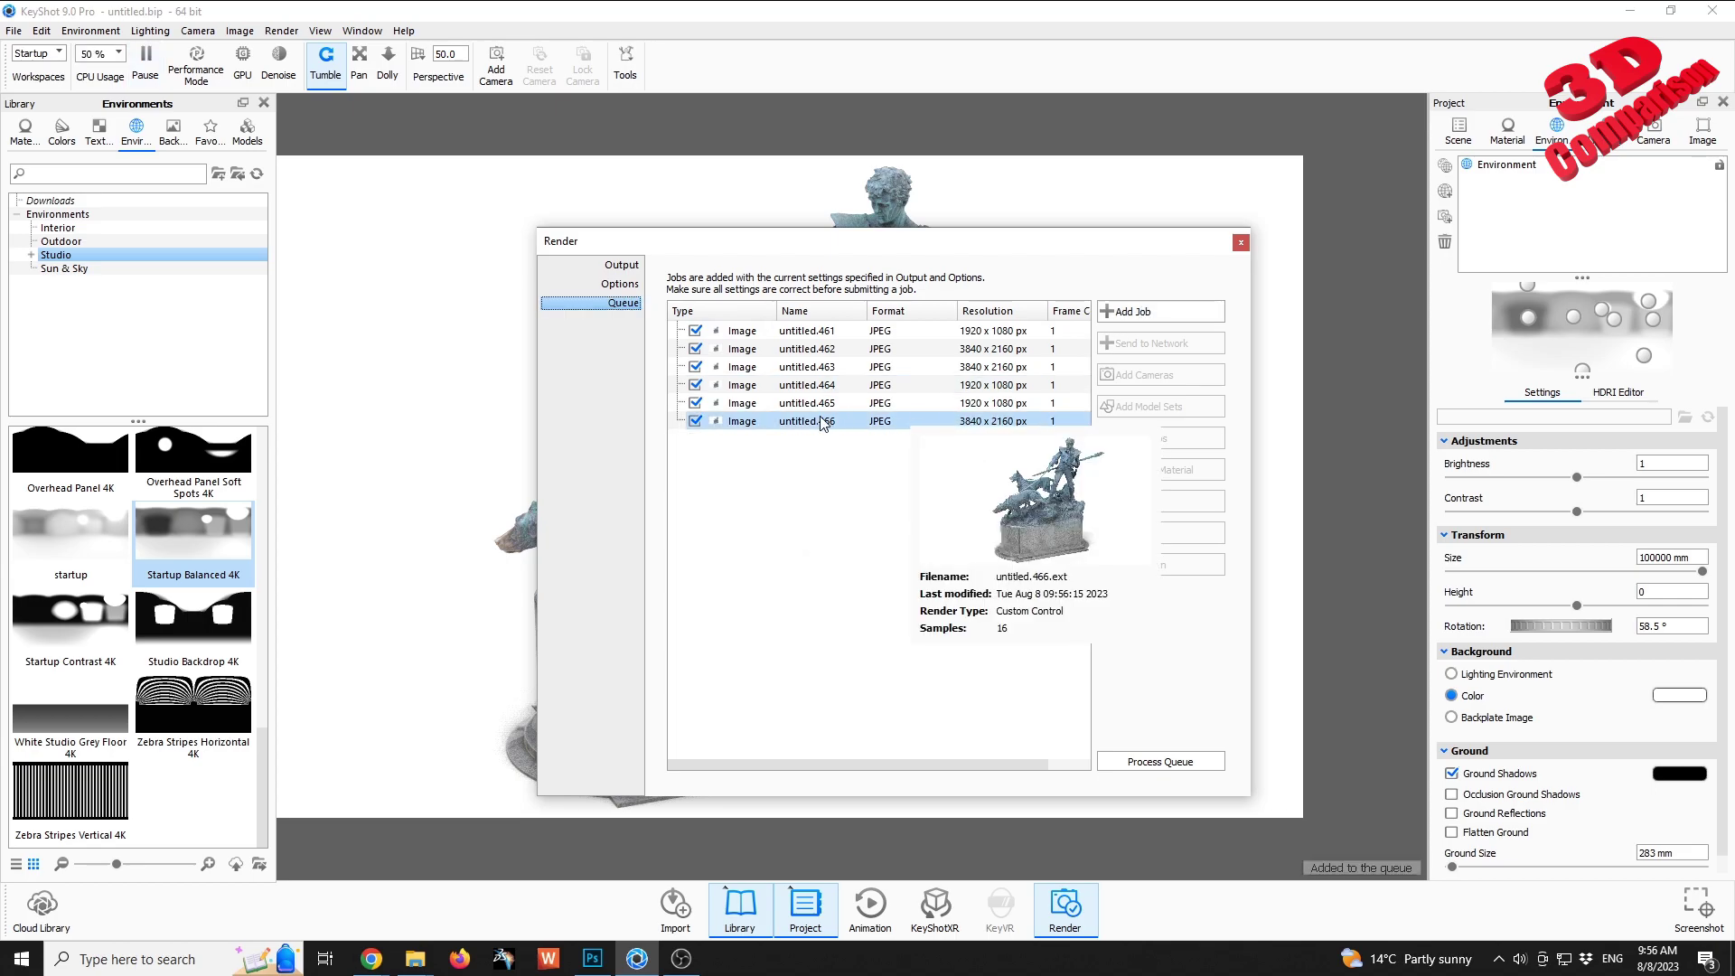
- Select untitled.461 and untitled.462 and delete them from the queue
{"action": "left_click", "coordinate": [825, 334]}
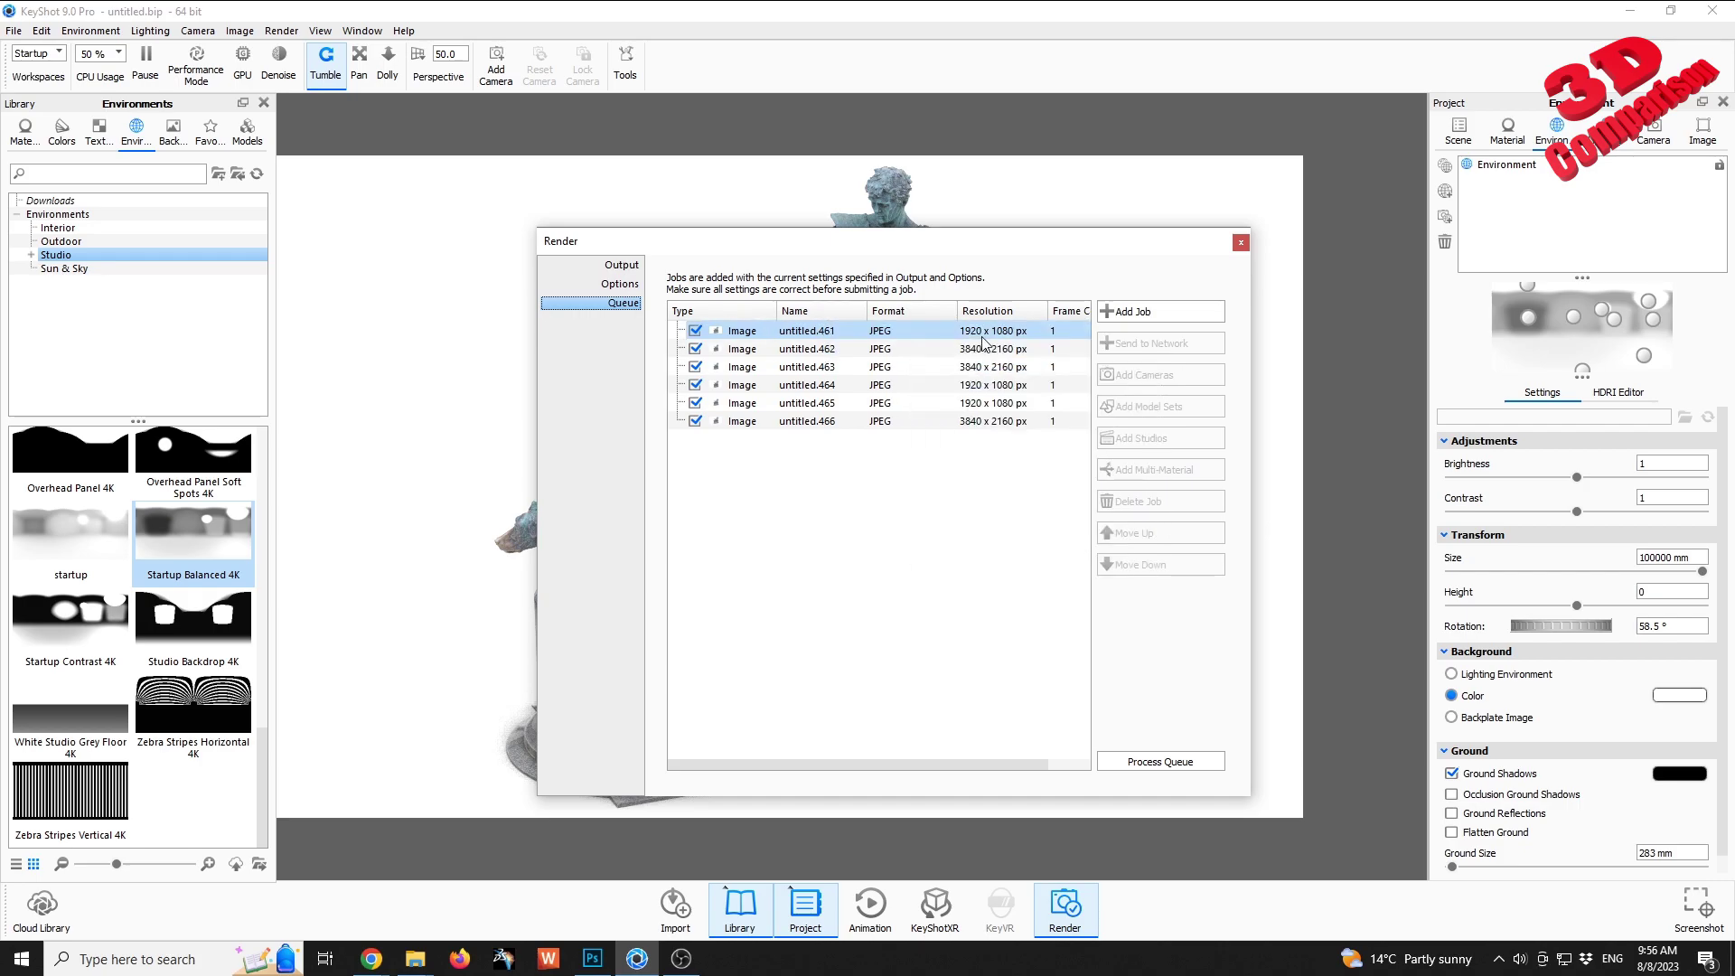
{"action": "left_click", "coordinate": [833, 351], "text": "shift"}
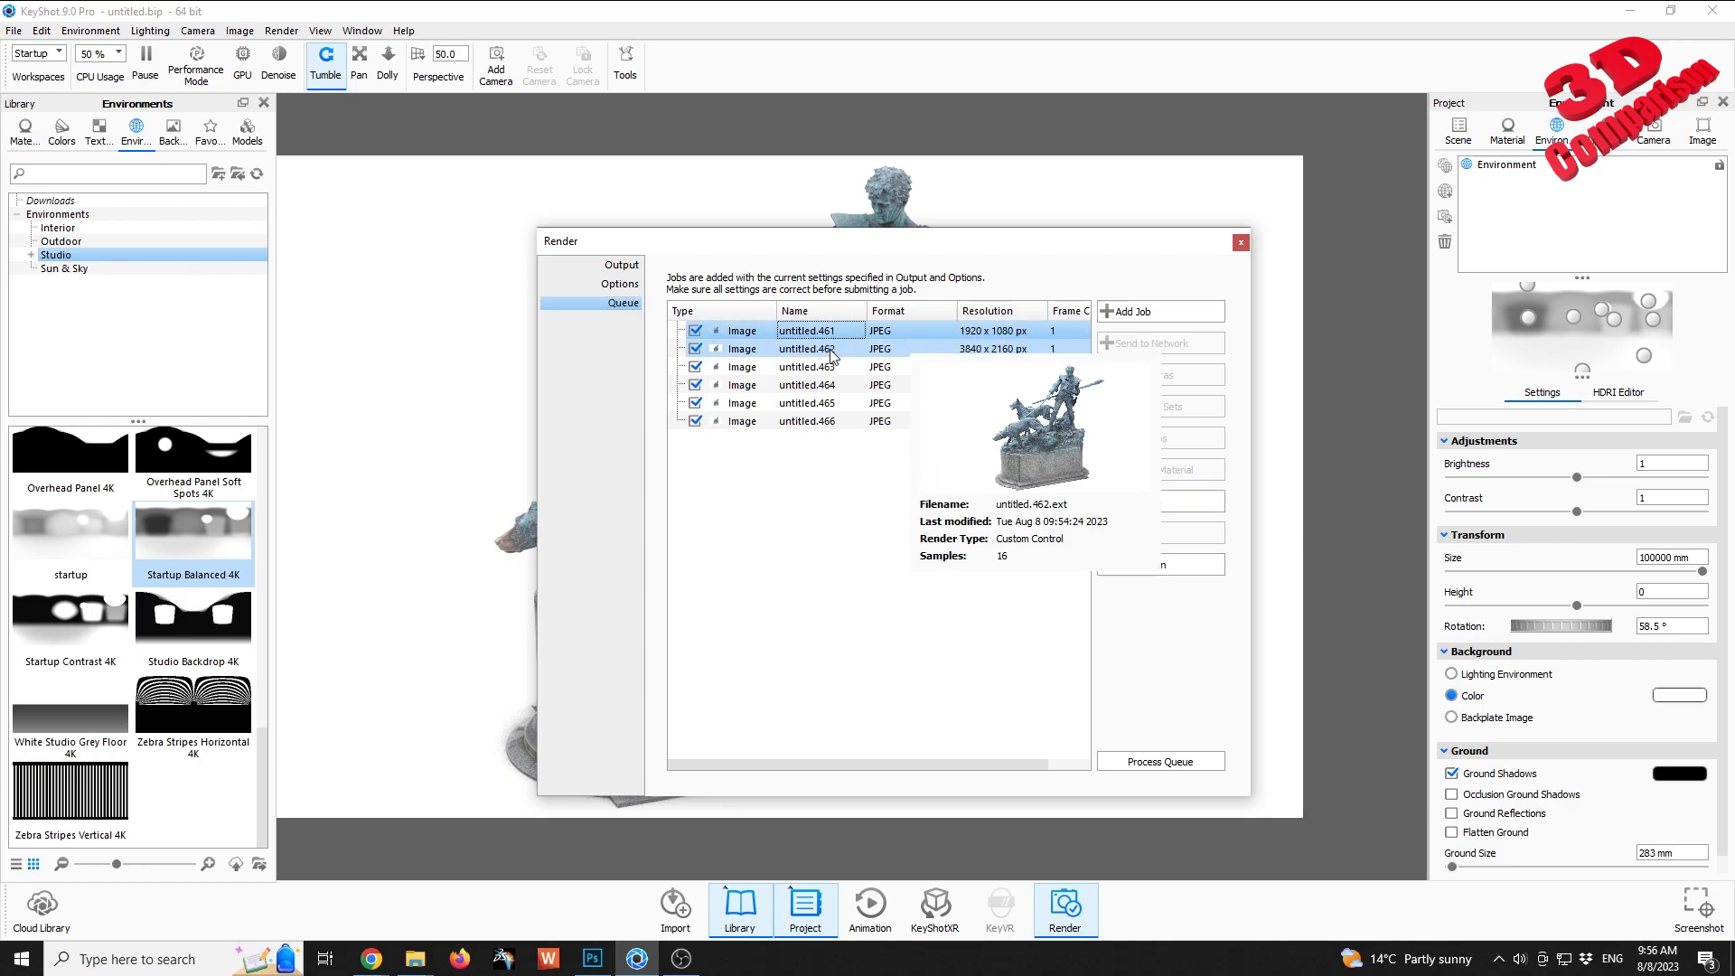
{"action": "left_click", "coordinate": [1153, 502]}
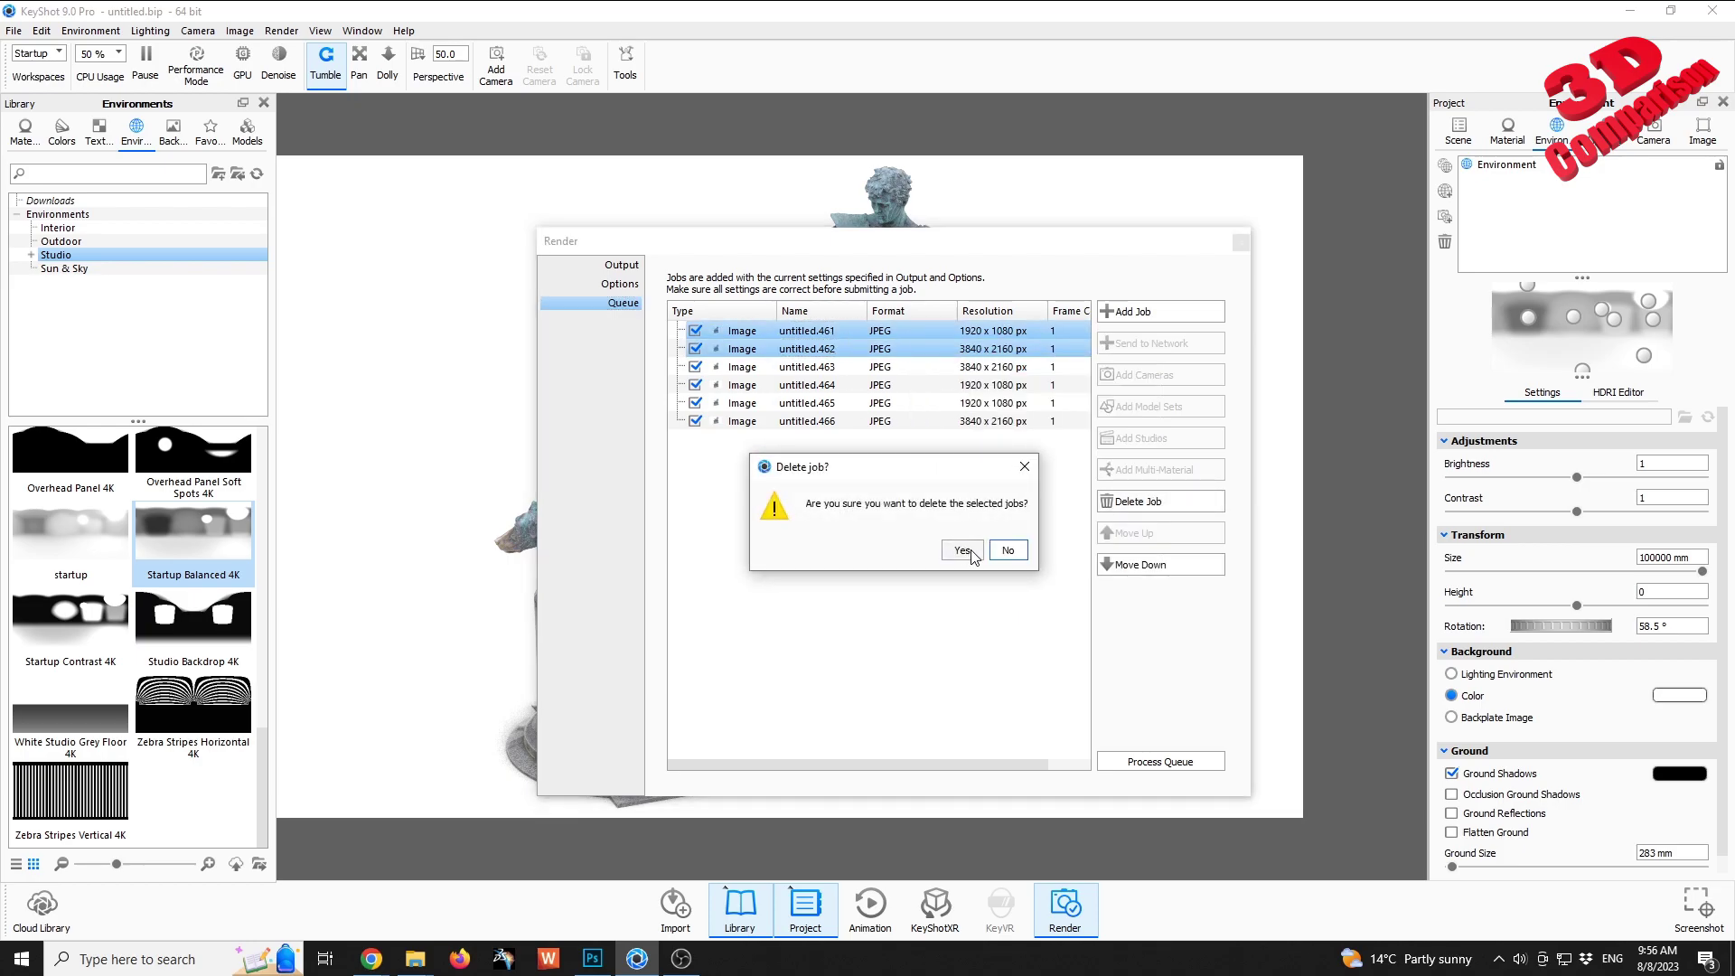
{"action": "left_click", "coordinate": [961, 550]}
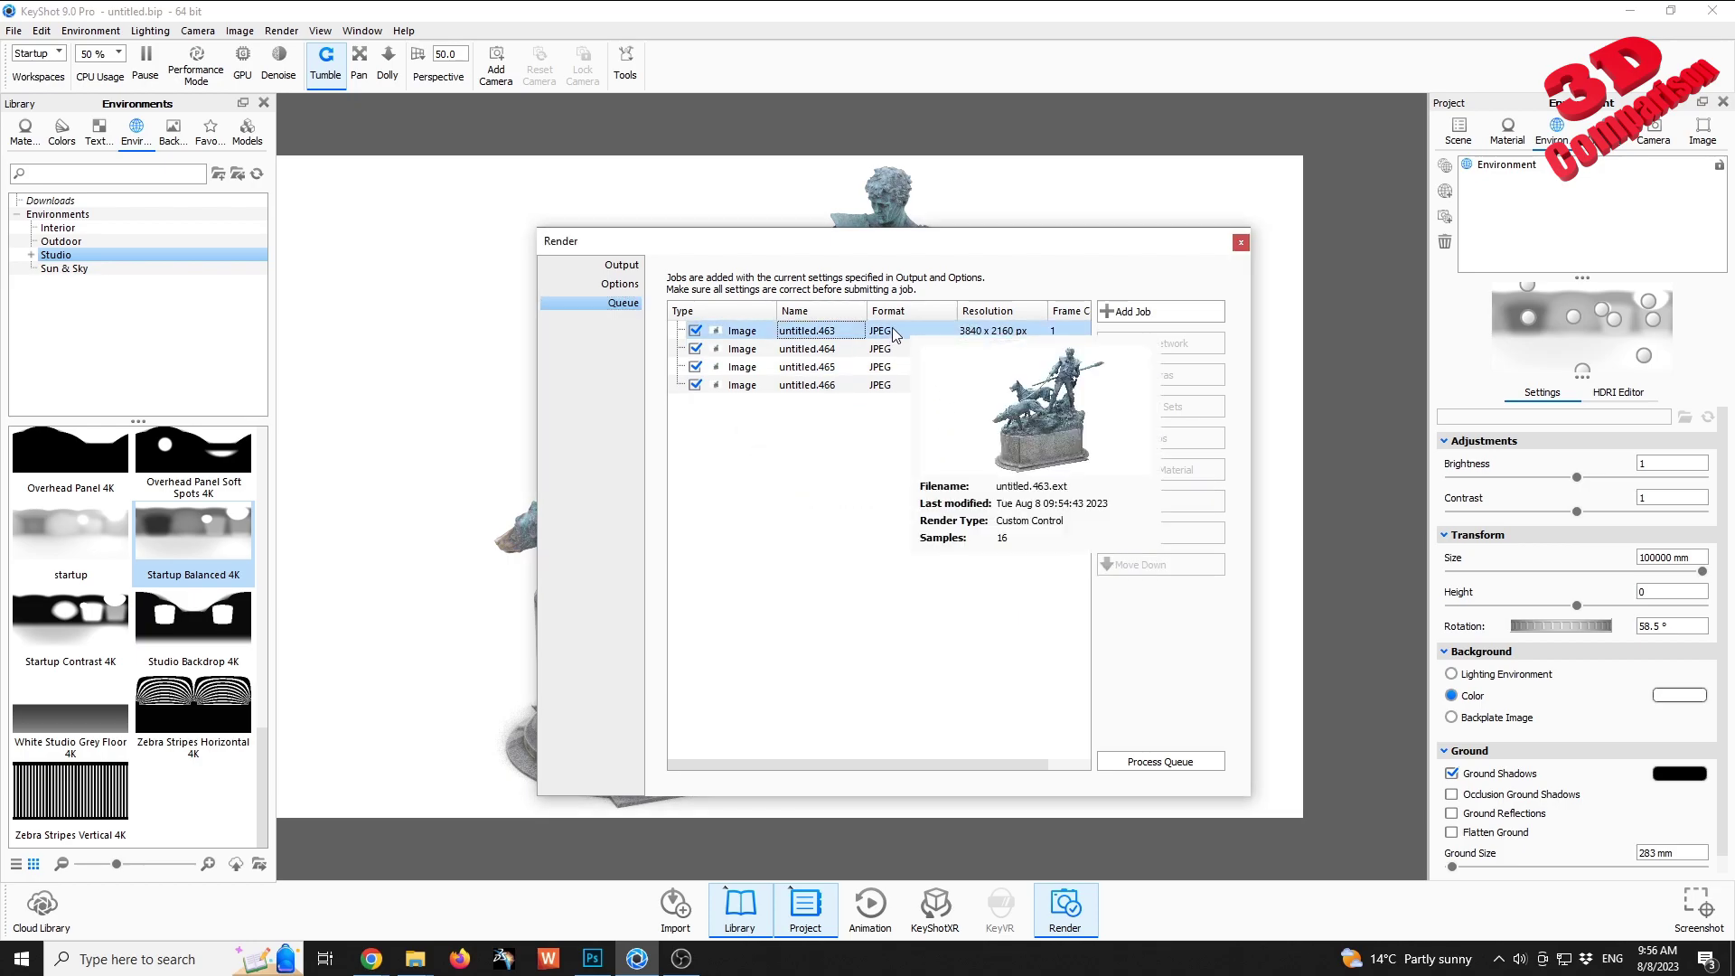
- Select the untitled.464 and untitled.465 jobs in the remaining queue
{"action": "left_click", "coordinate": [890, 350]}
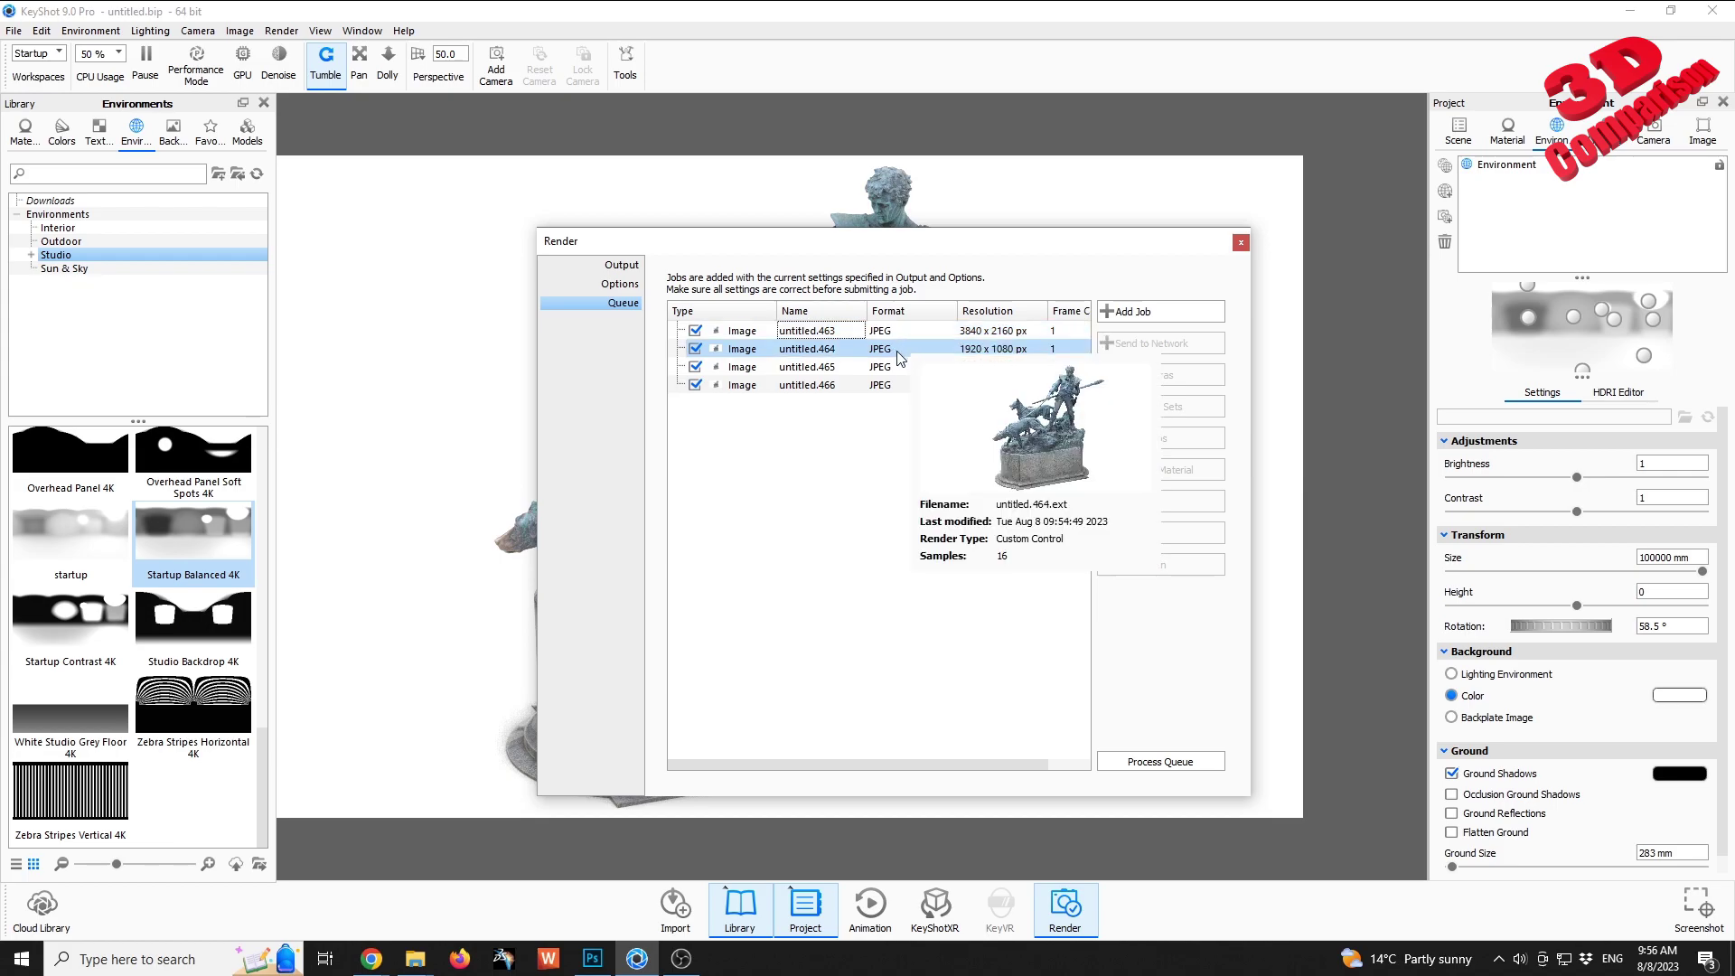
{"action": "left_click", "coordinate": [890, 367]}
{"action": "left_click", "coordinate": [890, 385]}
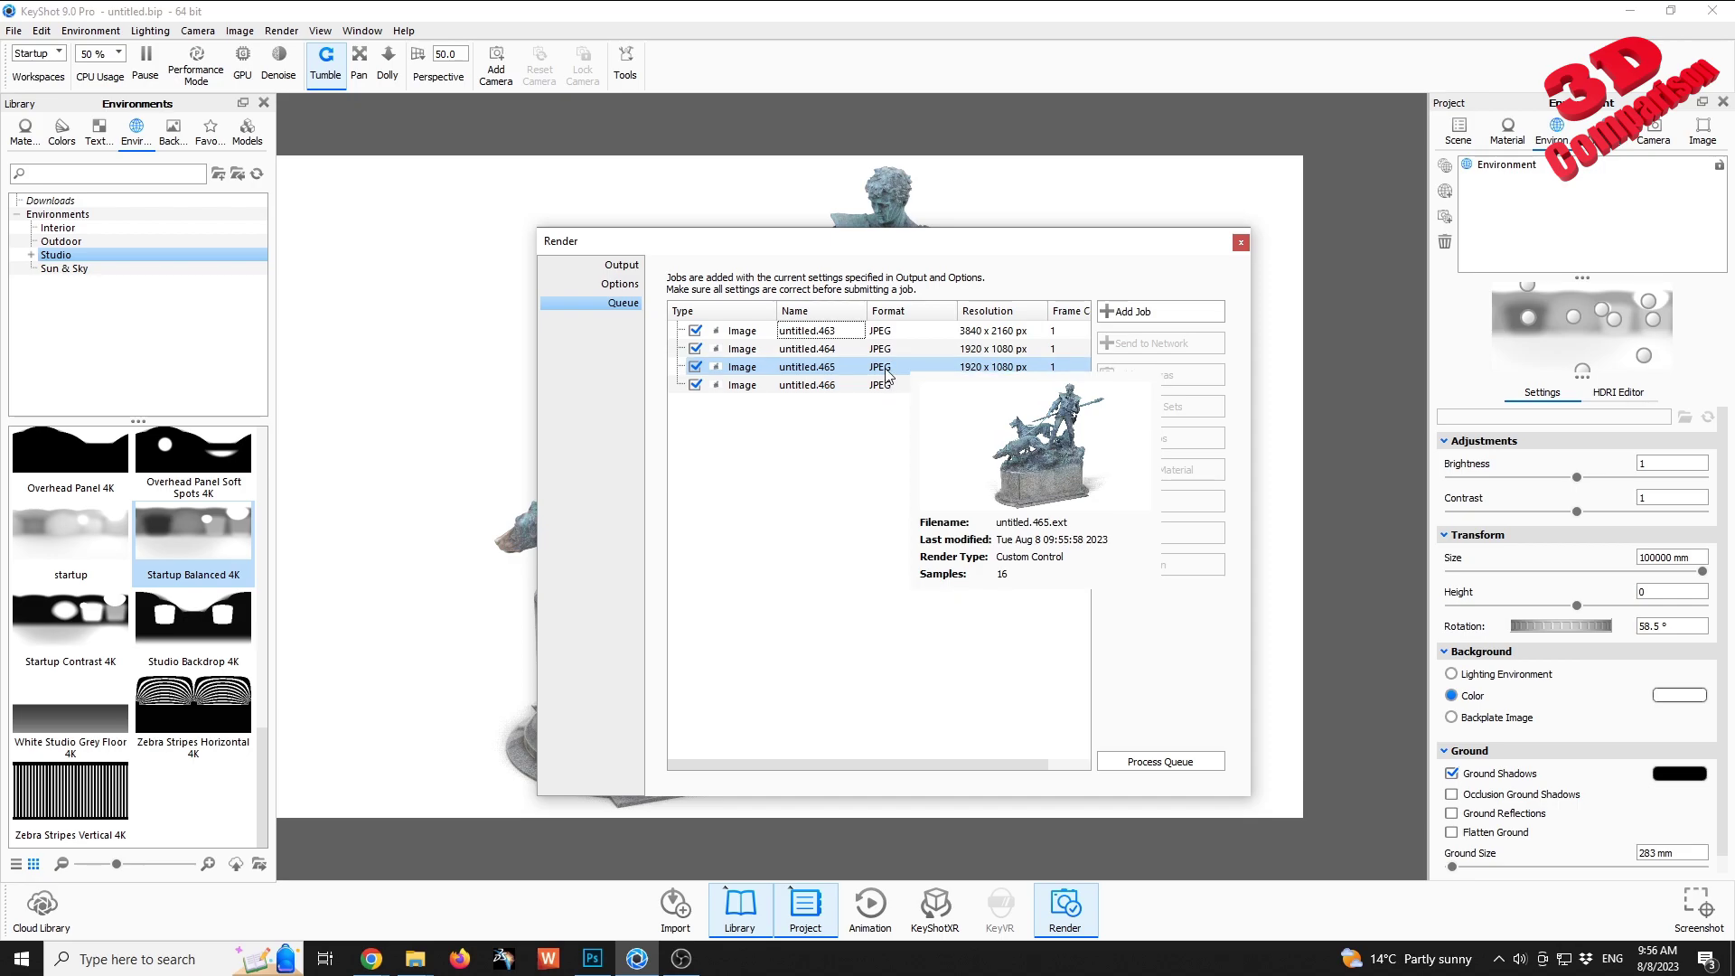
{"action": "left_click", "coordinate": [891, 406]}
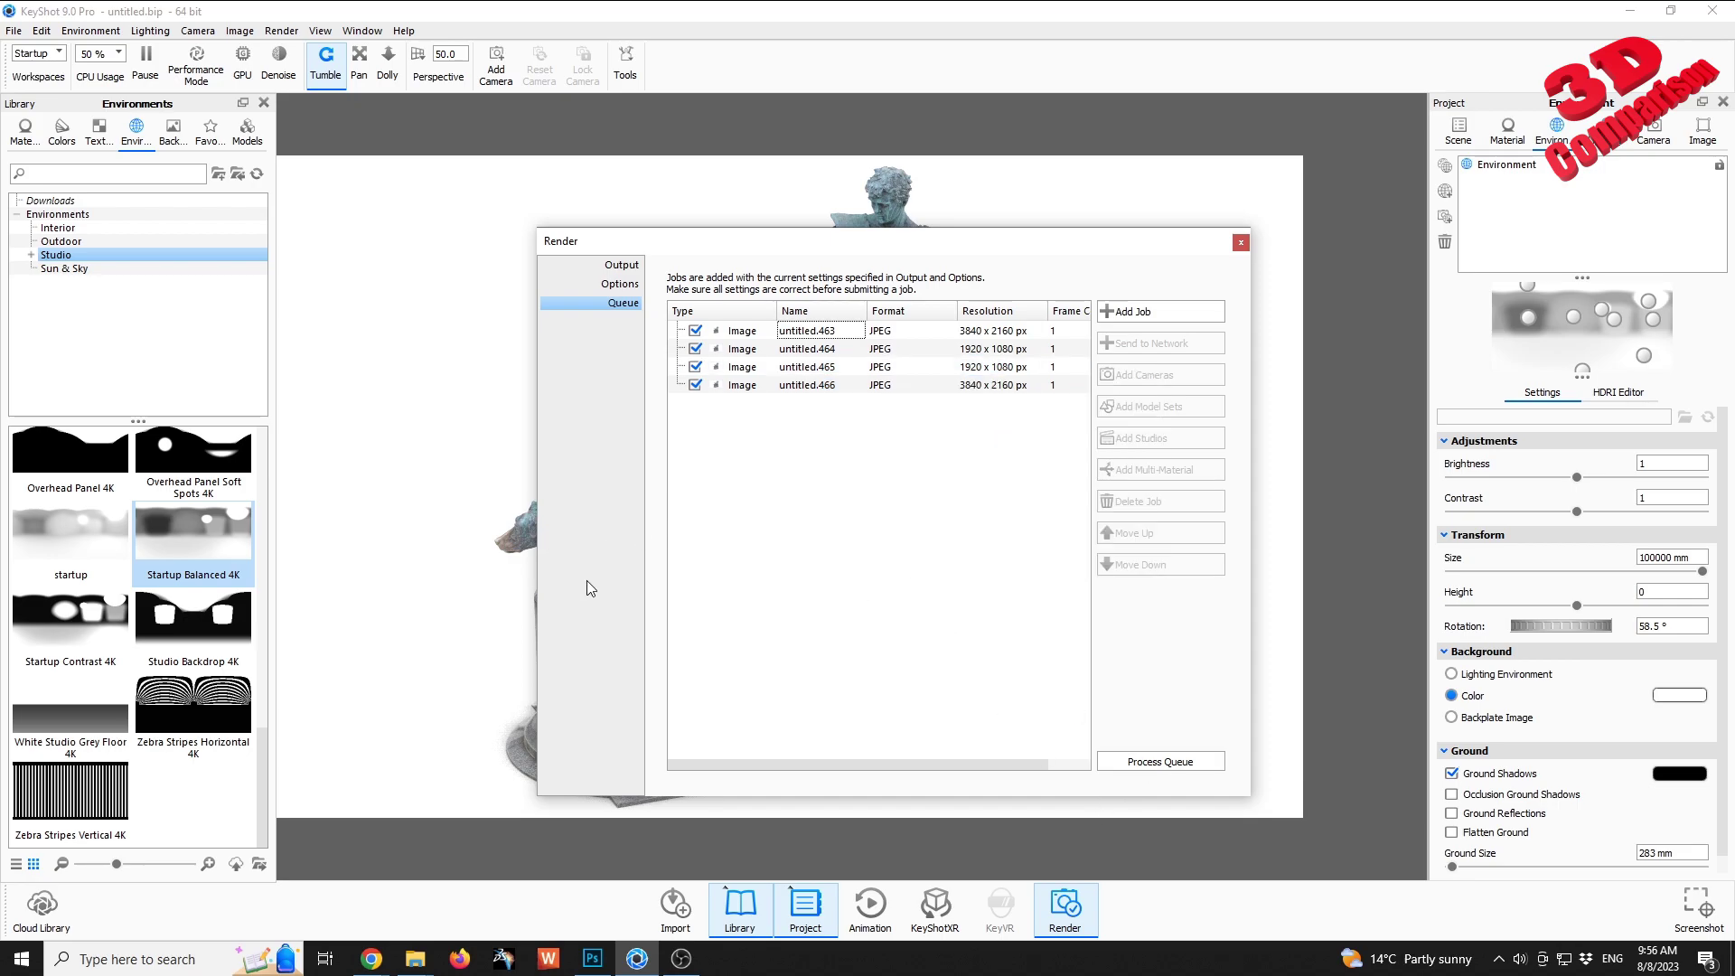
- Process the four-job queue, moving the render window higher and zooming its preview out
{"action": "left_click", "coordinate": [1171, 760]}
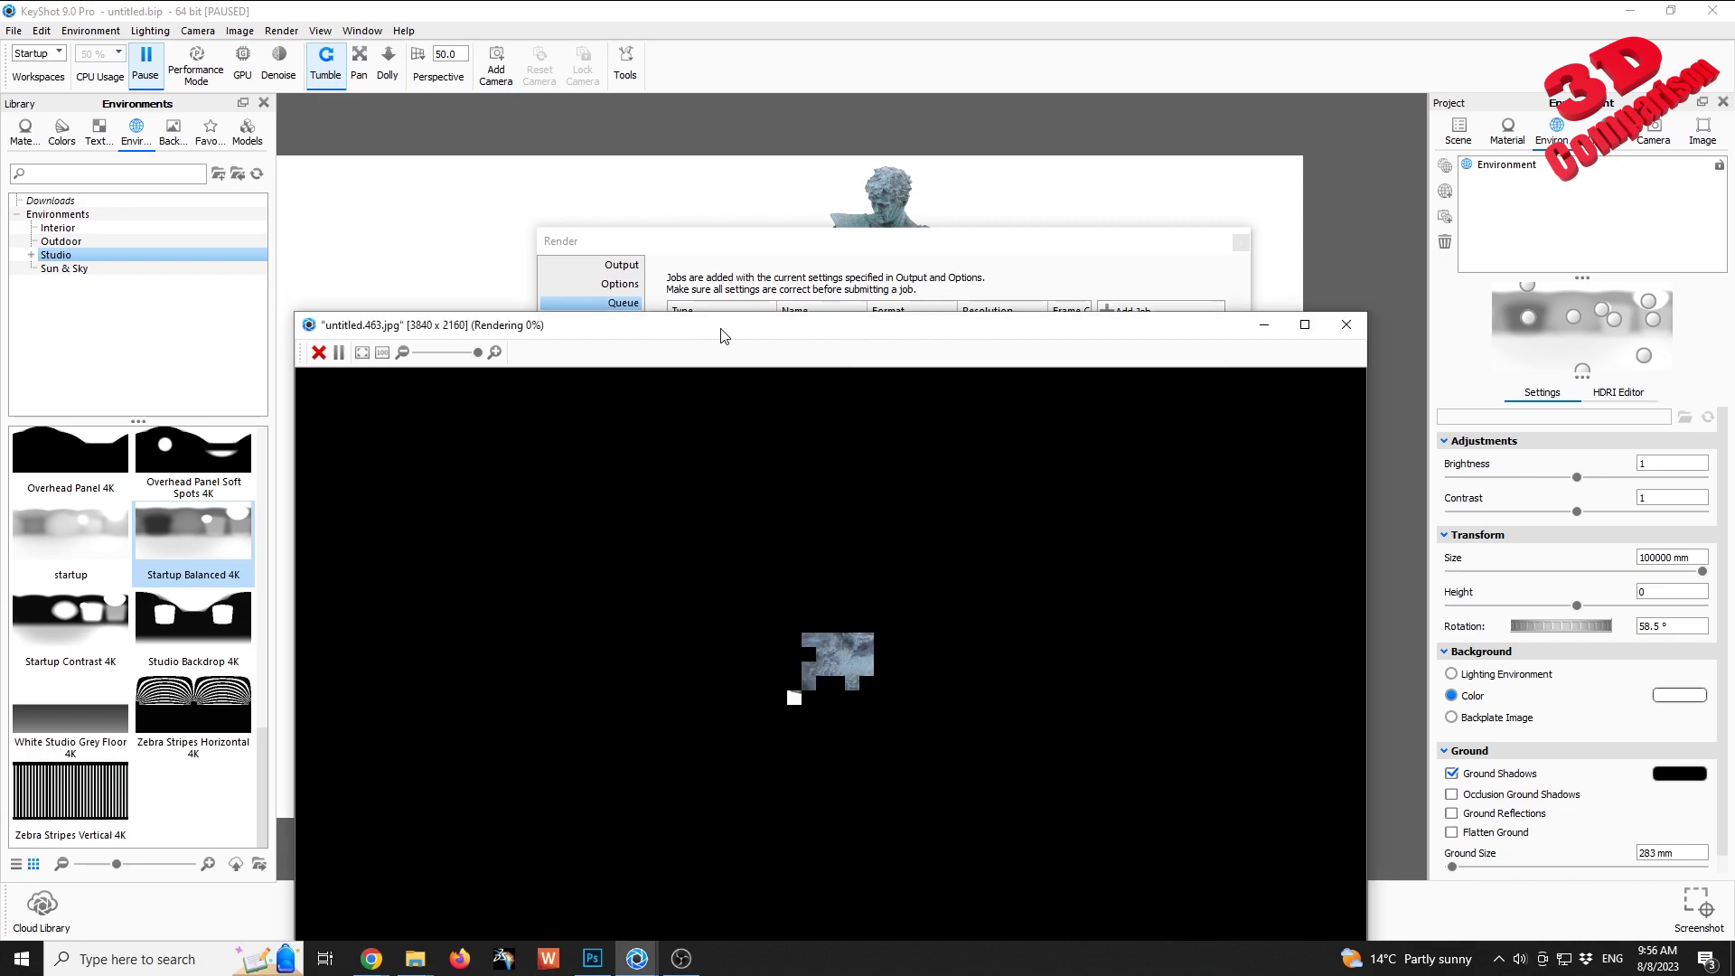
{"action": "left_click_drag", "start_coordinate": [717, 333], "coordinate": [714, 142]}
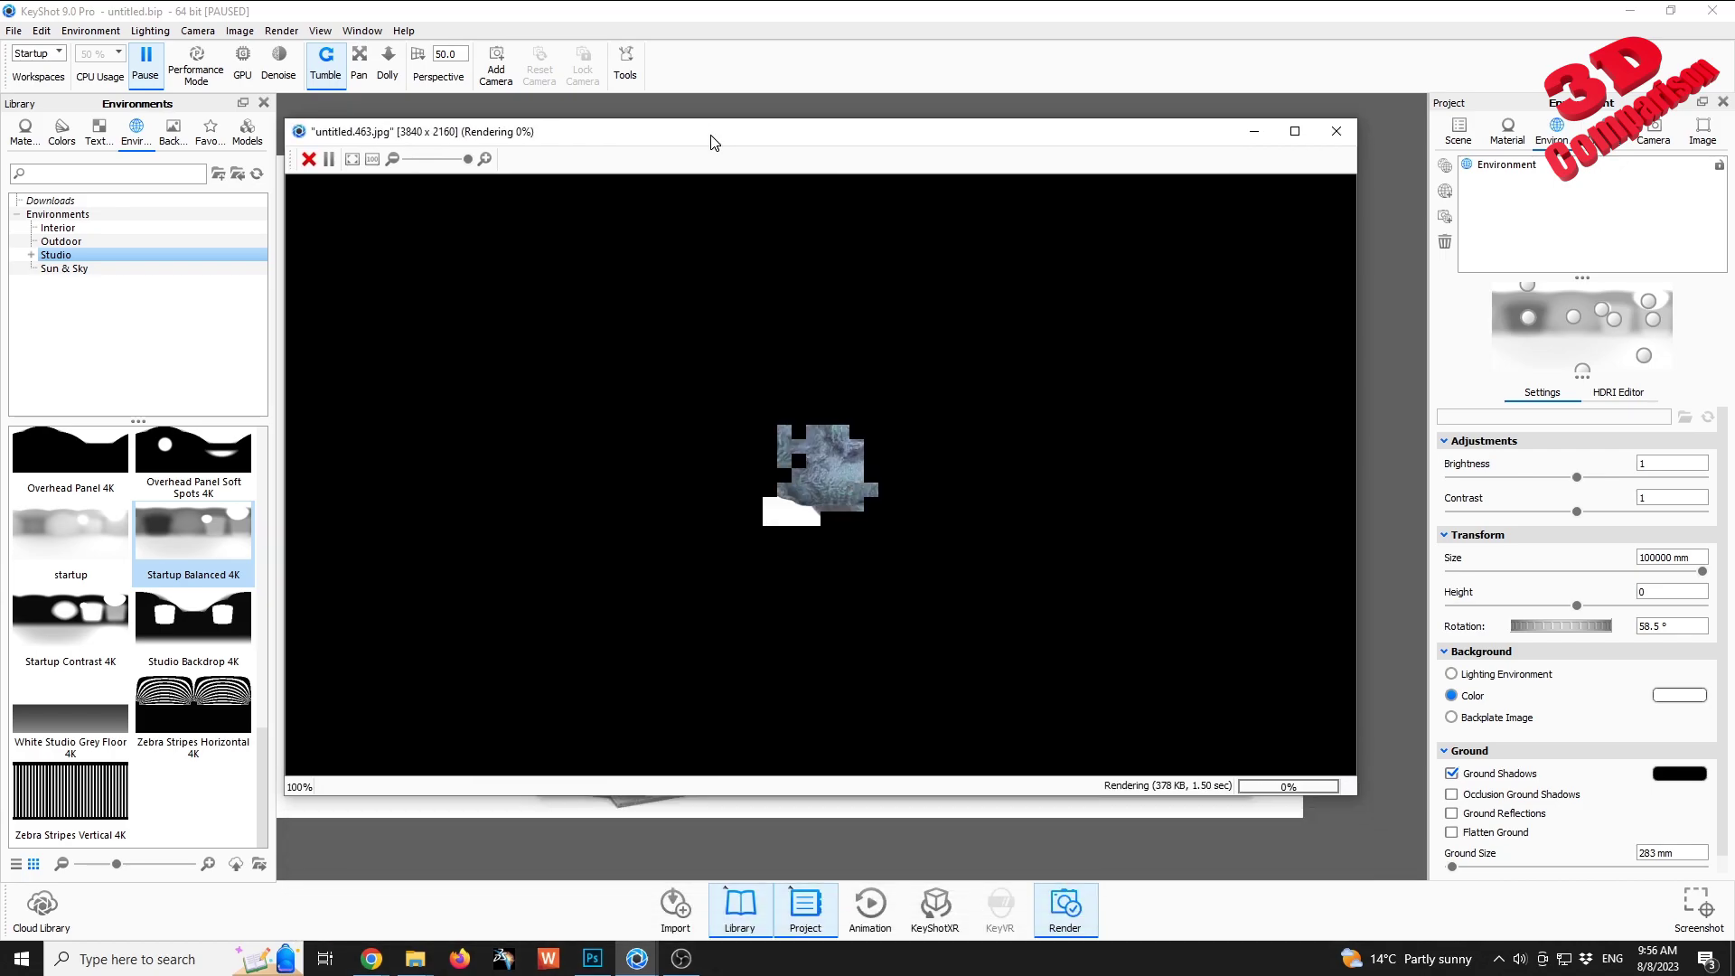
{"action": "scroll", "coordinate": [844, 449], "scroll_direction": "down", "scroll_amount": 5}
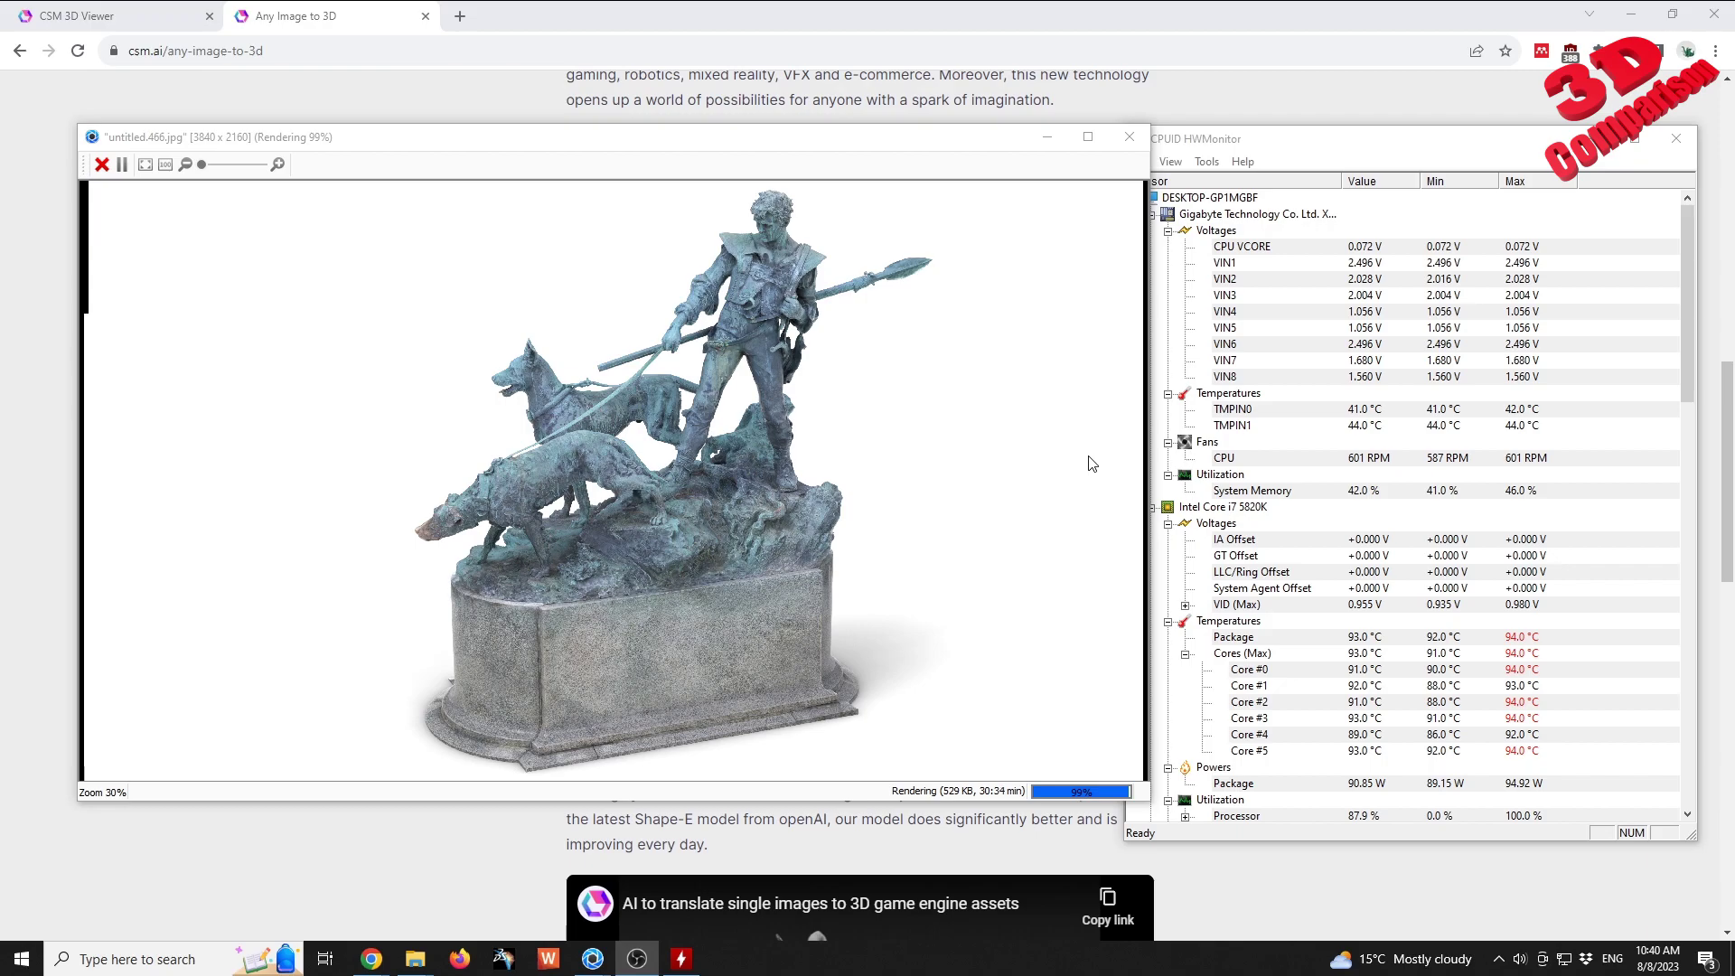
- Bring HWMonitor forward and shift the render window left while the last render finishes
{"action": "left_click", "coordinate": [1389, 163]}
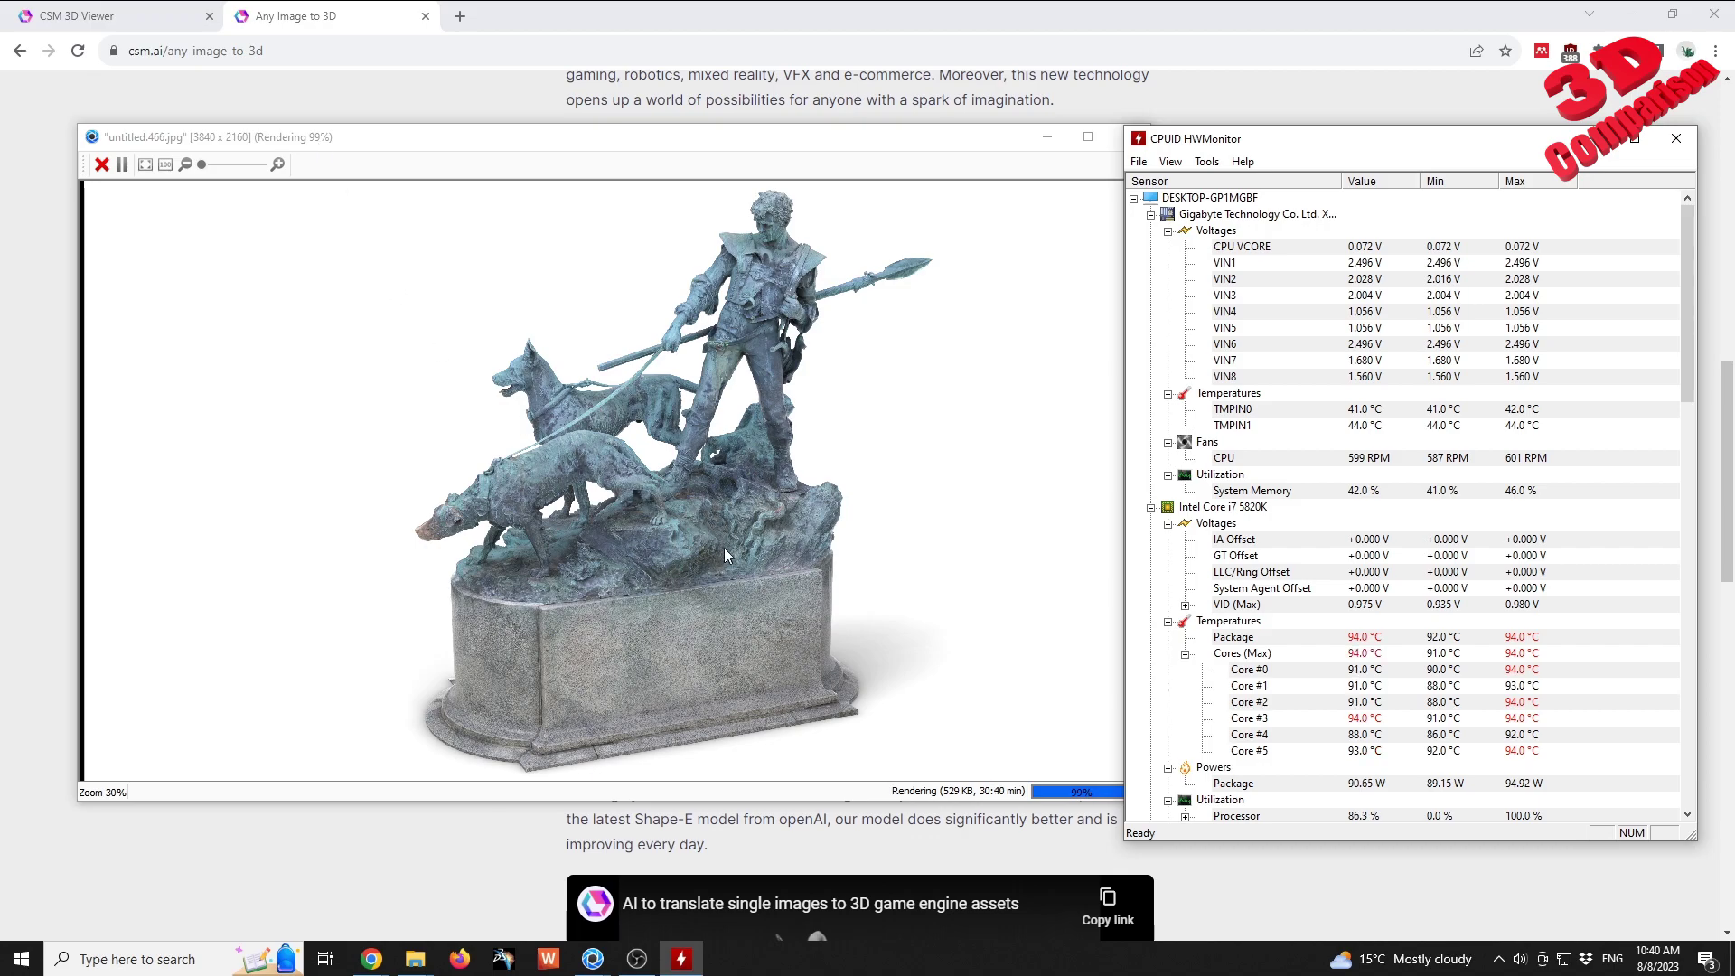
{"action": "left_click_drag", "start_coordinate": [782, 141], "coordinate": [755, 160]}
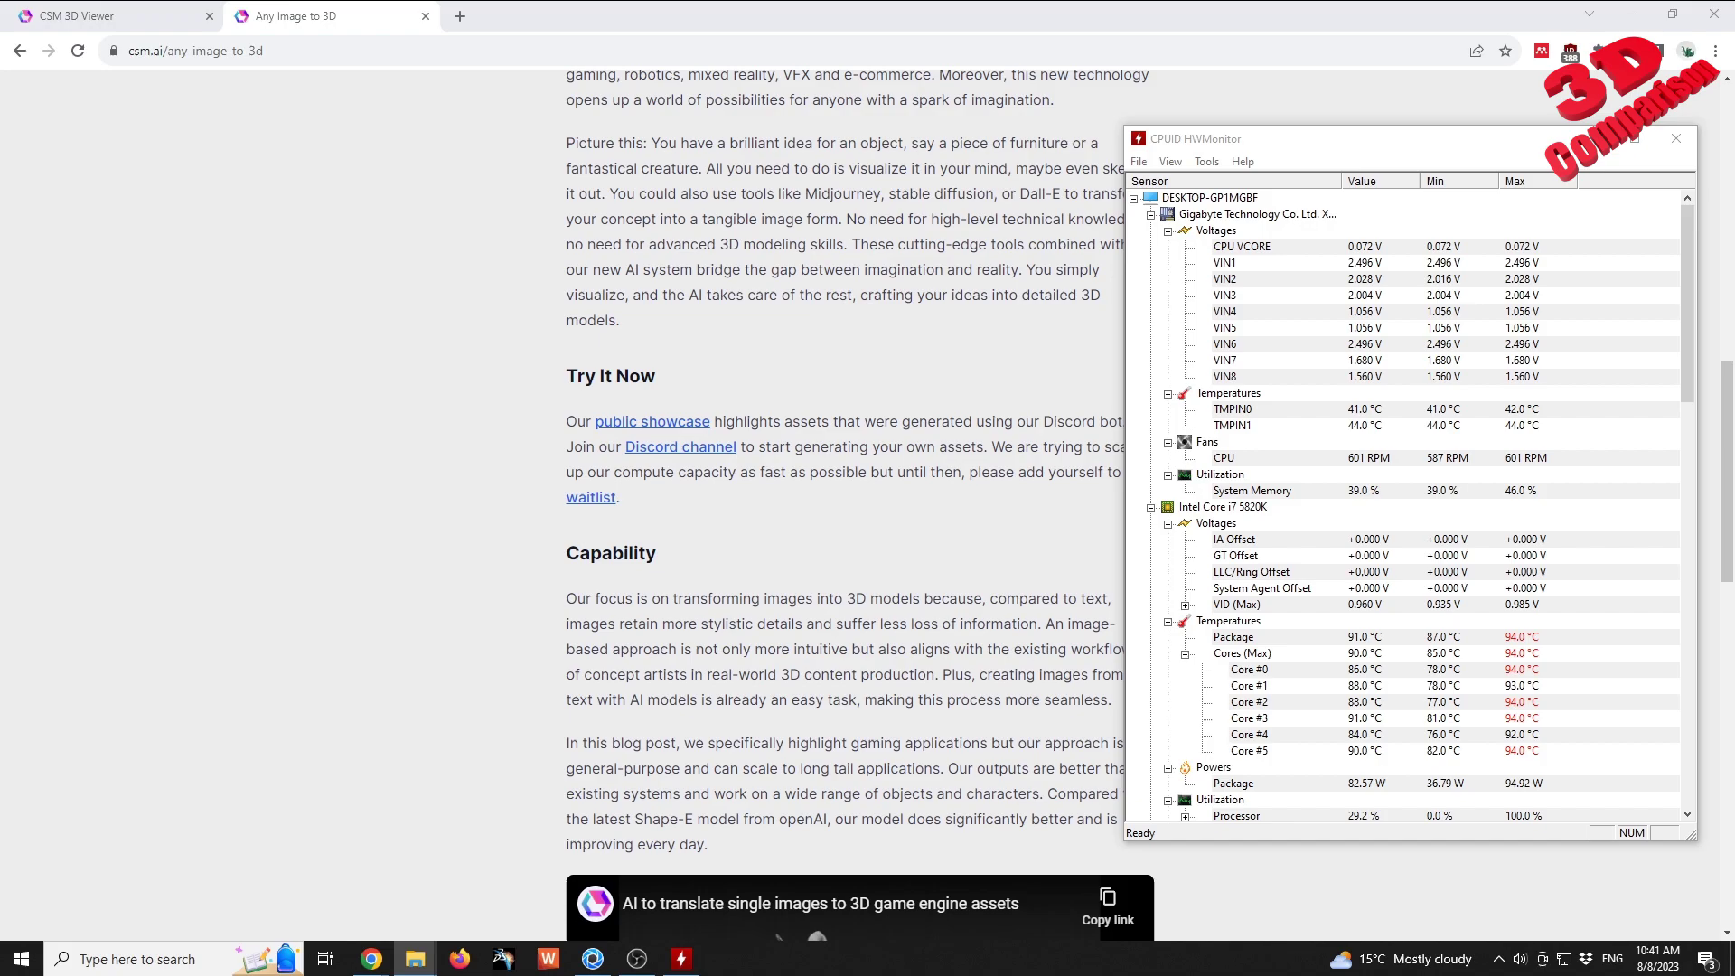
- Open the renders folder, refresh it and view the files as large icons
{"action": "mouse_move", "coordinate": [415, 958]}
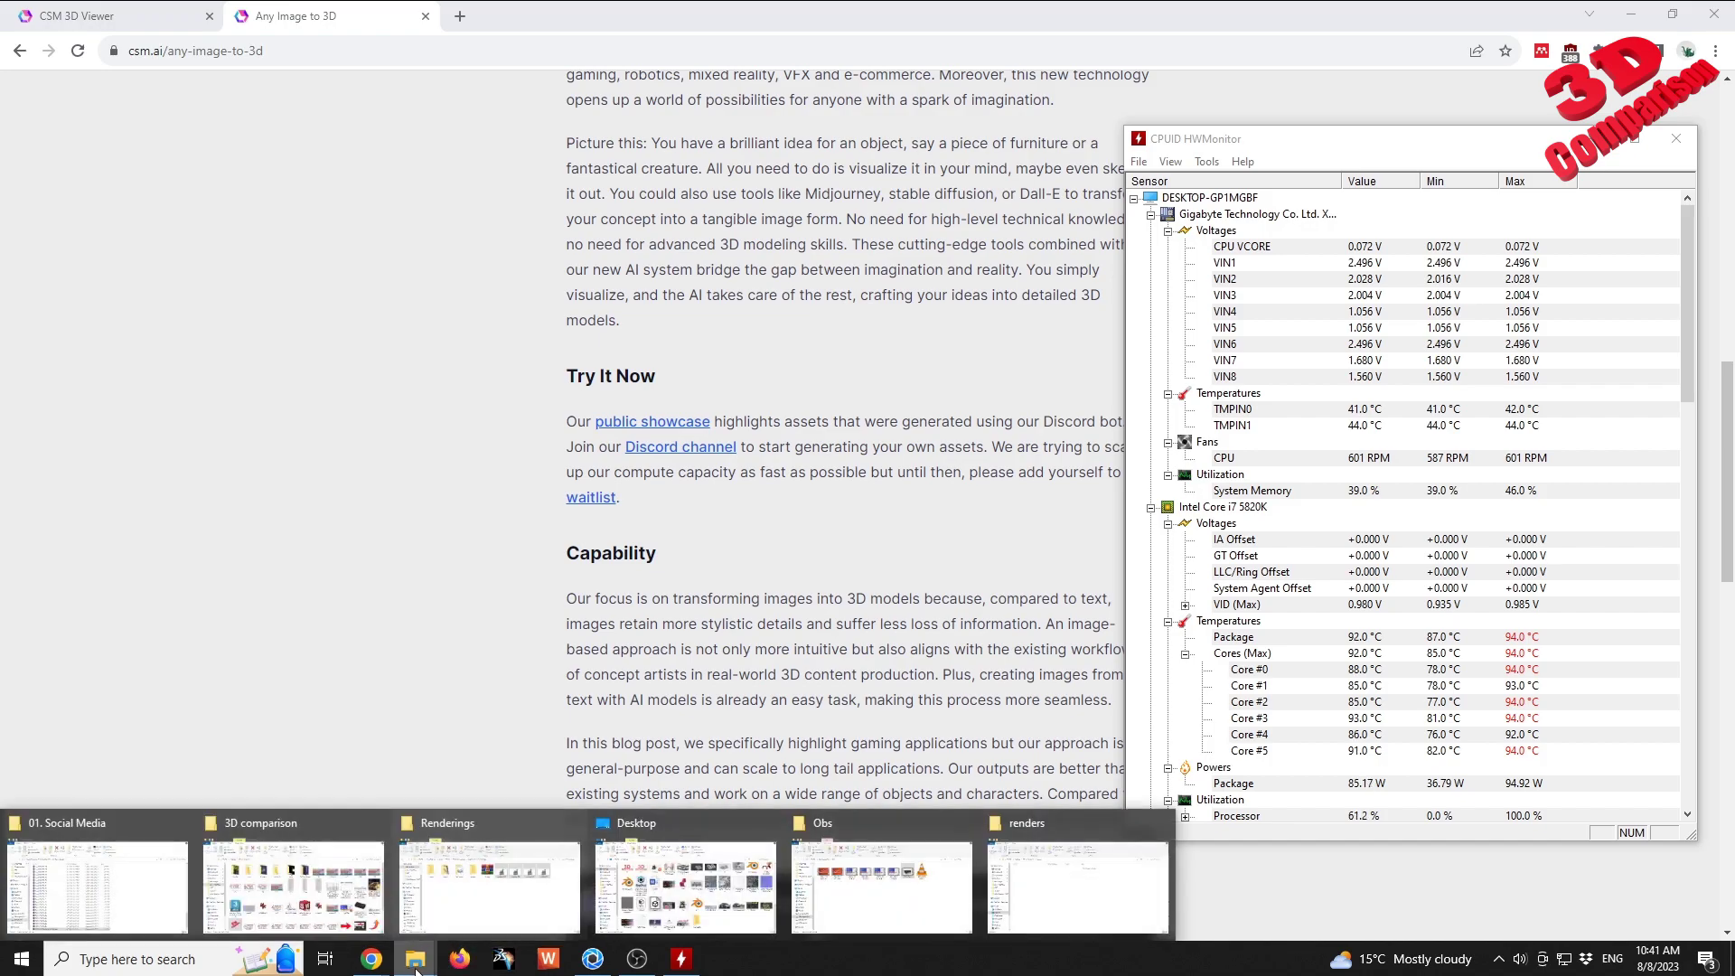
{"action": "left_click", "coordinate": [1079, 872]}
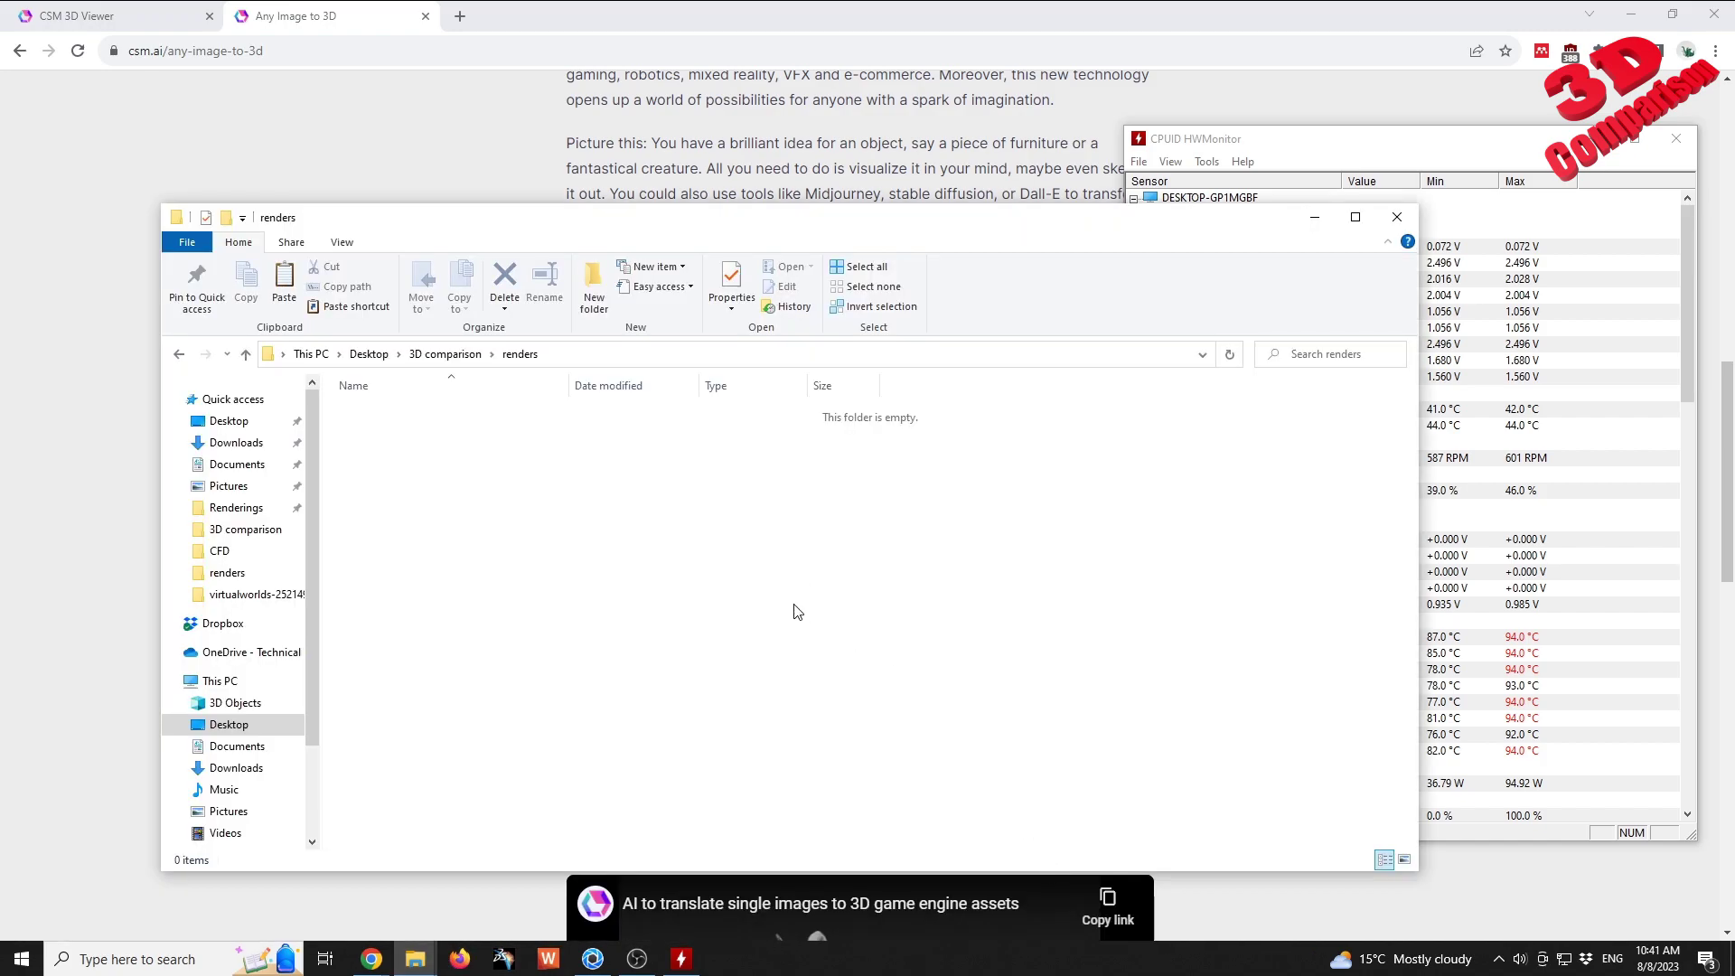
{"action": "key", "text": "ctrl+v"}
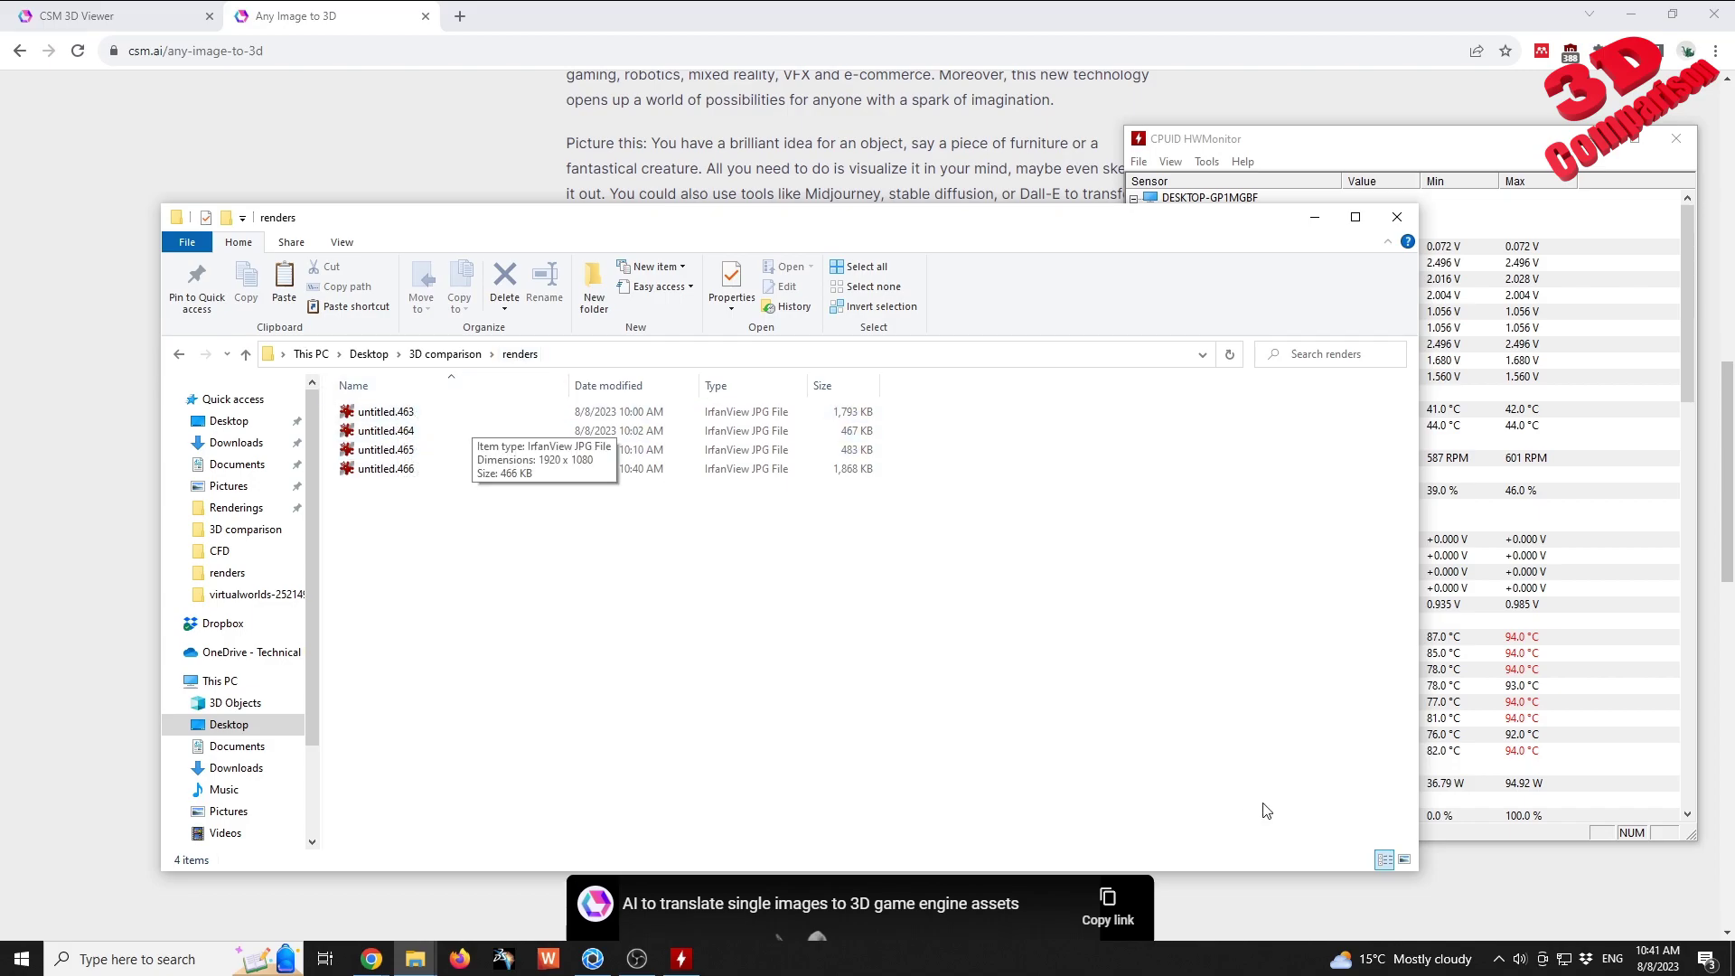
{"action": "left_click", "coordinate": [1405, 860]}
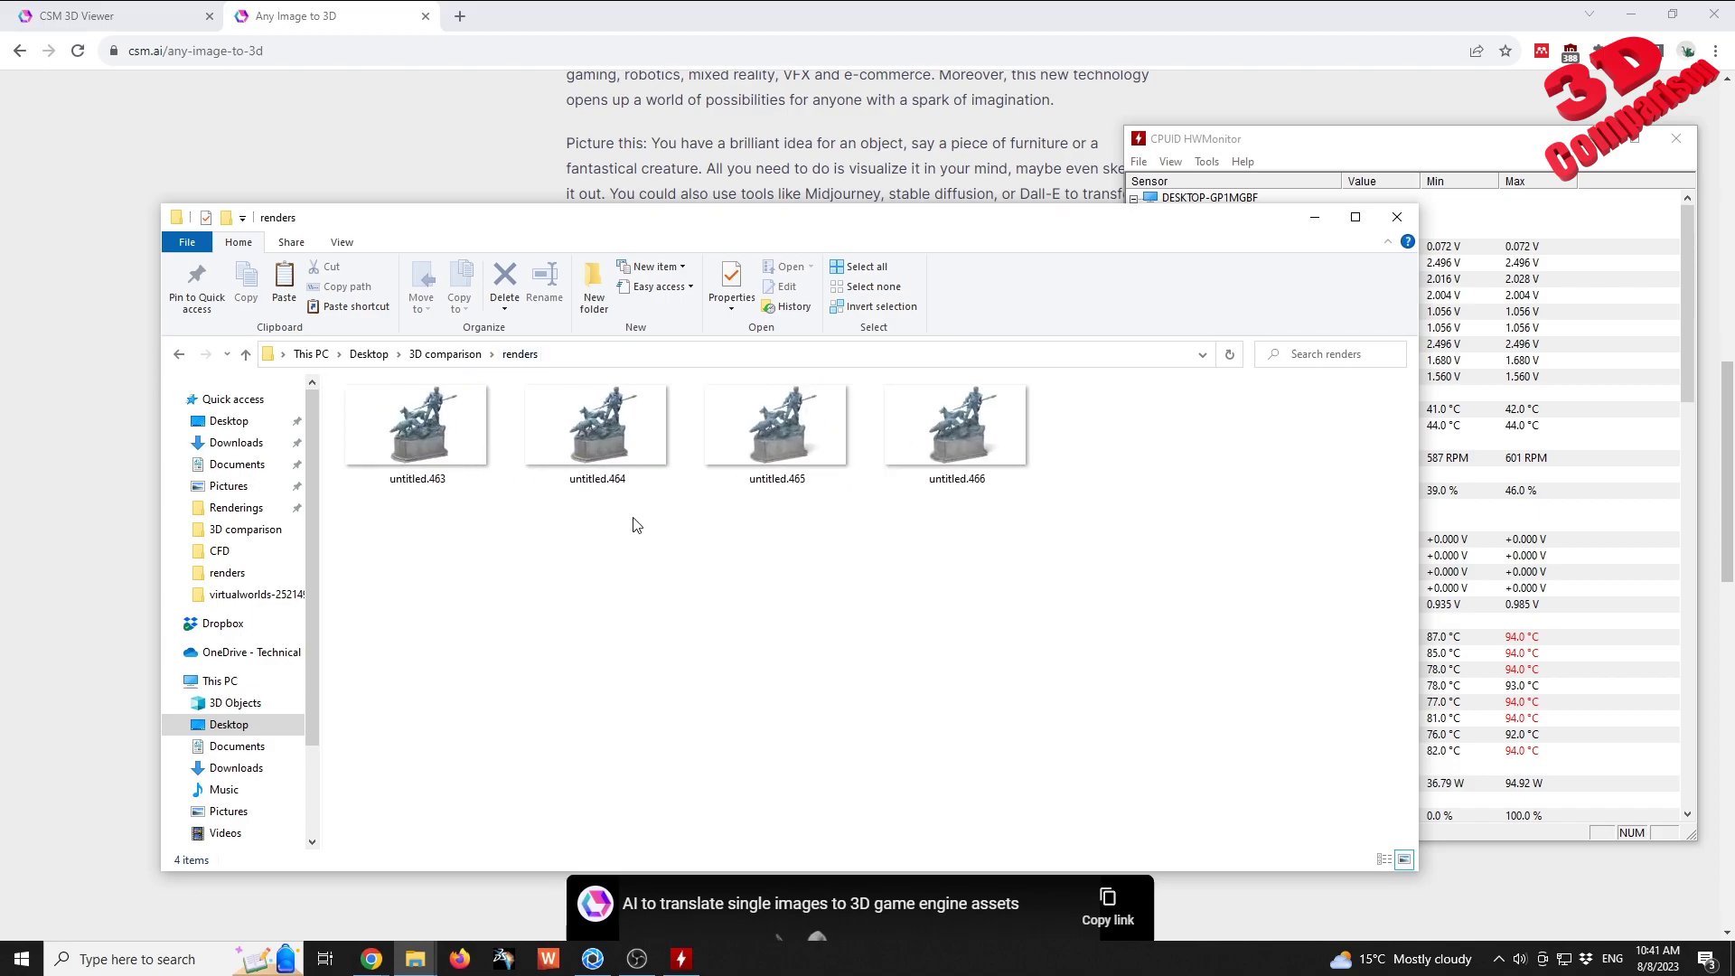
{"action": "scroll", "coordinate": [635, 524], "scroll_direction": "up", "scroll_amount": 1, "text": "ctrl"}
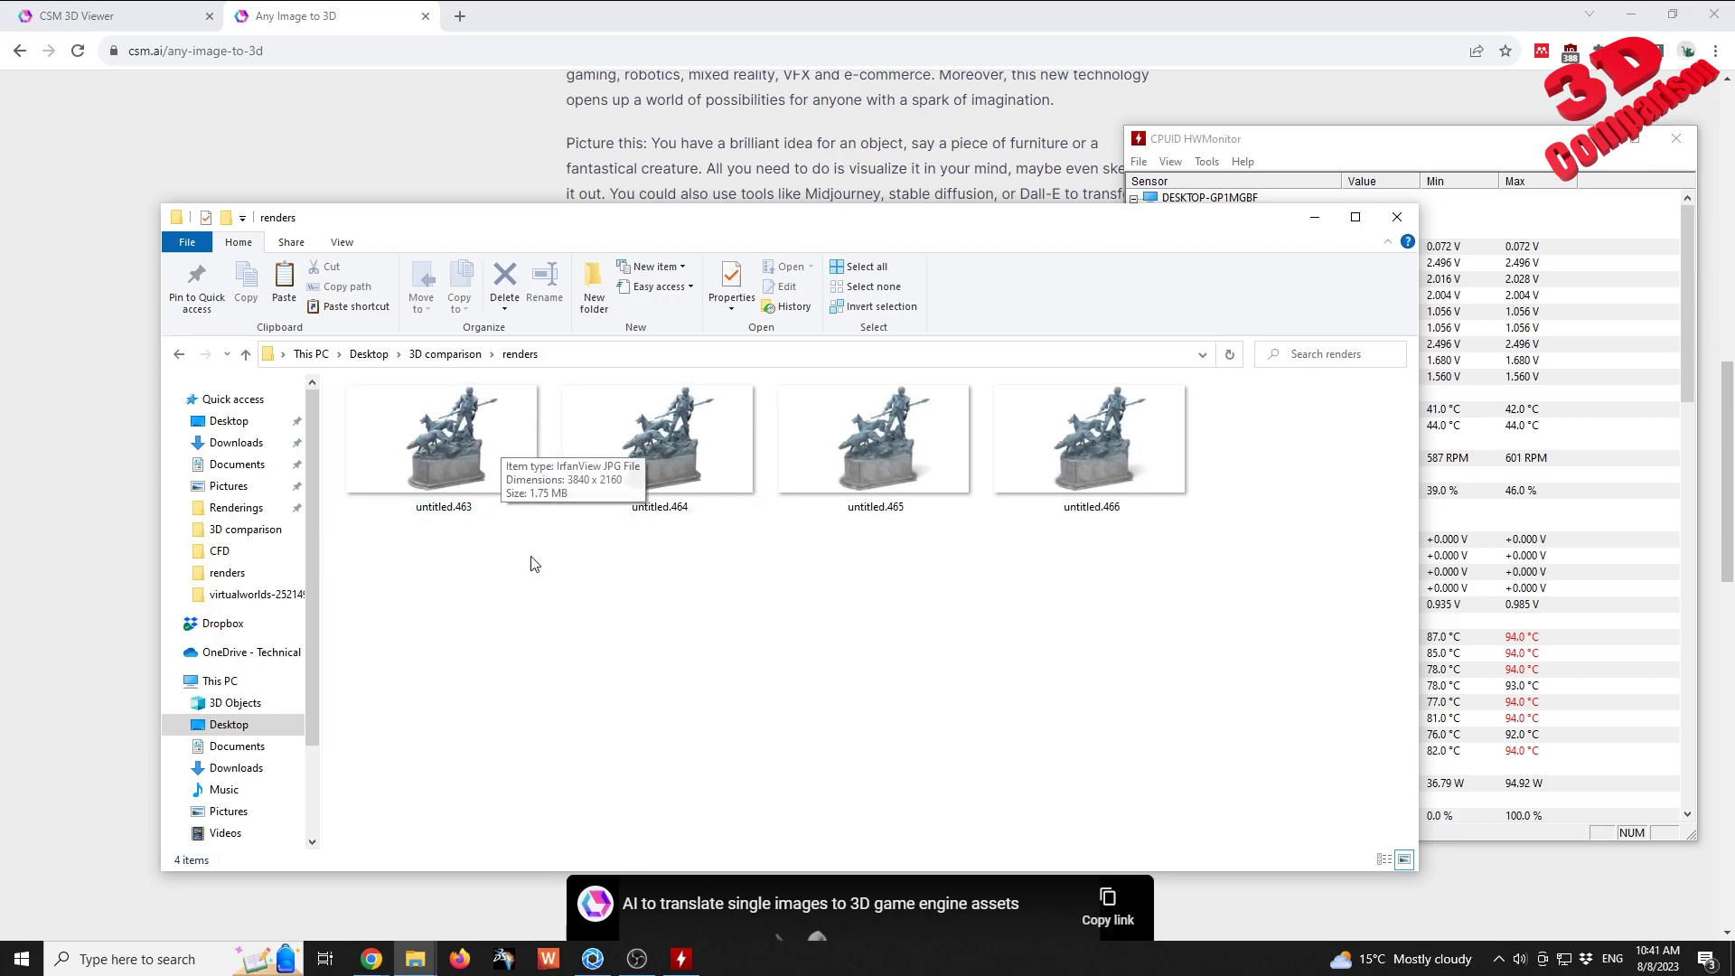
- Rename untitled.463 to 4k_no_shadows and untitled.464 to Fullhd_no_shadows
{"action": "left_click", "coordinate": [511, 461]}
{"action": "key", "text": "F2"}
{"action": "type", "text": "4k_n"}
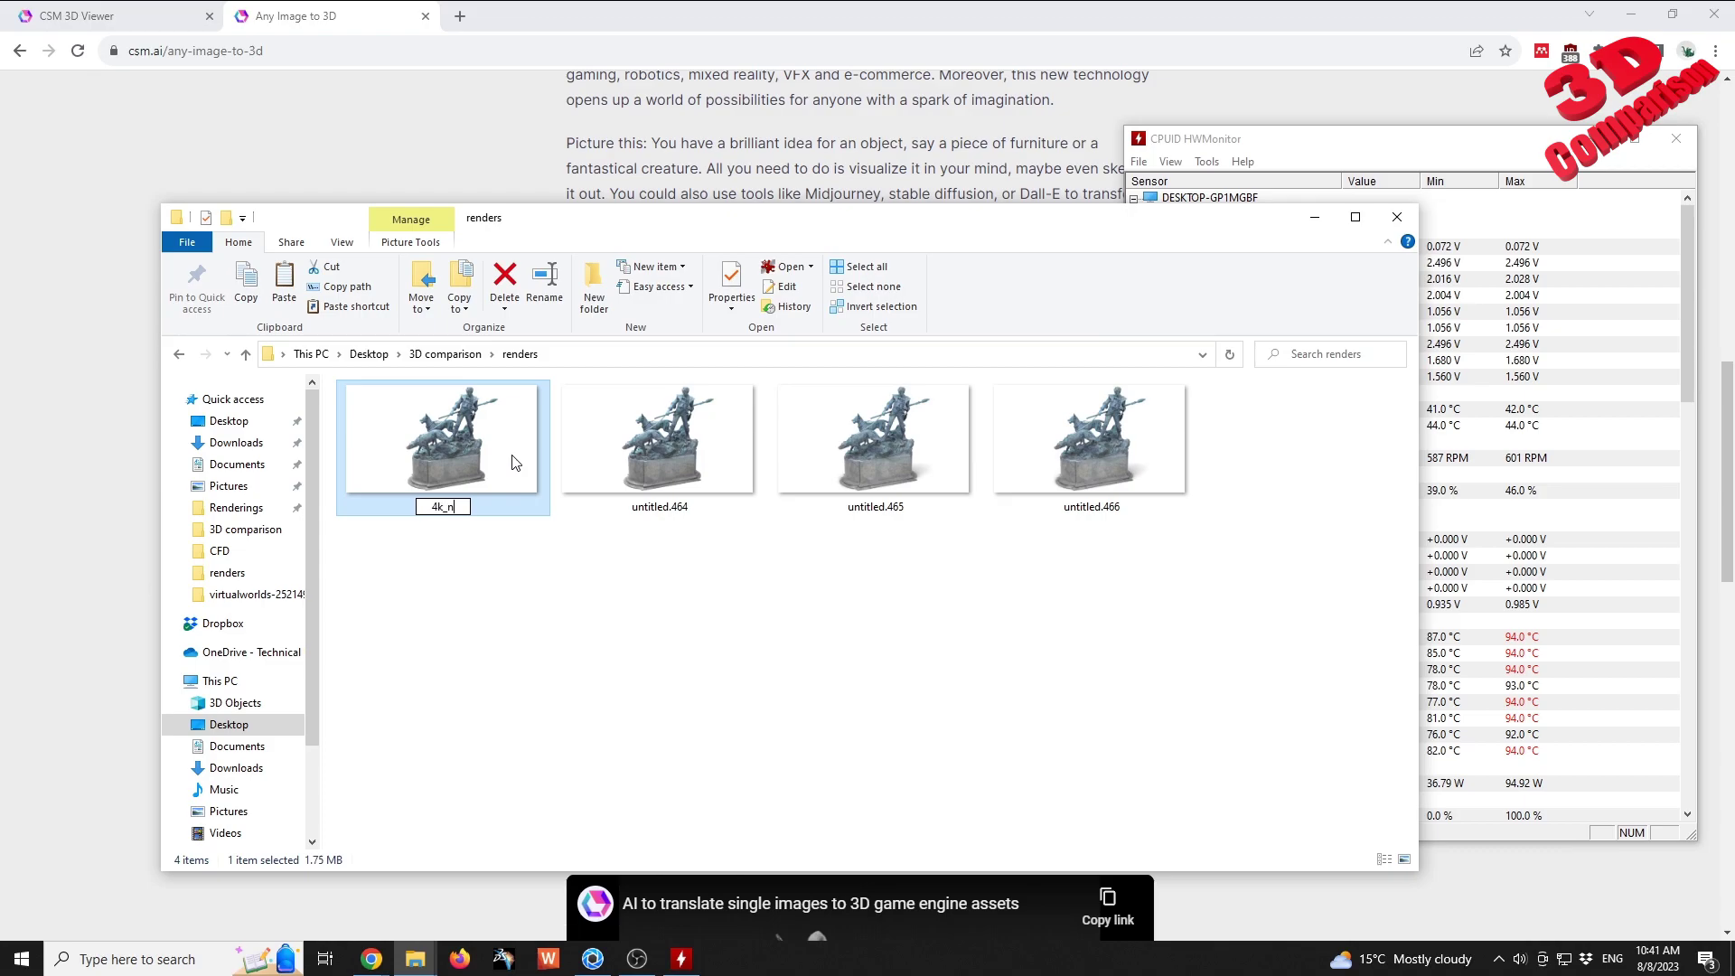
{"action": "type", "text": "o_shadows"}
{"action": "key", "text": "Tab"}
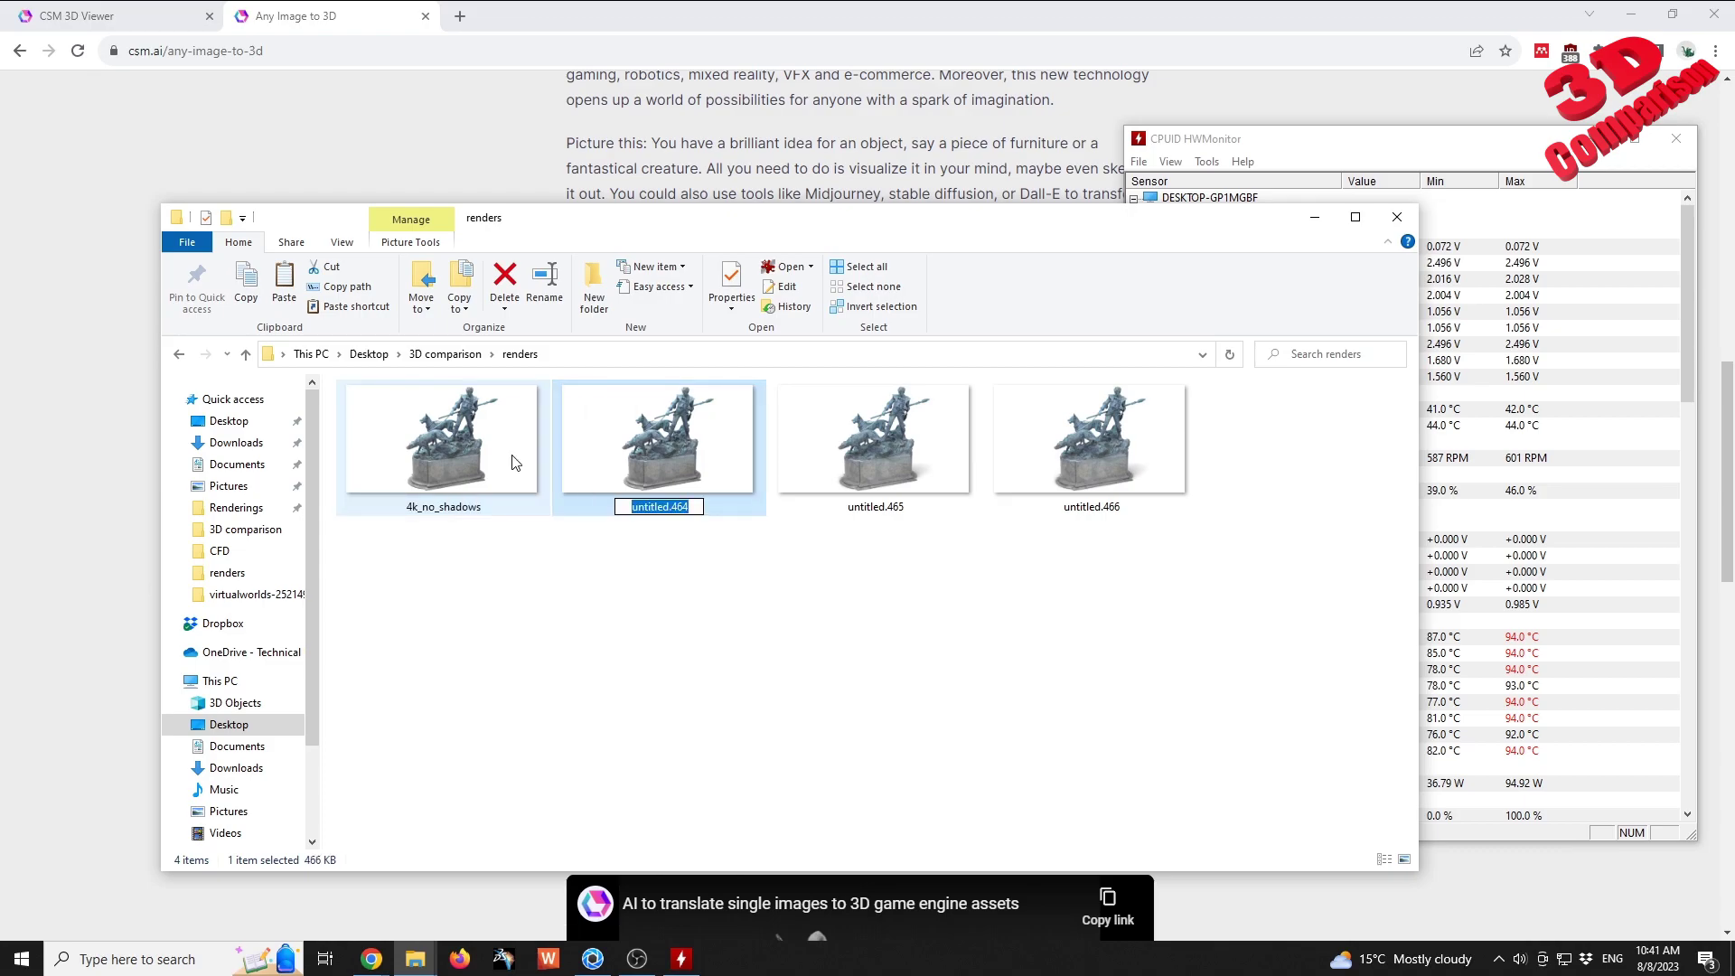
{"action": "type", "text": "Fullhd_no_shadows"}
{"action": "key", "text": "Return"}
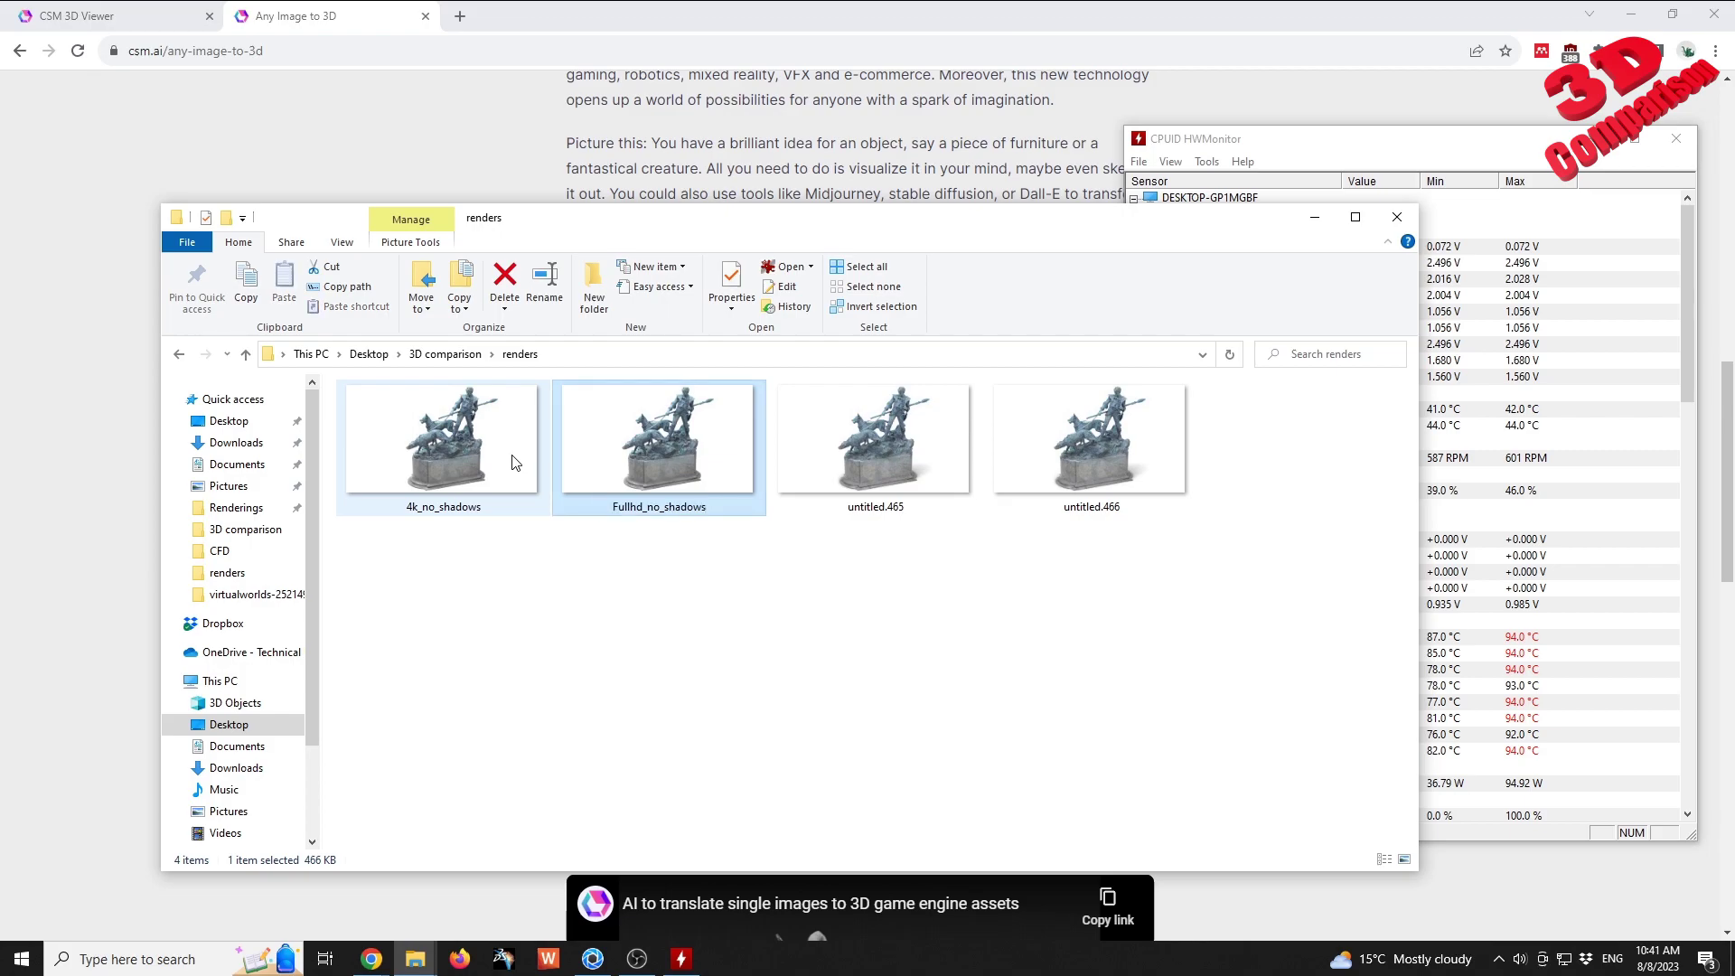
- Rename untitled.465 to Fullhd_shadows and untitled.466 to 4k_shadows, then return to the browser
{"action": "left_click", "coordinate": [957, 441]}
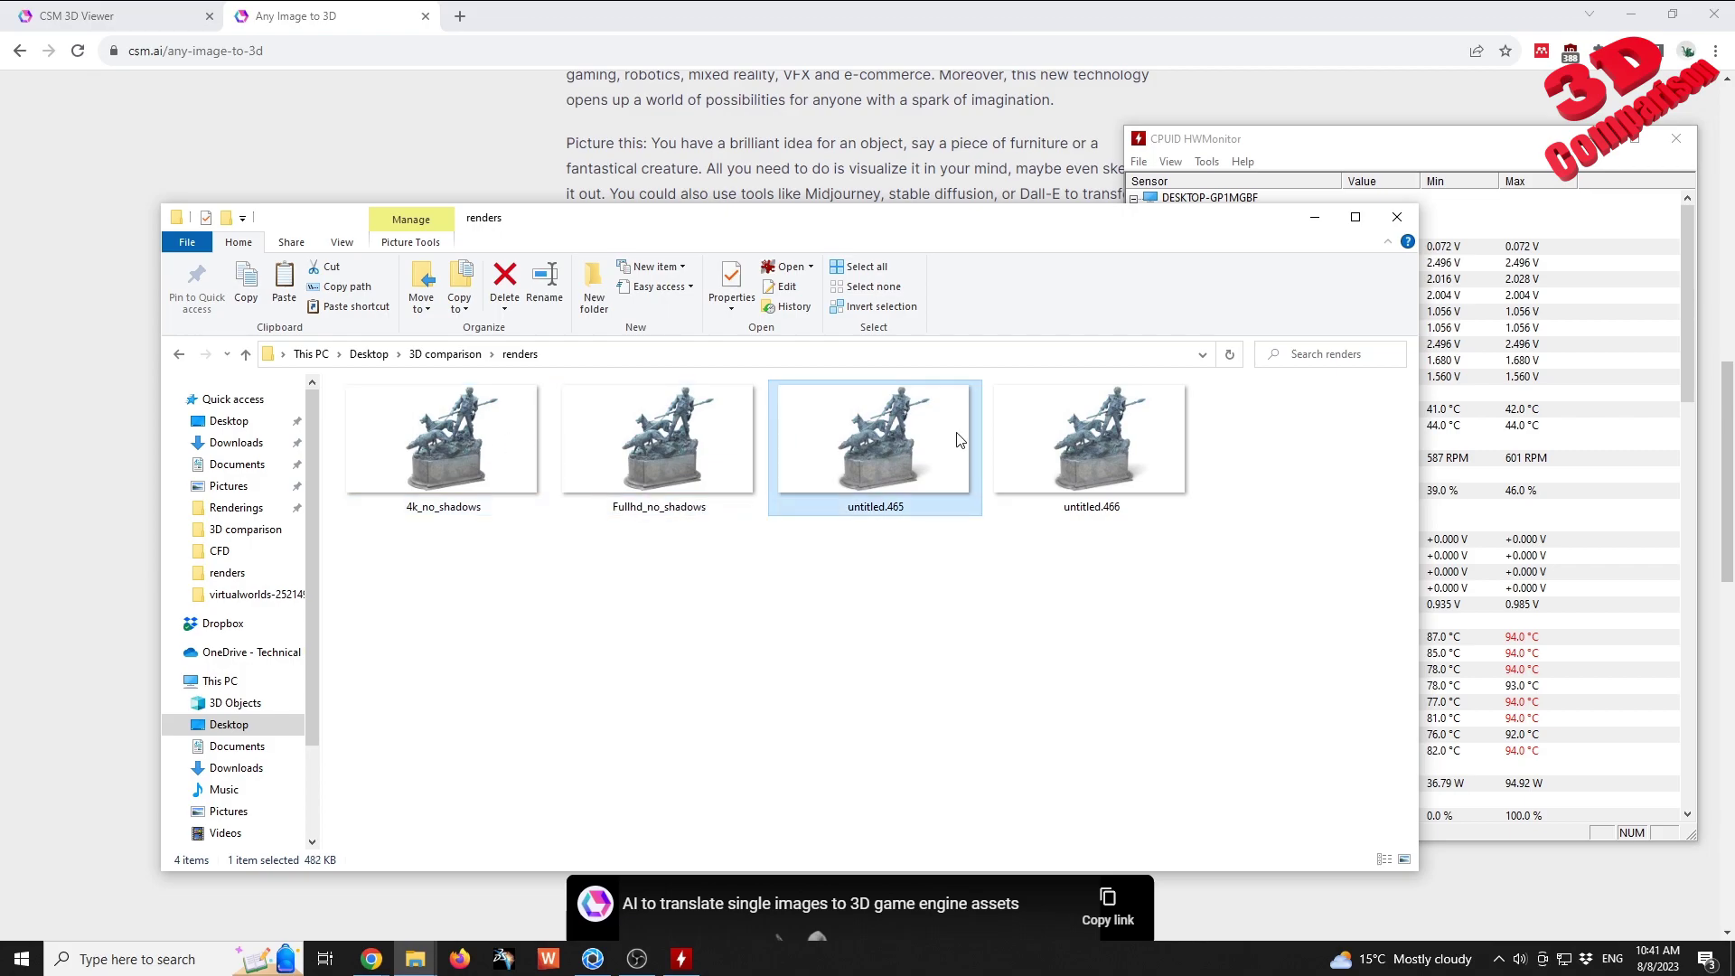
{"action": "key", "text": "F2"}
{"action": "type", "text": "Fullhd_shadows"}
{"action": "key", "text": "Tab"}
{"action": "type", "text": "Fullhd_shadows"}
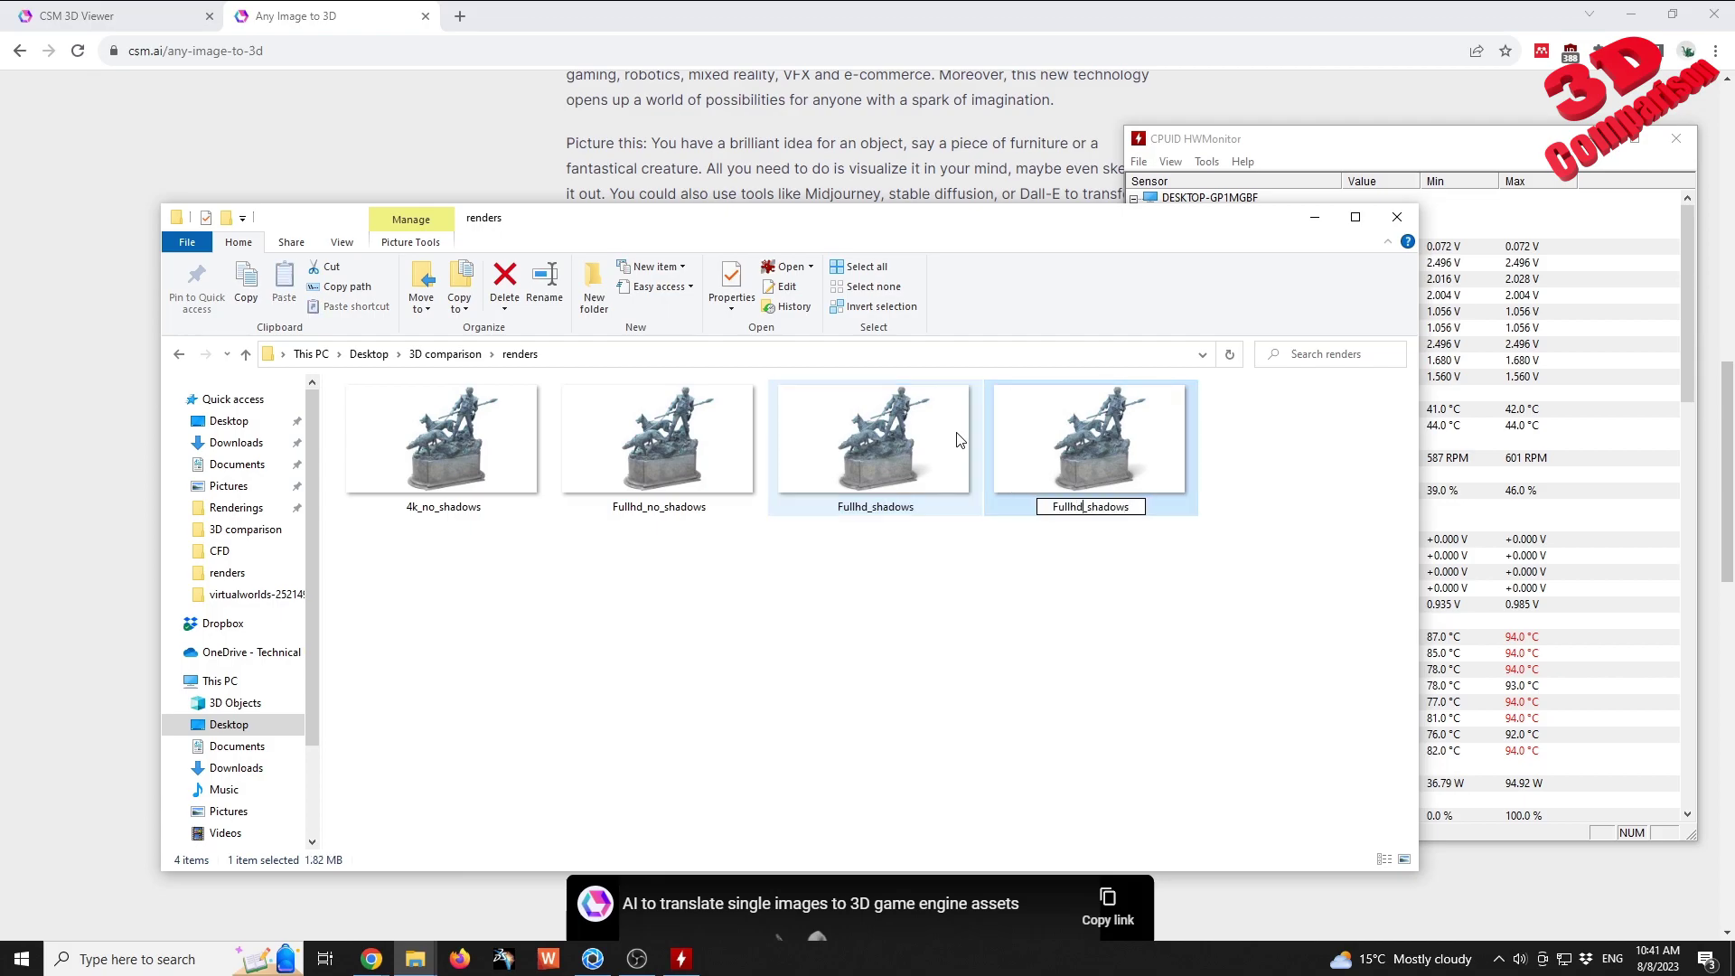
{"action": "type", "text": "4k"}
{"action": "key", "text": "Return"}
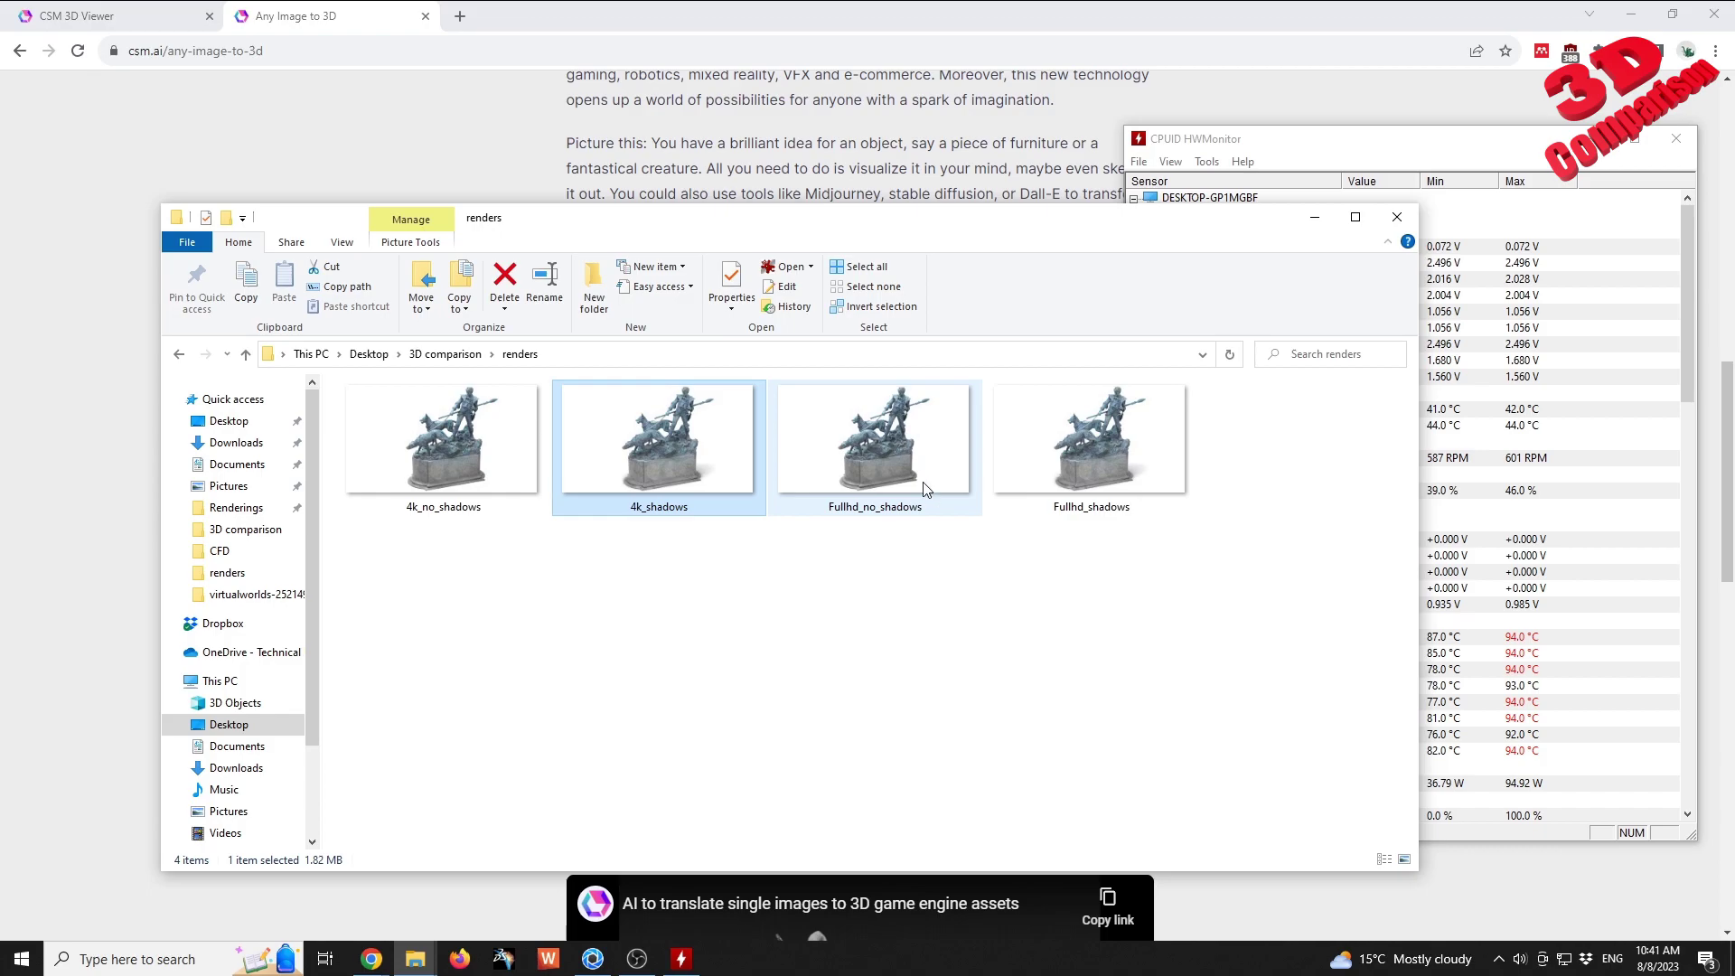
{"action": "left_click", "coordinate": [491, 138]}
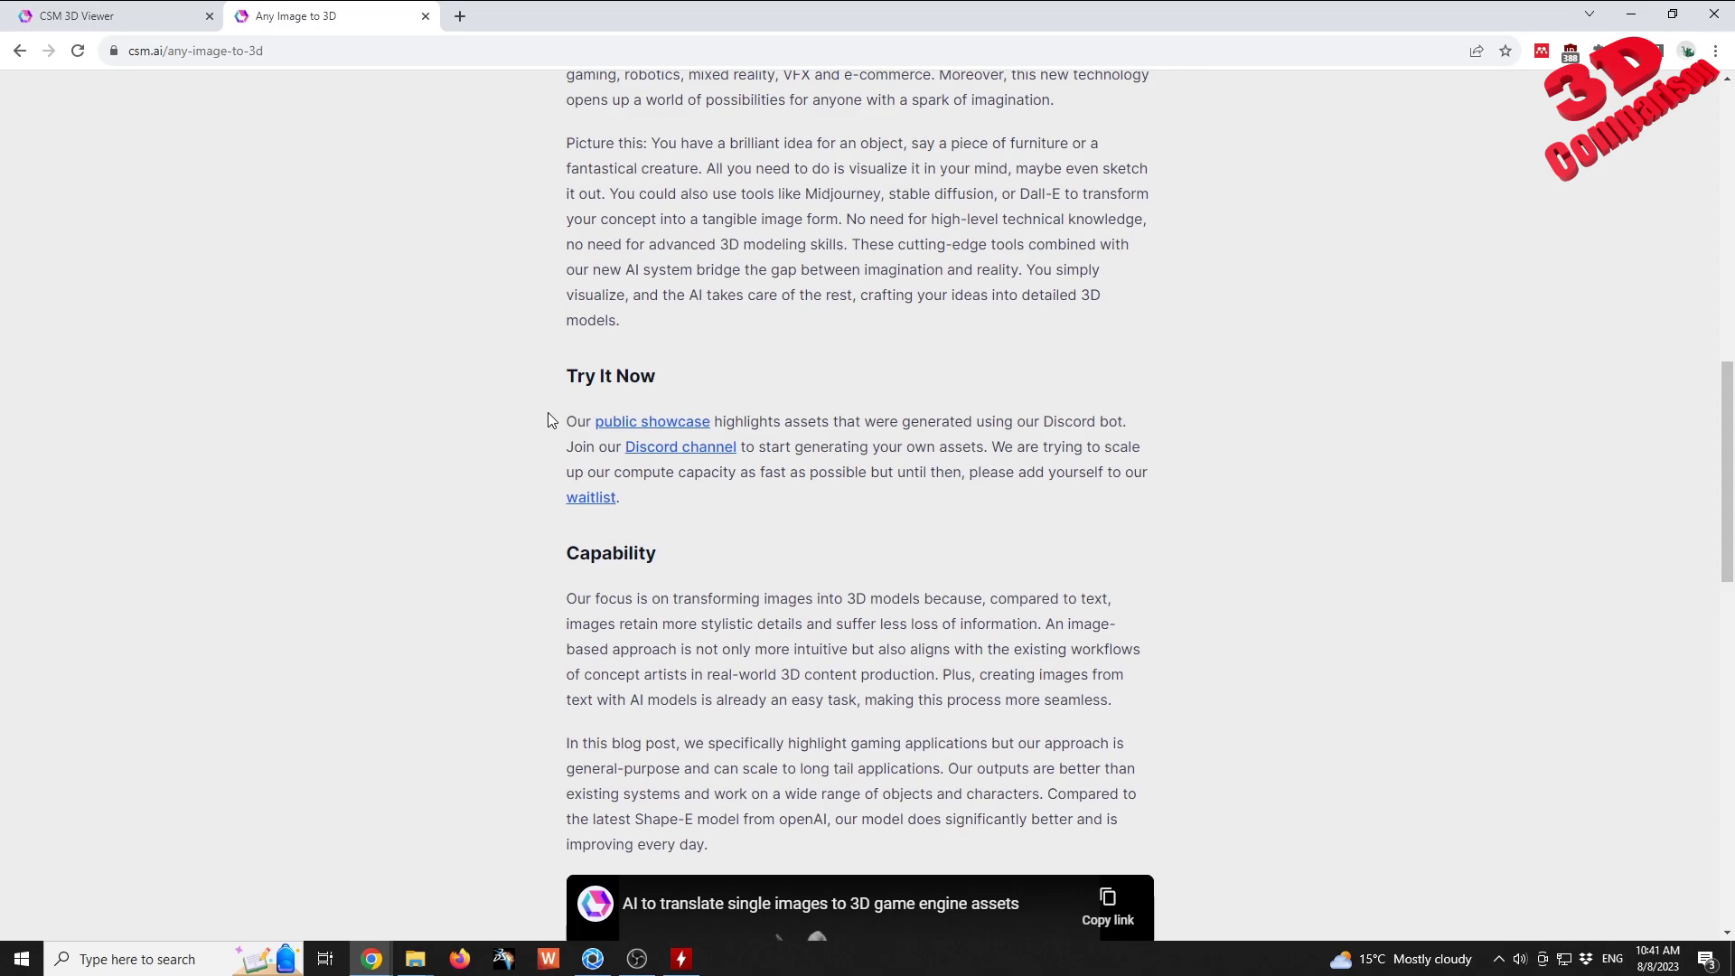
- Highlight the compute-capacity phrase in the article, clear it, then switch to the CSM 3D Viewer tab
{"action": "scroll", "coordinate": [560, 425], "scroll_direction": "up", "scroll_amount": 1}
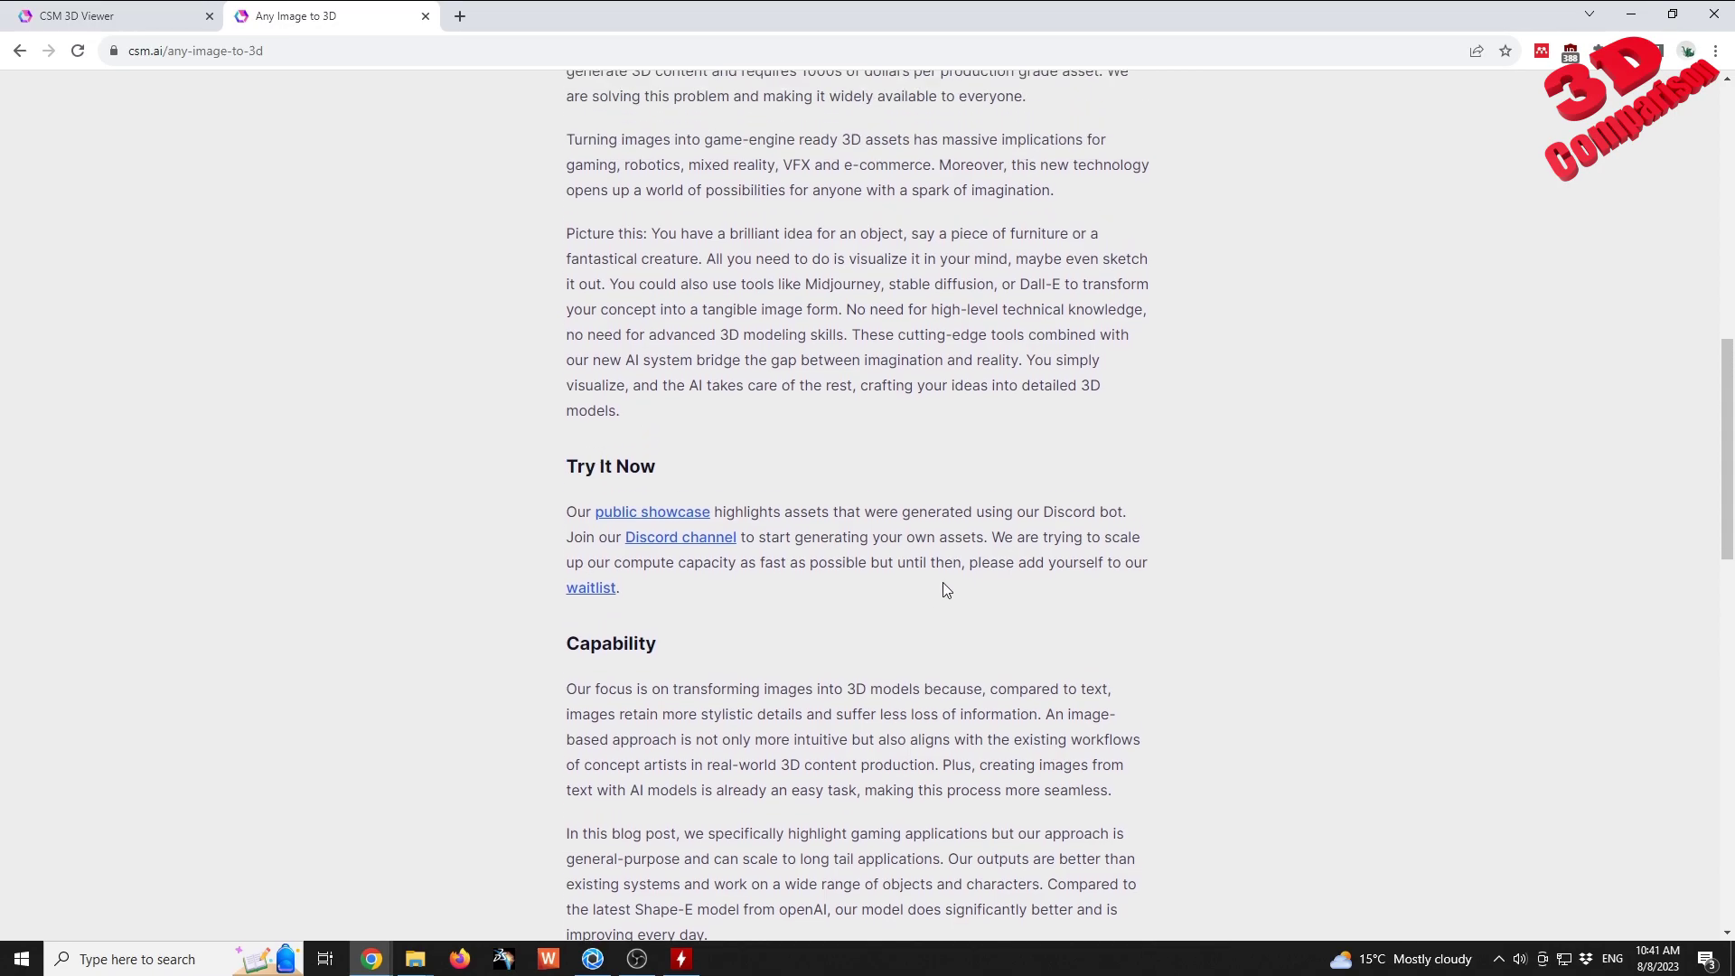
{"action": "left_click_drag", "start_coordinate": [653, 561], "coordinate": [790, 561]}
{"action": "left_click", "coordinate": [1079, 582]}
{"action": "left_click", "coordinate": [144, 13]}
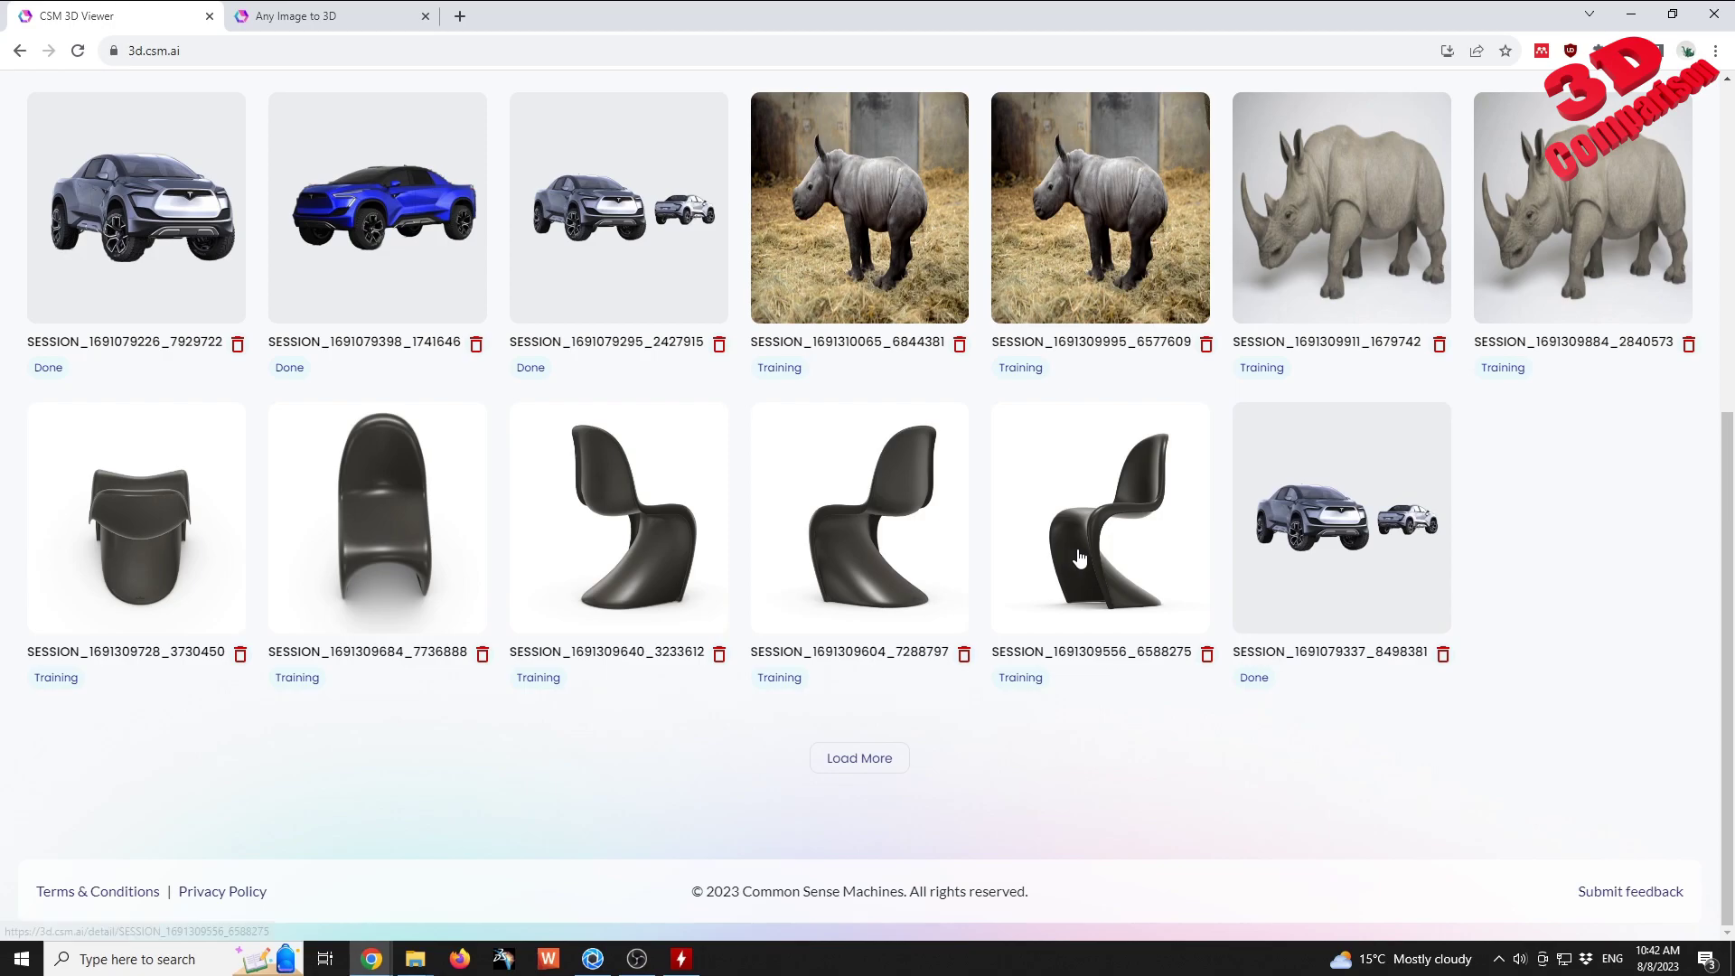
- In the renders folder, select Fullhd_no_shadows instead of 4k_shadows, then return to the CSM assets page
{"action": "scroll", "coordinate": [903, 533], "scroll_direction": "up", "scroll_amount": 6}
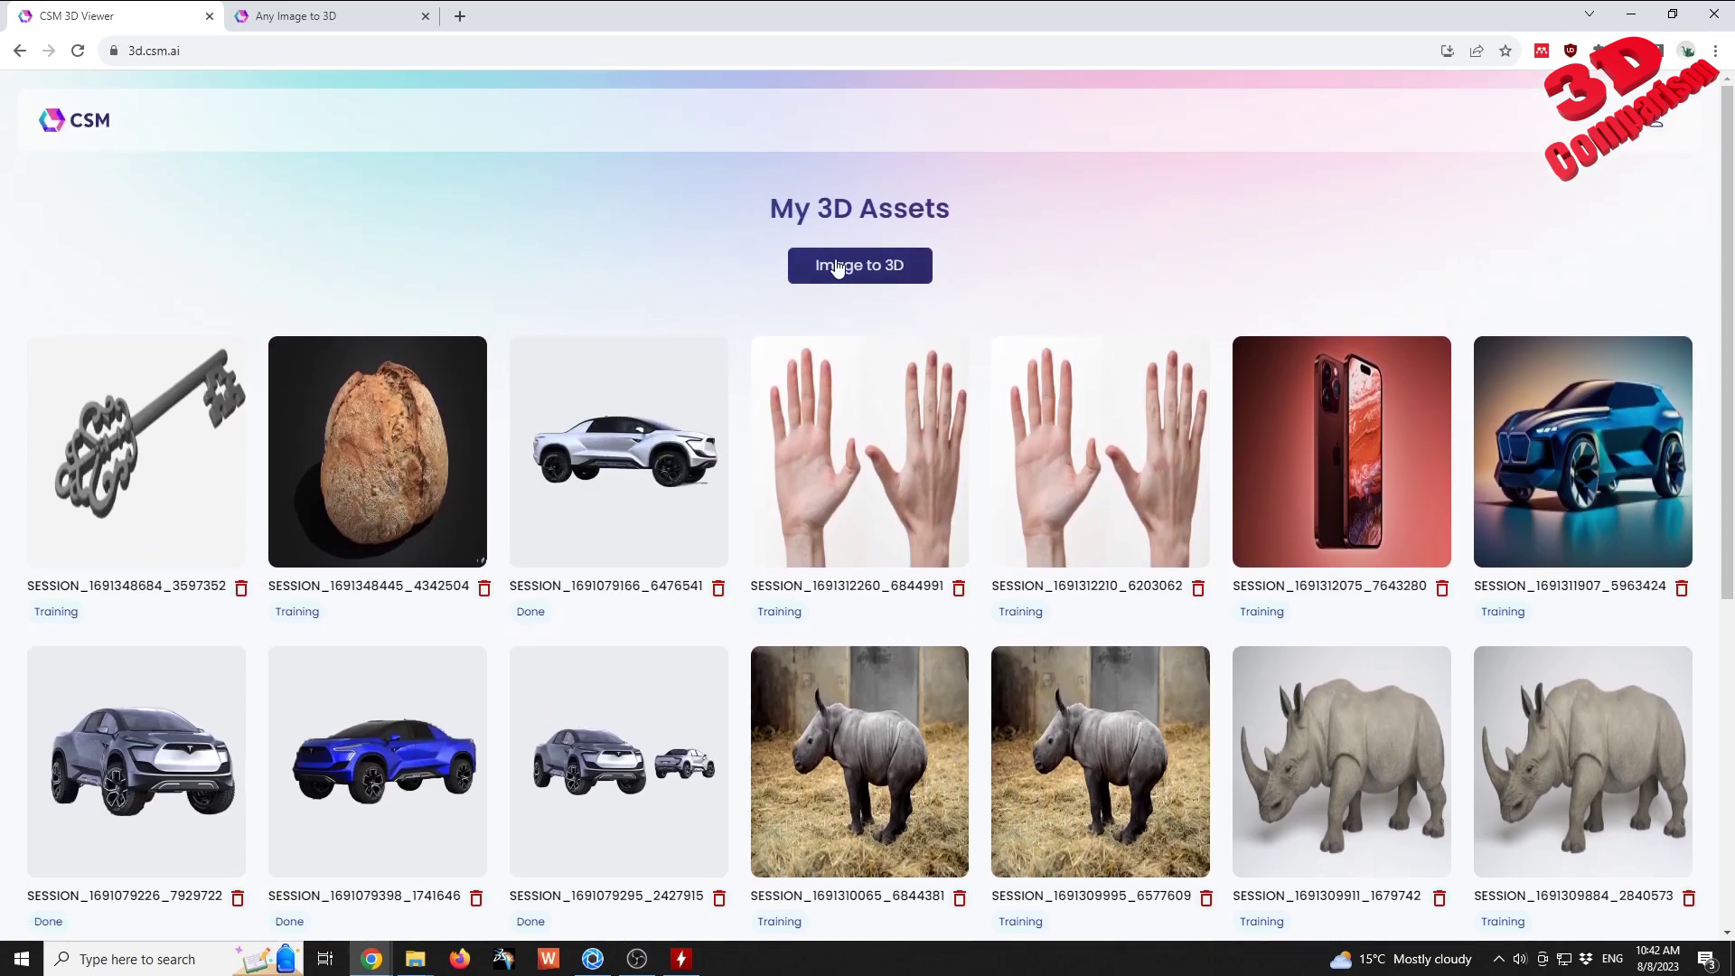
{"action": "mouse_move", "coordinate": [418, 958]}
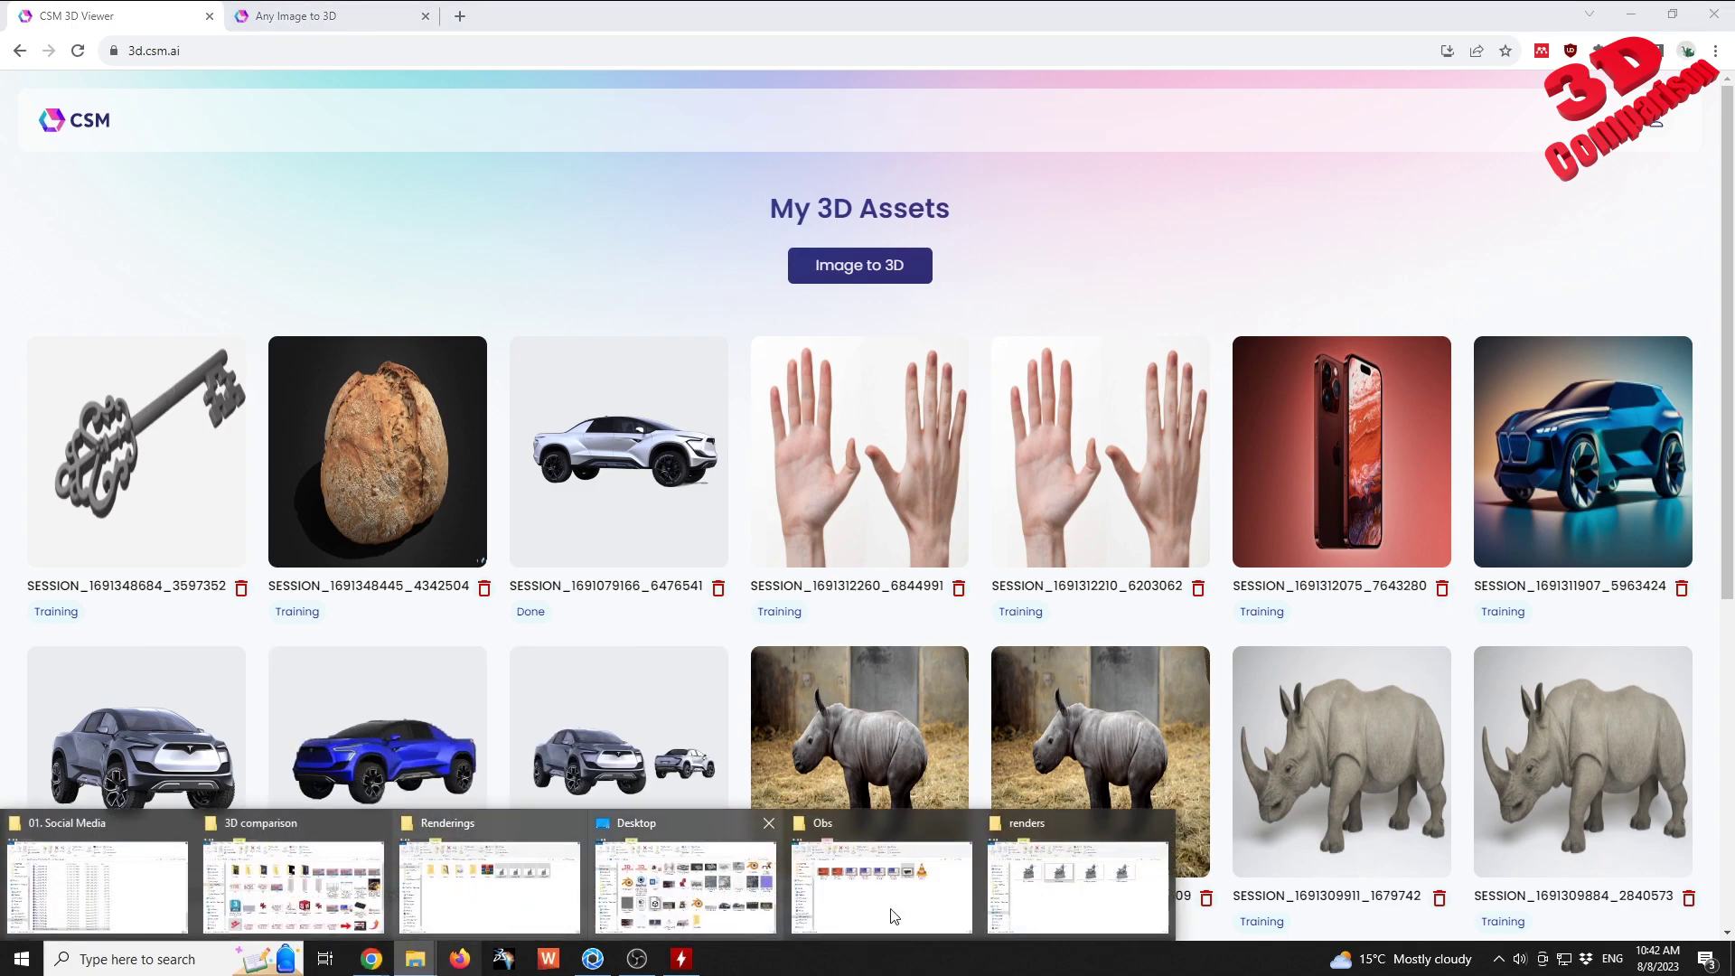
{"action": "left_click", "coordinate": [1003, 822]}
{"action": "left_click", "coordinate": [637, 587]}
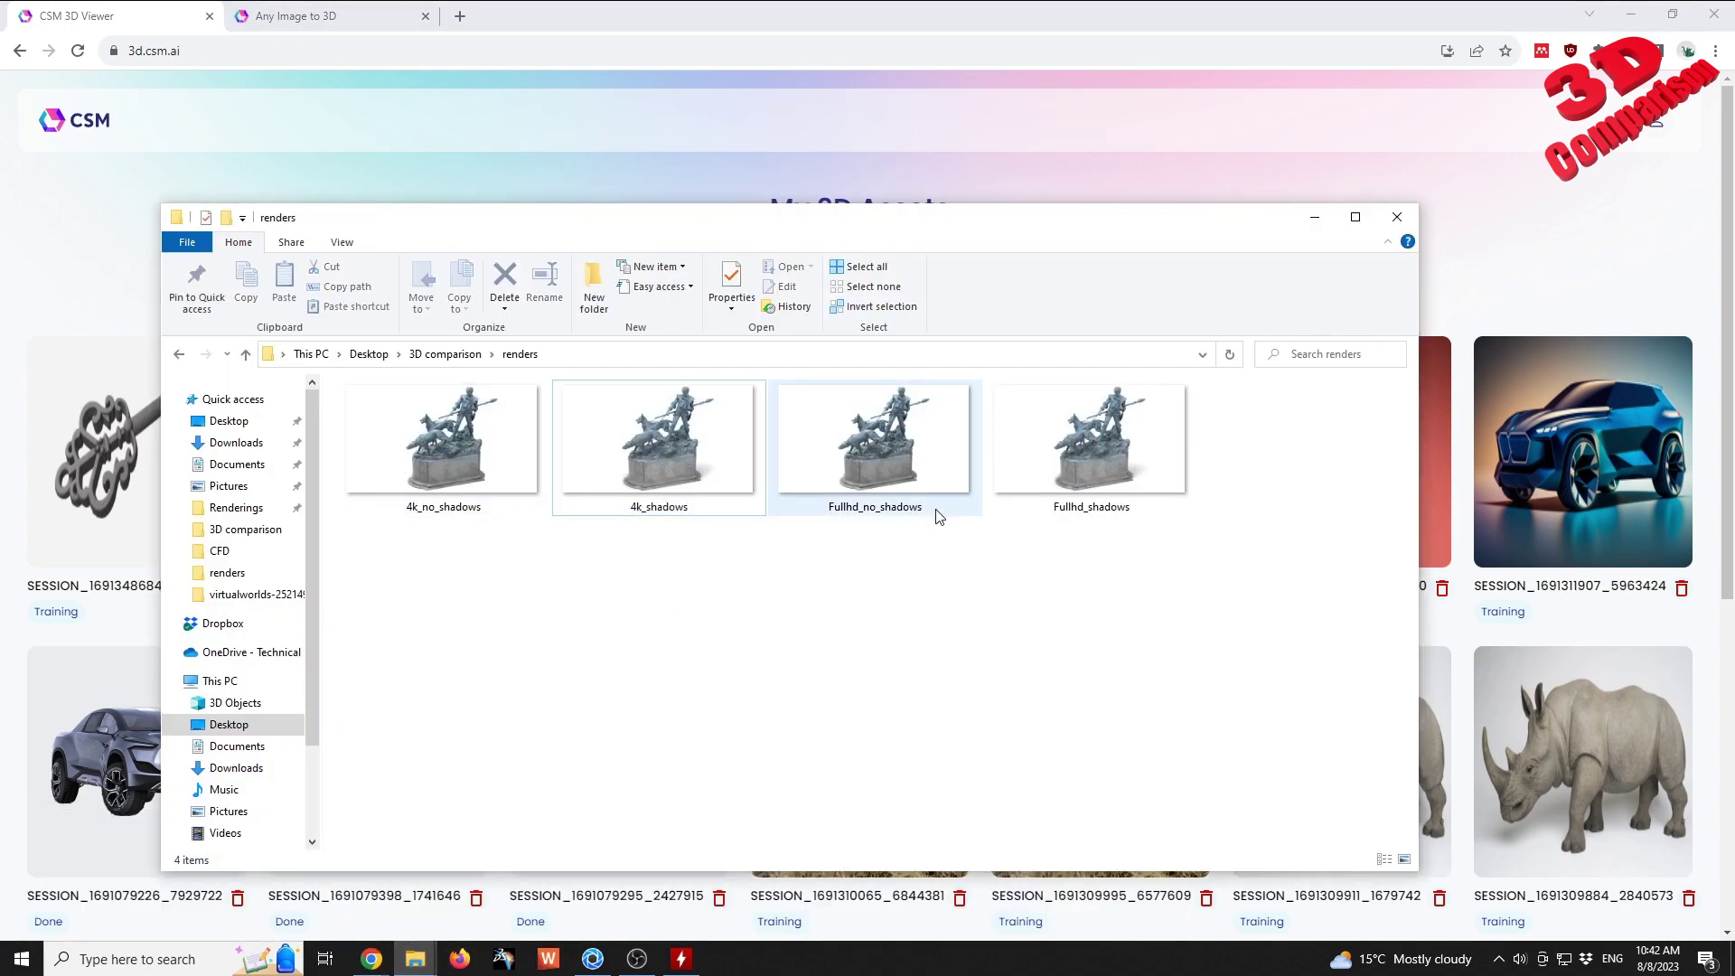
{"action": "left_click", "coordinate": [904, 443]}
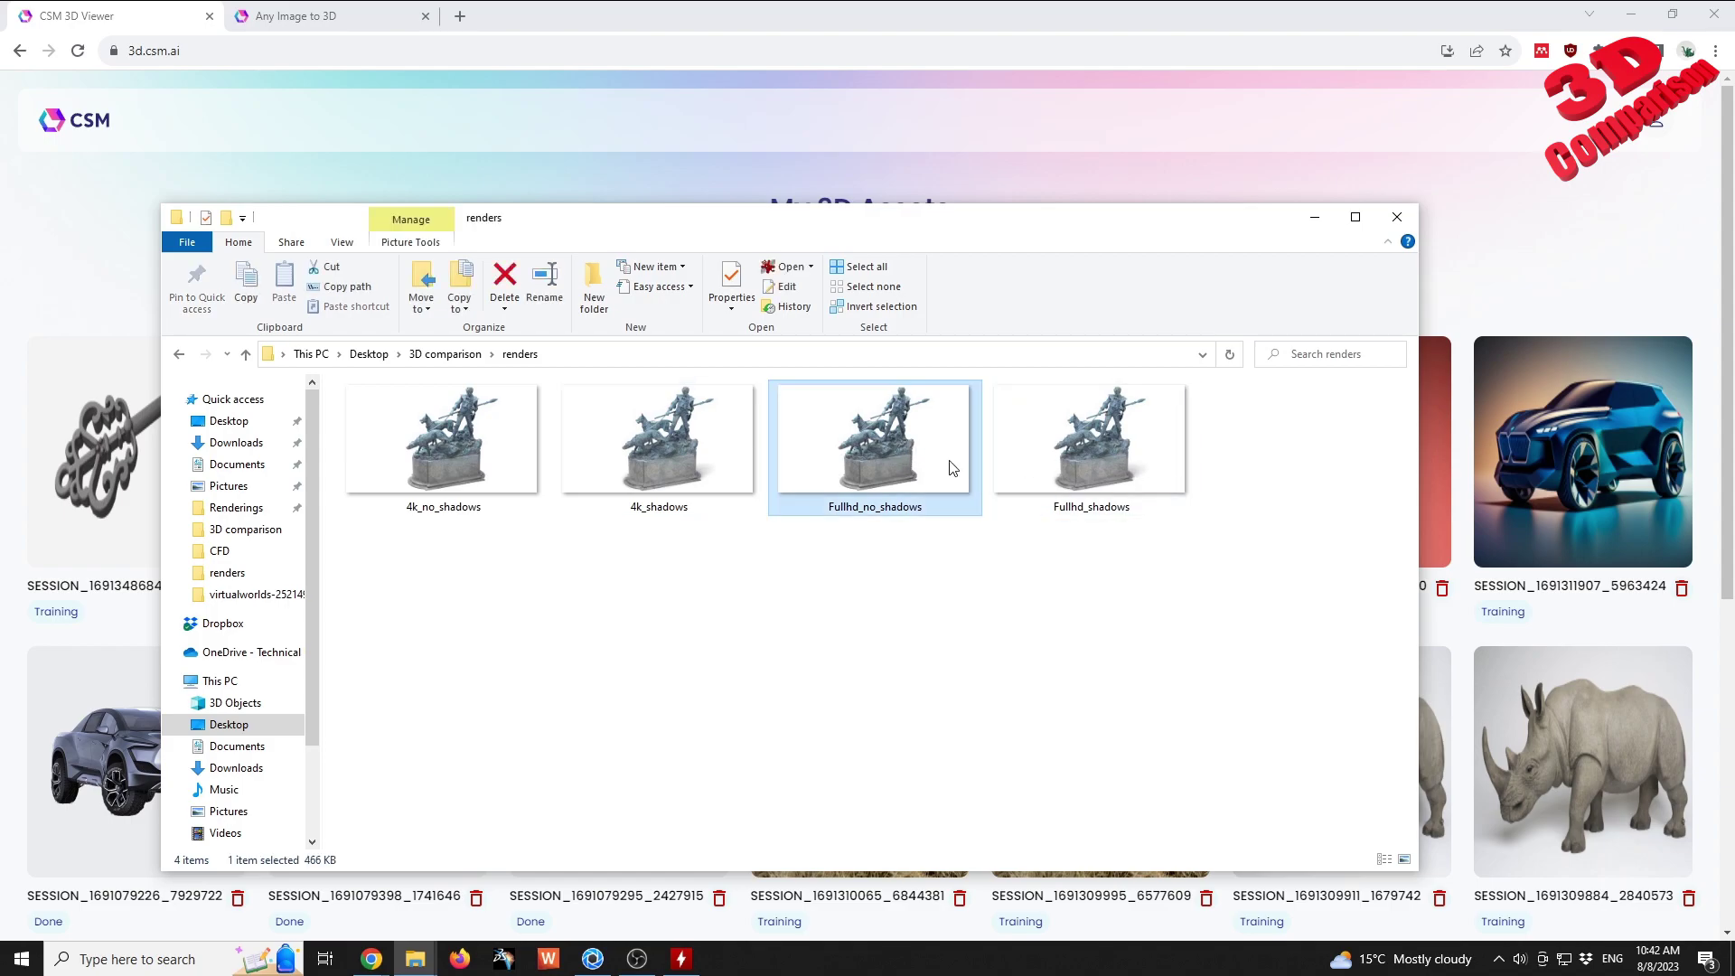
{"action": "left_click", "coordinate": [929, 30]}
- Upload the Fullhd_no_shadows render as a new Image to 3D asset
{"action": "left_click", "coordinate": [859, 265]}
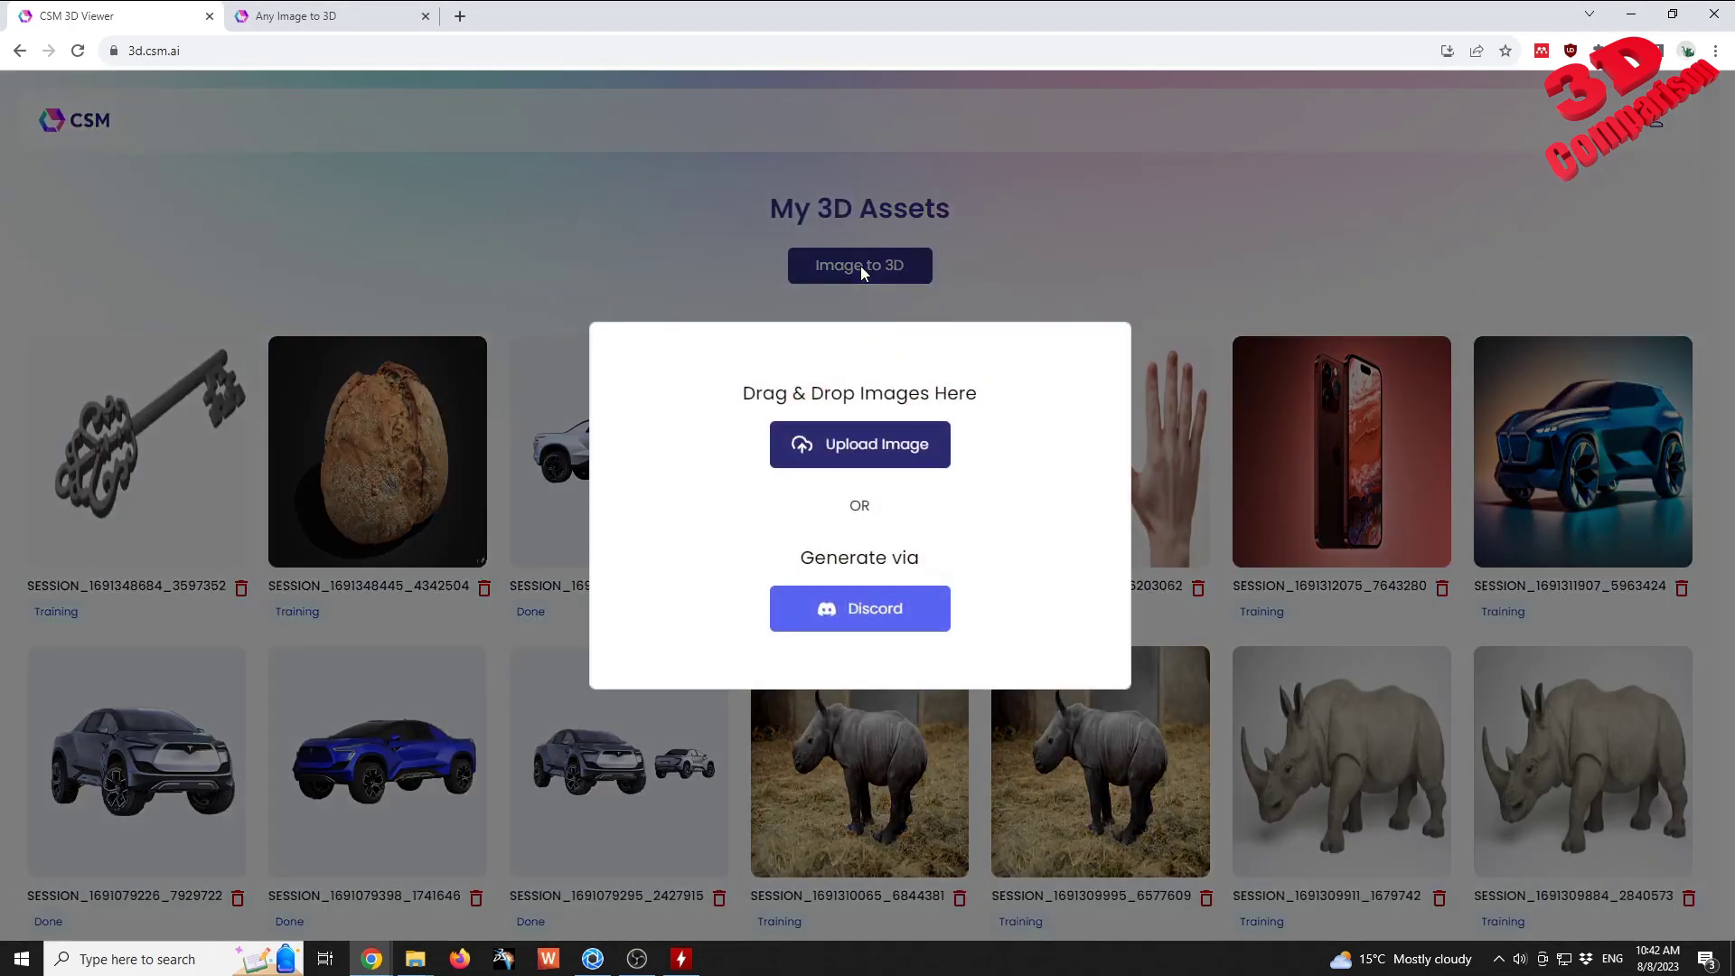
{"action": "left_click", "coordinate": [867, 443]}
{"action": "key", "text": "ctrl+v"}
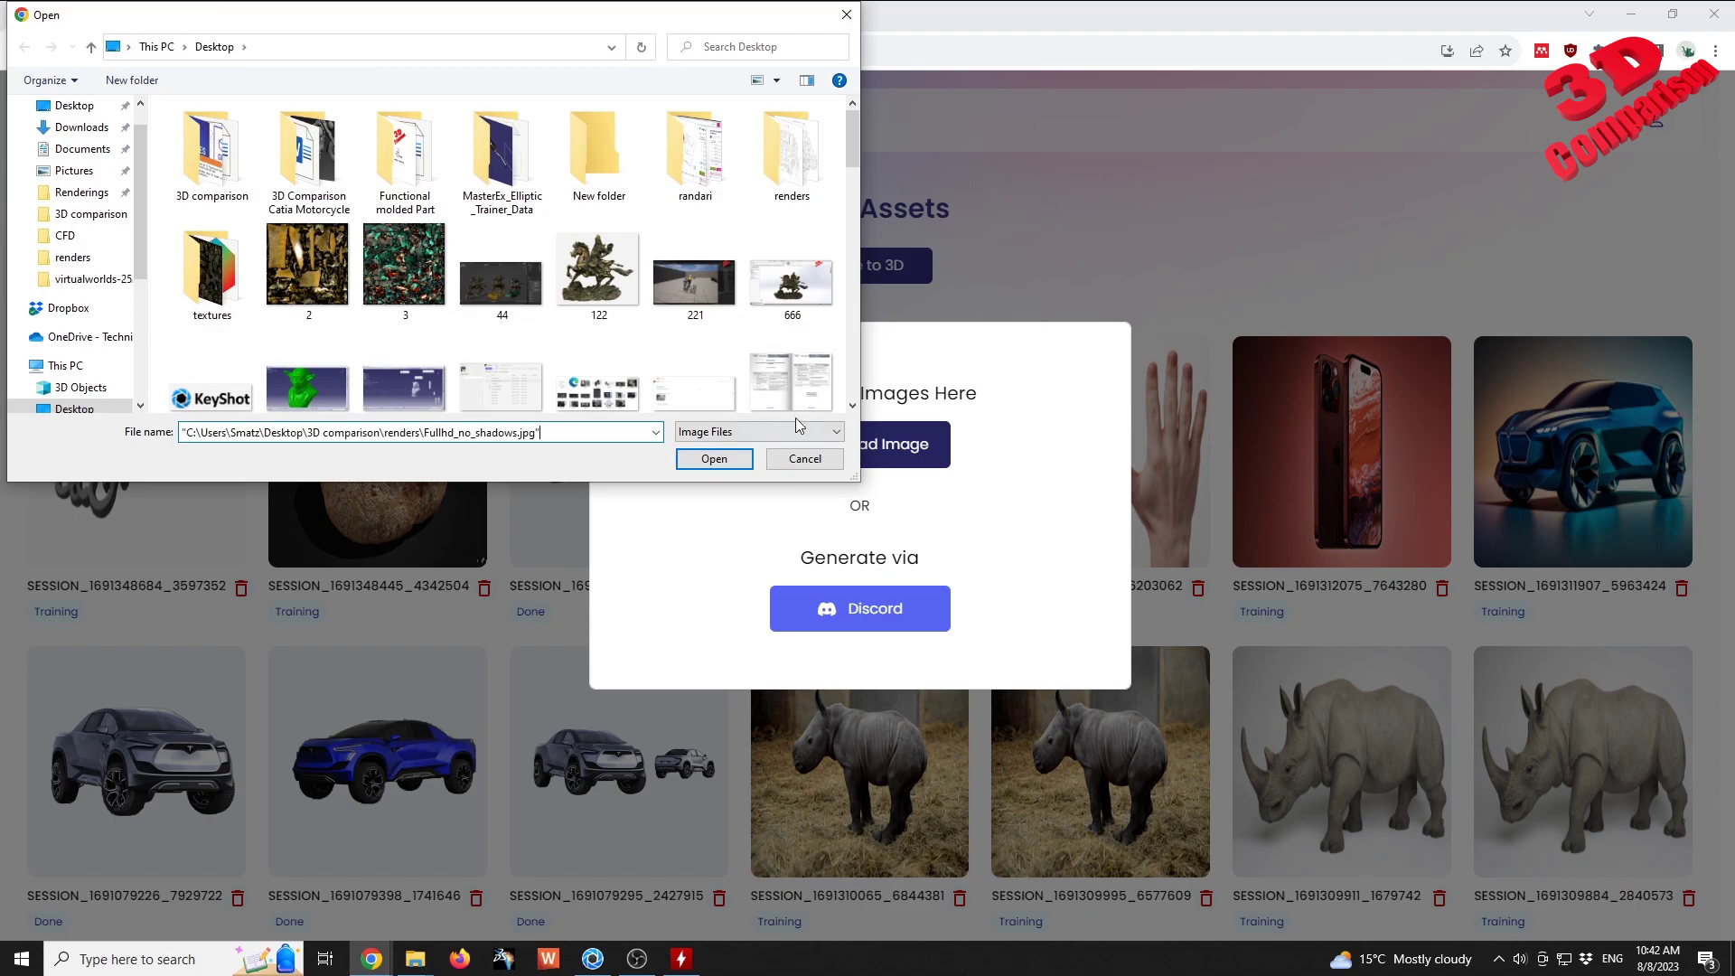
{"action": "left_click", "coordinate": [713, 457]}
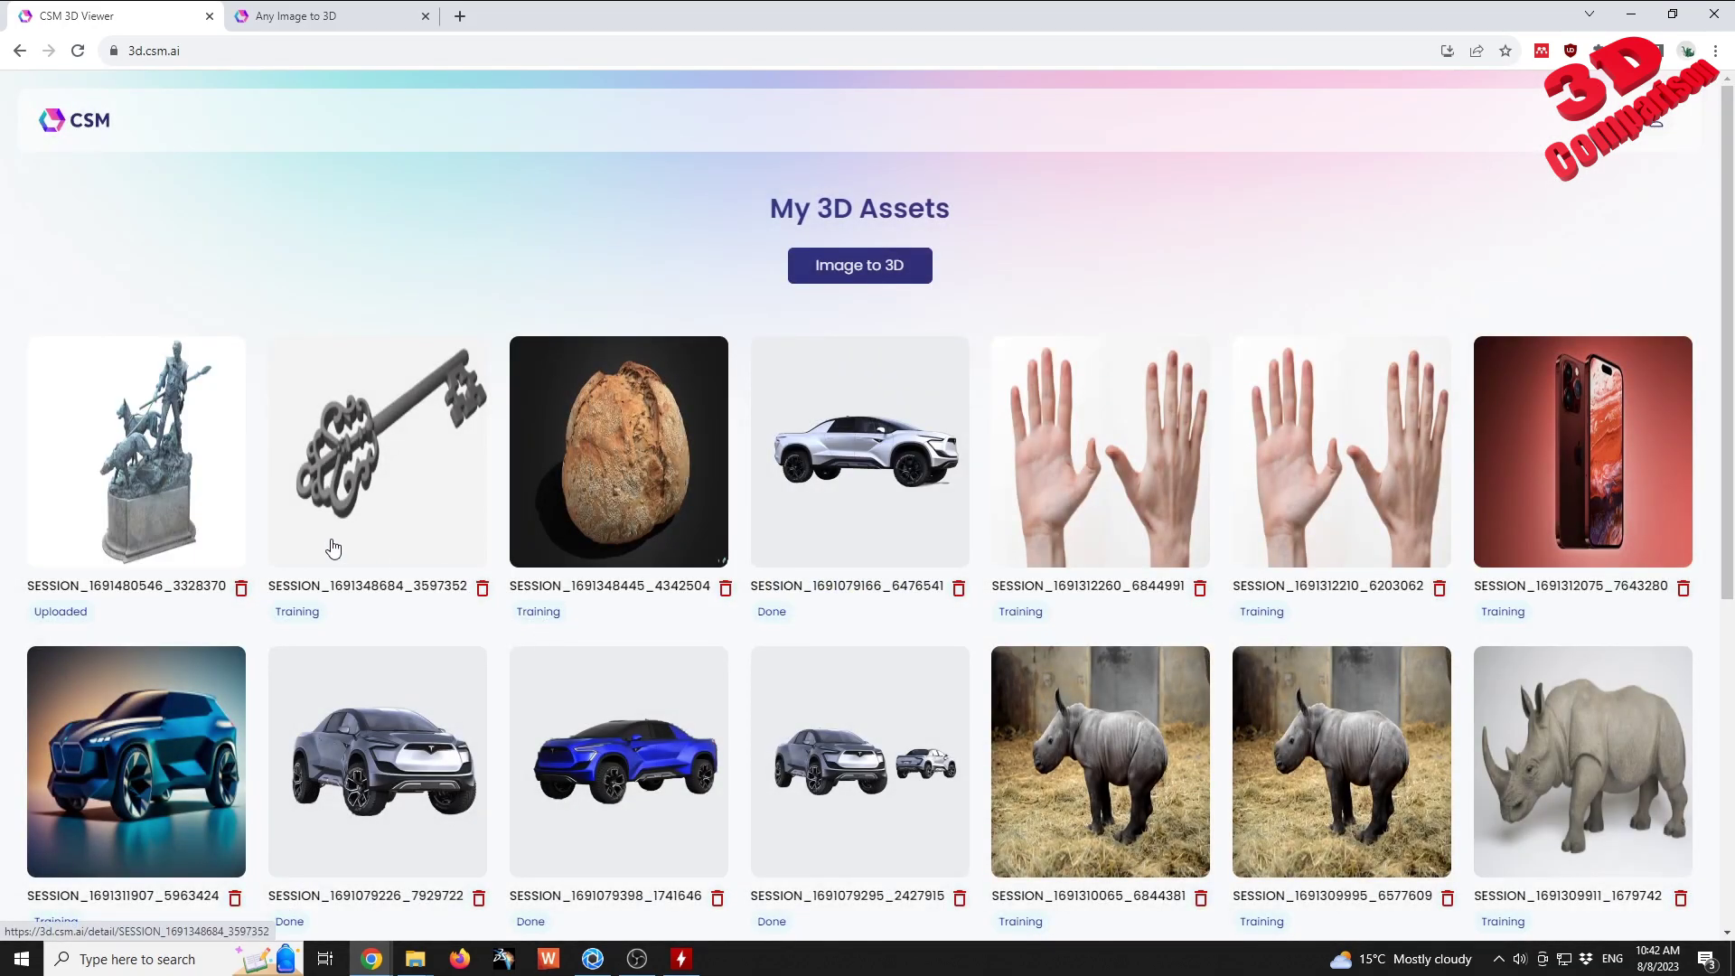
- Open the new statue session, turn off Use Experimental Model, and generate the 3D mesh
{"action": "left_click", "coordinate": [143, 469]}
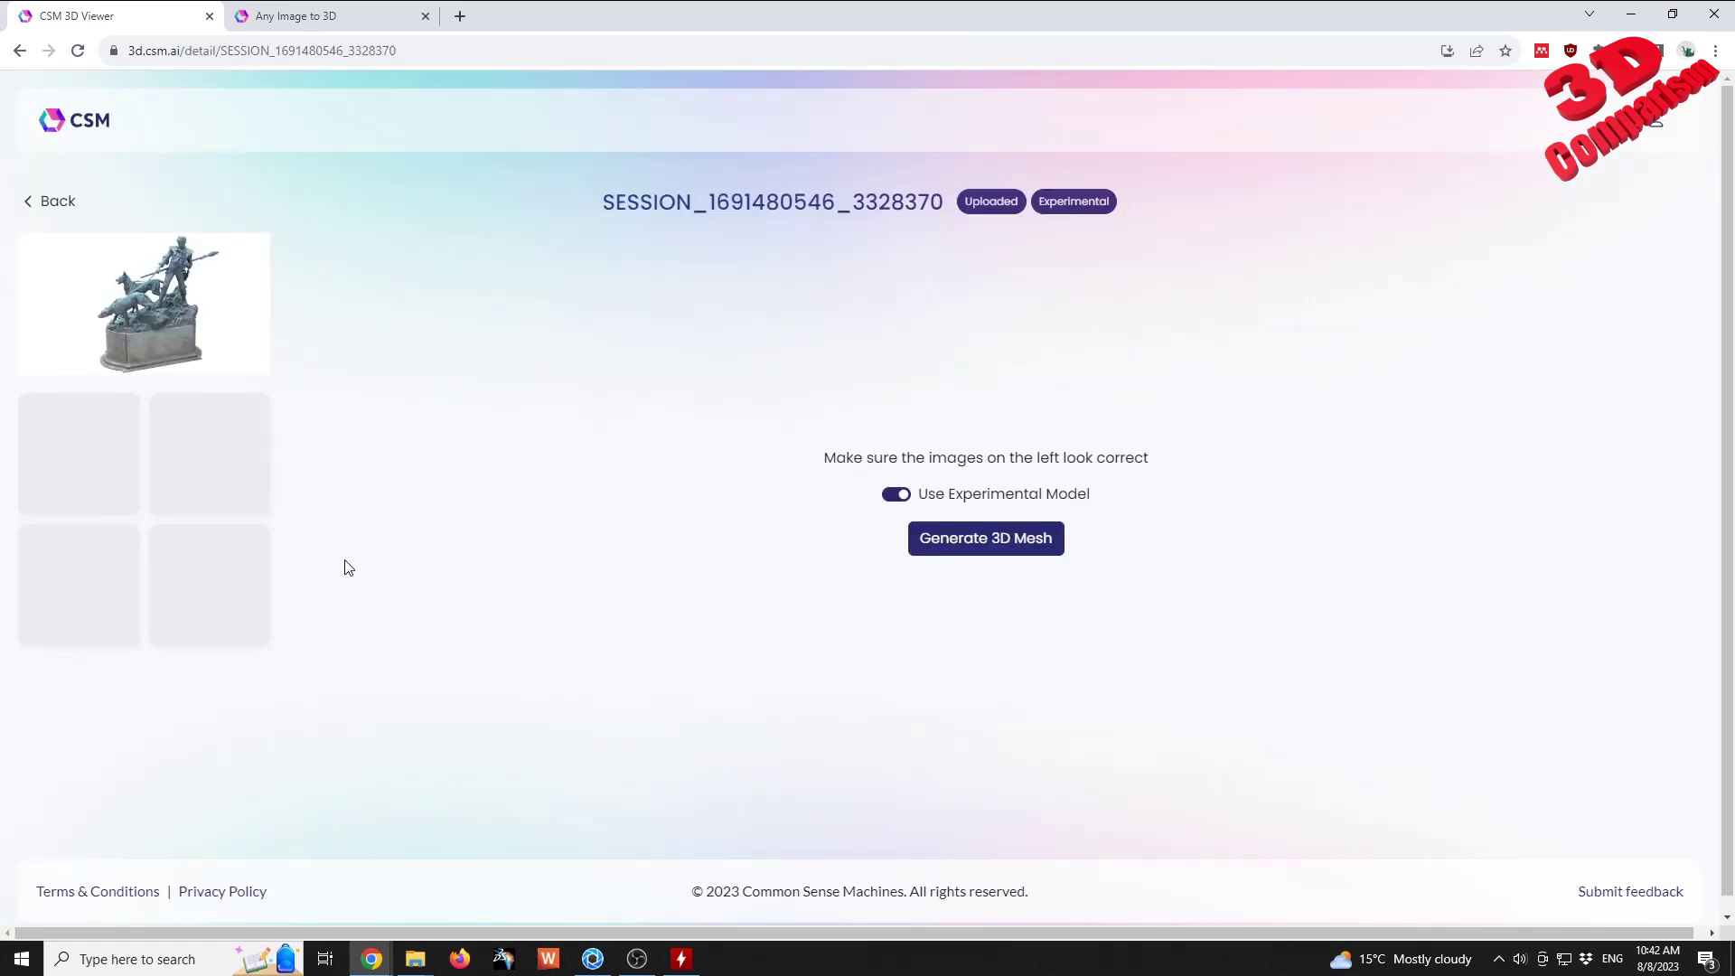
{"action": "left_click", "coordinate": [901, 497]}
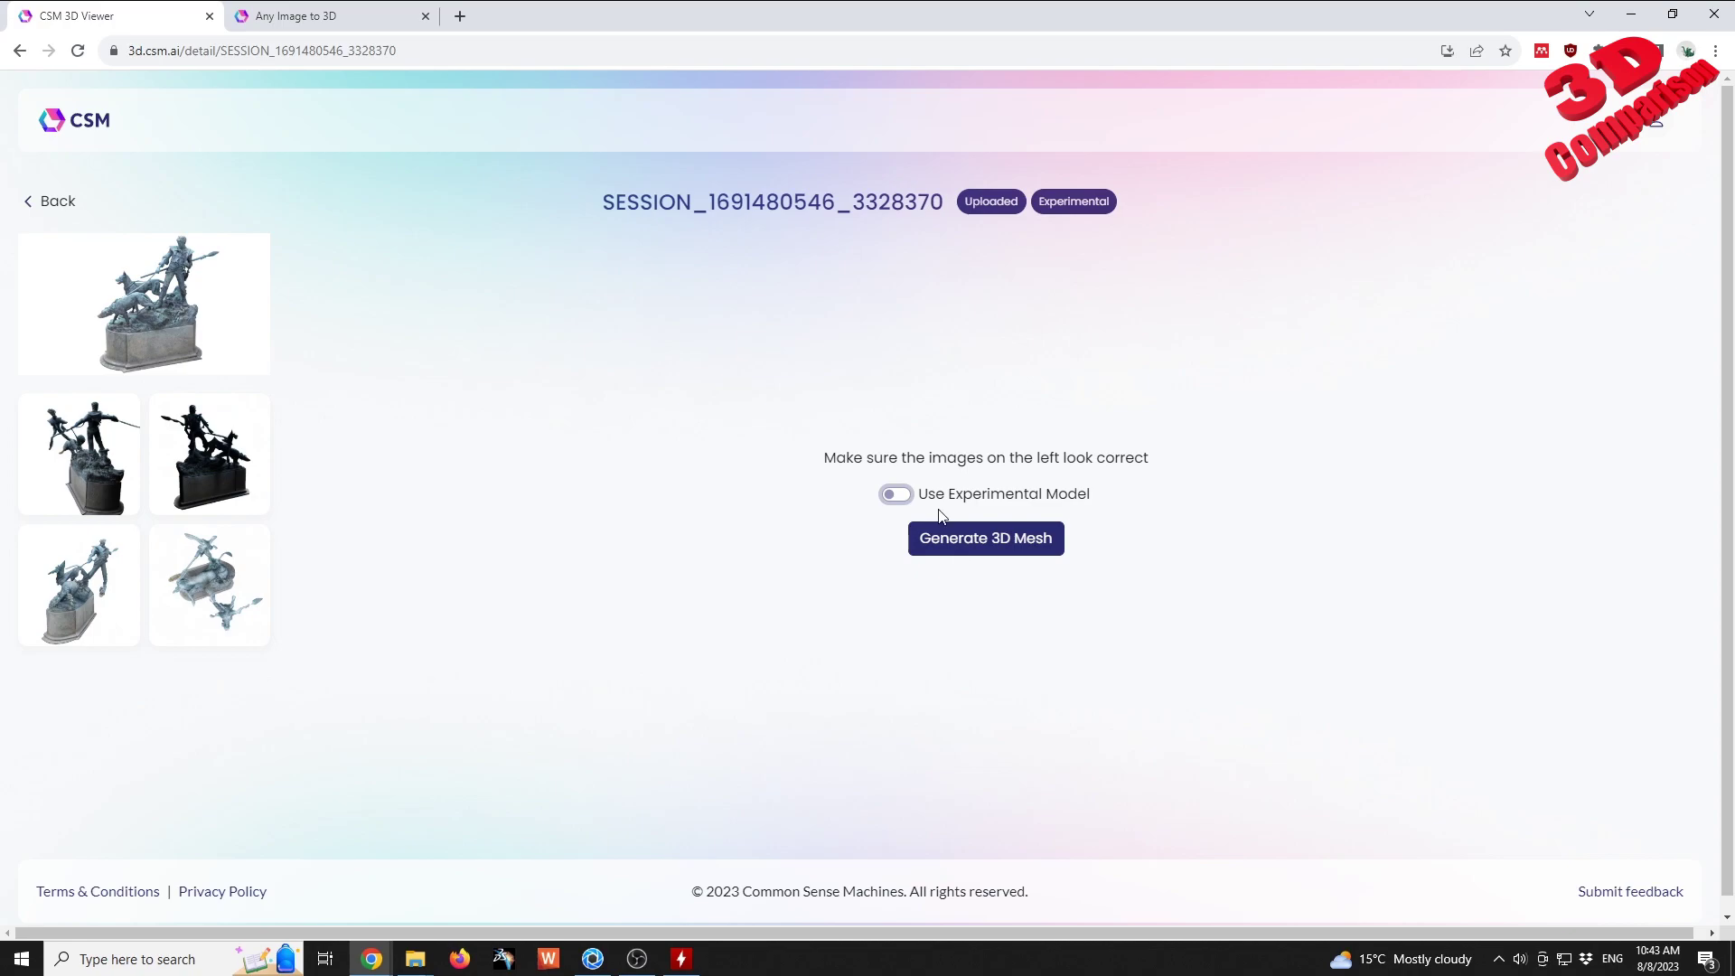
{"action": "left_click", "coordinate": [967, 552]}
- Select the 4k_no_shadows render in the renders folder, then go back to My 3D Assets
{"action": "left_click", "coordinate": [418, 965]}
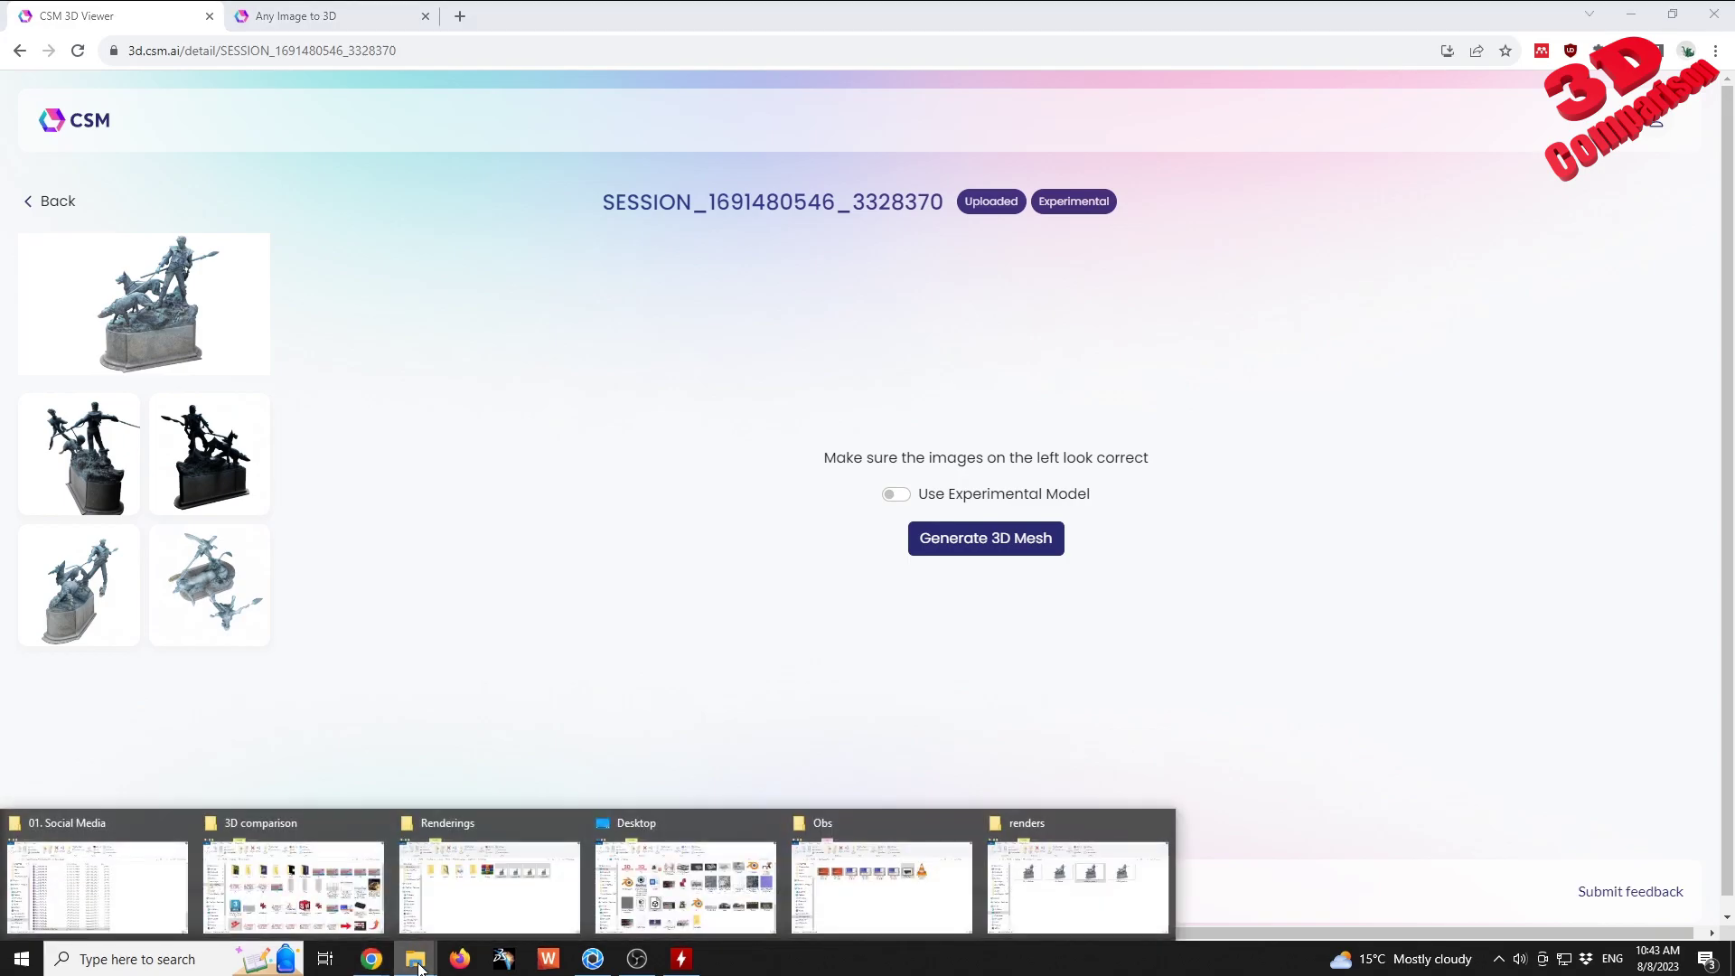
{"action": "left_click", "coordinate": [1134, 845]}
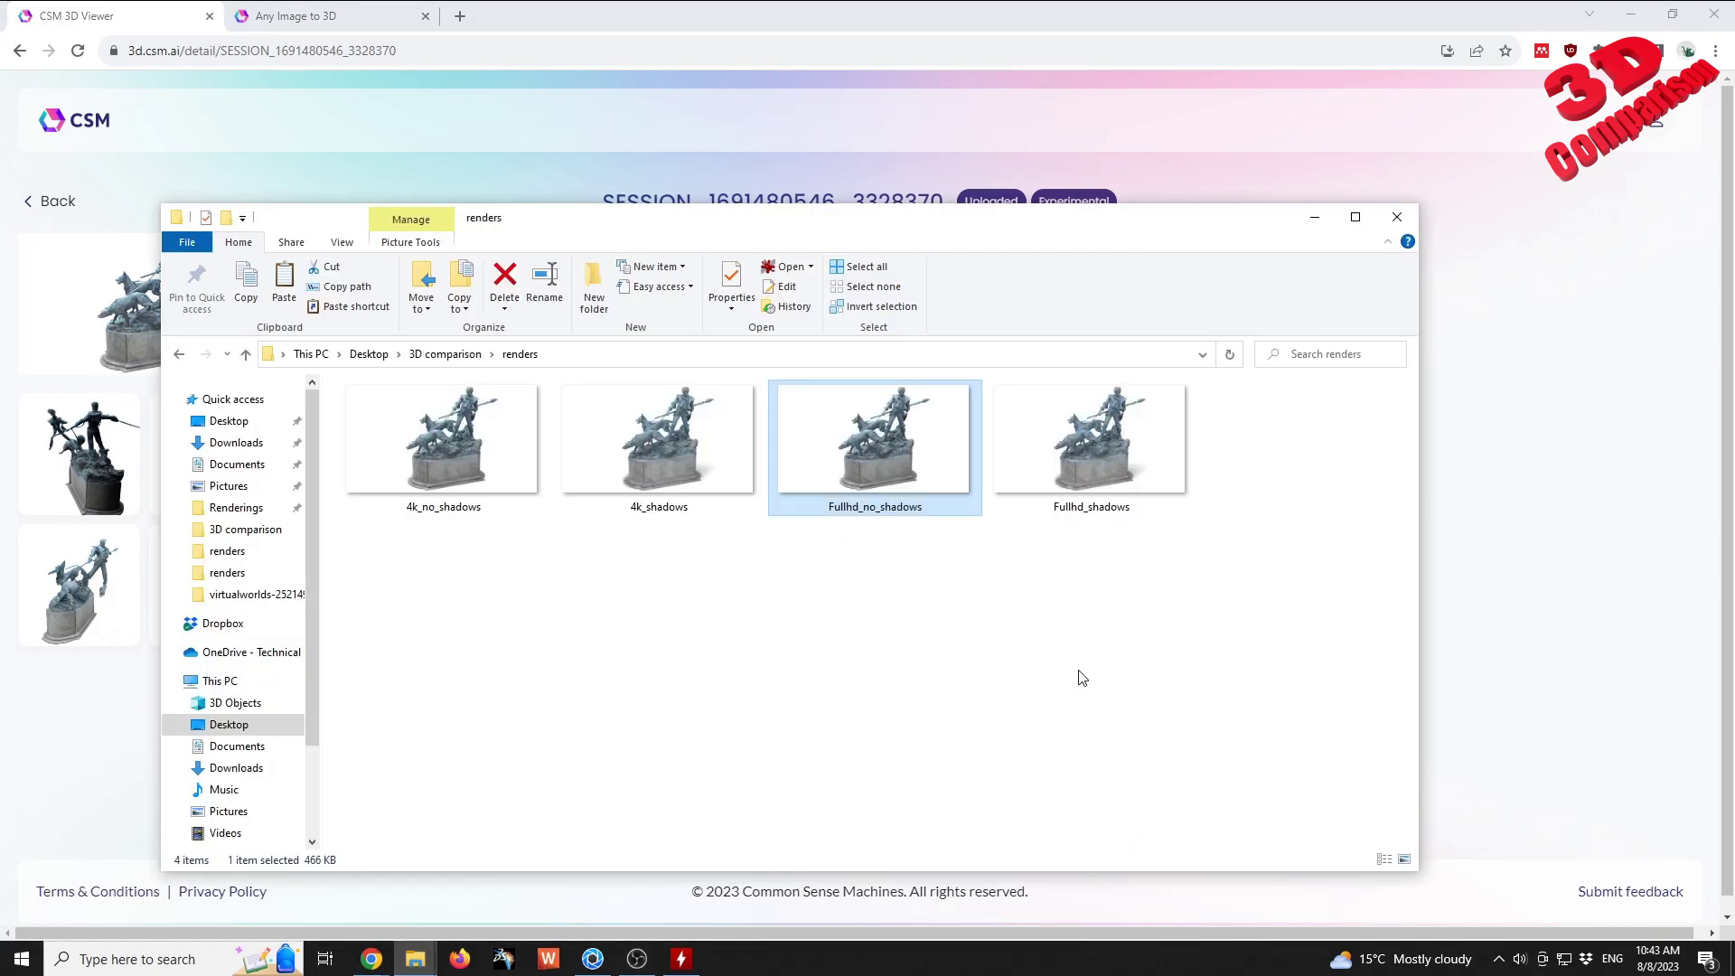
{"action": "left_click", "coordinate": [432, 454]}
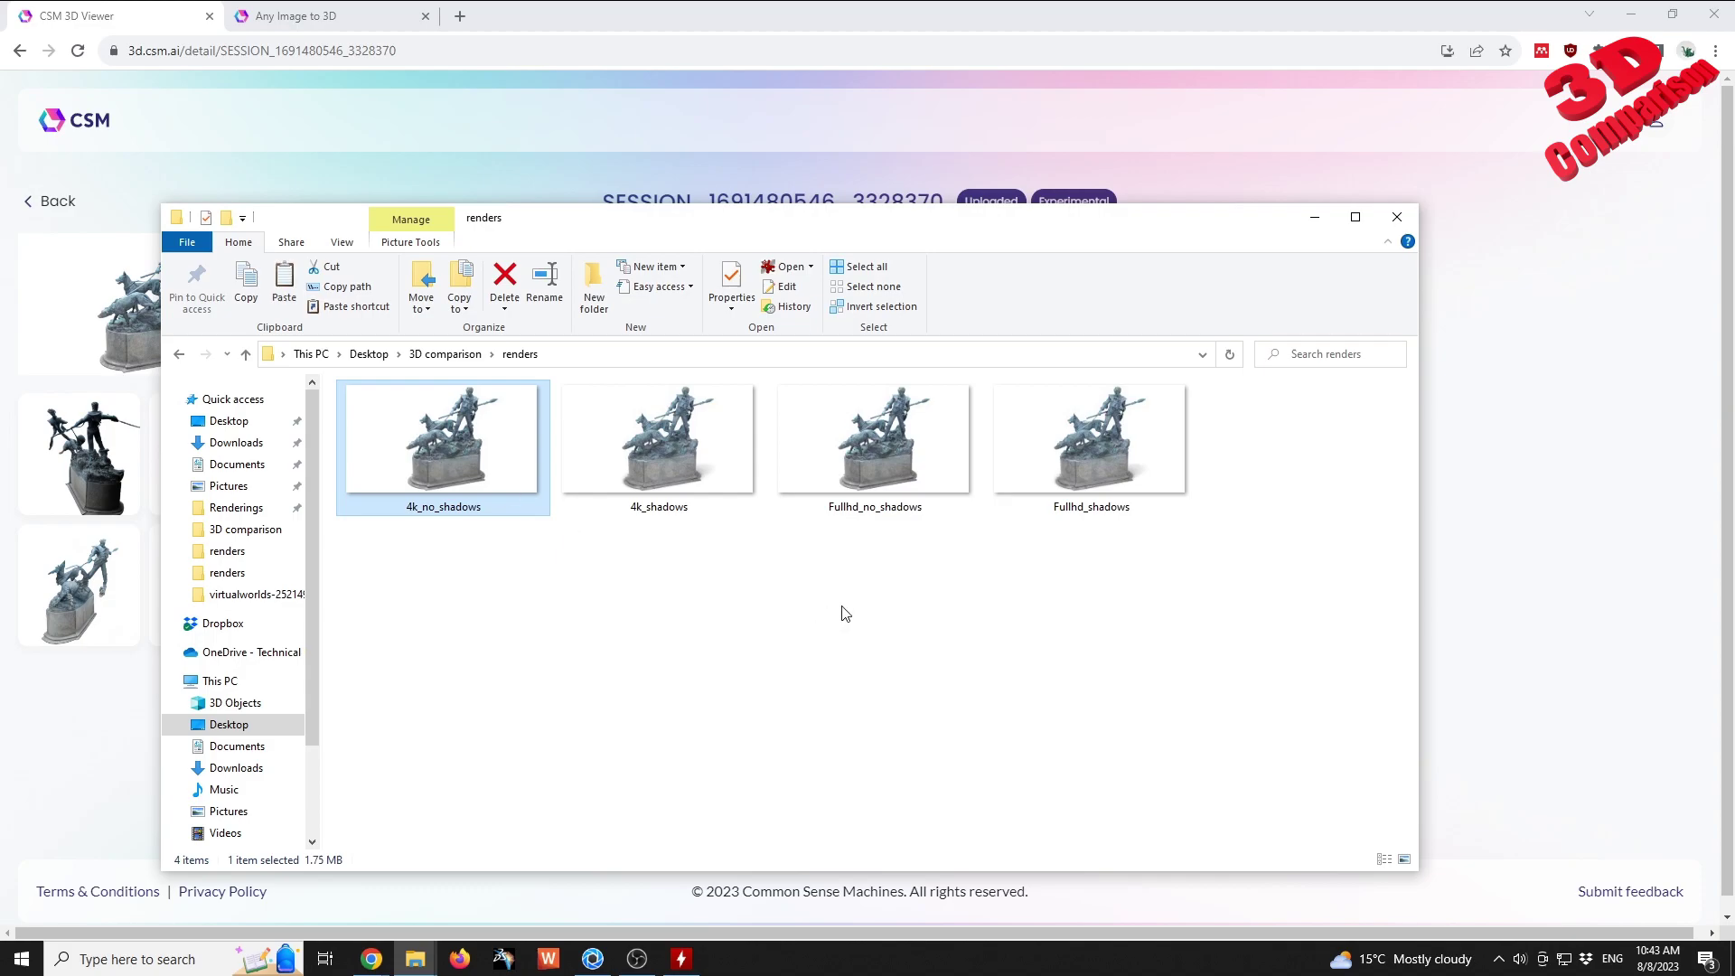
{"action": "left_click", "coordinate": [761, 24]}
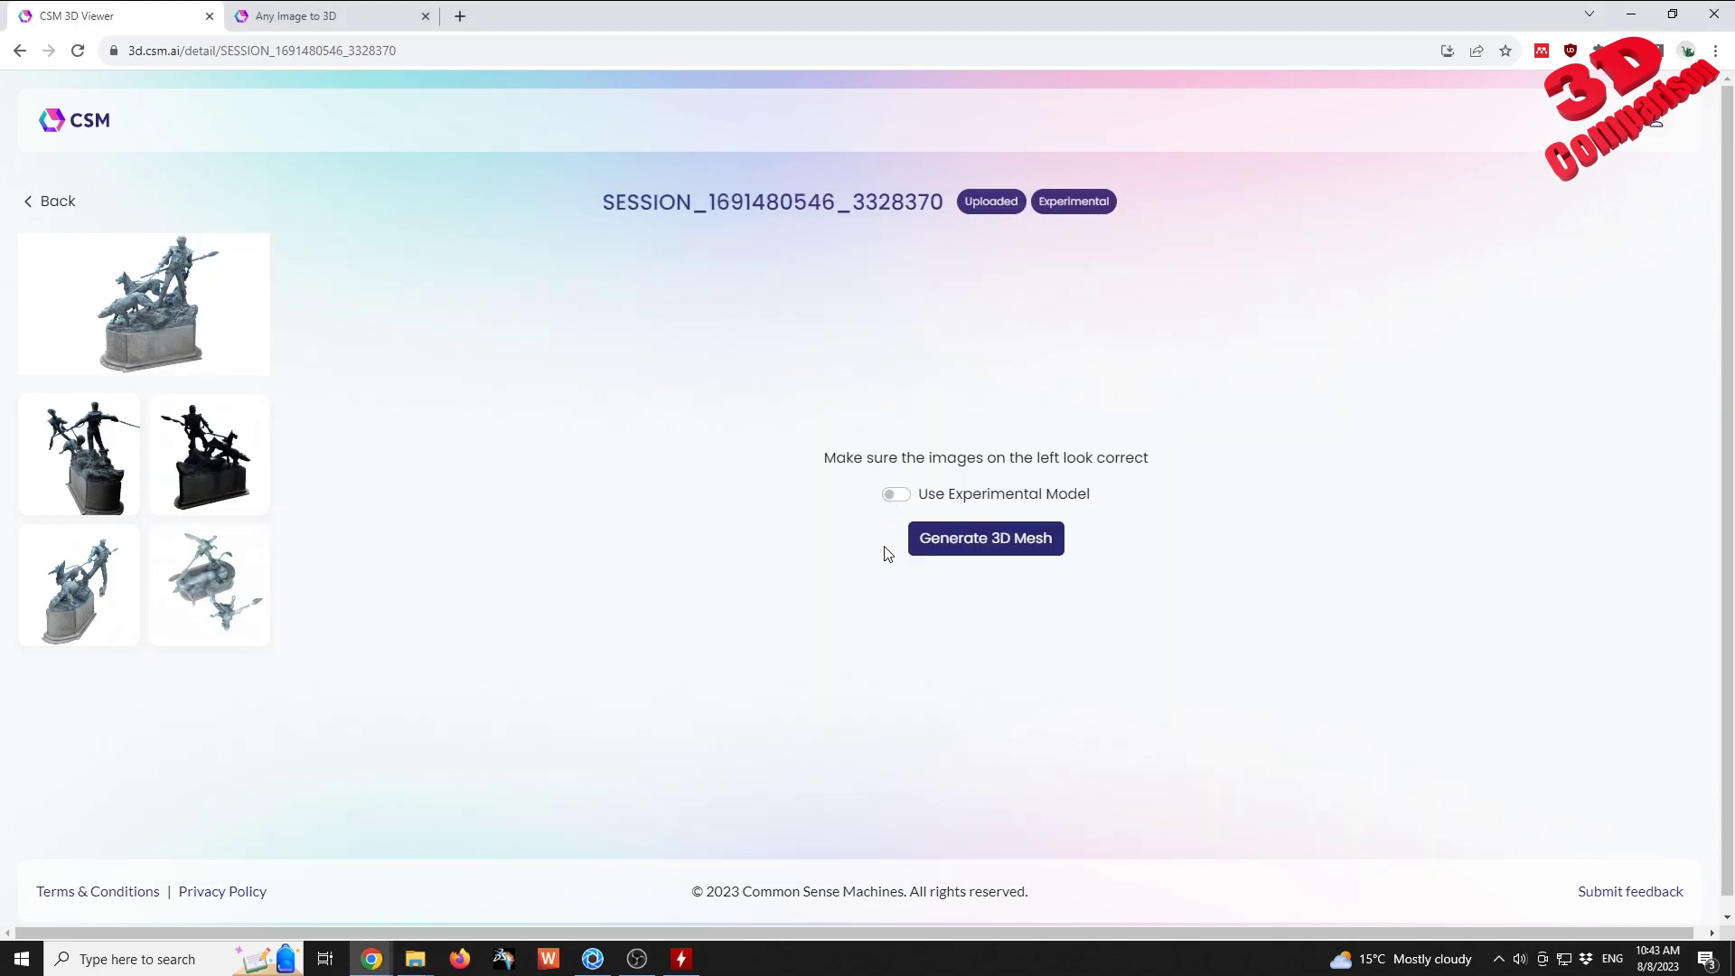
{"action": "left_click", "coordinate": [63, 202]}
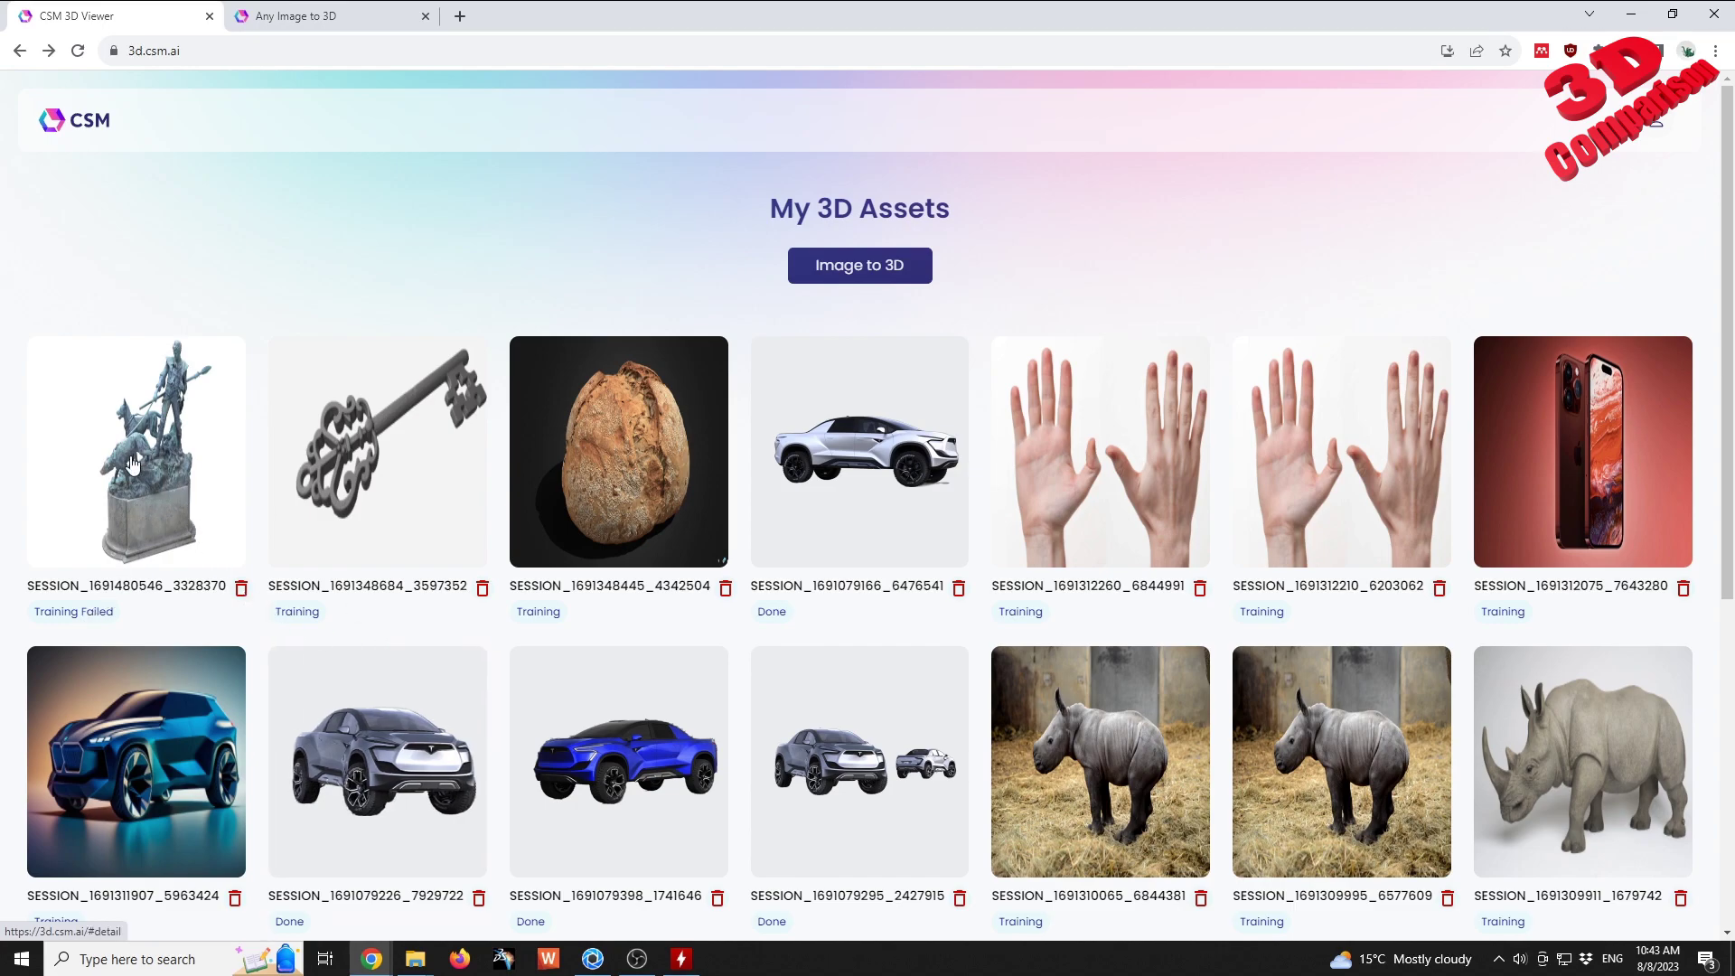
- Close KeyShot's render queue and KeyShot without saving, then close the HWMonitor window
{"action": "scroll", "coordinate": [646, 651], "scroll_direction": "down", "scroll_amount": 2}
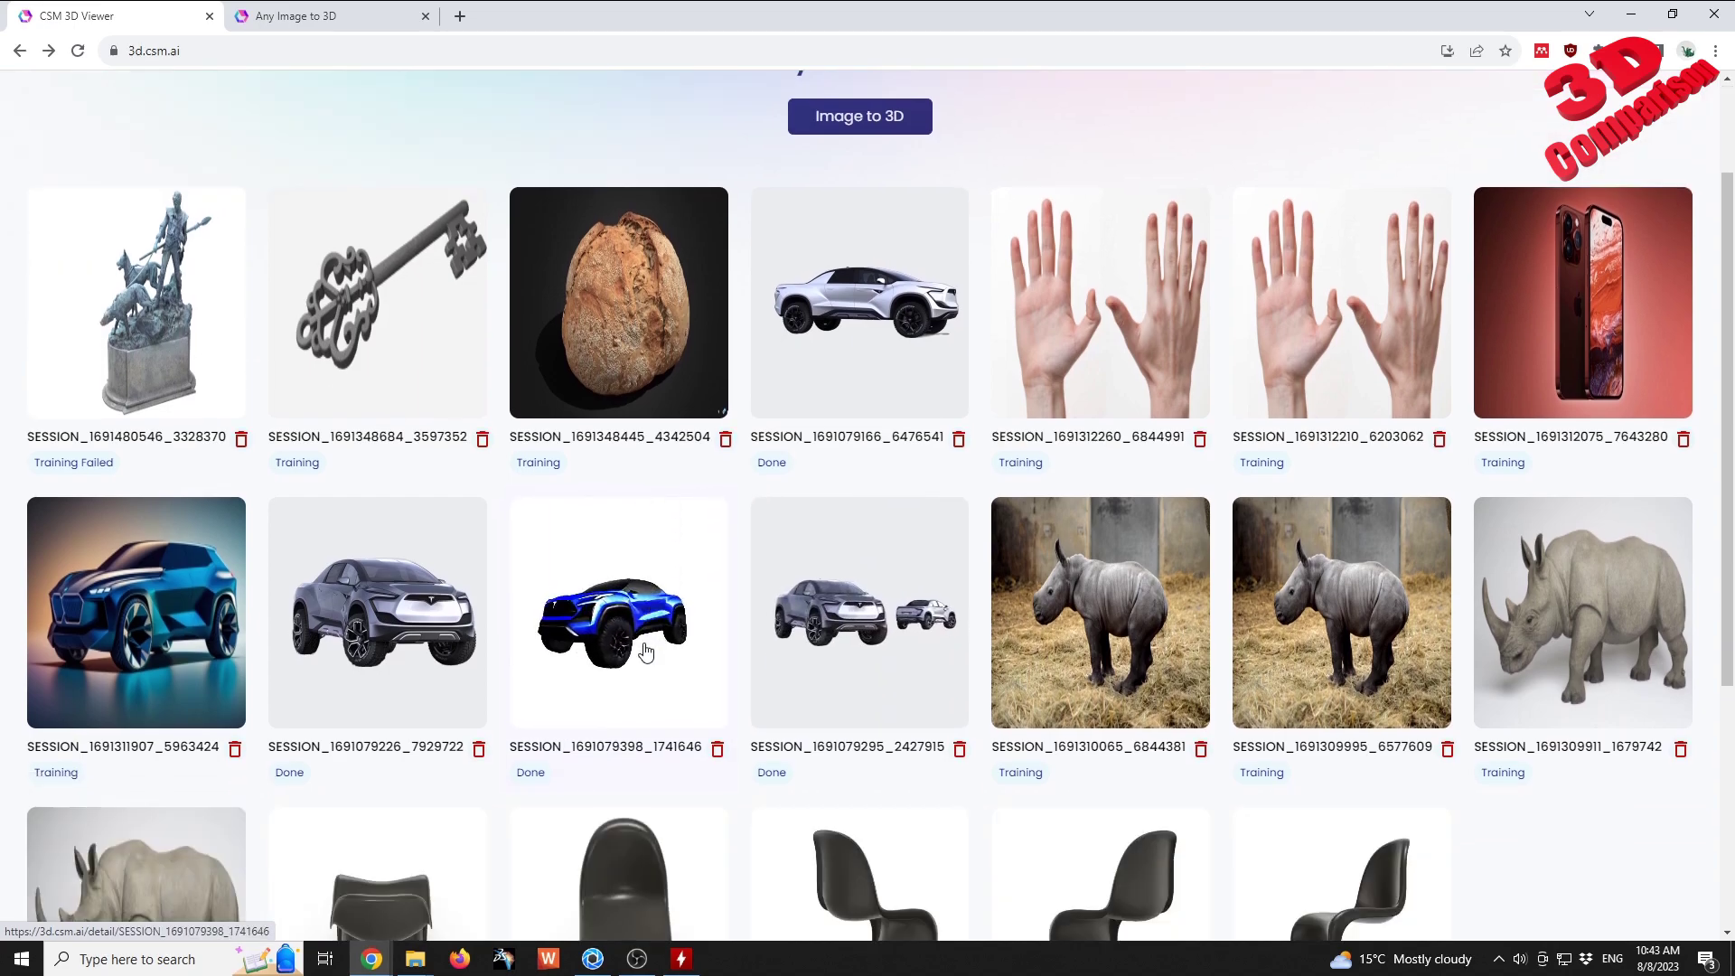
{"action": "scroll", "coordinate": [645, 651], "scroll_direction": "up", "scroll_amount": 2}
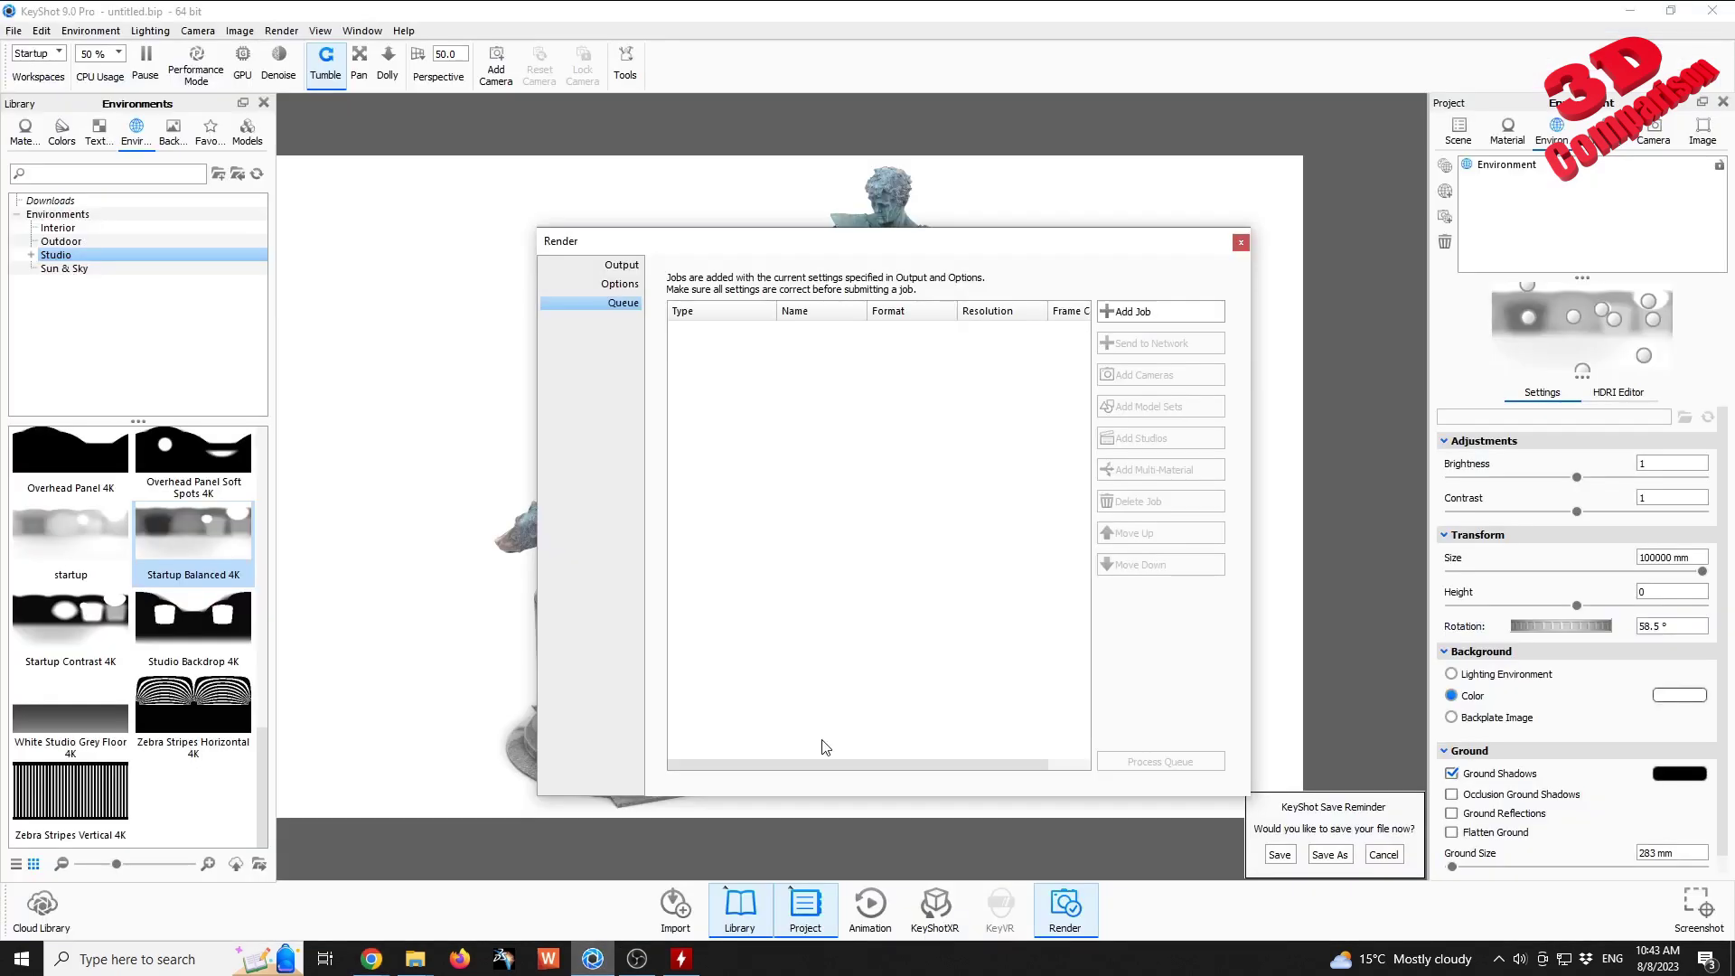
{"action": "left_click", "coordinate": [1242, 242]}
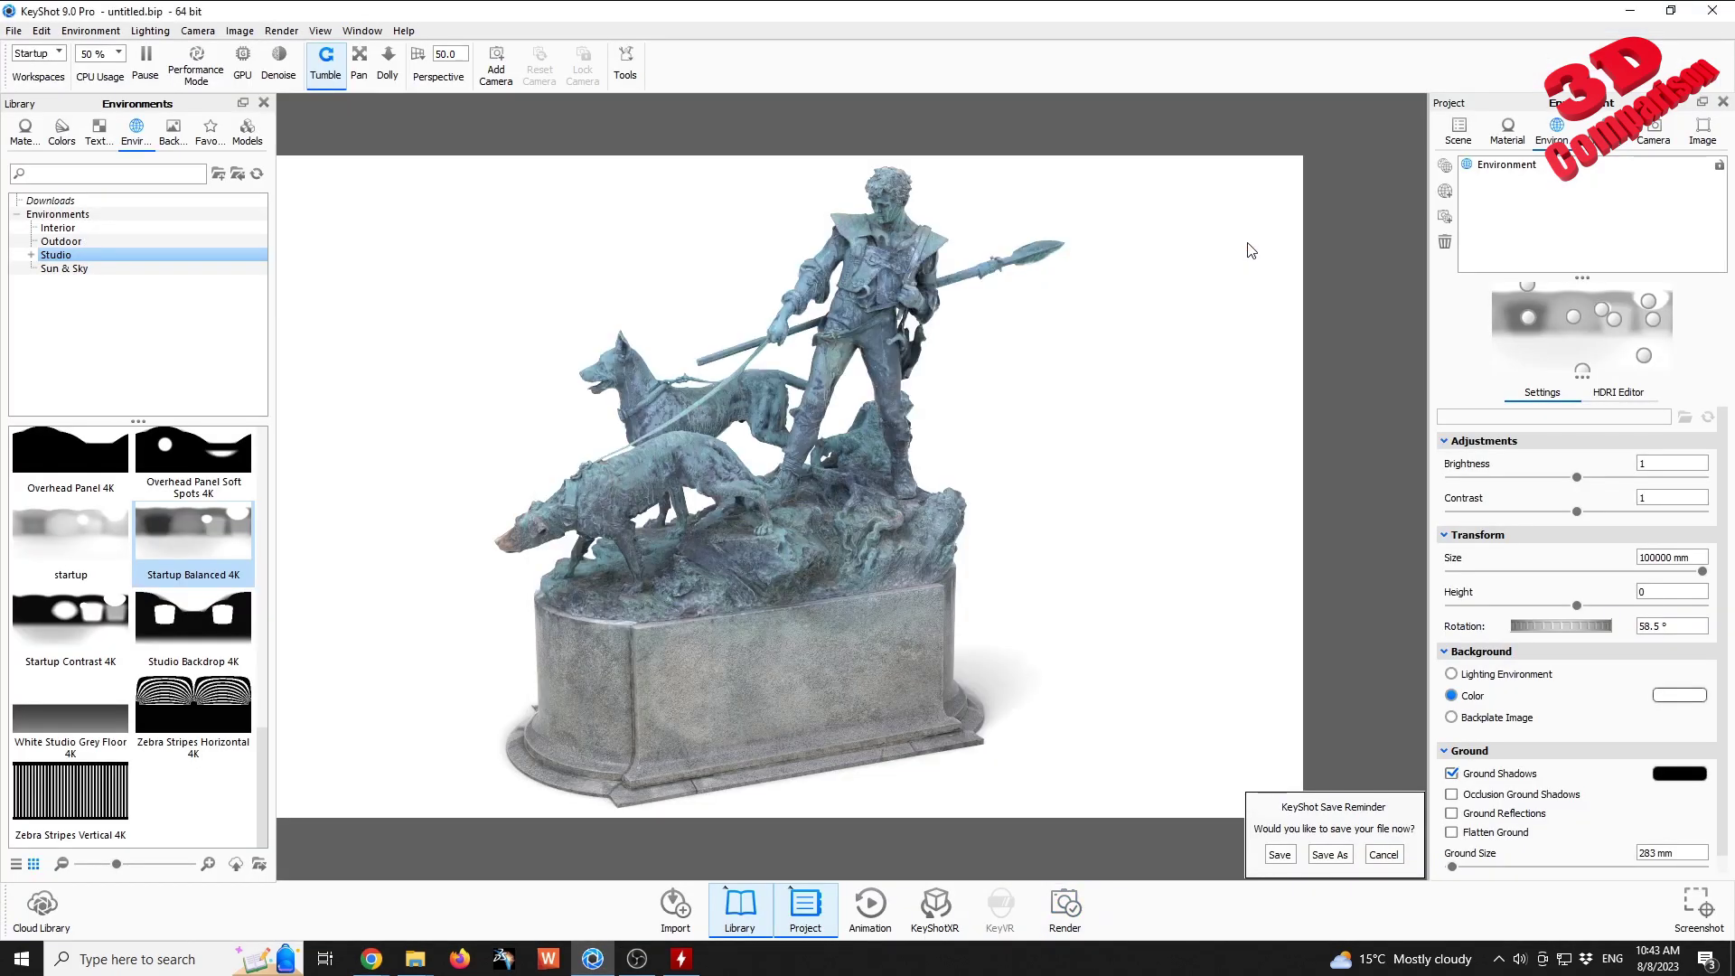
{"action": "left_click", "coordinate": [1720, 26]}
{"action": "left_click", "coordinate": [913, 507]}
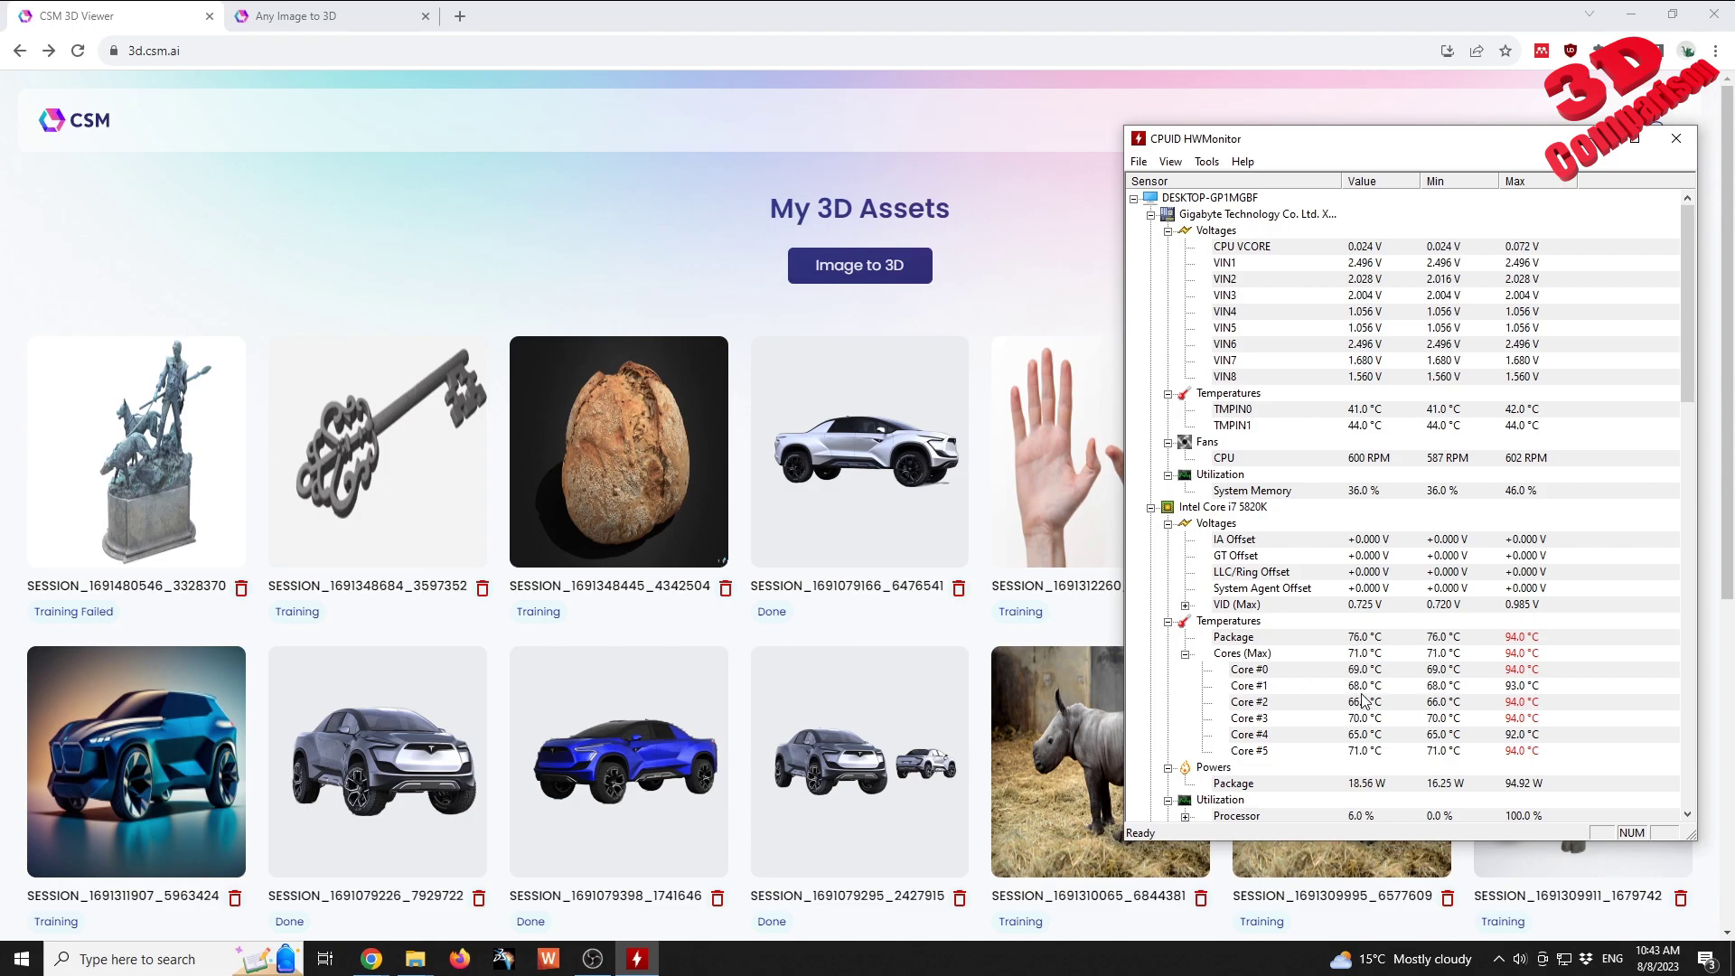
{"action": "left_click", "coordinate": [1676, 139]}
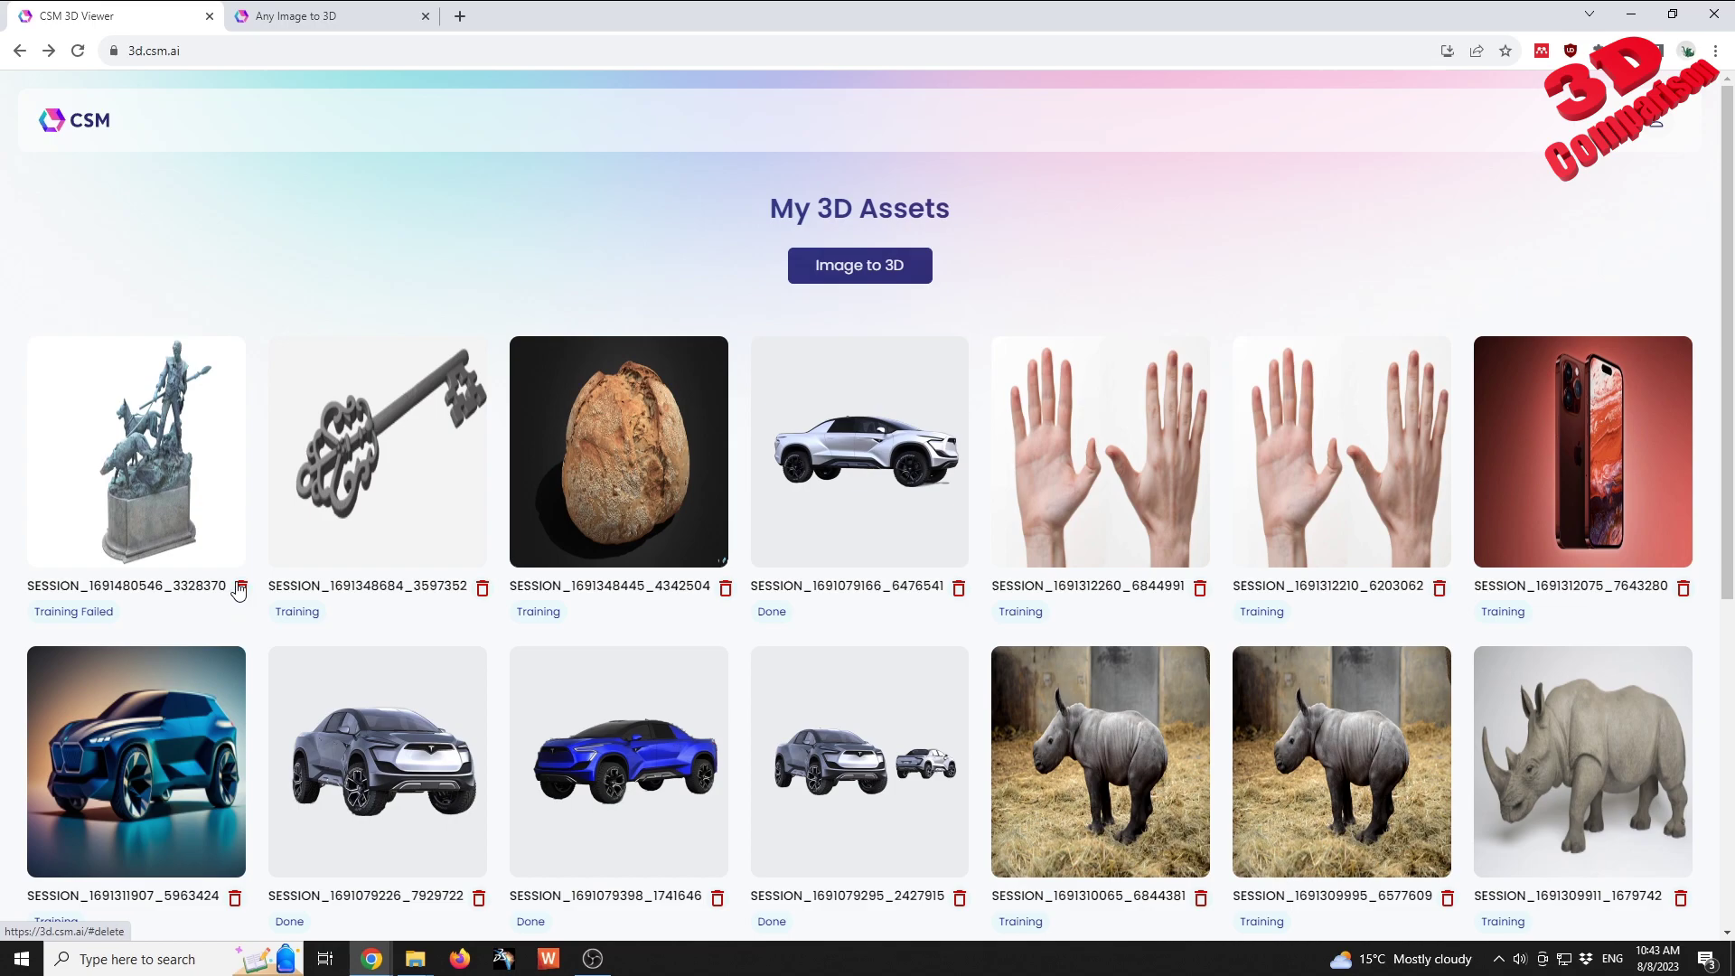
- Upload the 4k_no_shadows render as a new Image to 3D asset
{"action": "left_click", "coordinate": [883, 265]}
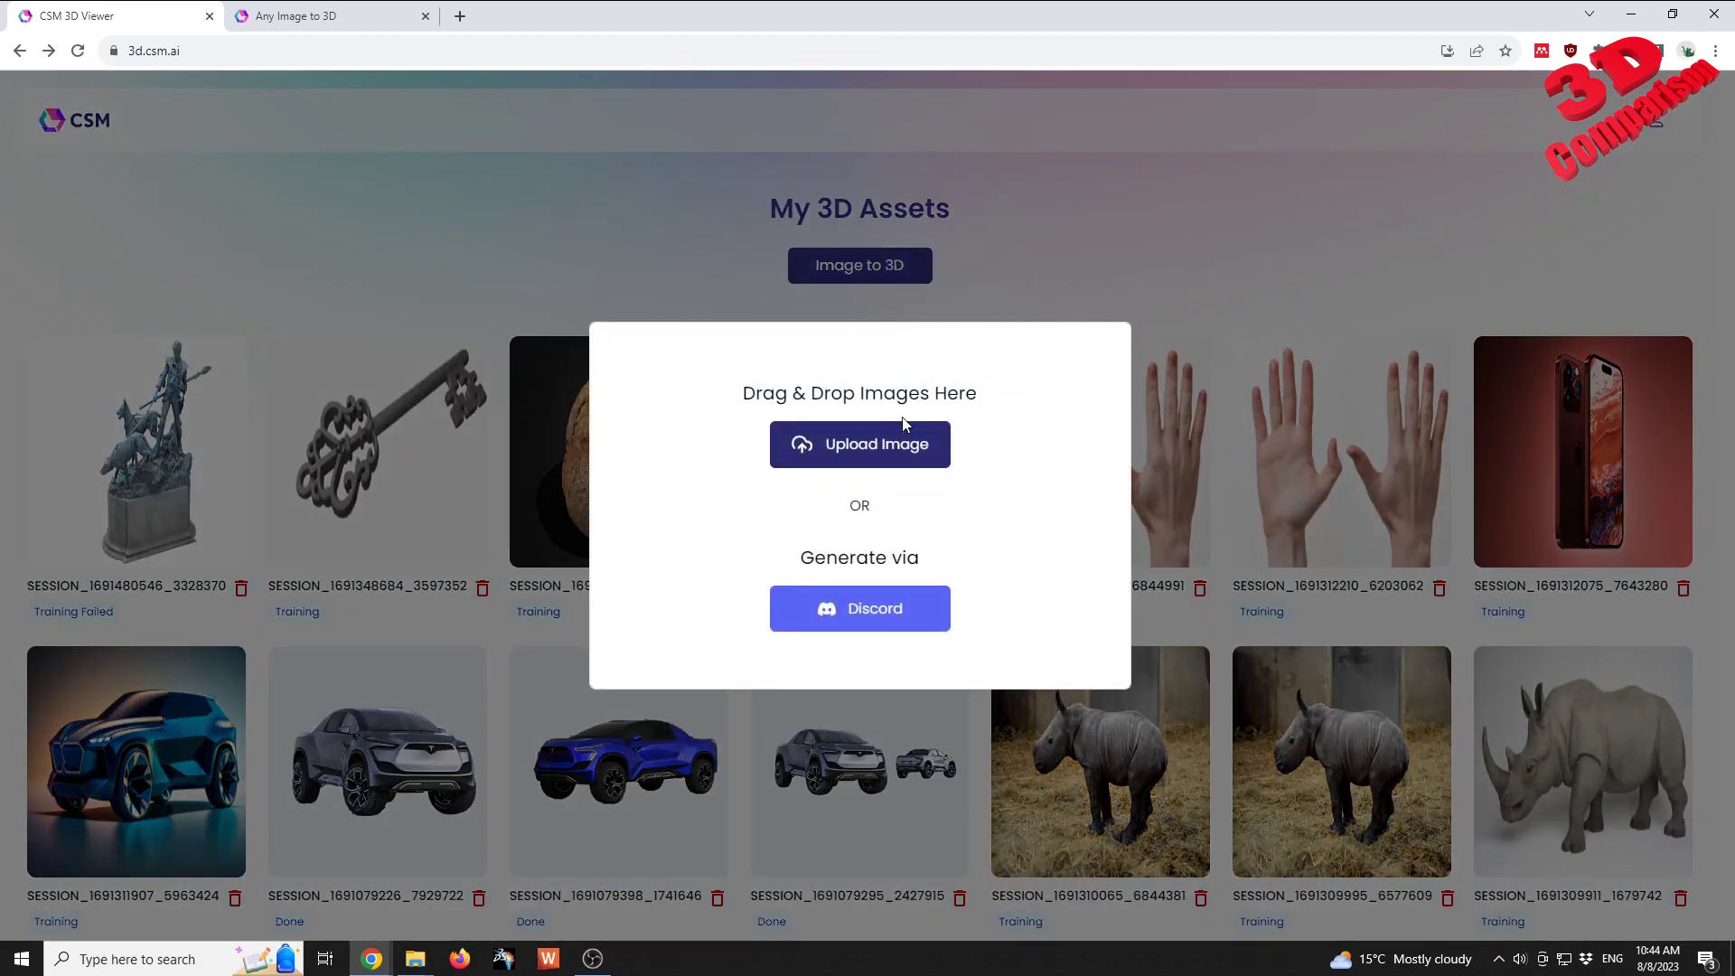
{"action": "left_click", "coordinate": [879, 454]}
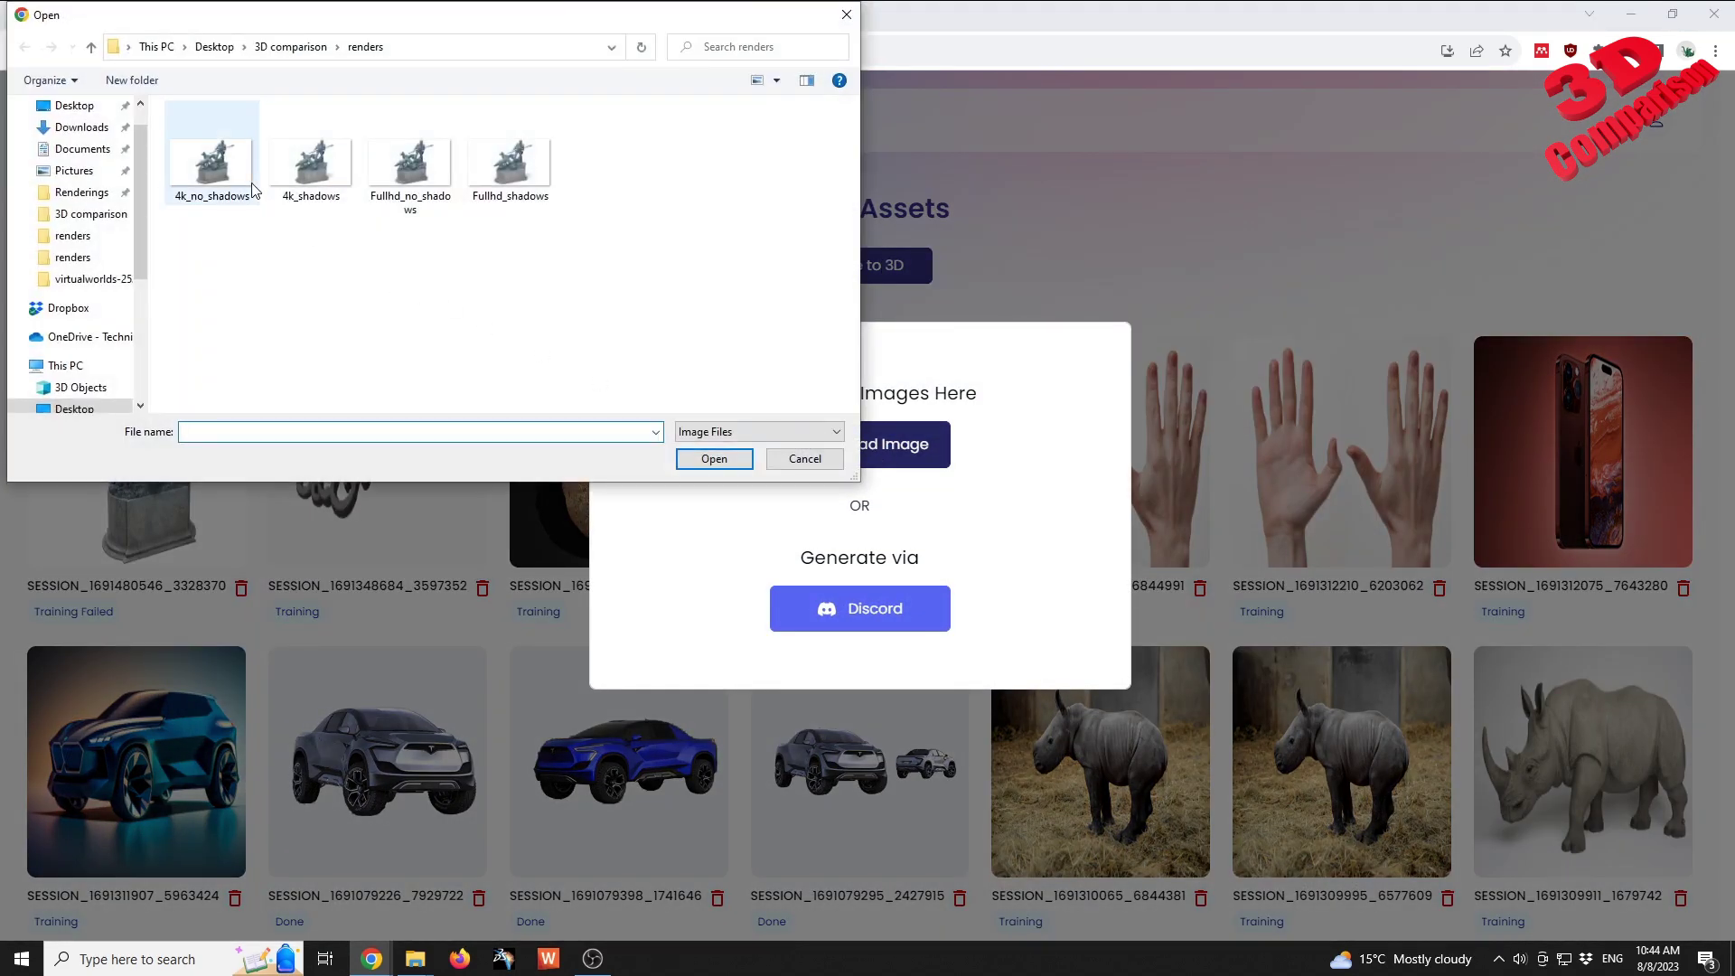
{"action": "left_click", "coordinate": [218, 164]}
{"action": "left_click", "coordinate": [714, 458]}
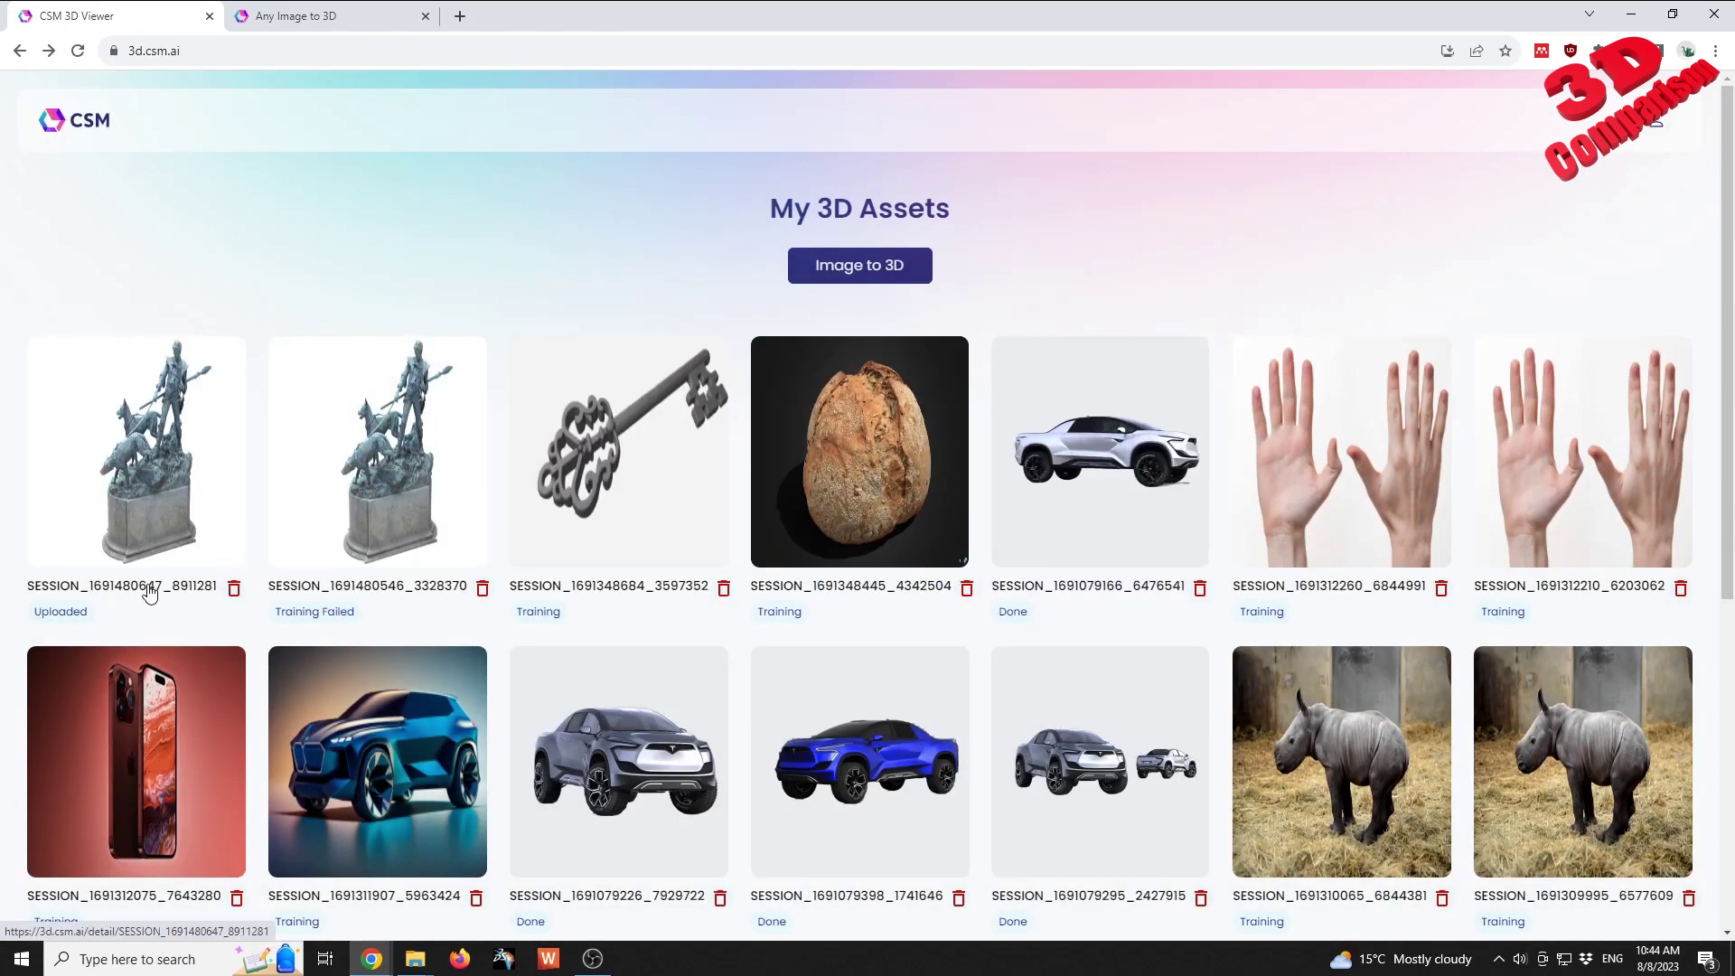
- Open the second statue session, disable the experimental model, generate the mesh, and return to the asset list
{"action": "left_click", "coordinate": [127, 474]}
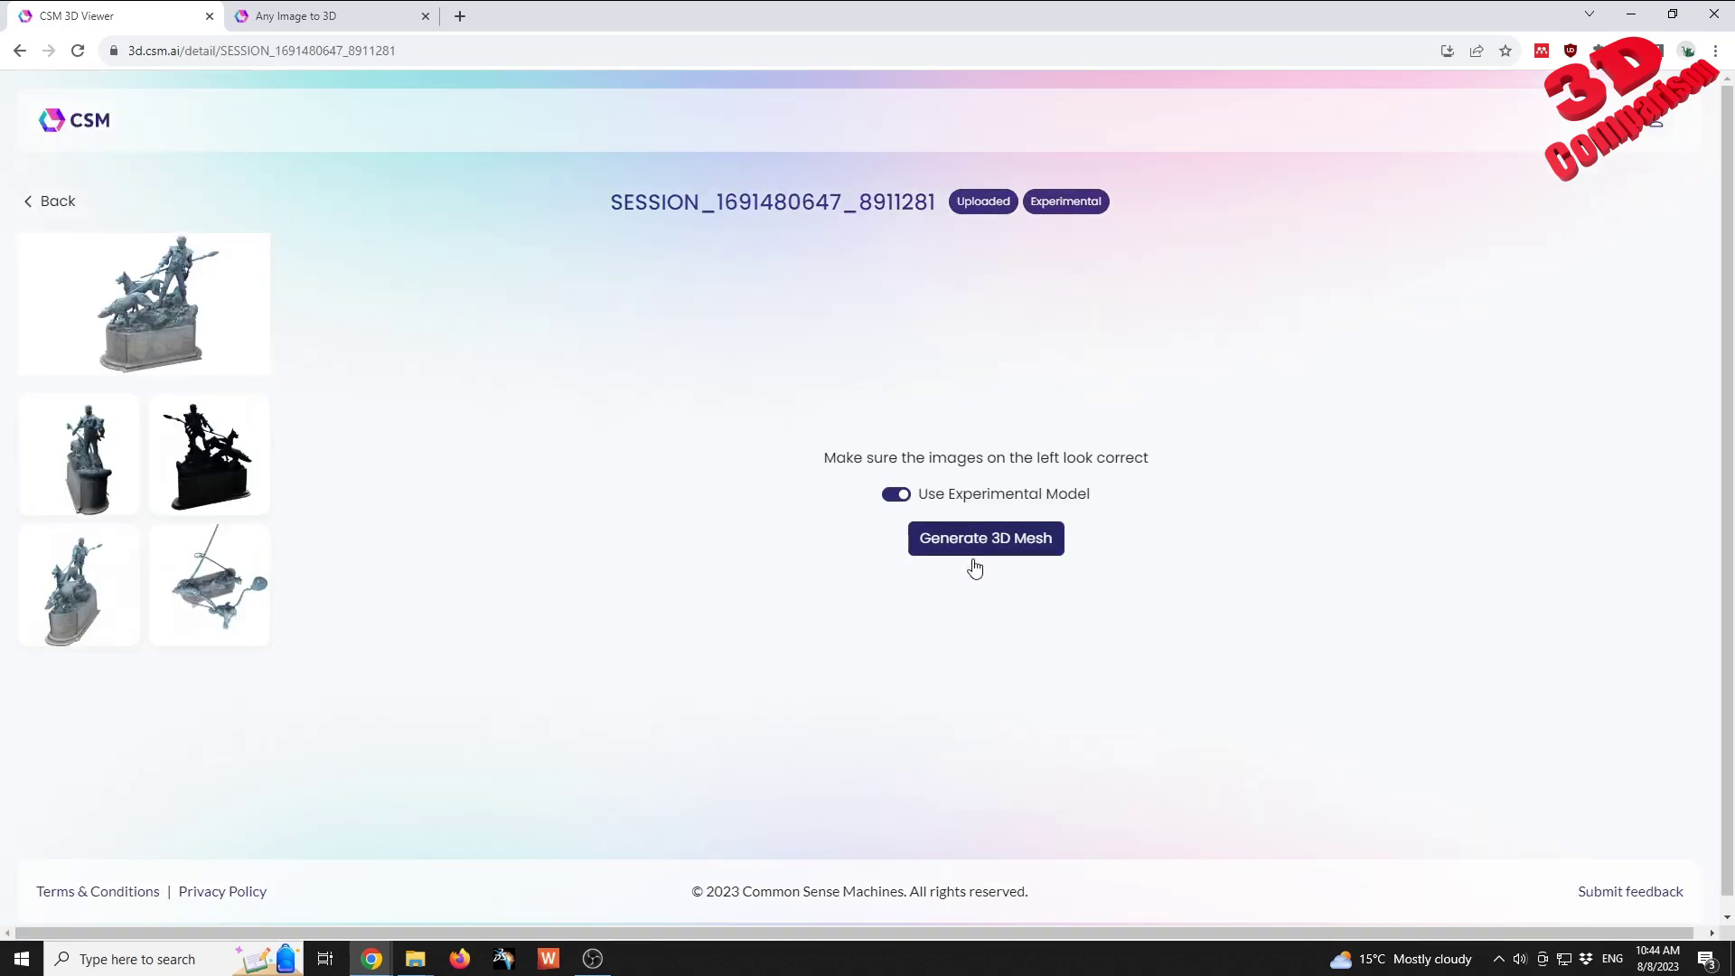
{"action": "left_click", "coordinate": [895, 494]}
{"action": "left_click", "coordinate": [984, 546]}
{"action": "left_click", "coordinate": [73, 204]}
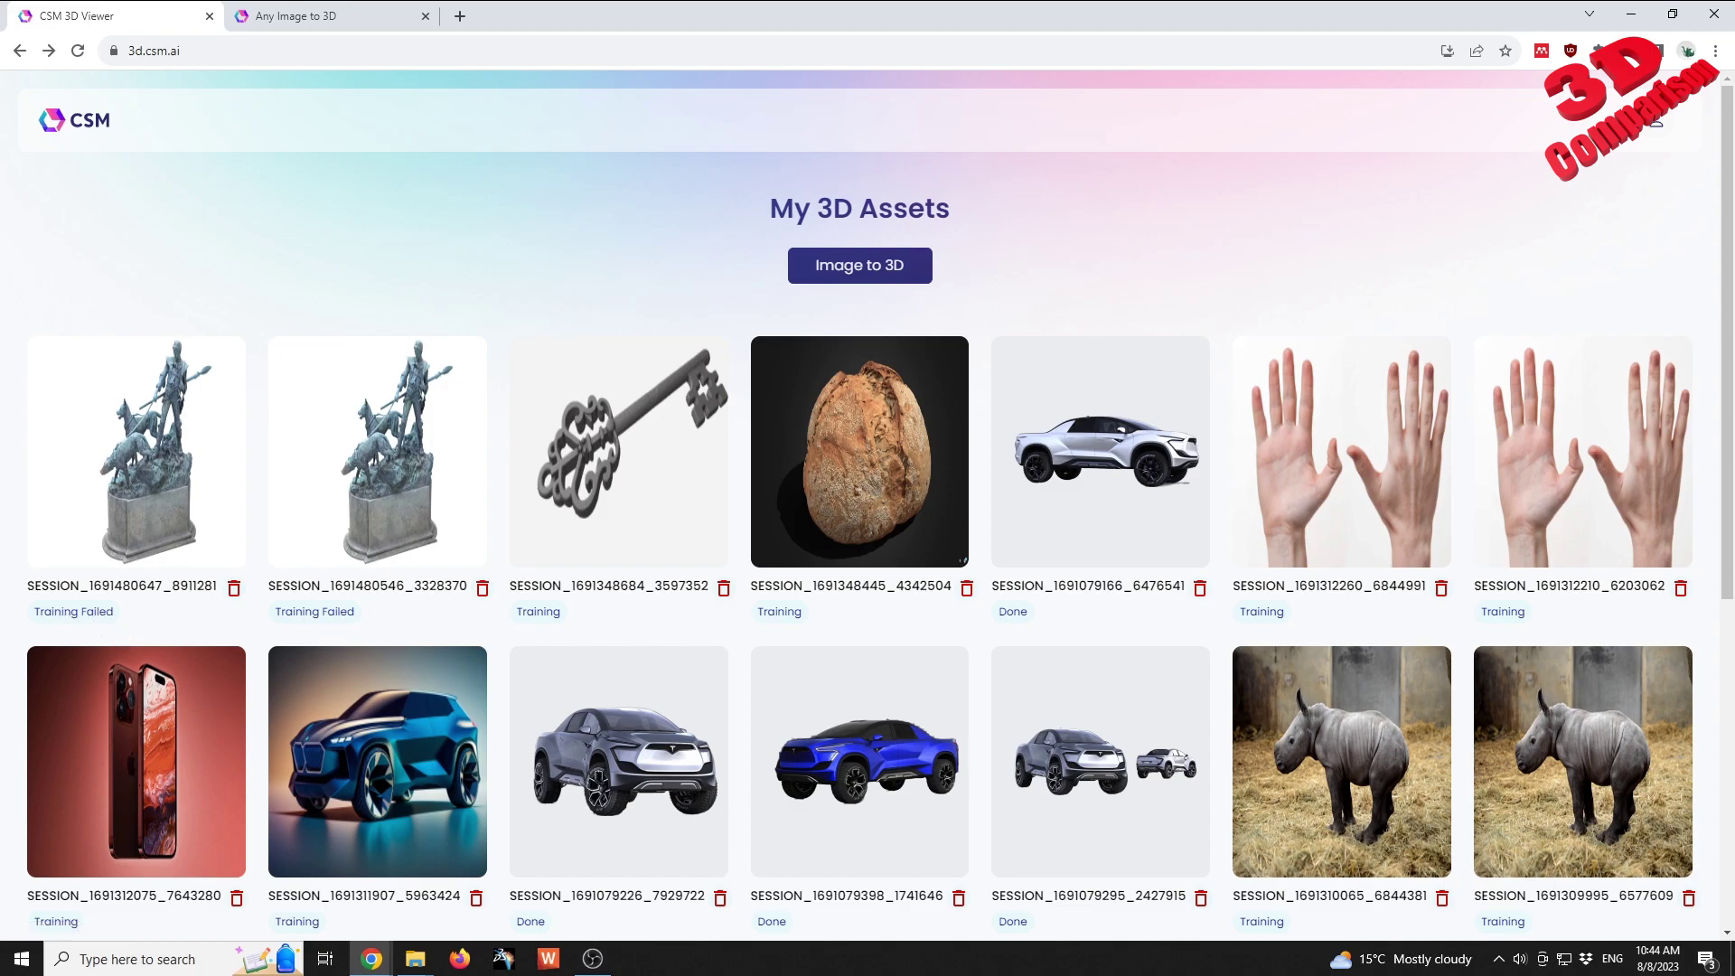
{"action": "key", "text": "alt+Tab"}
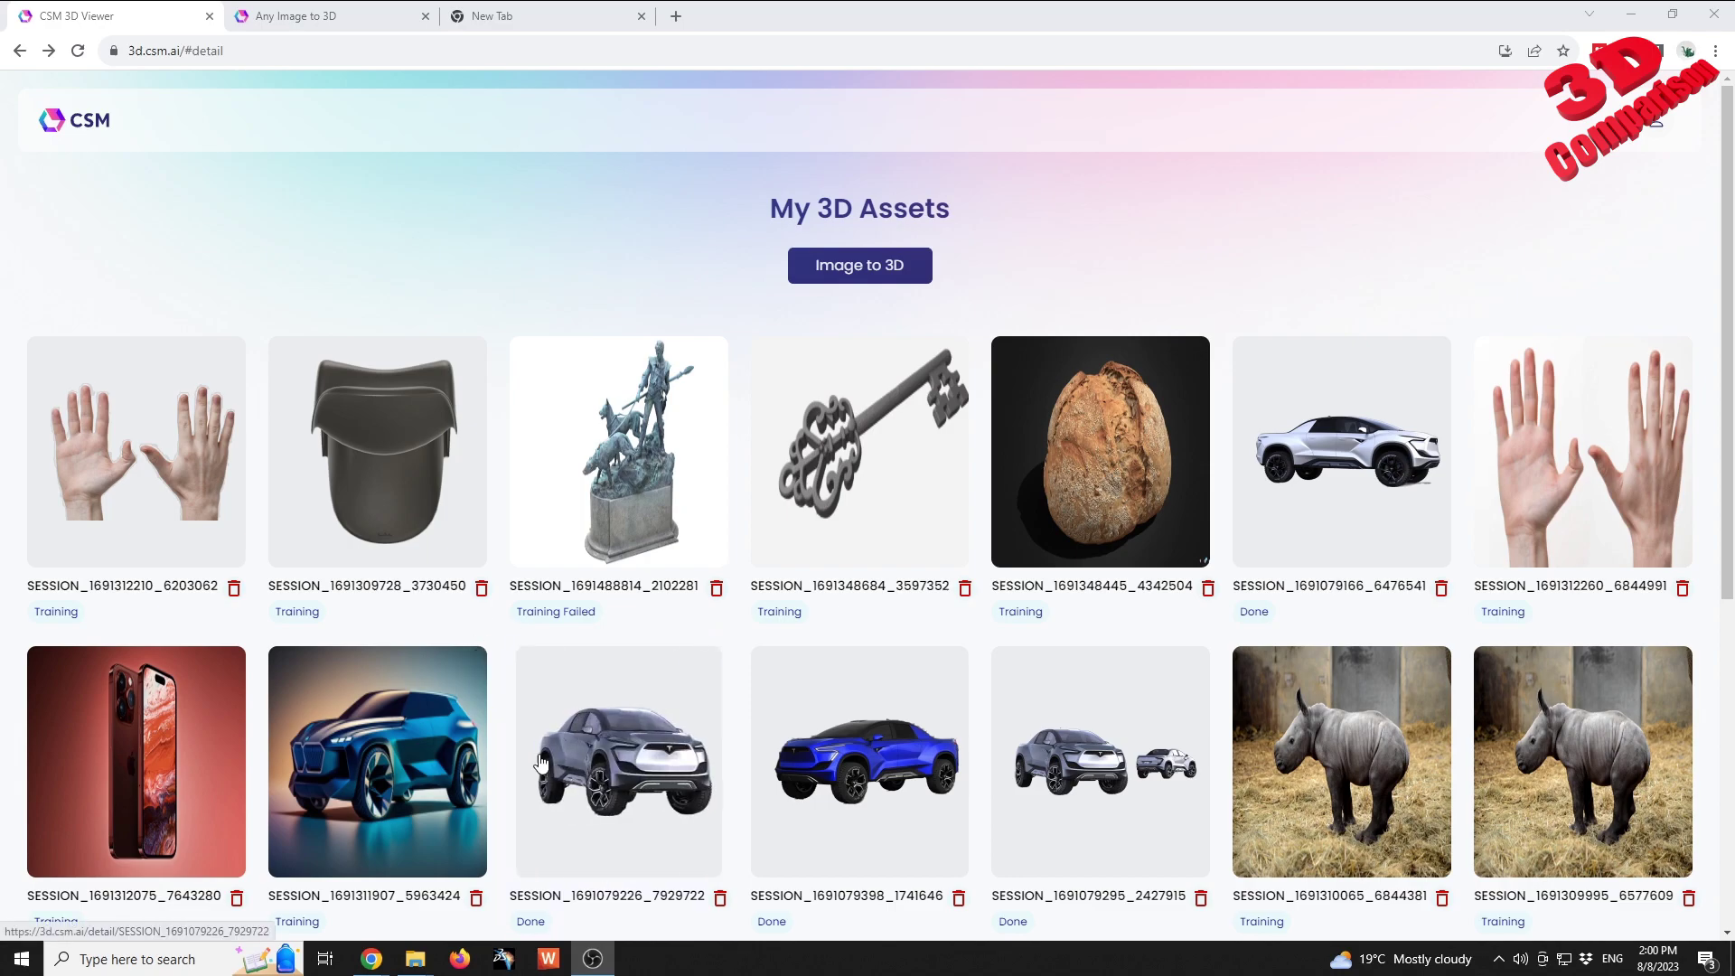
- Open Fullhd_no_shadows from the renders folder with IrfanView 64-bit
{"action": "mouse_move", "coordinate": [424, 967]}
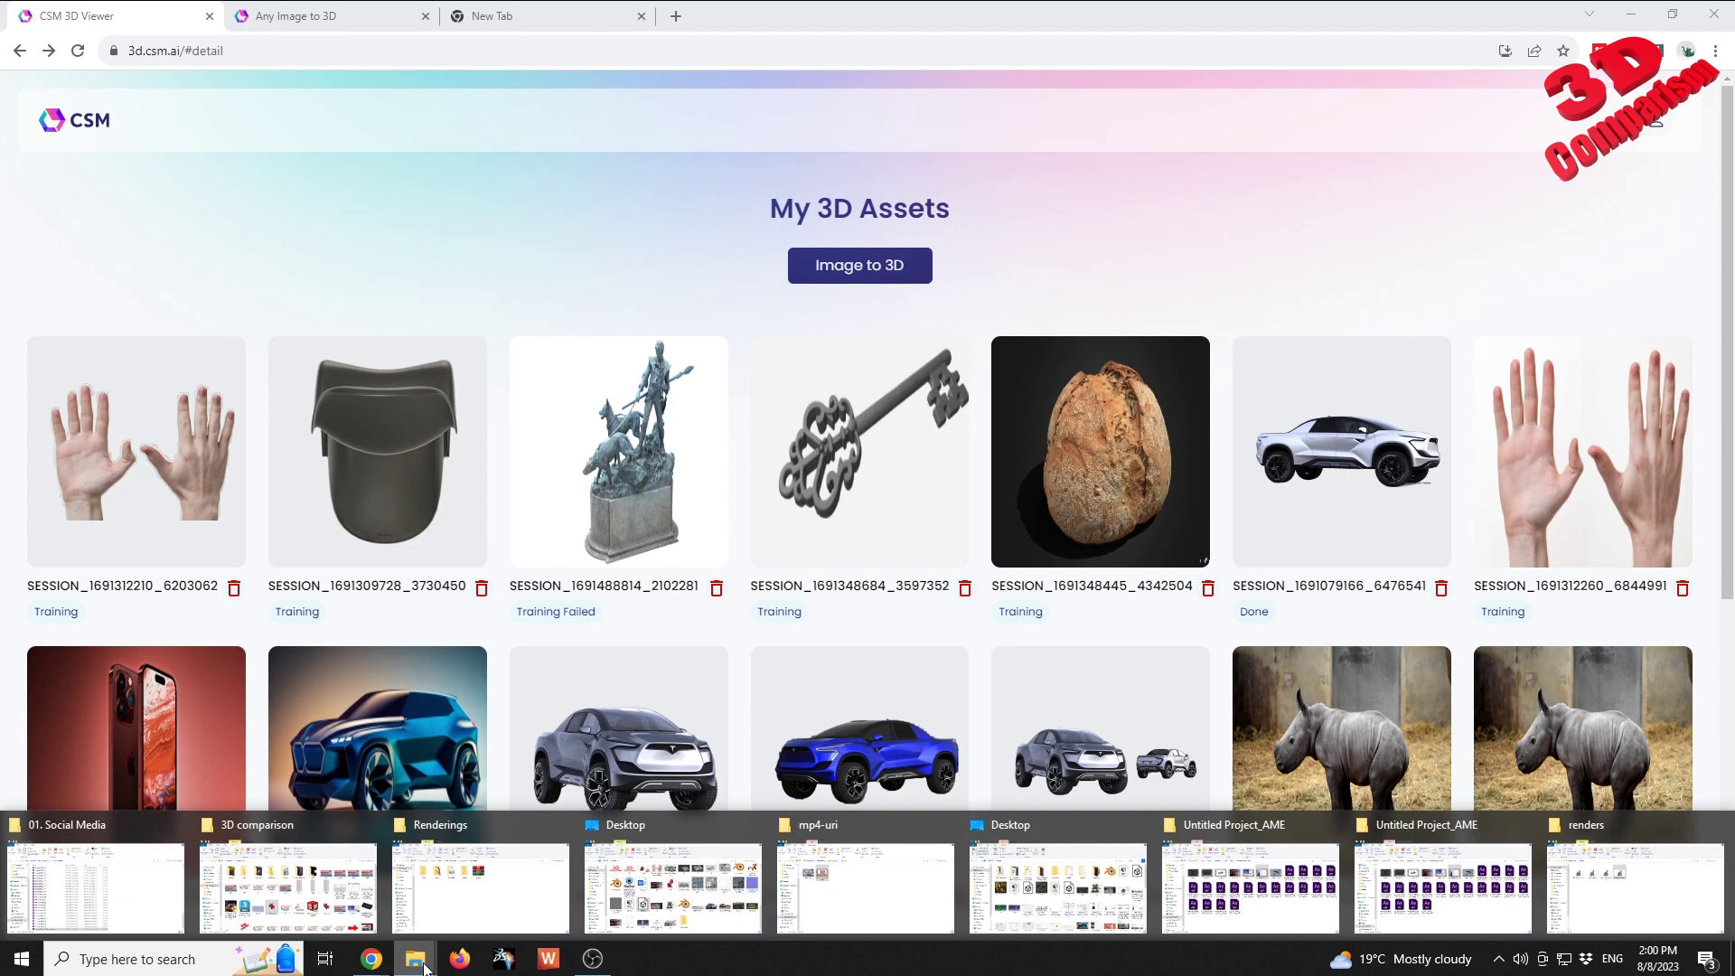
{"action": "left_click", "coordinate": [1635, 886]}
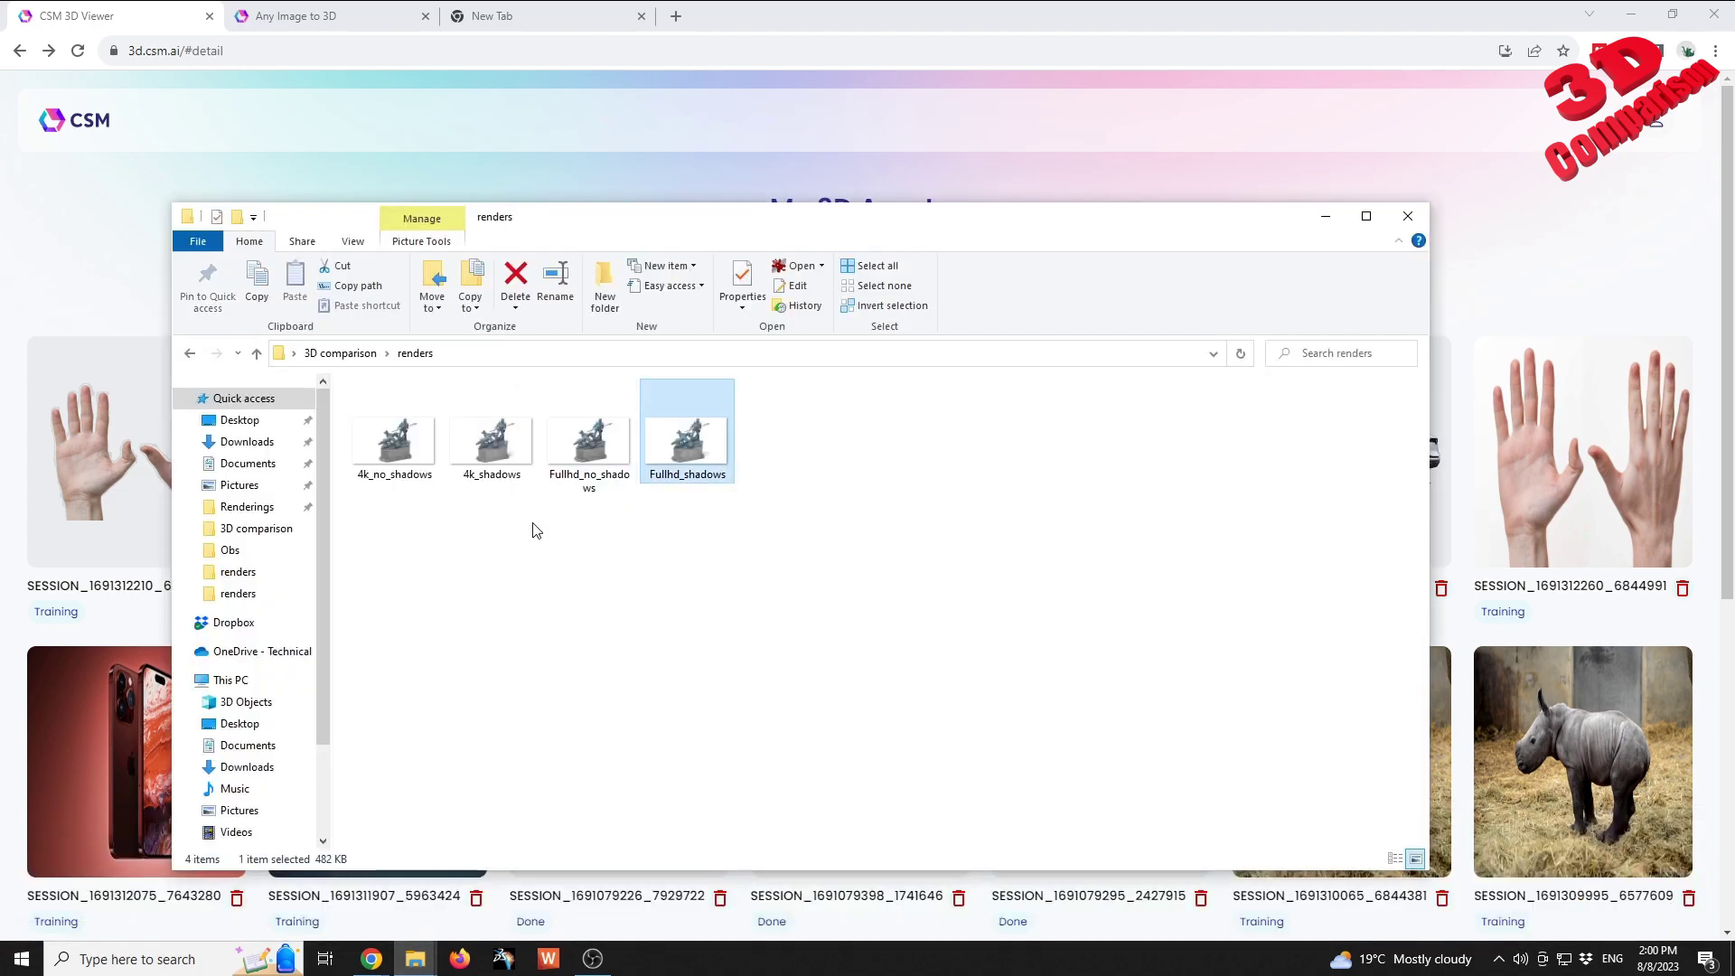
{"action": "left_click", "coordinate": [596, 456]}
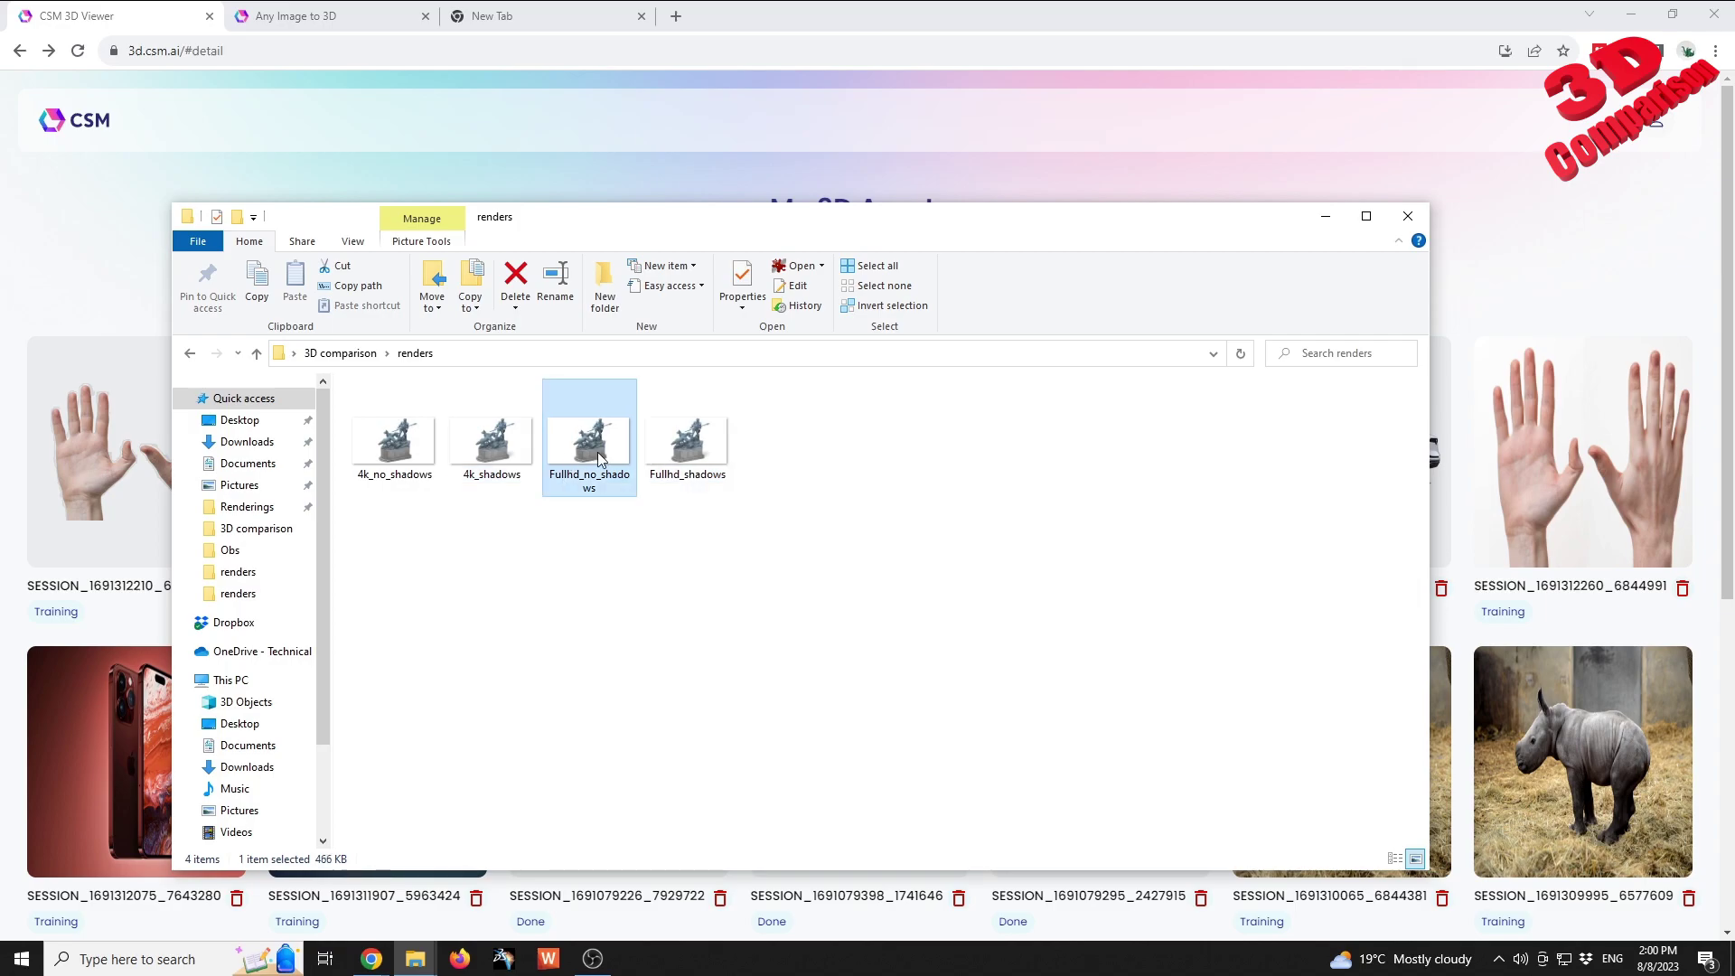
{"action": "right_click", "coordinate": [599, 458]}
{"action": "mouse_move", "coordinate": [734, 596]}
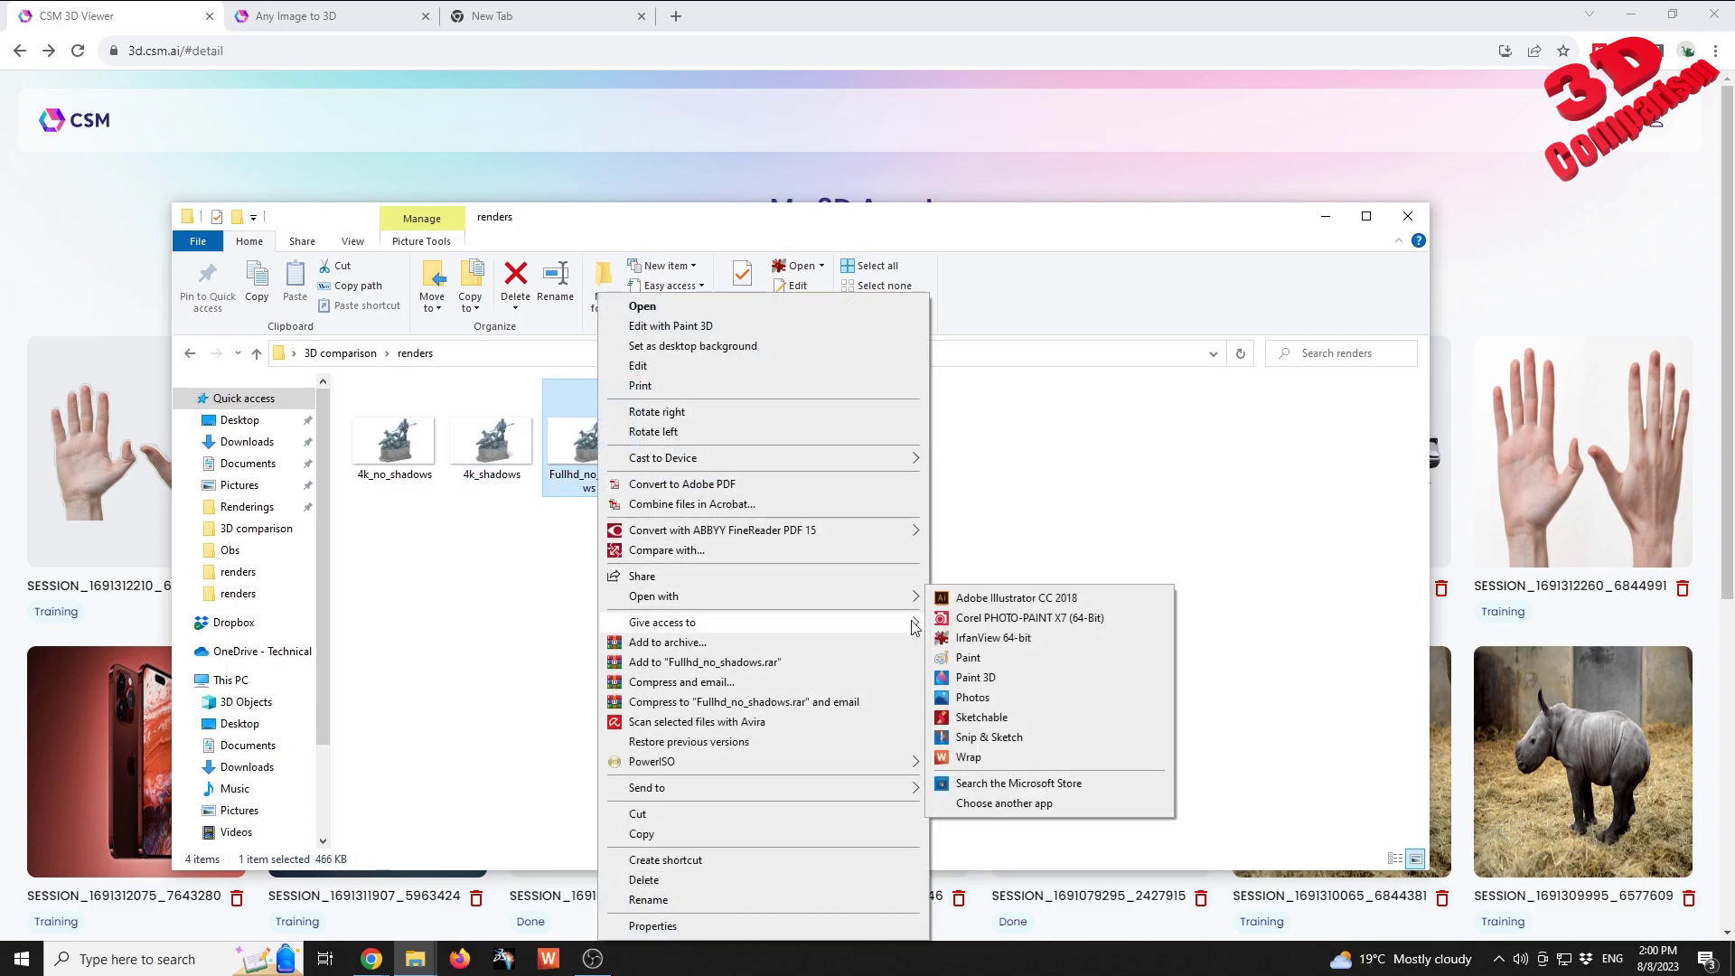
{"action": "left_click", "coordinate": [997, 638]}
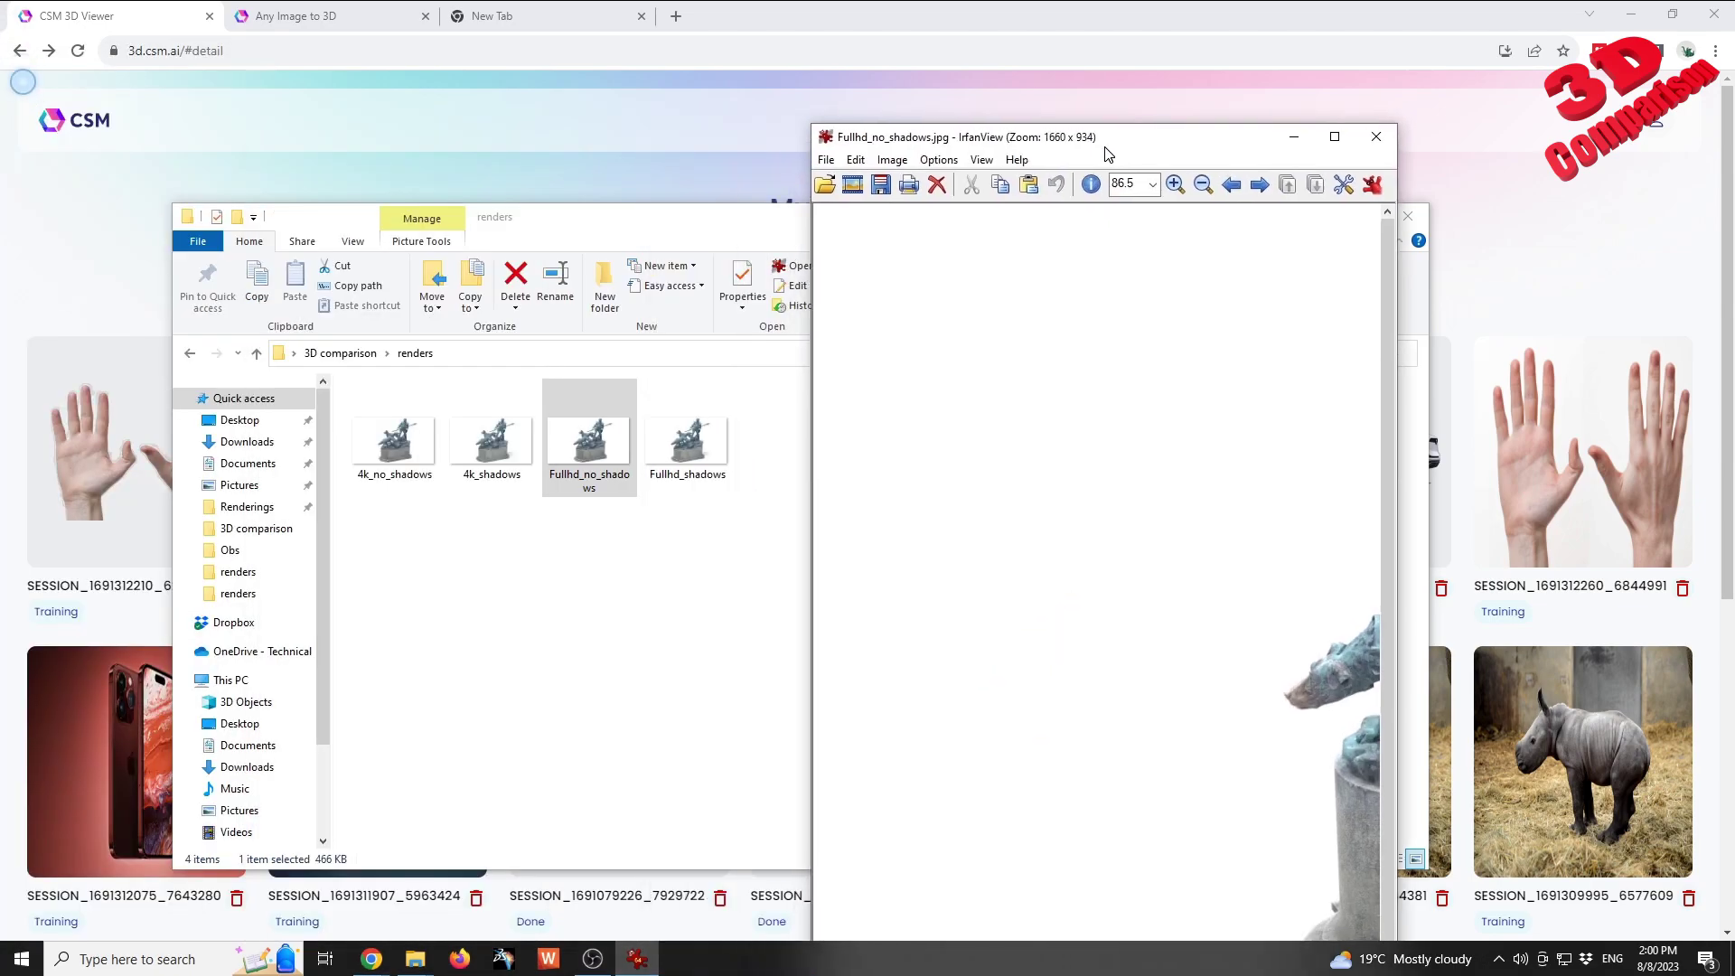
- Resize the statue render to 1080 pixels wide in IrfanView
{"action": "left_click", "coordinate": [1246, 137]}
{"action": "key", "text": "ctrl+r"}
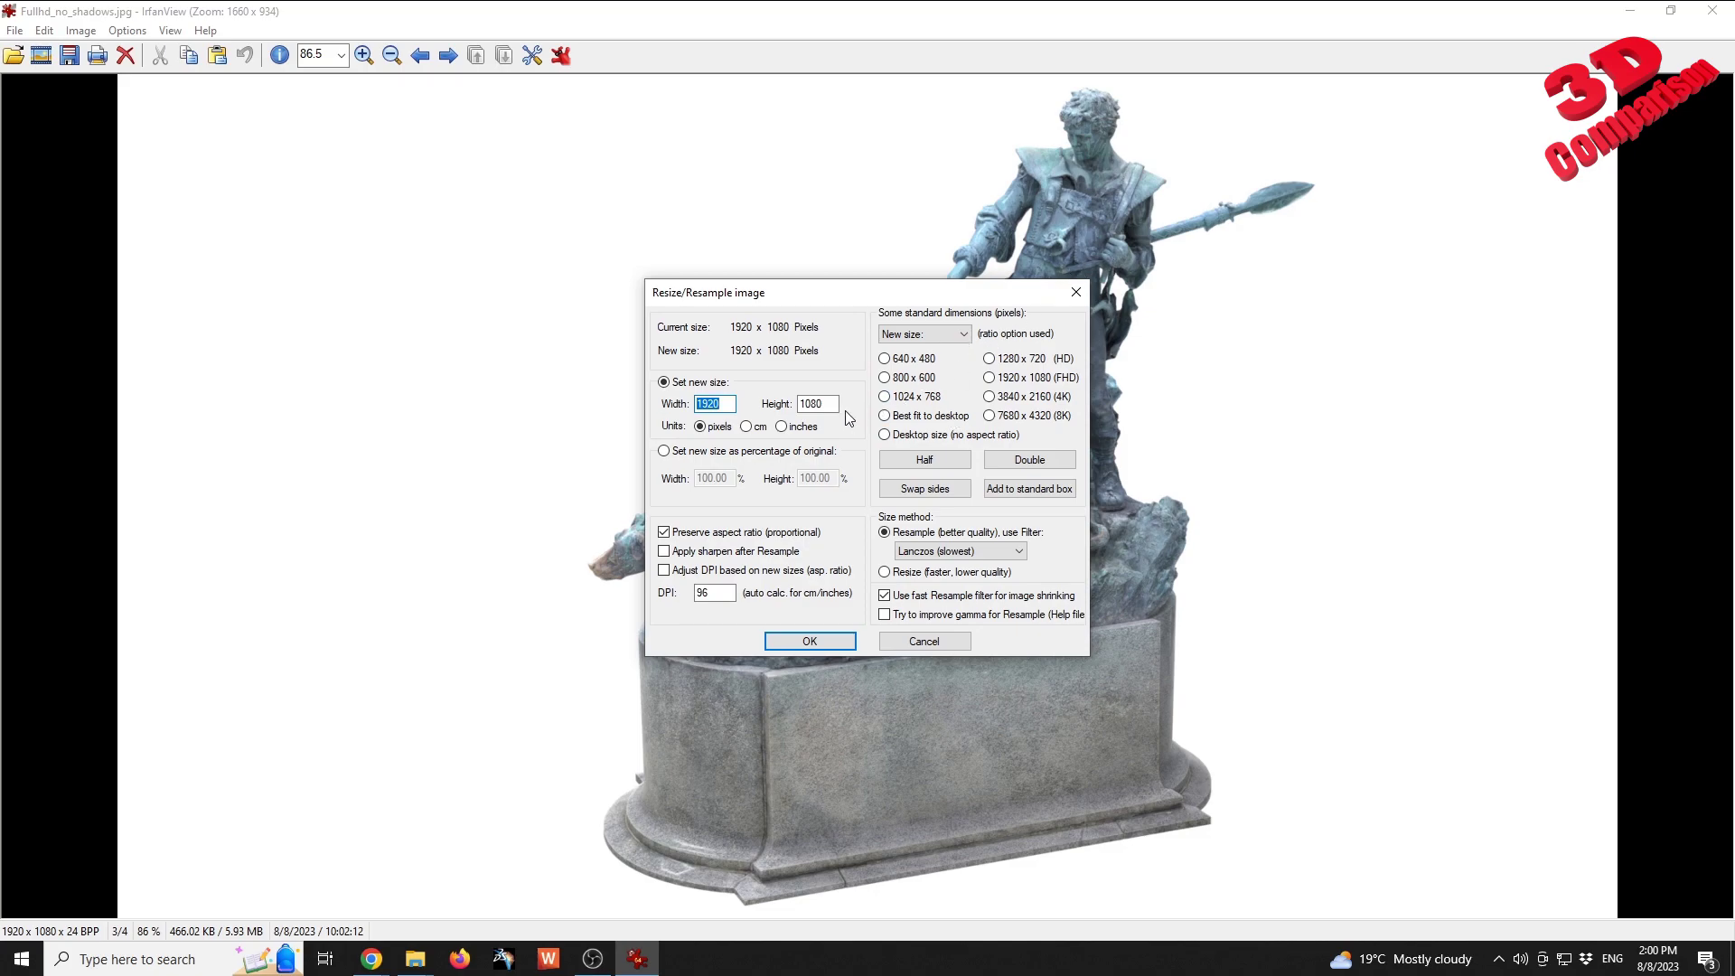
{"action": "left_click", "coordinate": [693, 456]}
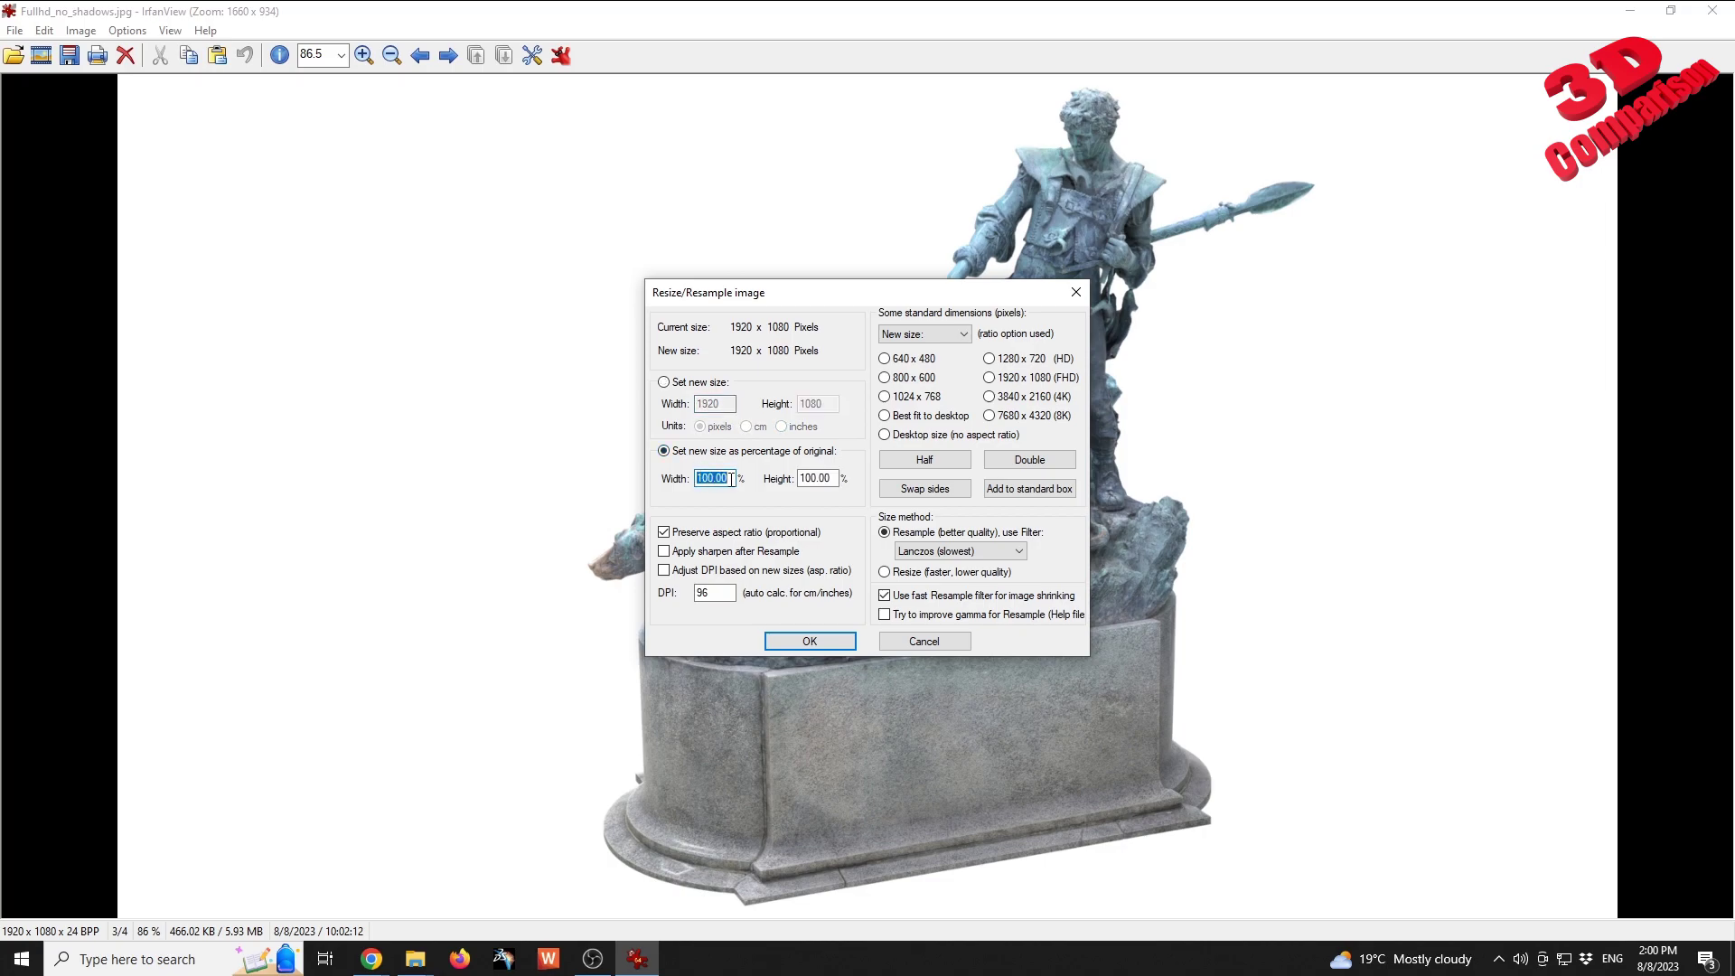
{"action": "type", "text": "75"}
{"action": "left_click", "coordinate": [820, 478]}
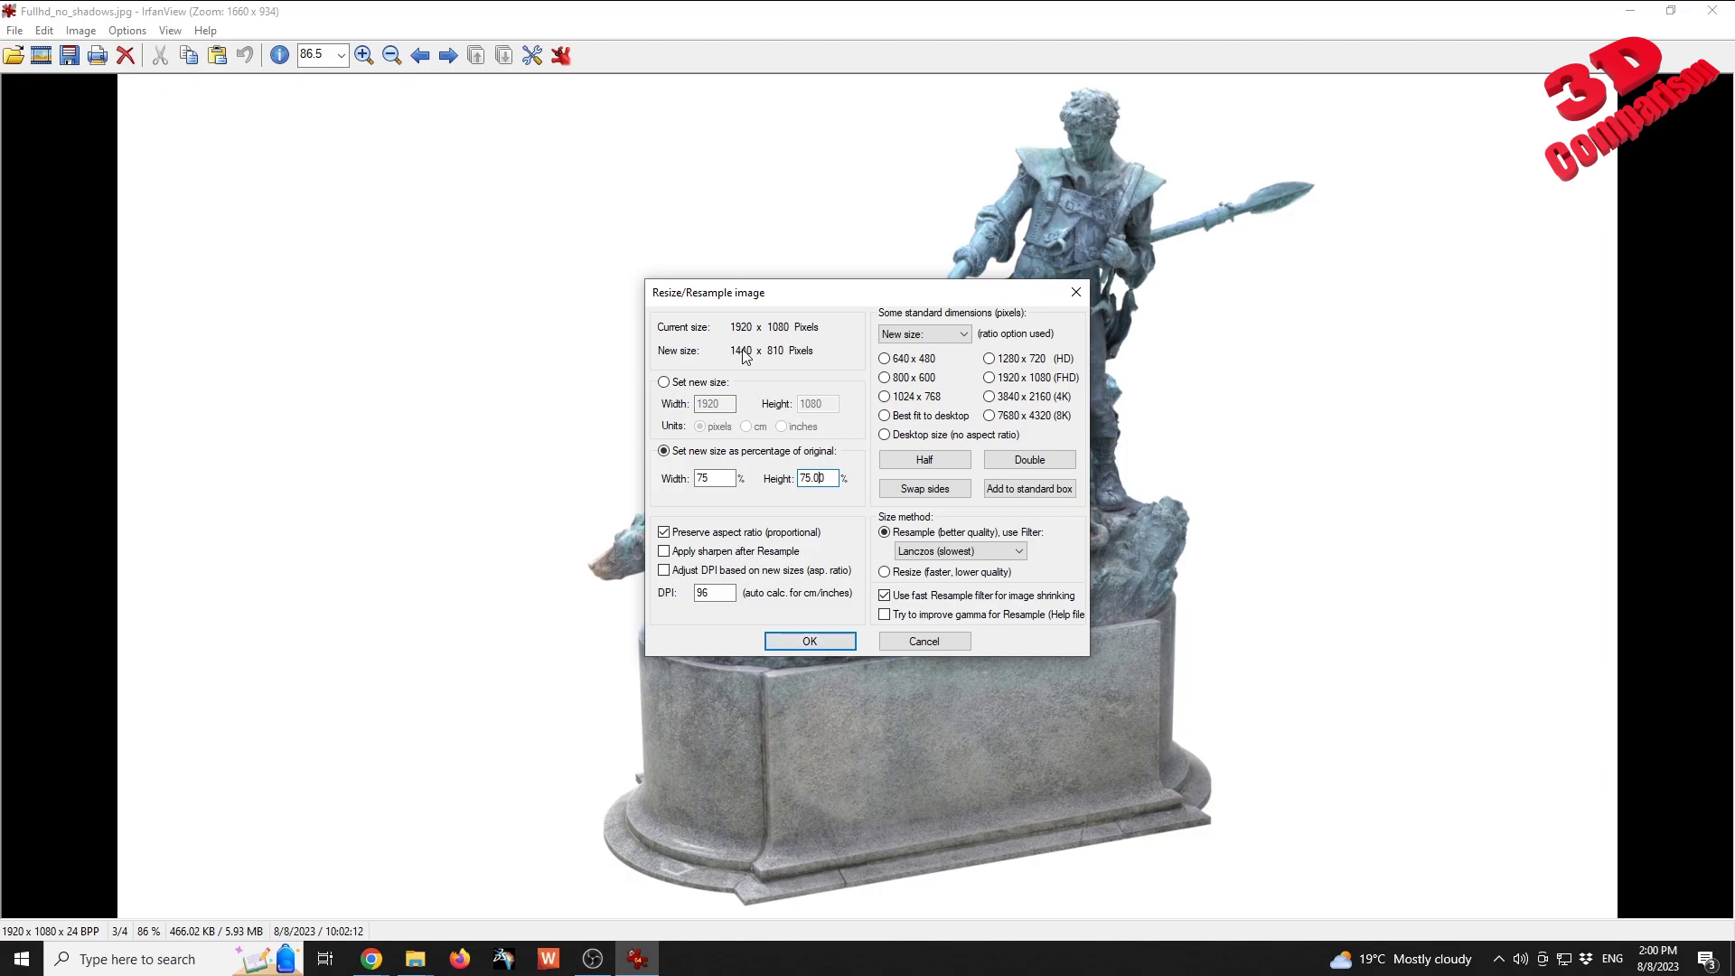
{"action": "left_click", "coordinate": [693, 385]}
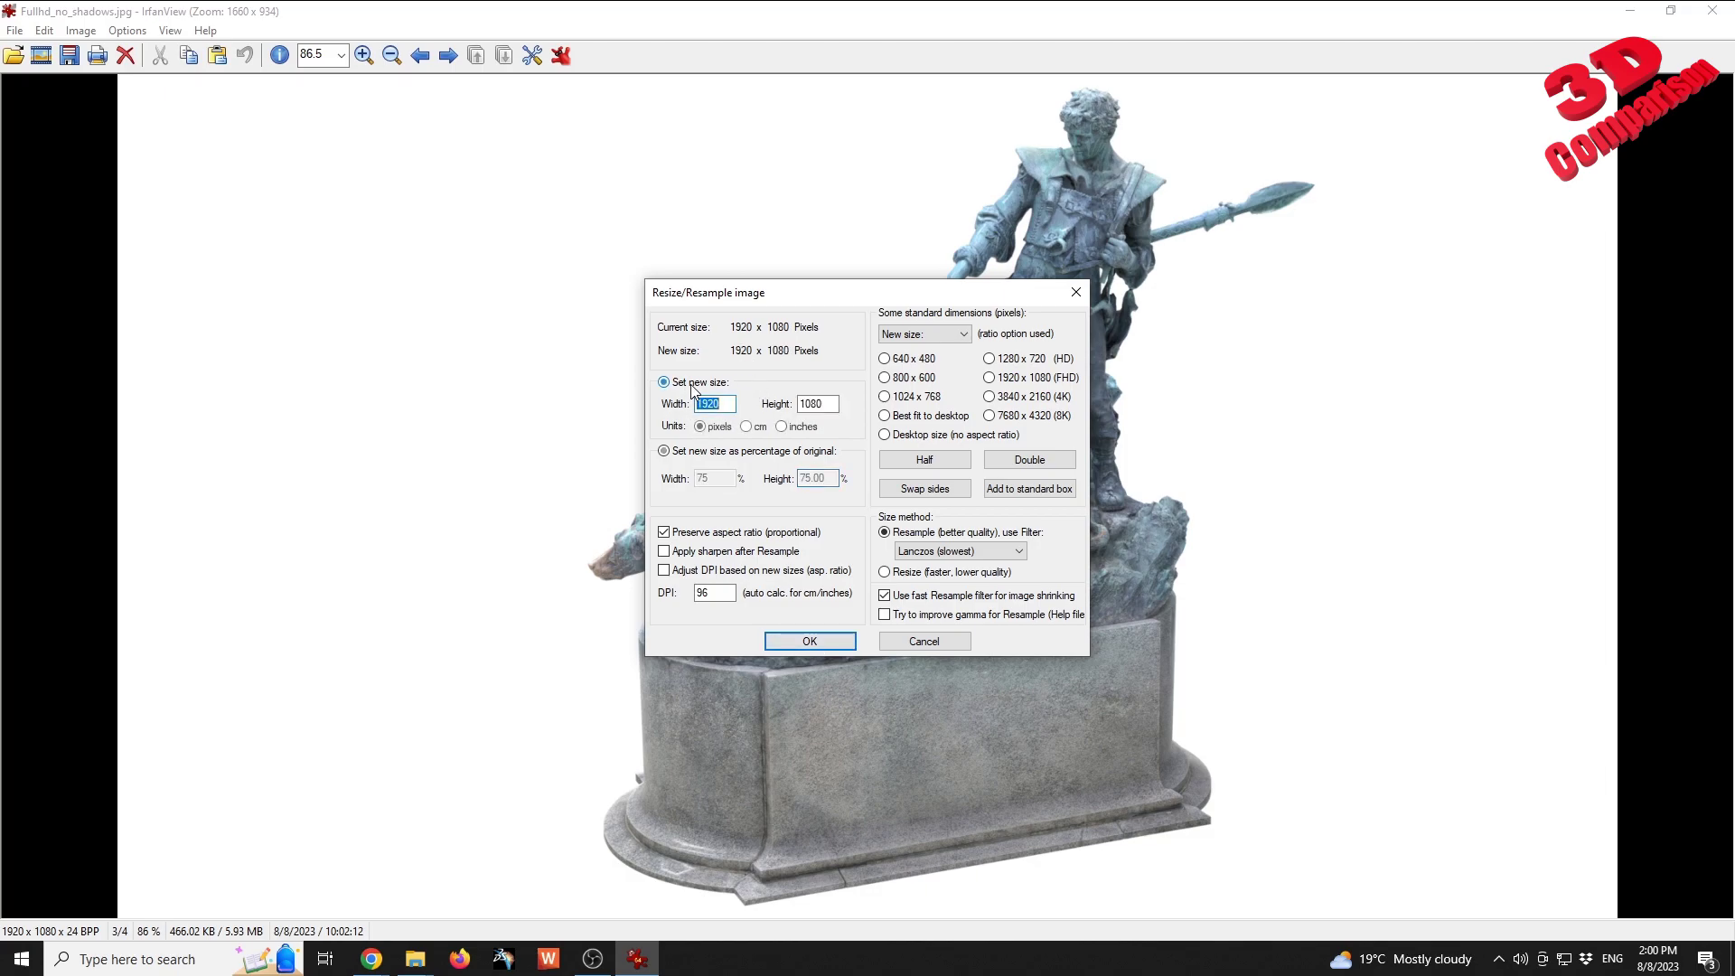
{"action": "type", "text": "1"}
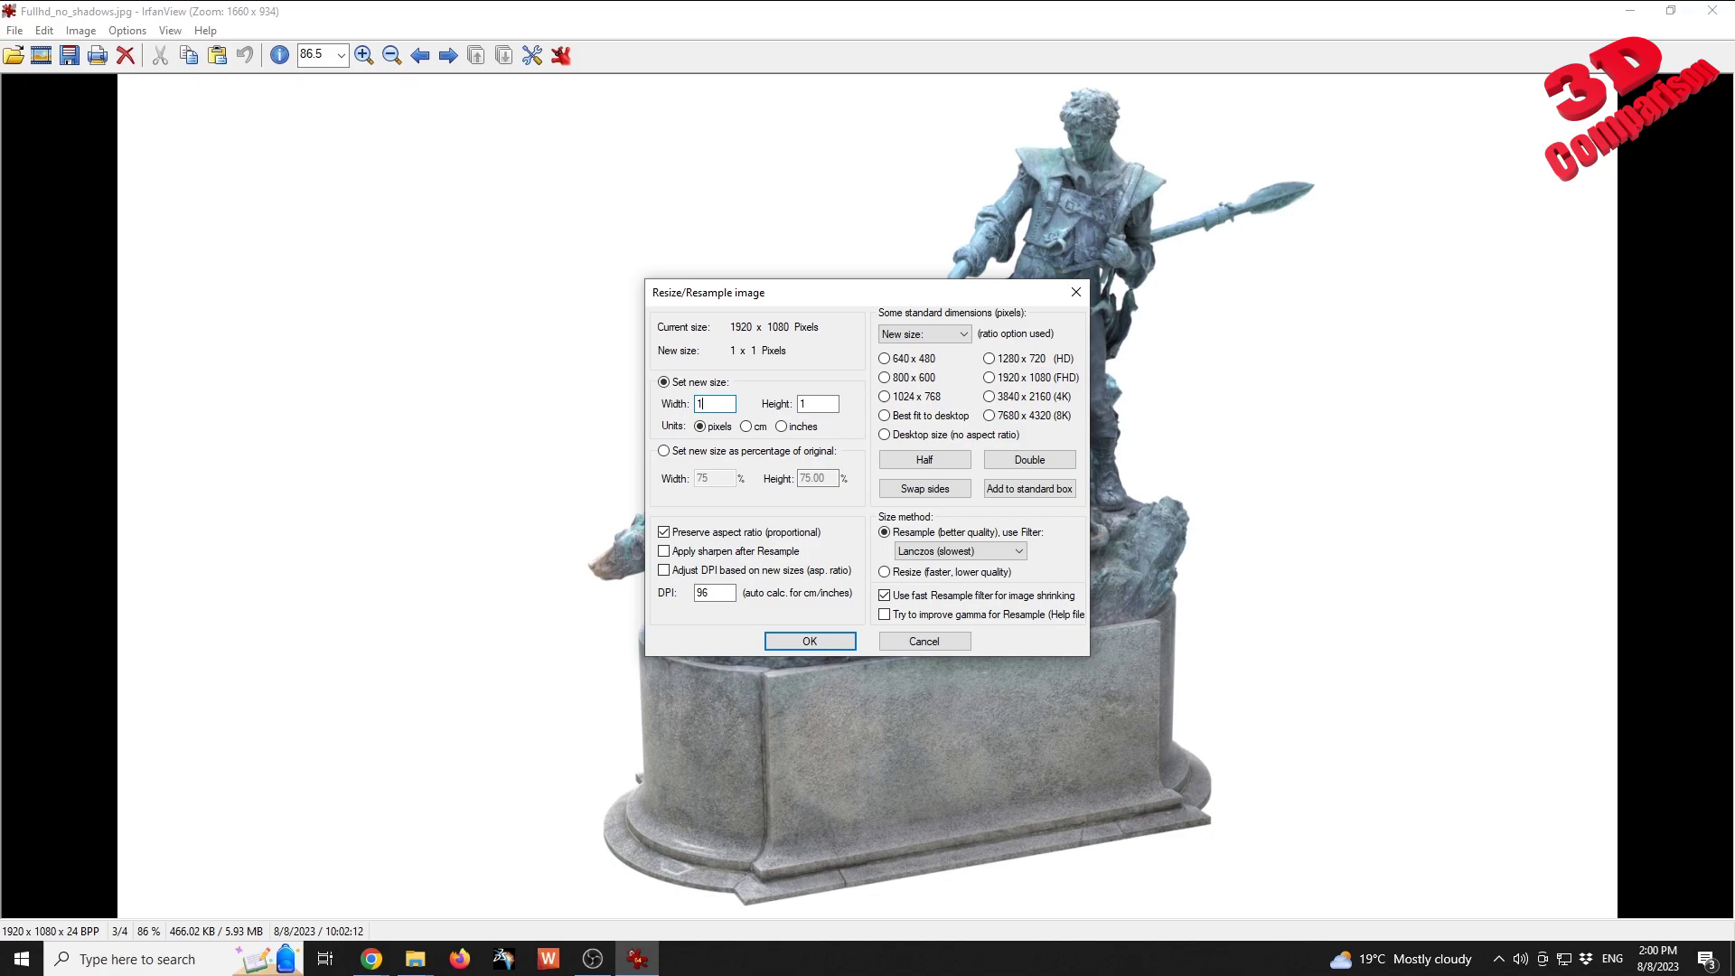
{"action": "type", "text": "080"}
{"action": "left_click", "coordinate": [837, 638]}
- Save the resized image as smaller_res.jpg in the 3D comparison\renders folder
{"action": "left_click", "coordinate": [14, 30]}
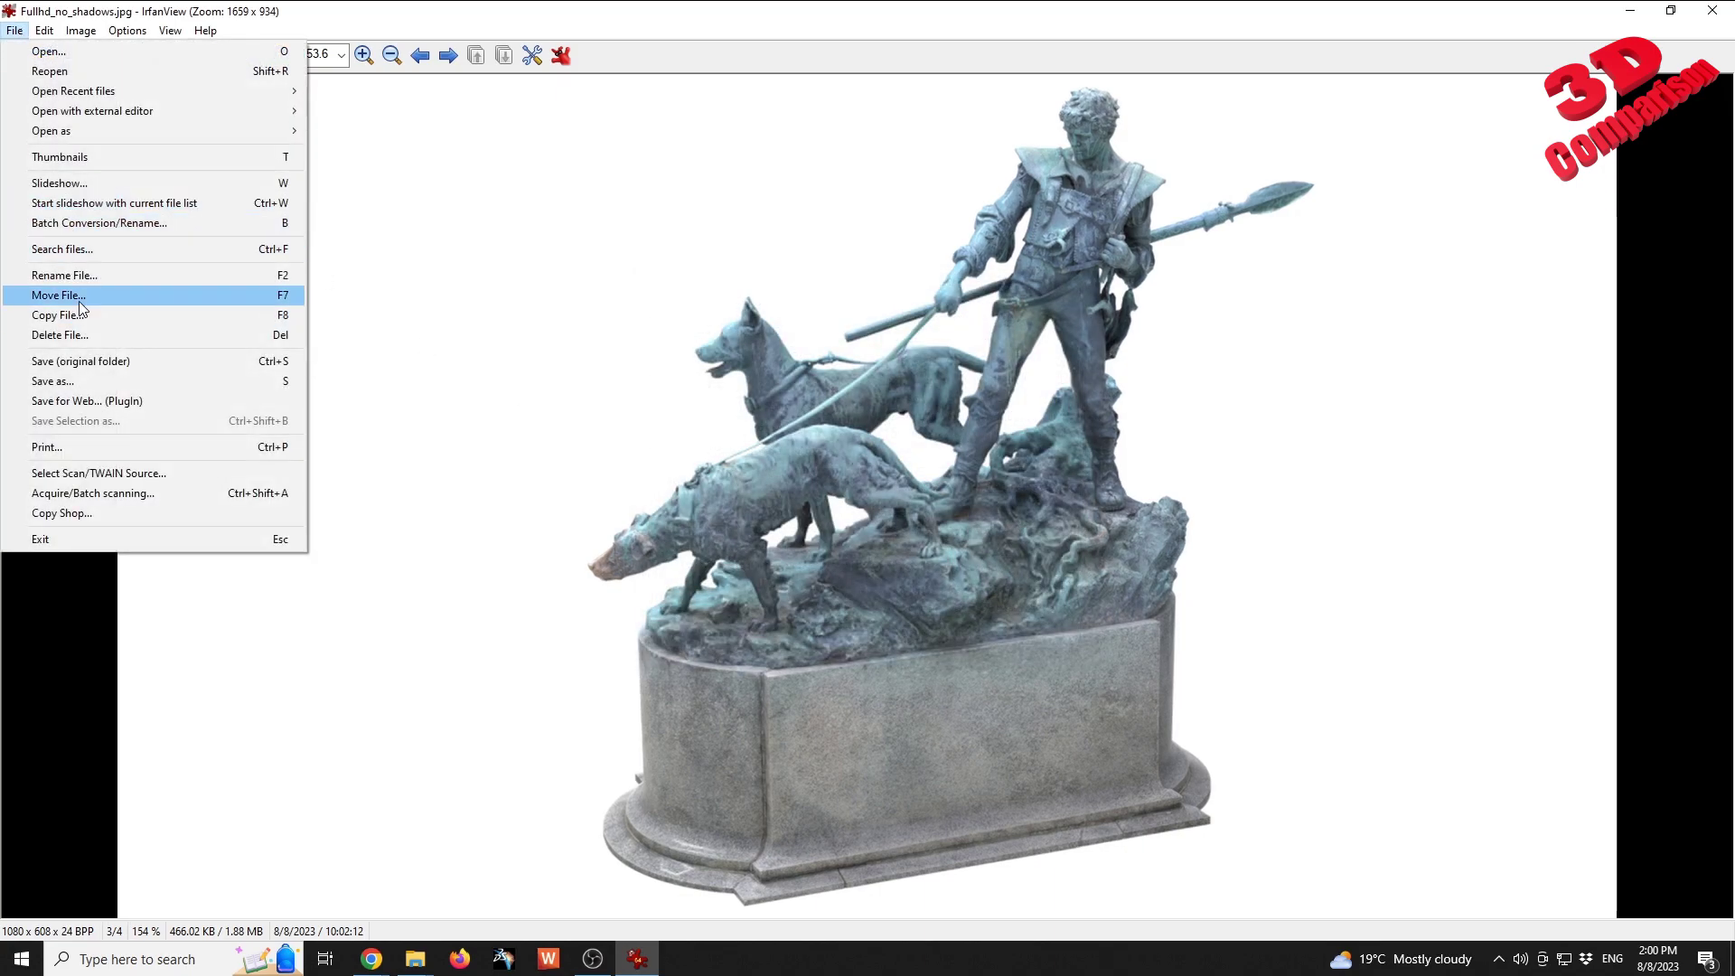
{"action": "left_click", "coordinate": [79, 380]}
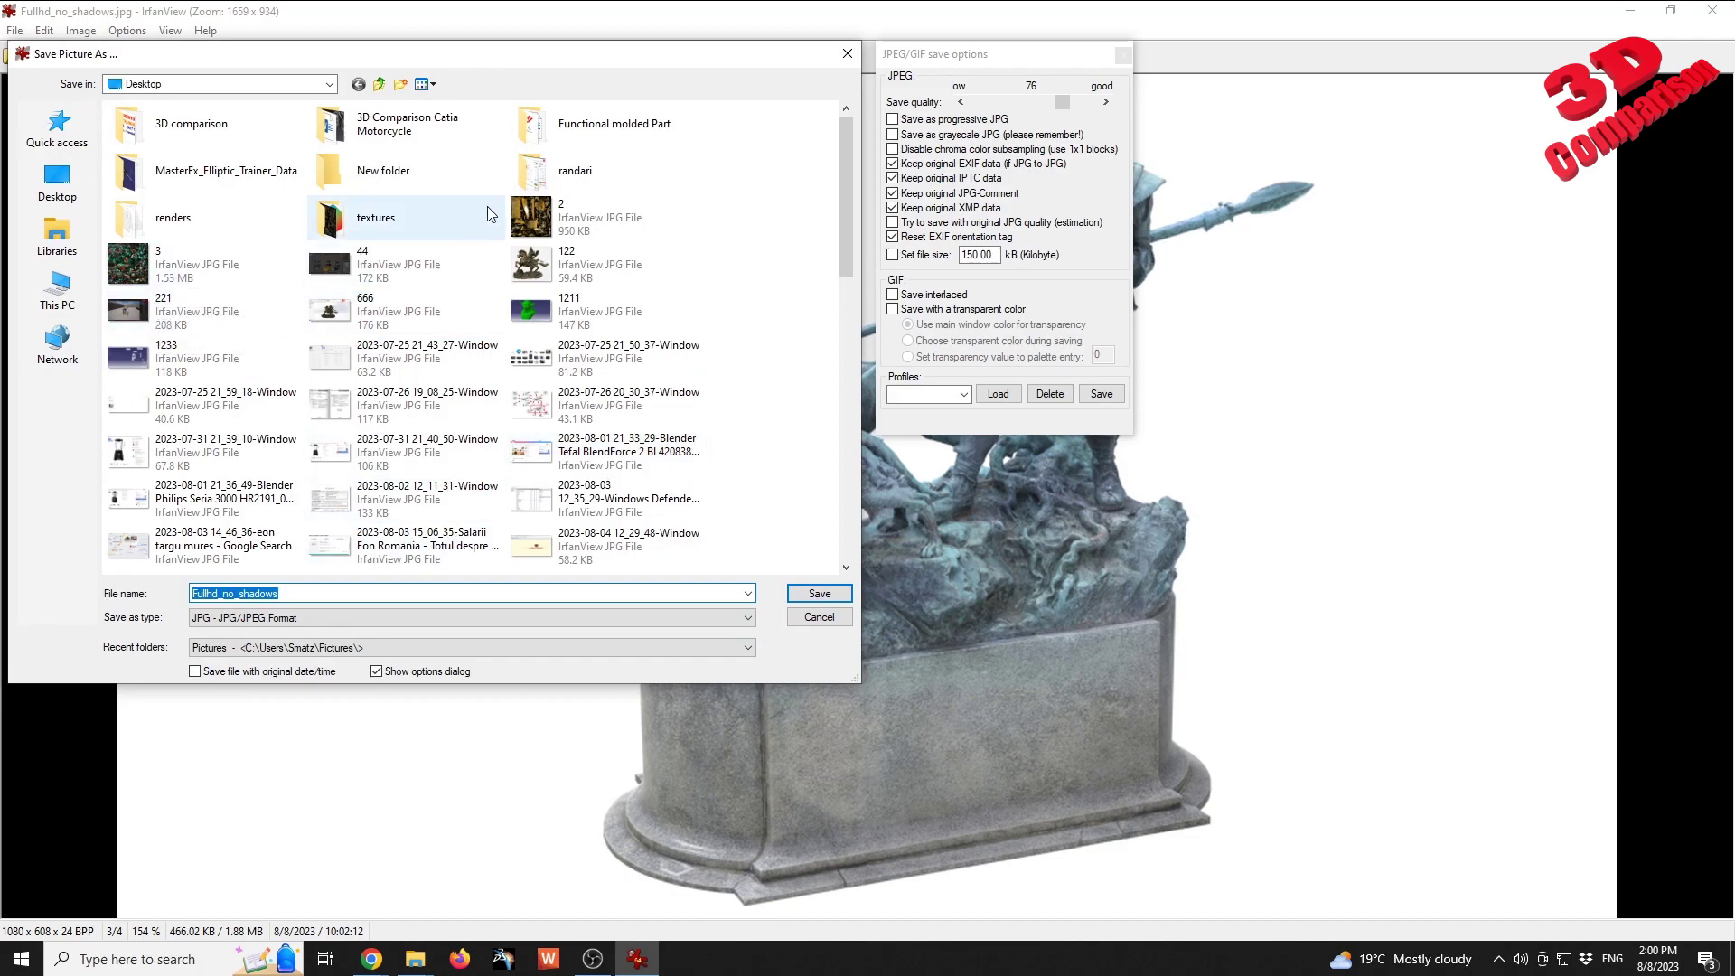
{"action": "double_click", "coordinate": [174, 135]}
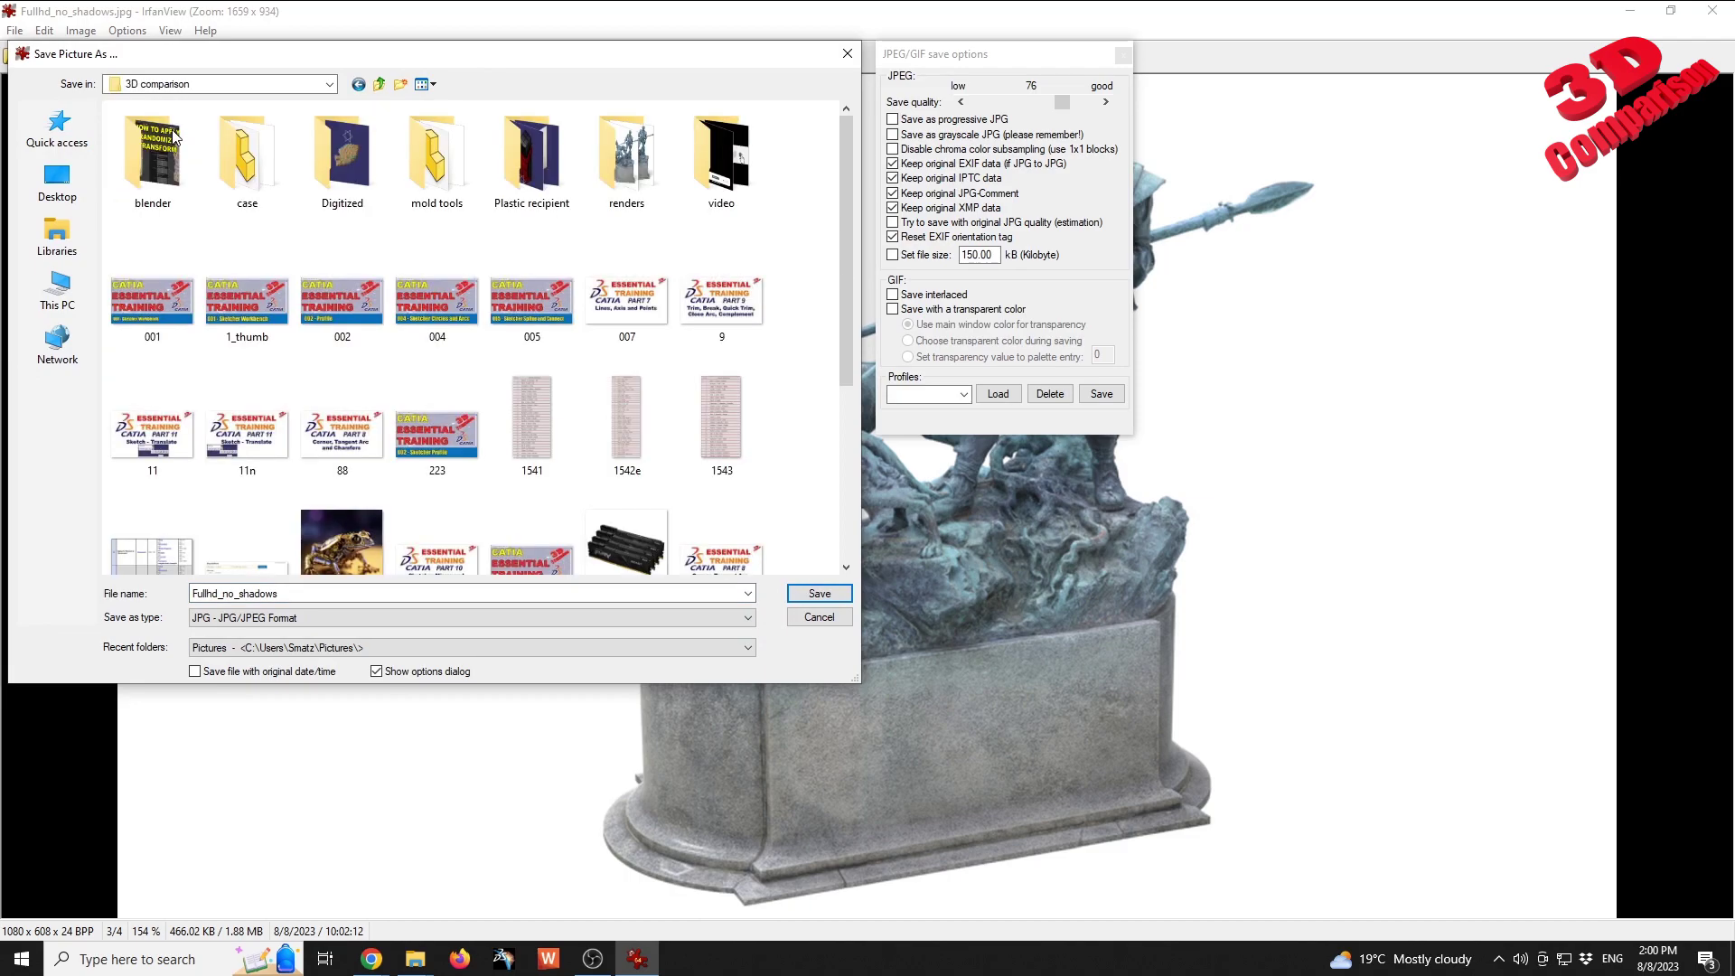
{"action": "double_click", "coordinate": [632, 163]}
{"action": "double_click", "coordinate": [340, 594]}
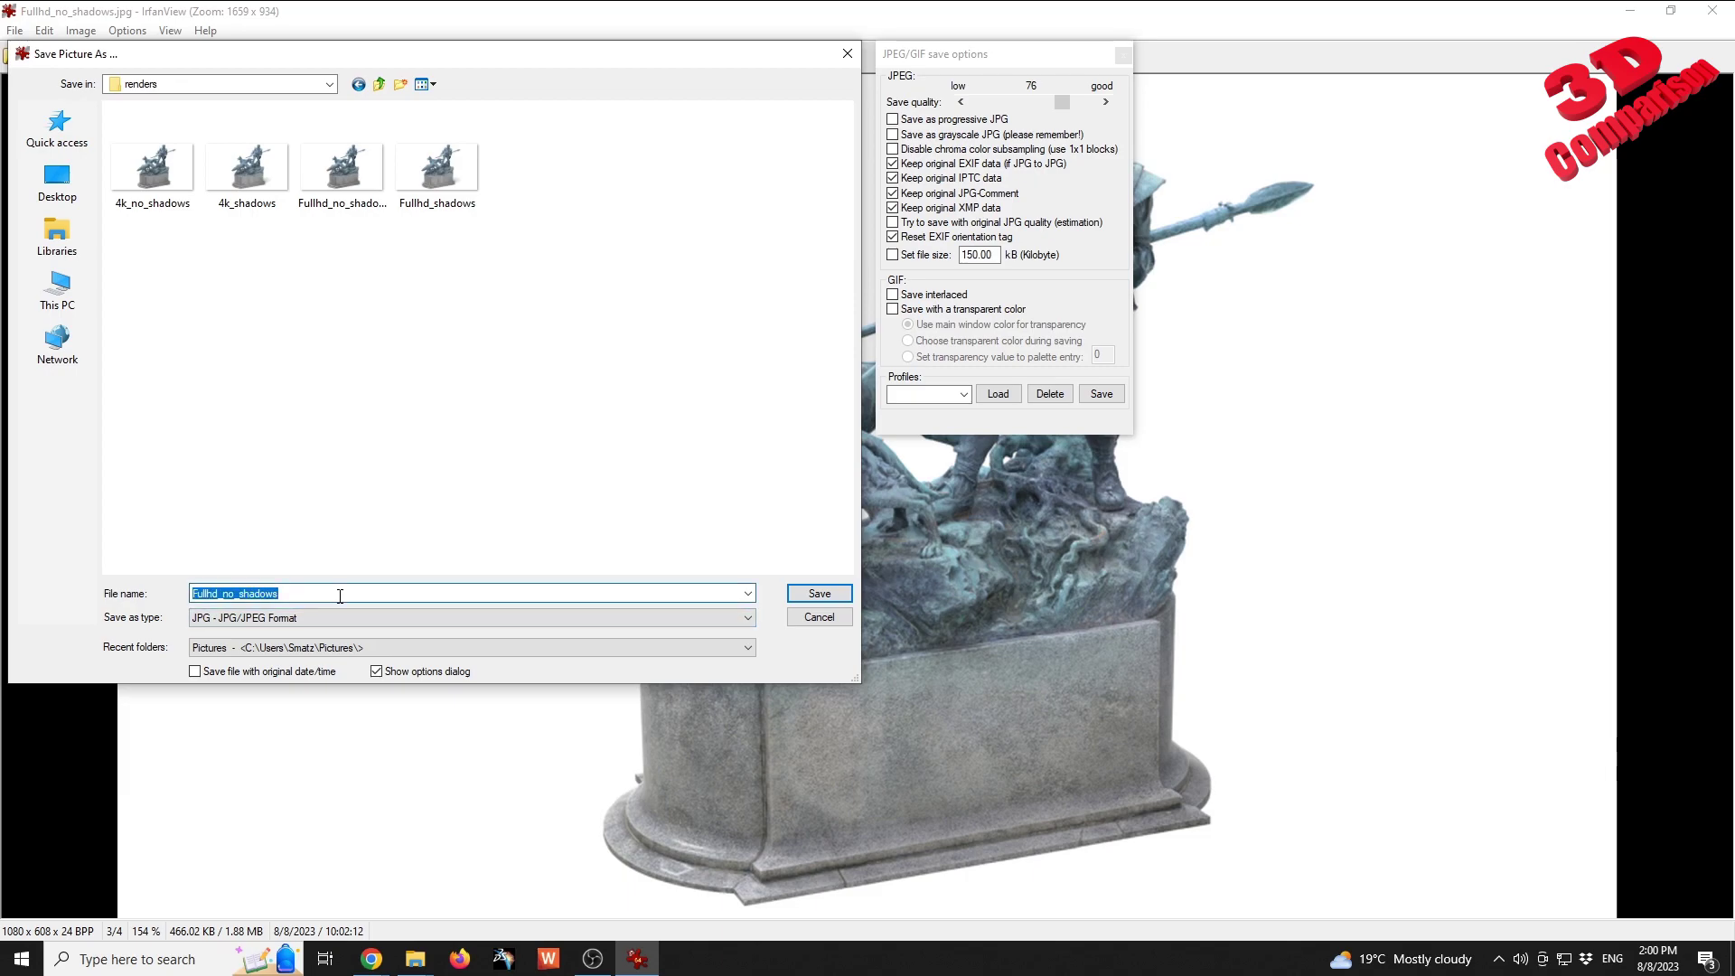
{"action": "type", "text": "smaller_res"}
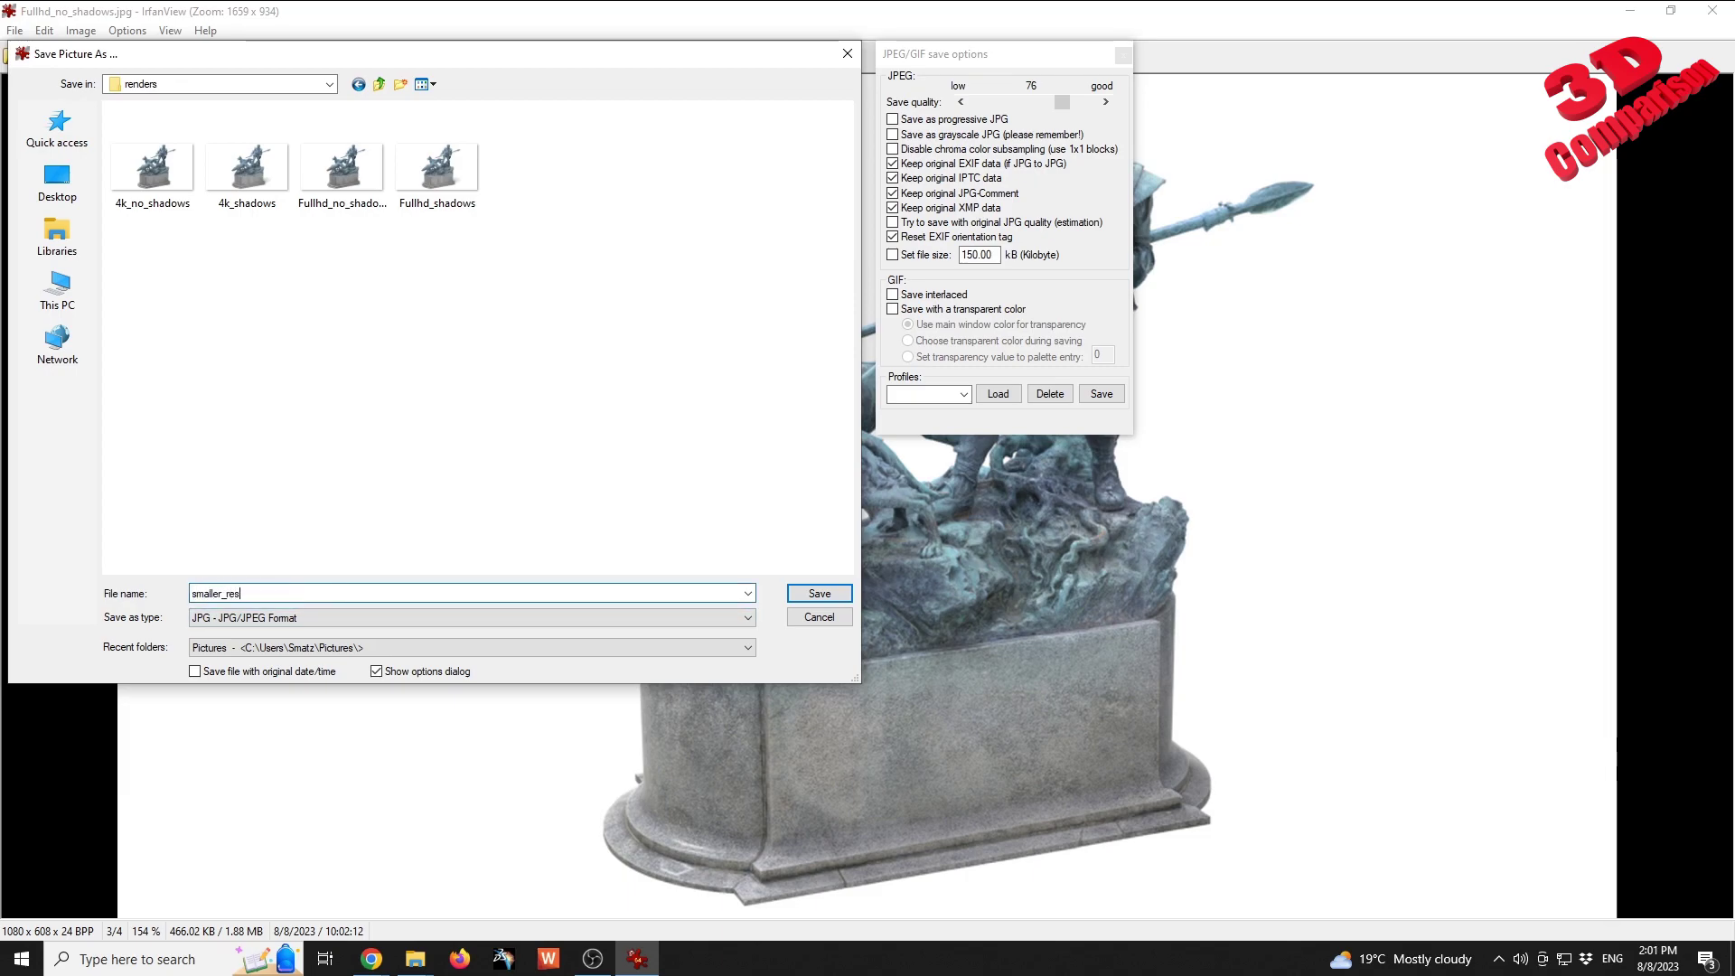
{"action": "key", "text": "Return"}
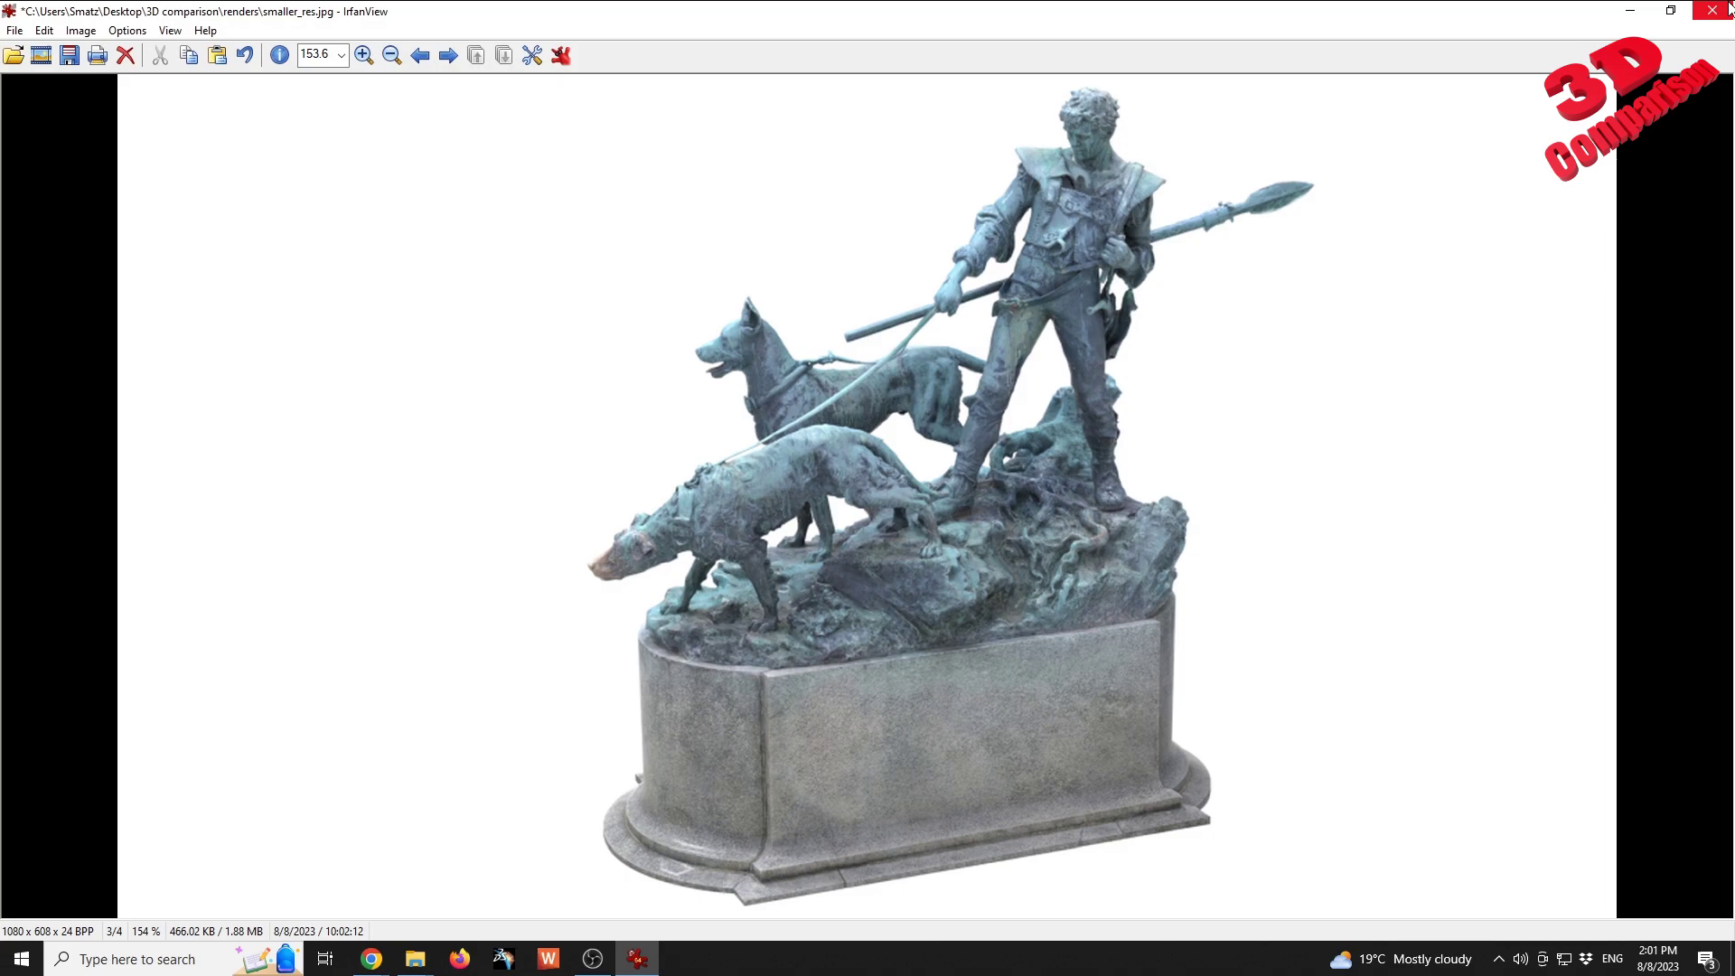
- Close IrfanView, check the new smaller_res file, and return to the browser
{"action": "left_click", "coordinate": [1729, 9]}
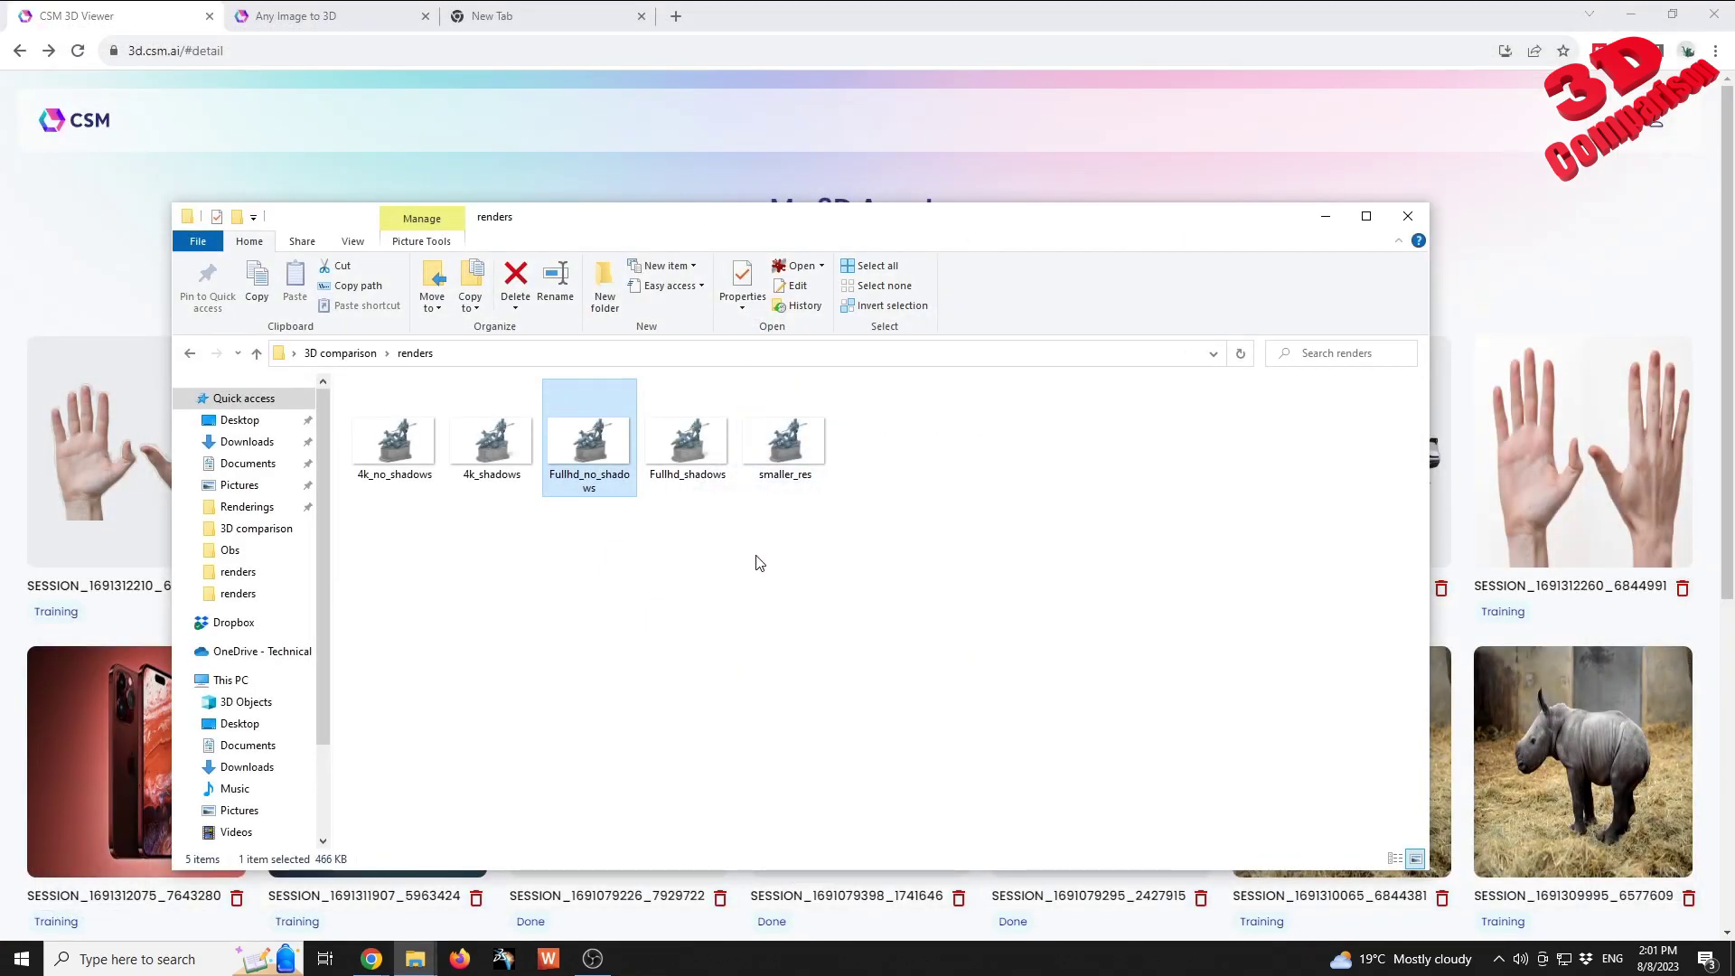
{"action": "left_click", "coordinate": [817, 445]}
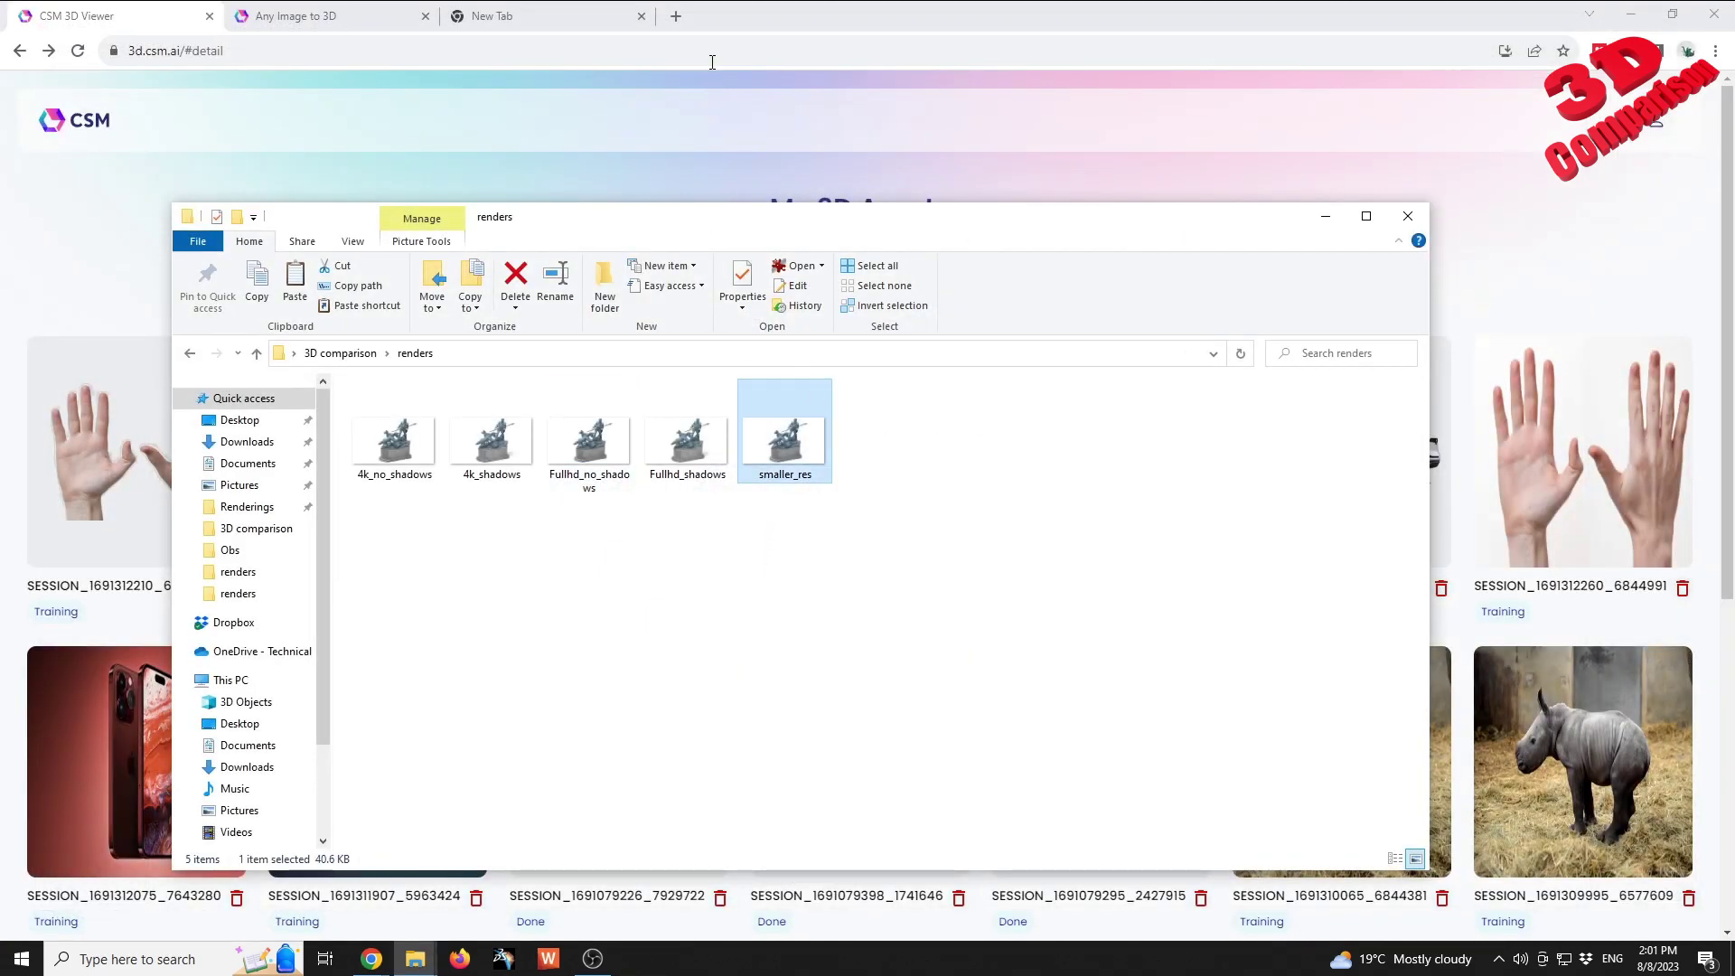
{"action": "key", "text": "alt+Tab"}
- Upload the smaller_res image as a new Image to 3D asset
{"action": "left_click", "coordinate": [855, 270]}
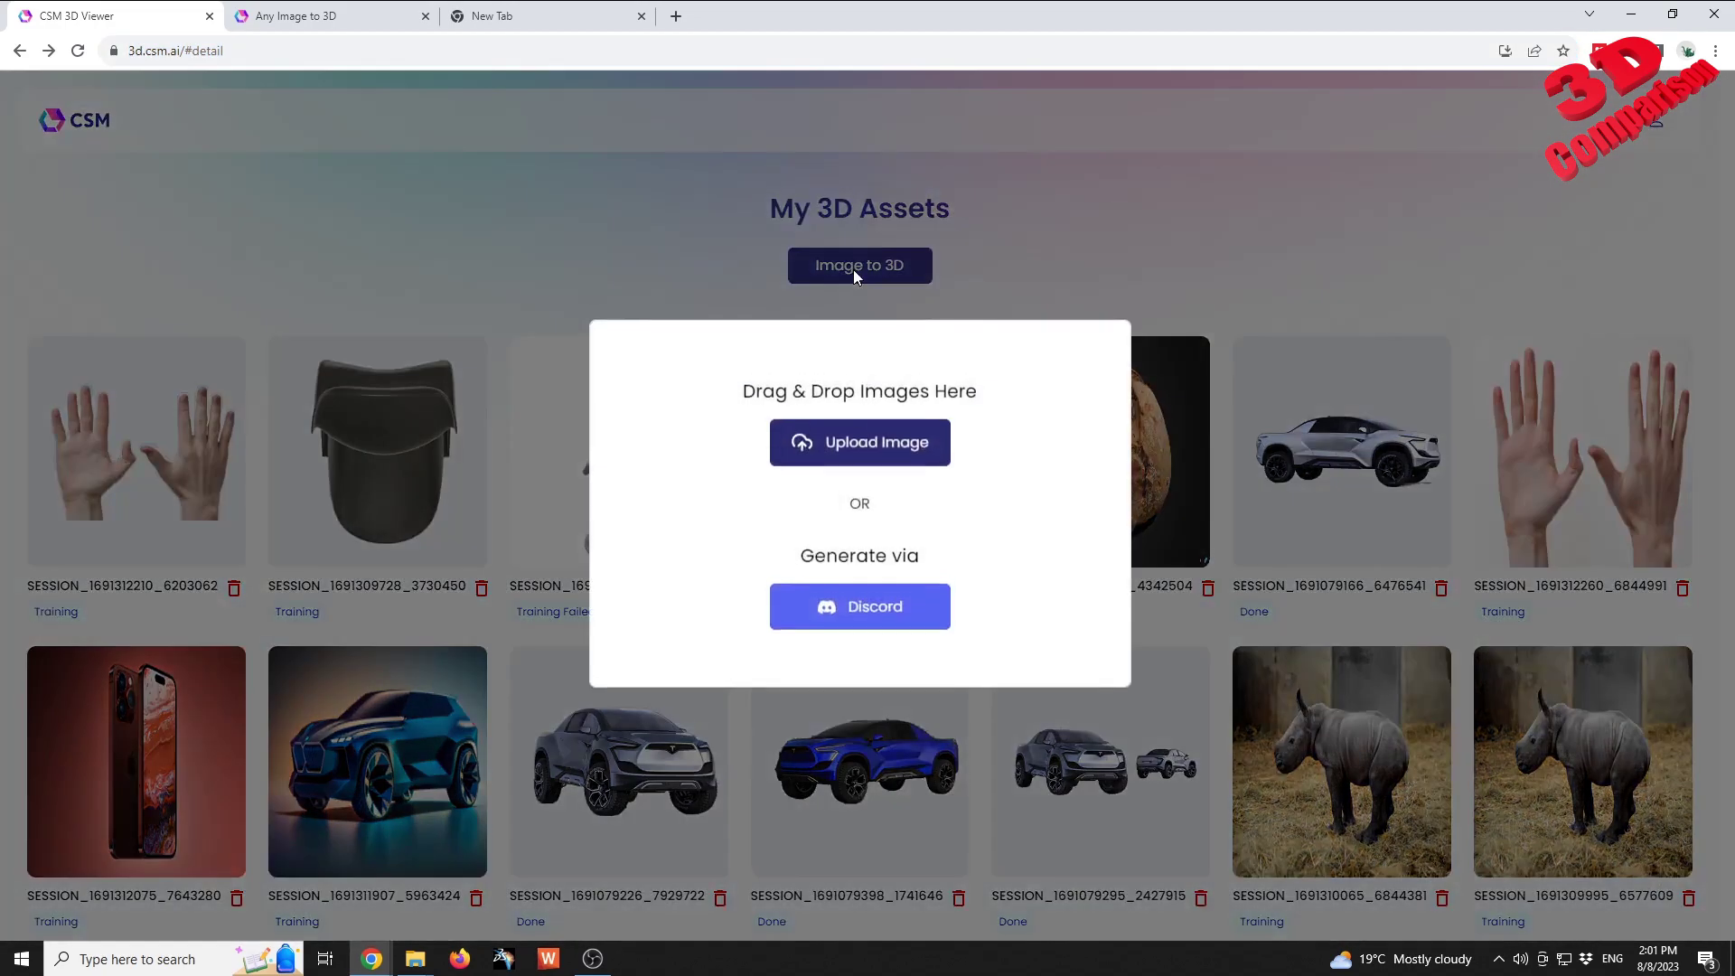
{"action": "left_click", "coordinate": [858, 436]}
{"action": "key", "text": "ctrl+v"}
{"action": "left_click", "coordinate": [714, 458]}
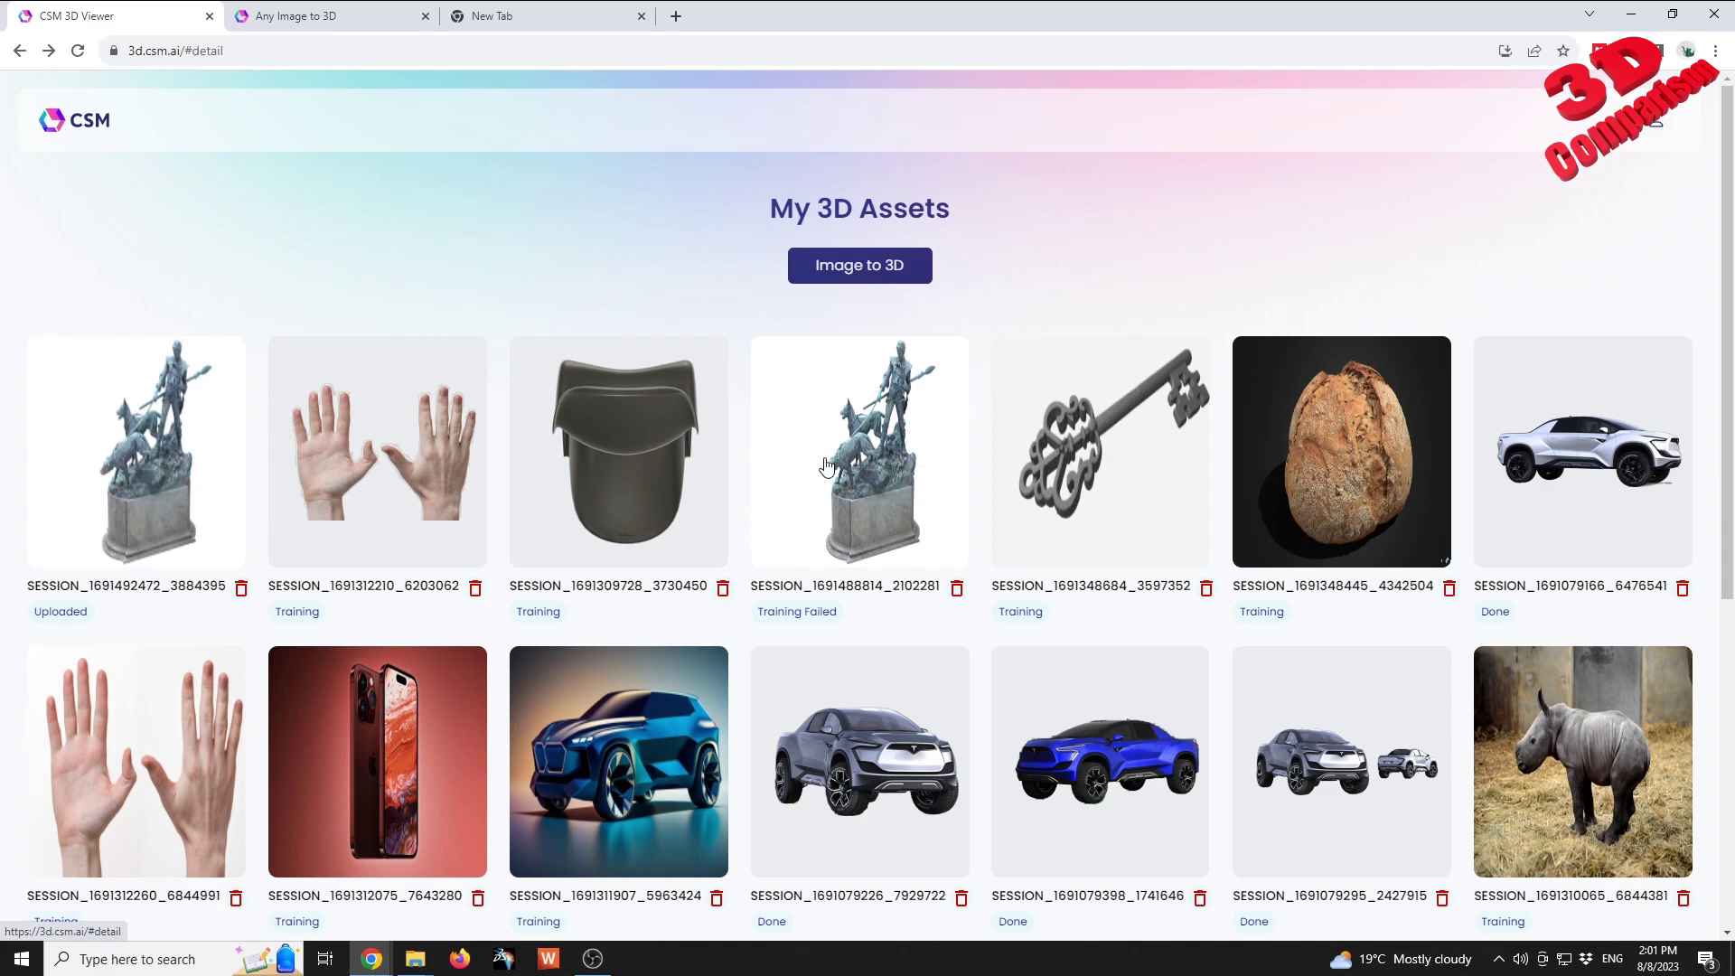
- Open the newest statue upload, disable Use Experimental Model, then browse the Training Failed sessions in My 3D Assets
{"action": "left_click", "coordinate": [173, 491]}
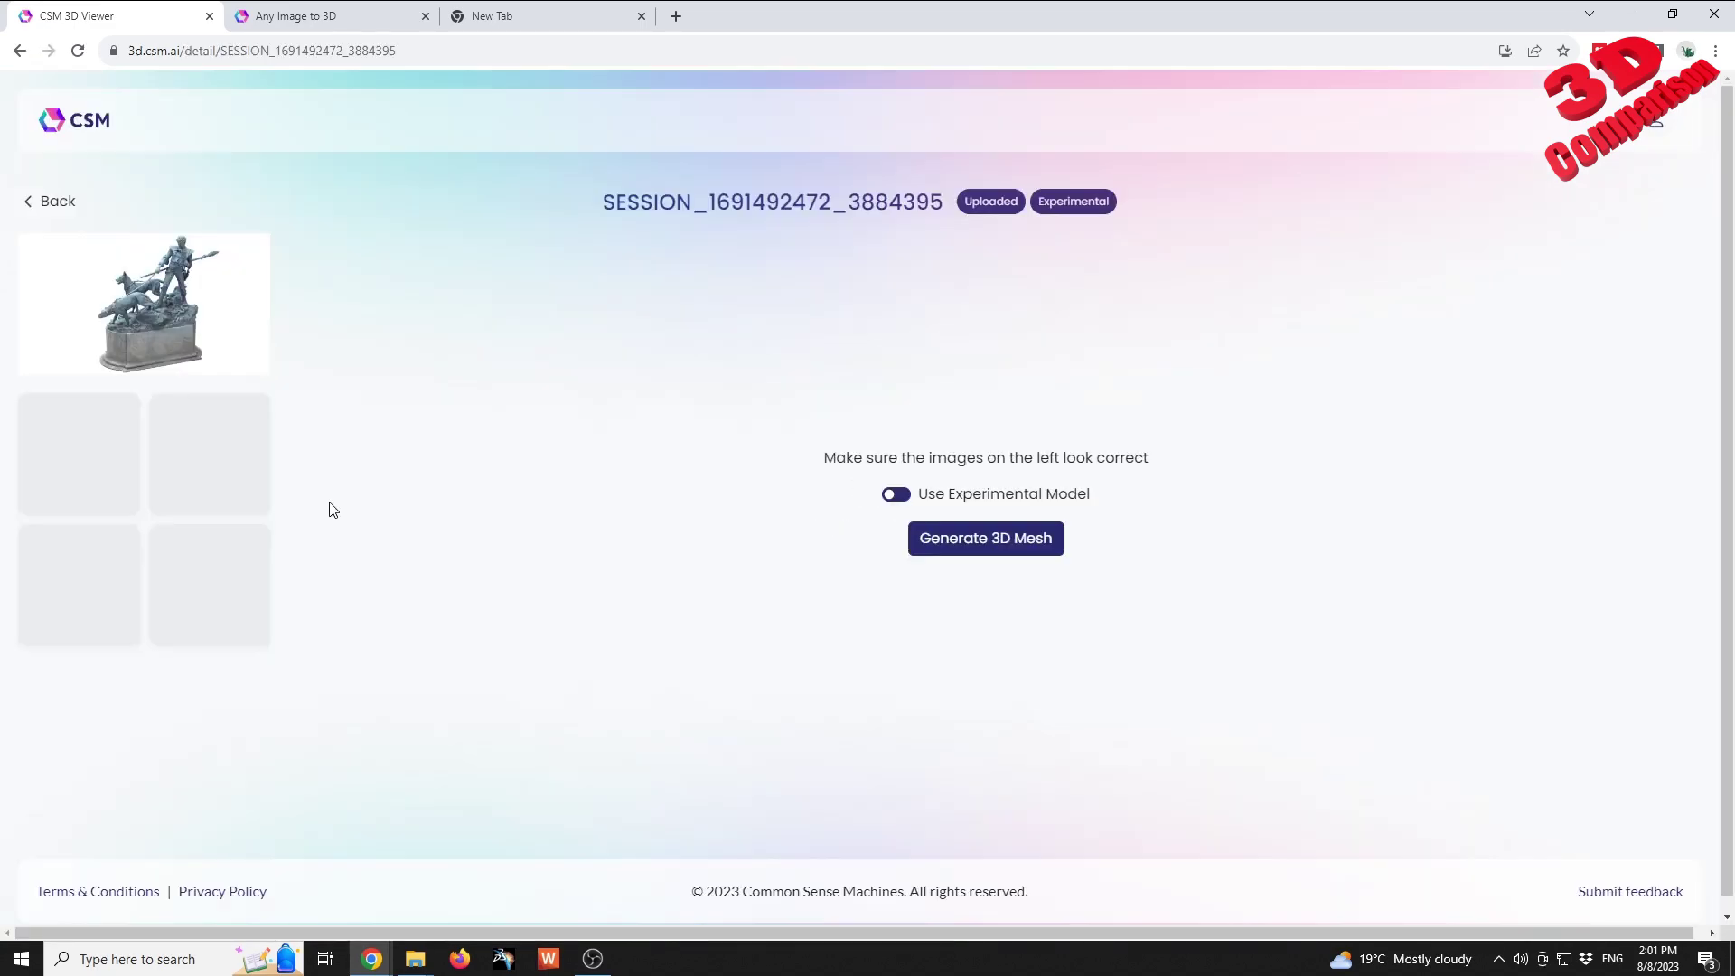
{"action": "left_click", "coordinate": [896, 495]}
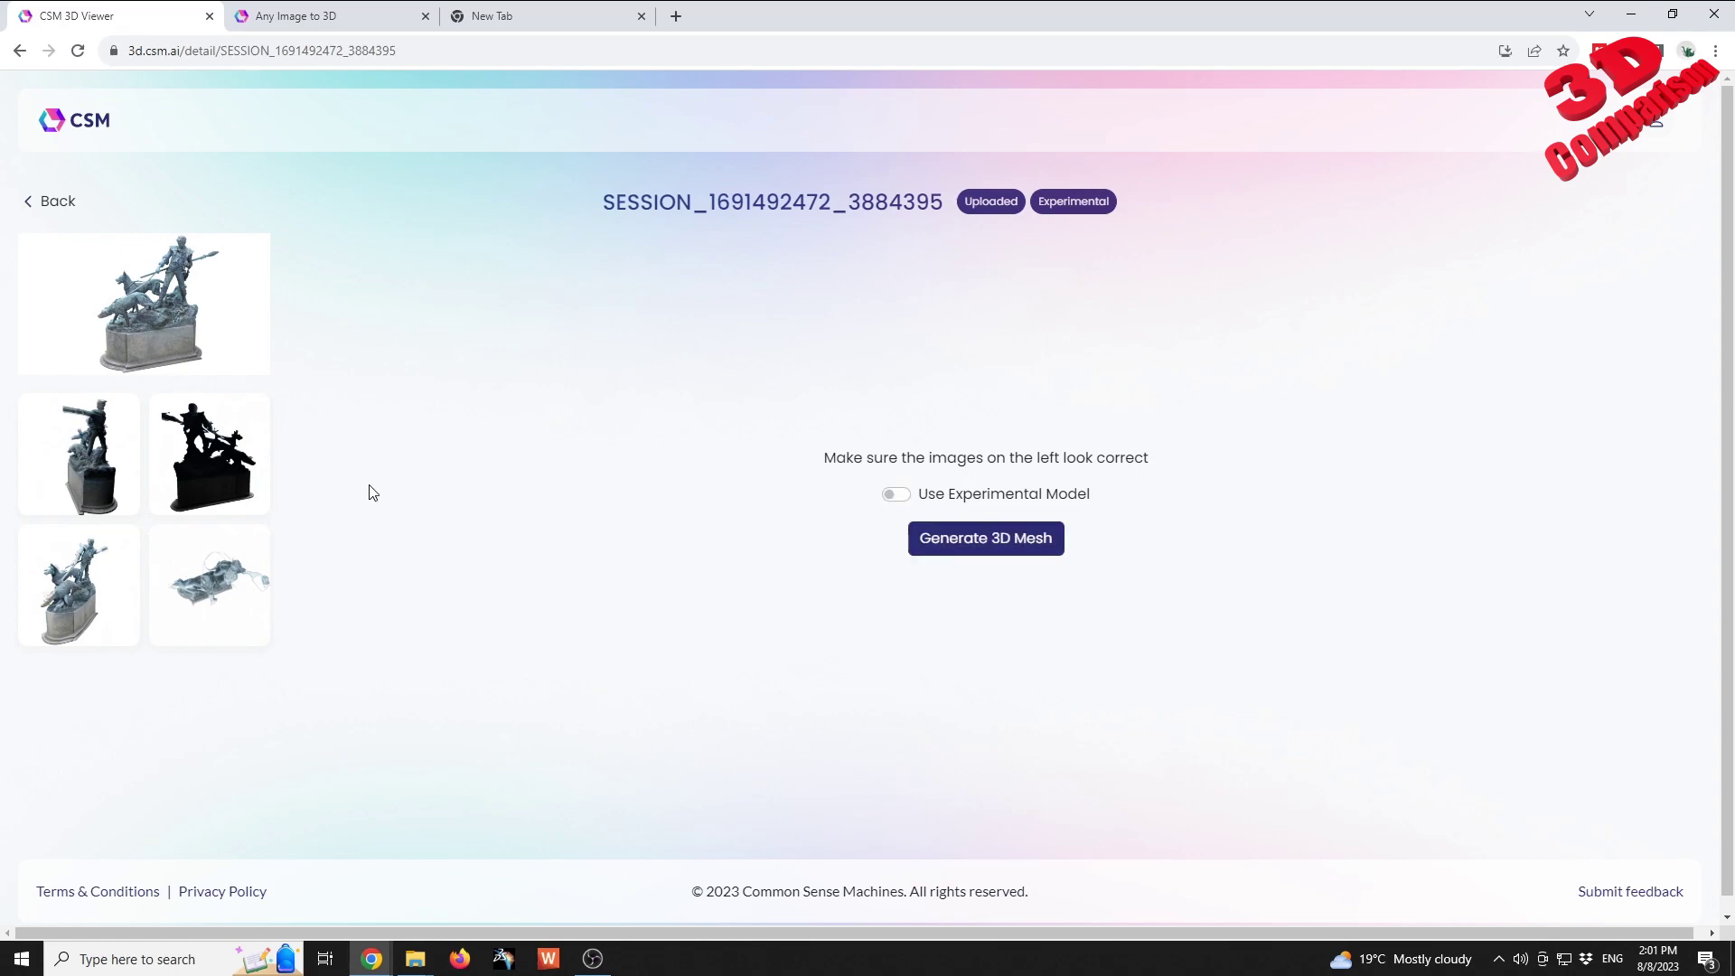
{"action": "left_click", "coordinate": [53, 201]}
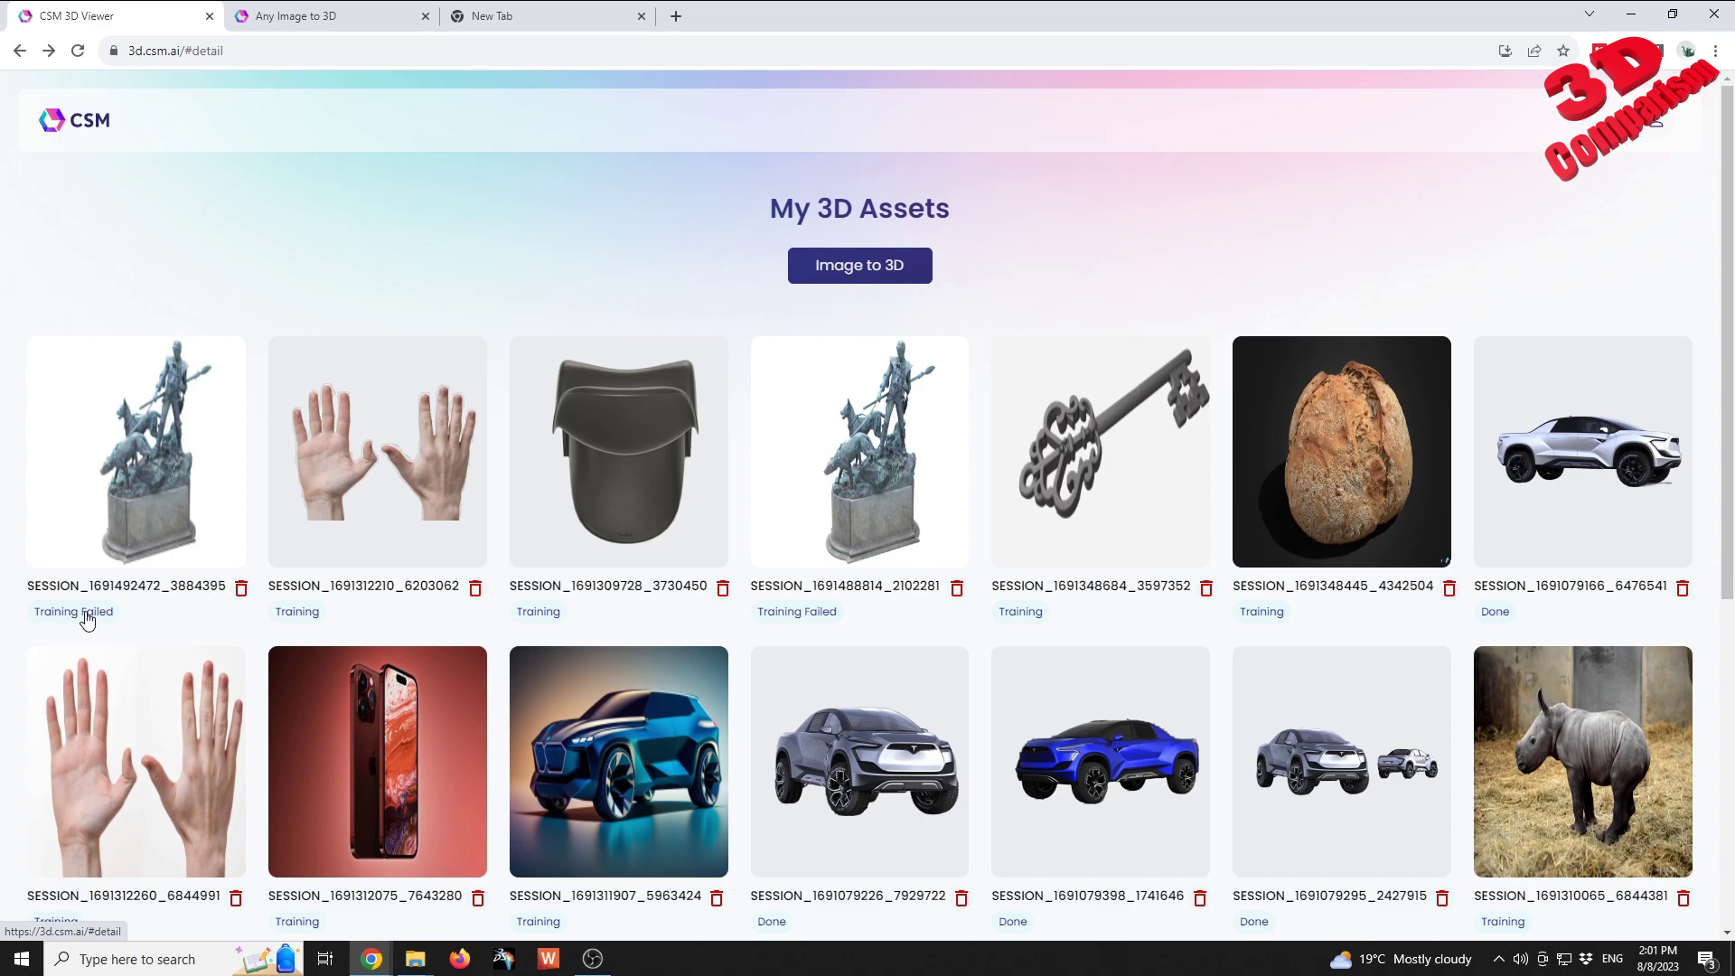
{"action": "scroll", "coordinate": [364, 627], "scroll_direction": "down", "scroll_amount": 3}
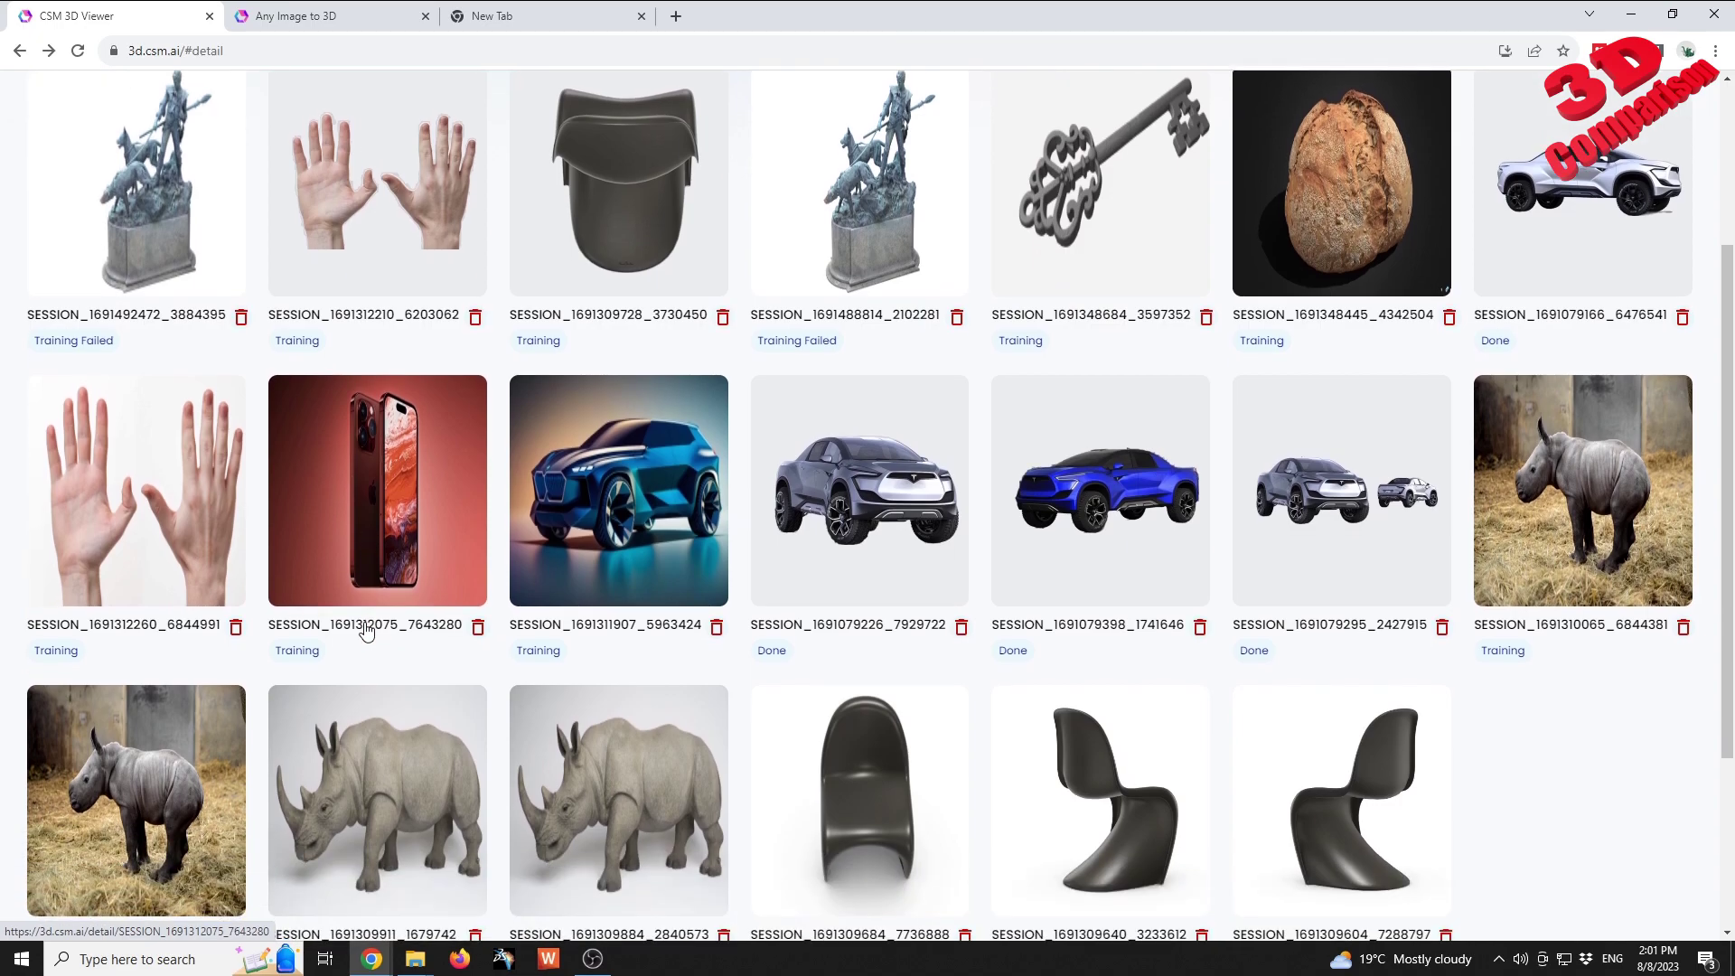
{"action": "scroll", "coordinate": [364, 630], "scroll_direction": "down", "scroll_amount": 2}
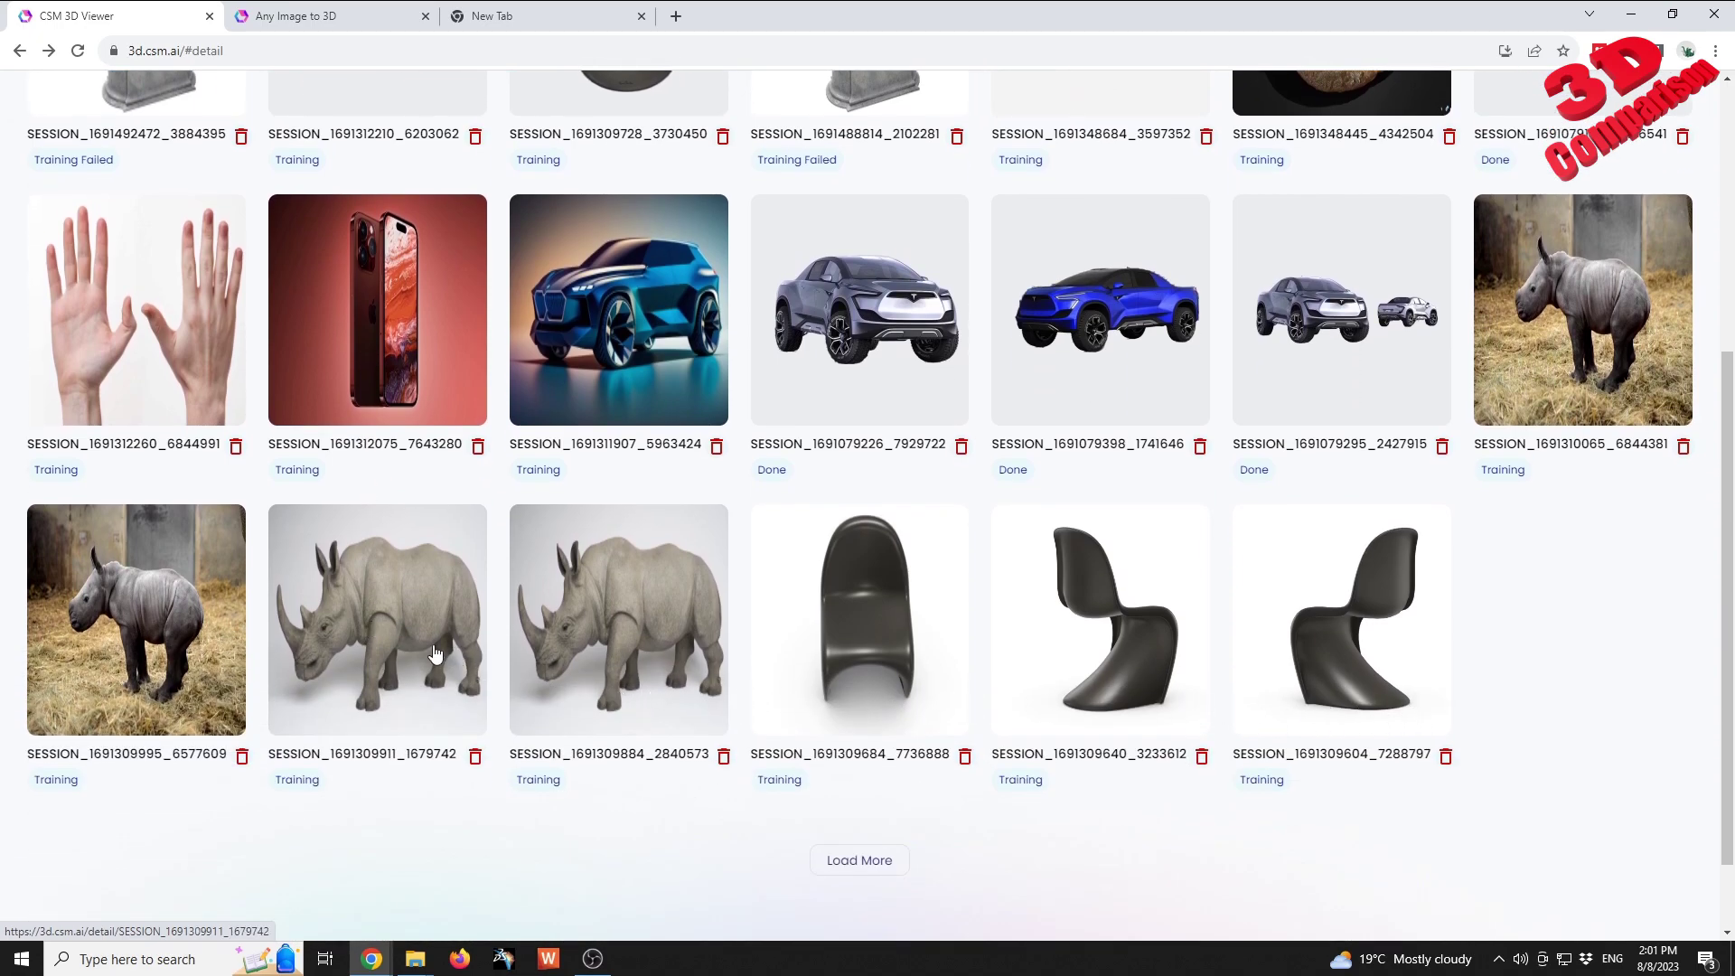
{"action": "scroll", "coordinate": [438, 647], "scroll_direction": "up", "scroll_amount": 5}
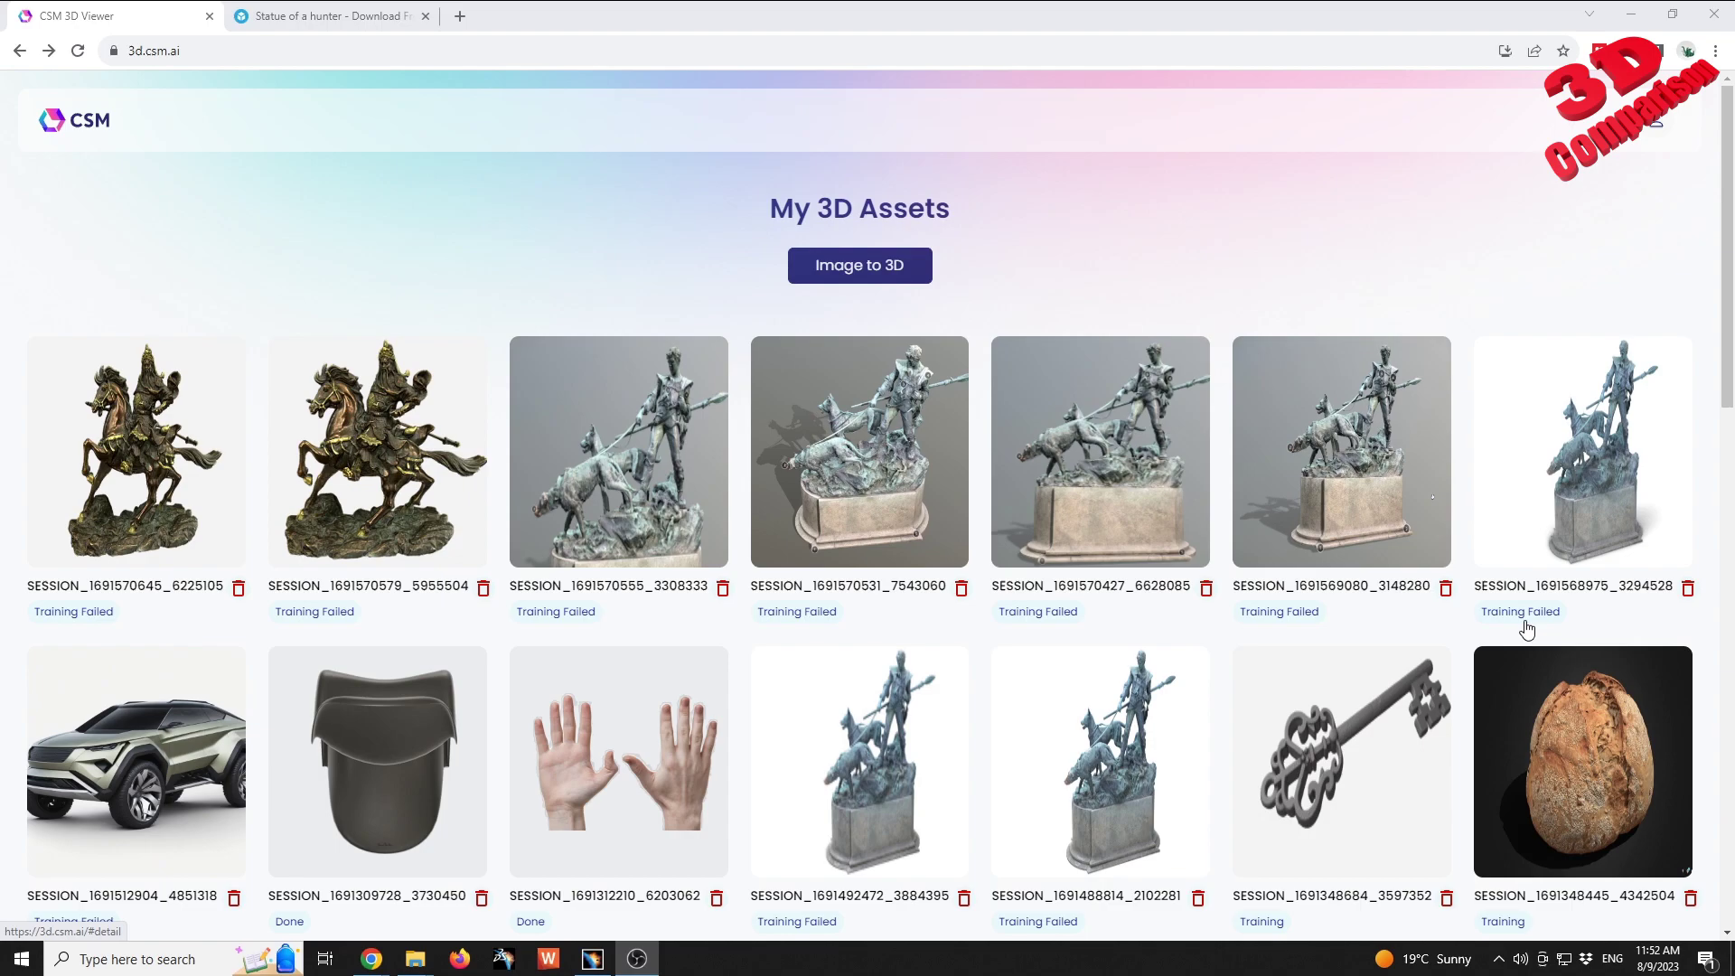
- Bring up the Sketchfab Statue of a hunter page and capture a screenshot region around the statue
{"action": "left_click", "coordinate": [351, 19]}
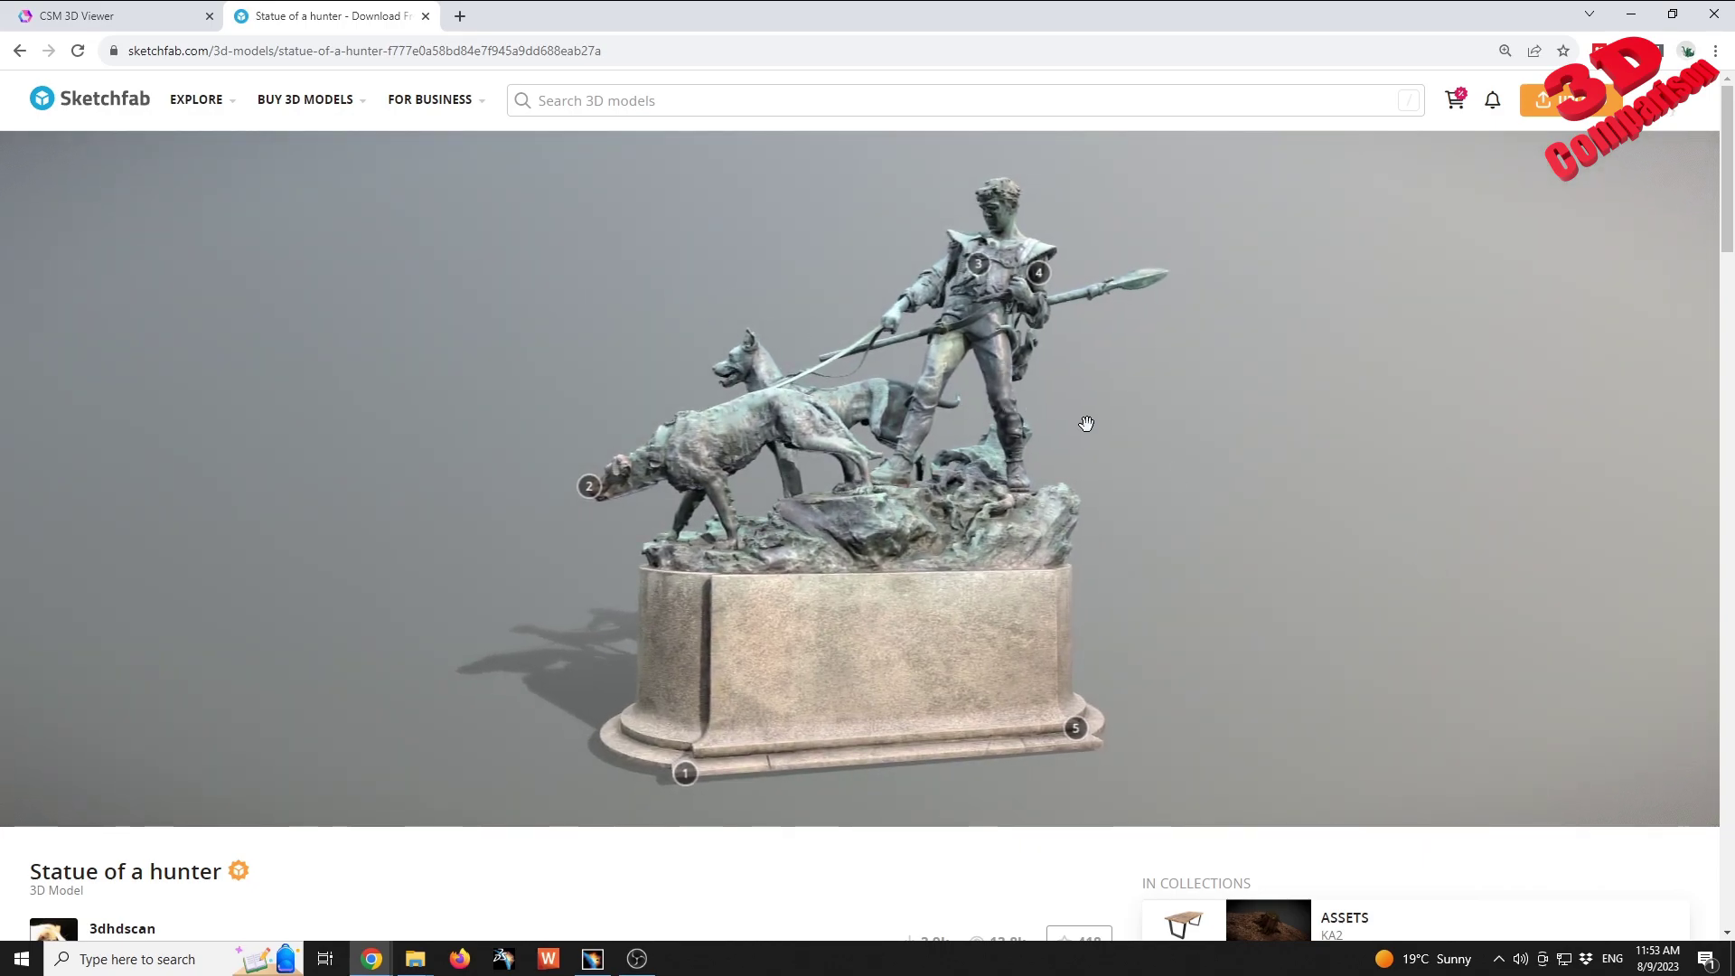
{"action": "left_click", "coordinate": [108, 16]}
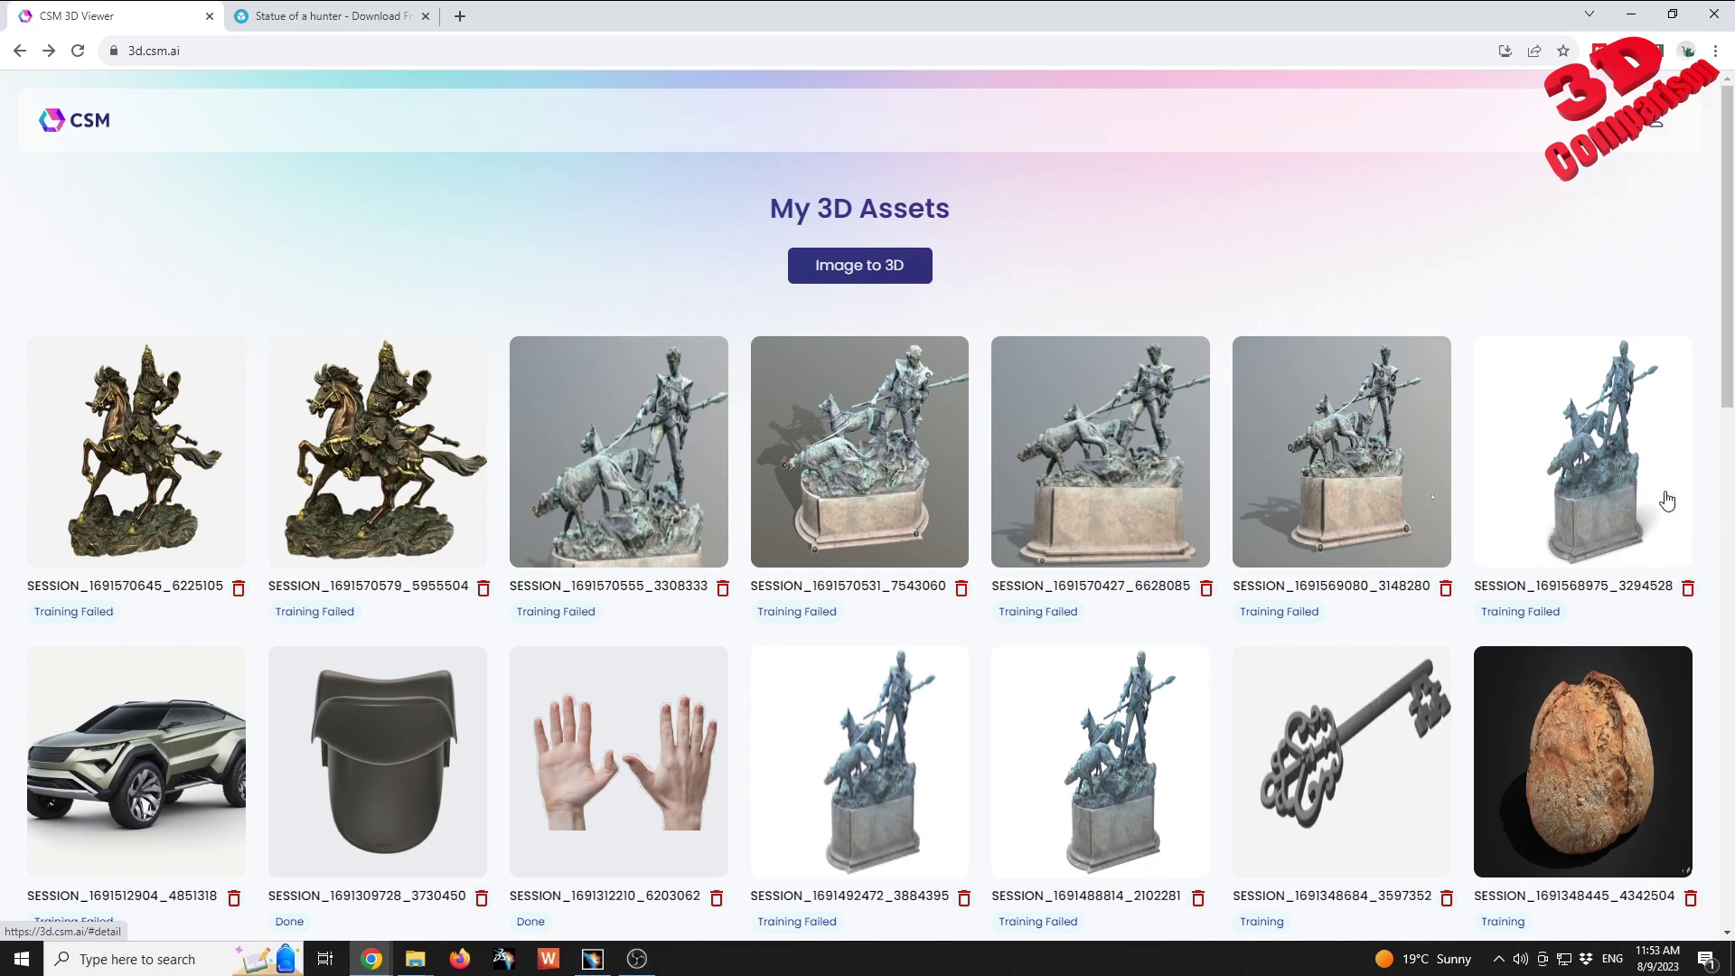
{"action": "left_click", "coordinate": [334, 15]}
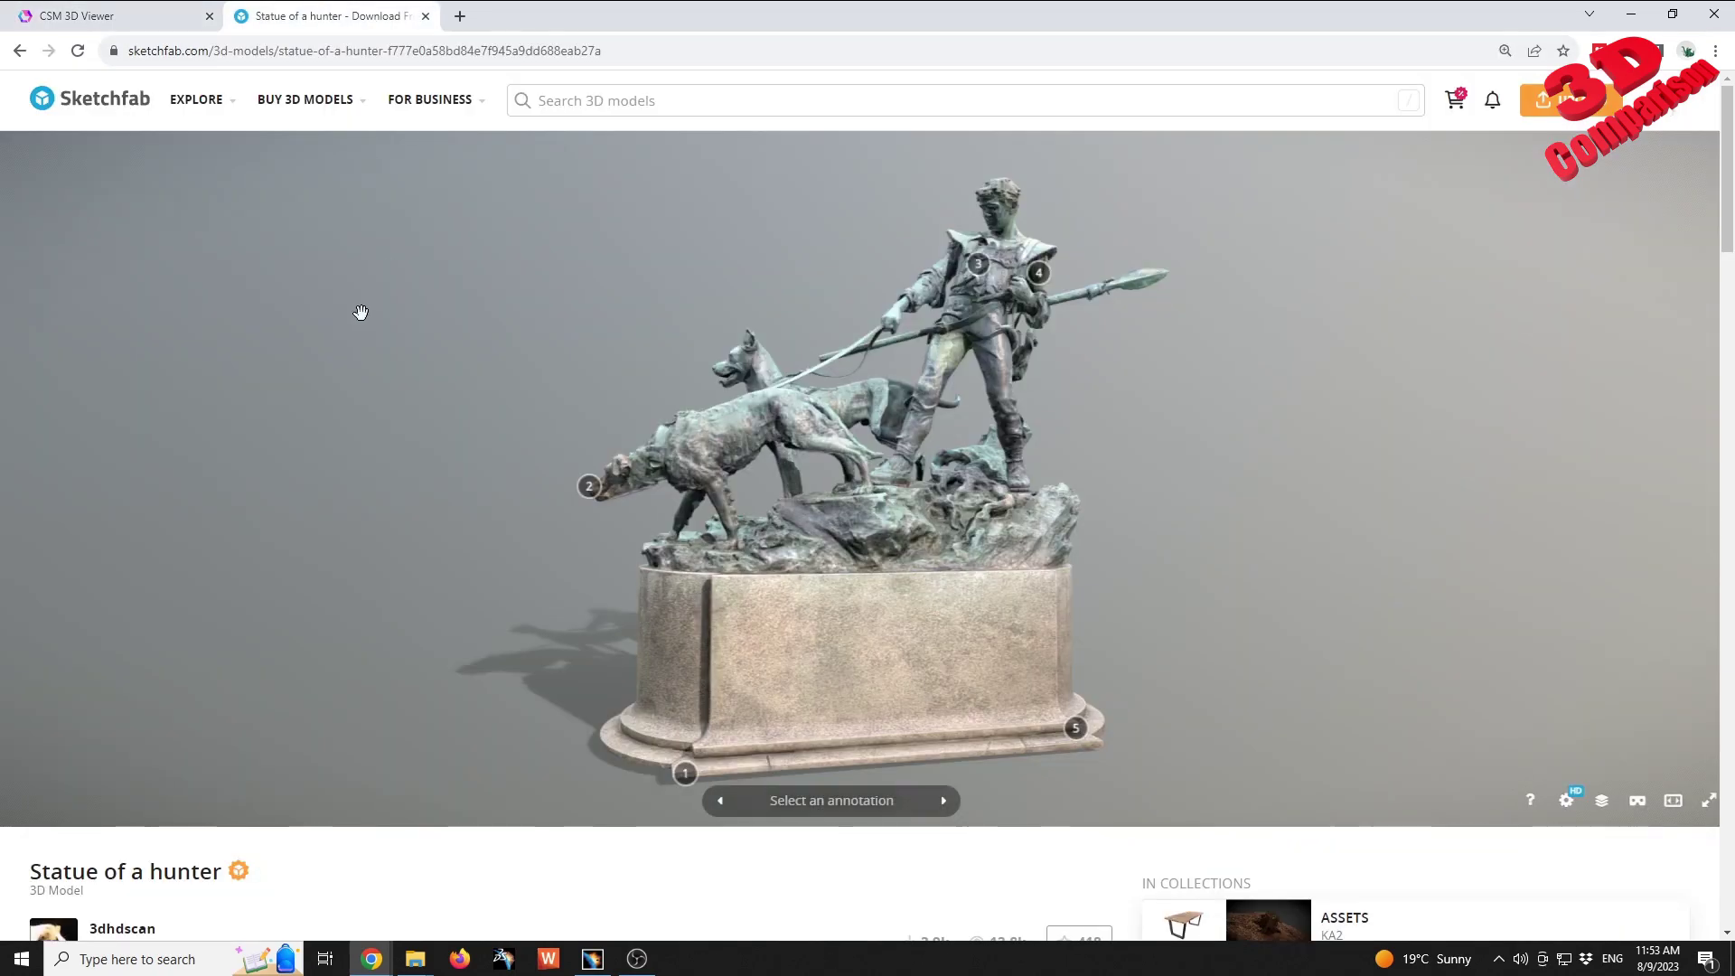
{"action": "key", "text": "Print"}
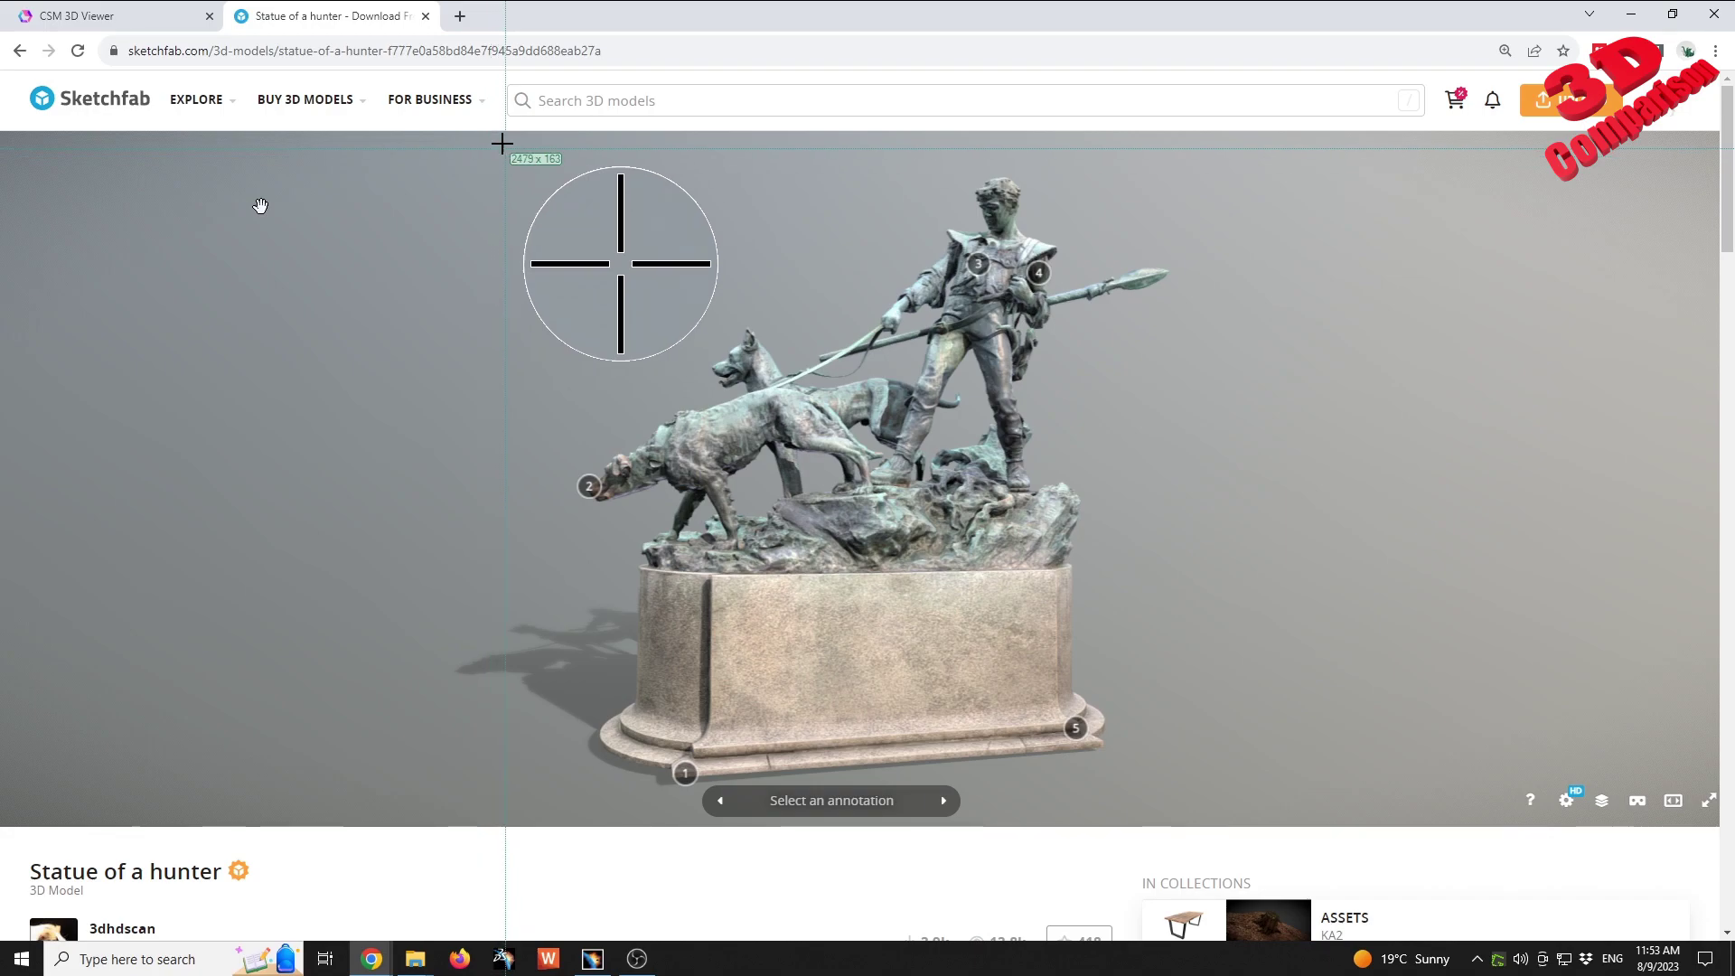
{"action": "left_click_drag", "start_coordinate": [499, 142], "coordinate": [1265, 788]}
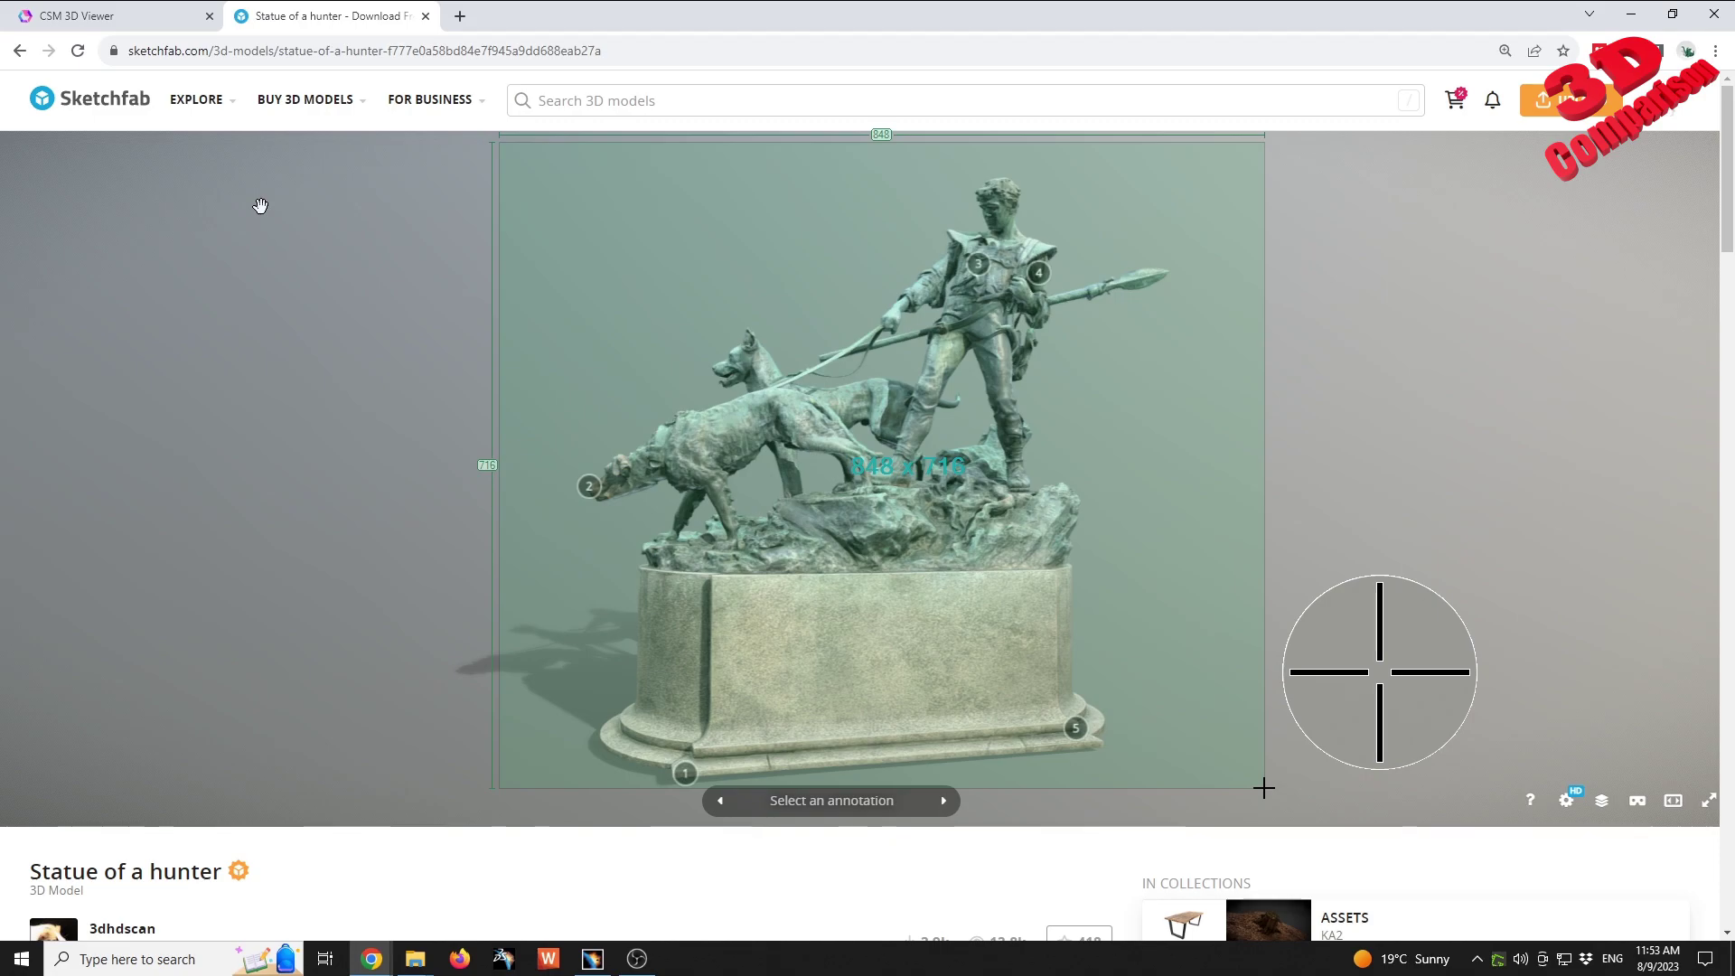
{"action": "left_click_drag", "start_coordinate": [1264, 788], "coordinate": [1264, 788]}
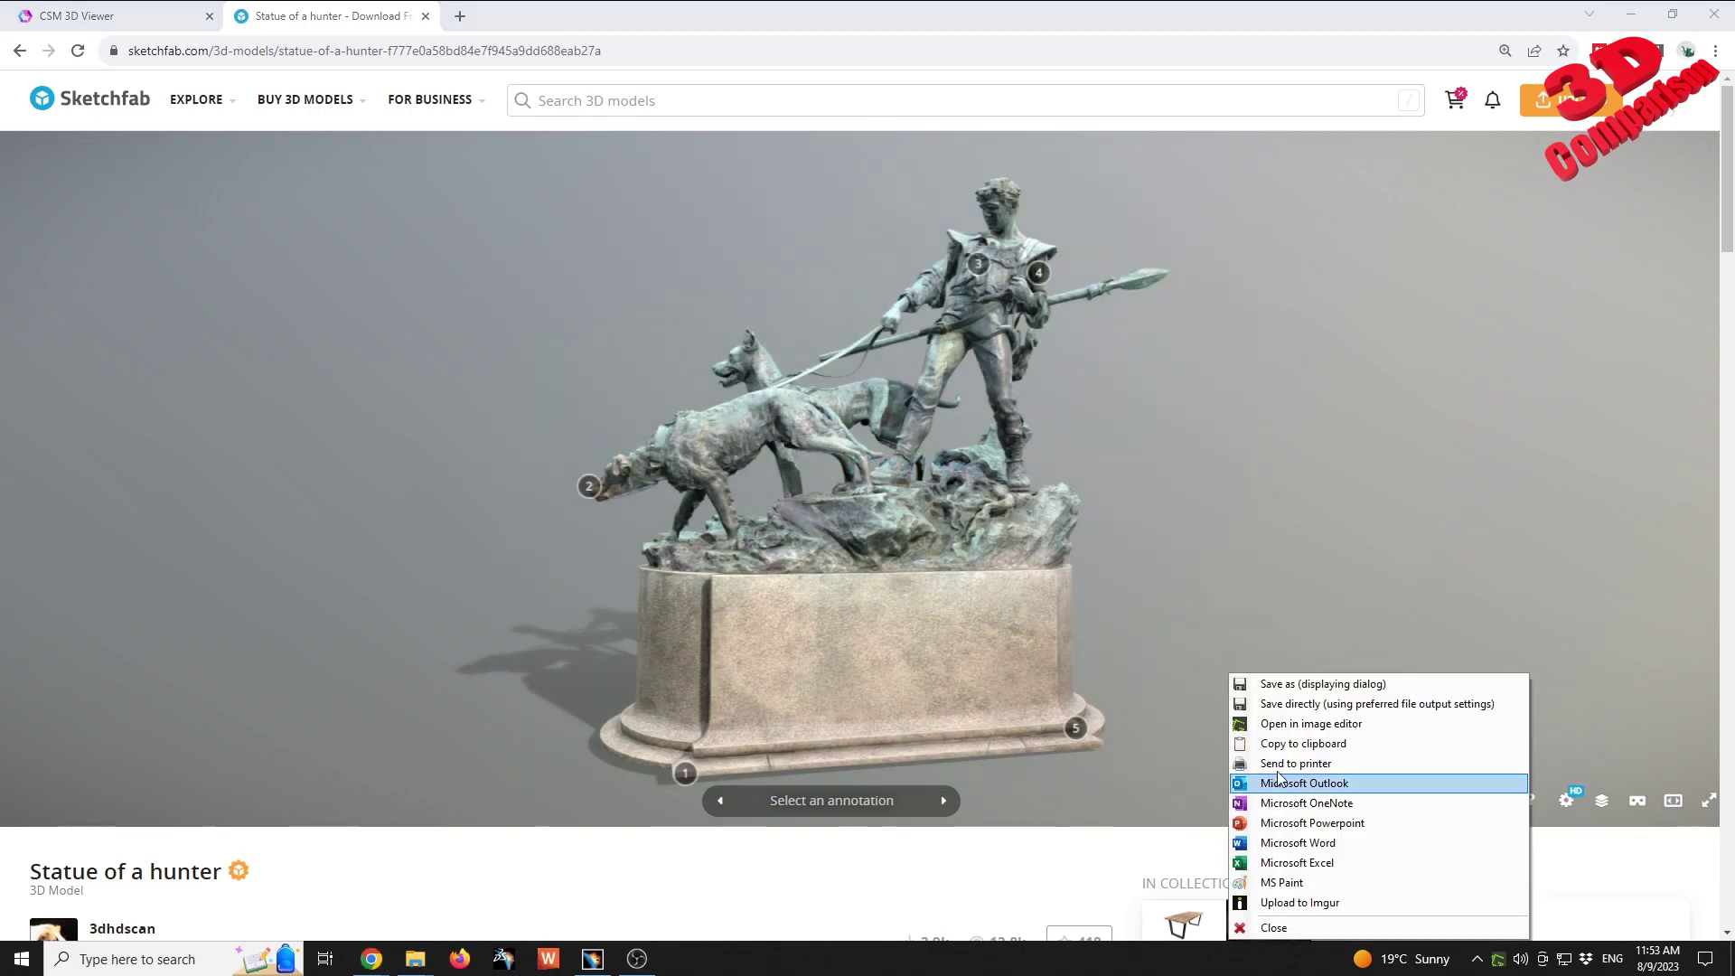
- Save the statue capture as a JPG named 99
{"action": "left_click", "coordinate": [1320, 678]}
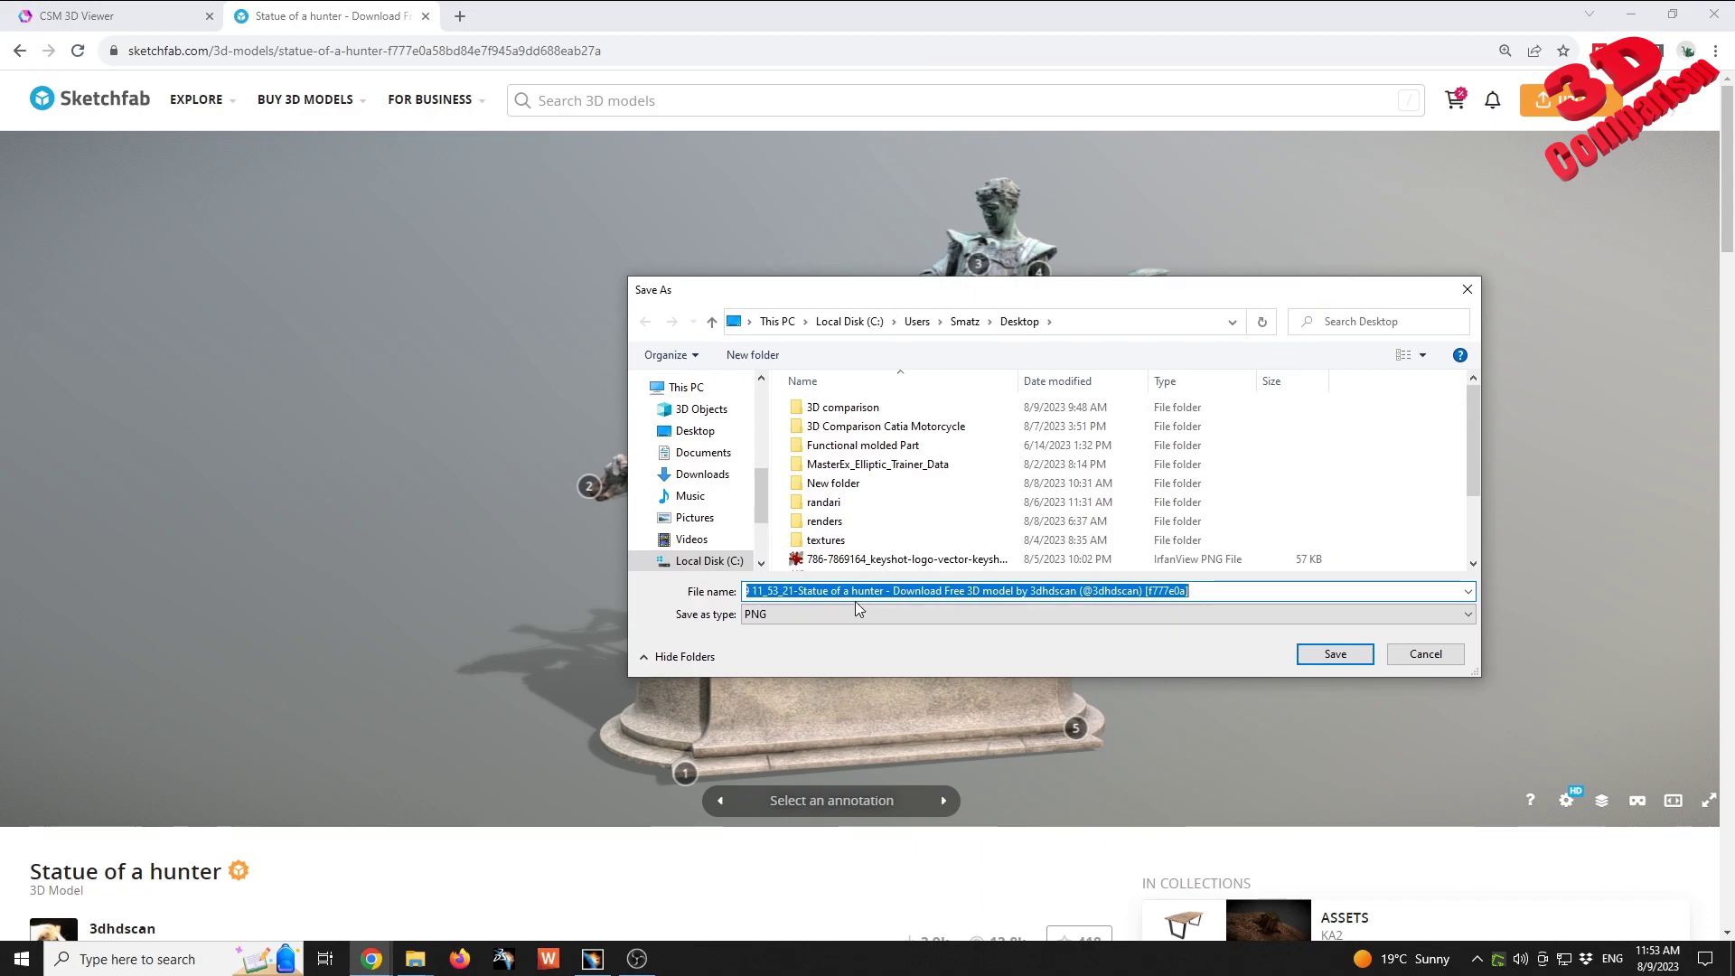
{"action": "left_click", "coordinate": [795, 612]}
{"action": "left_click", "coordinate": [790, 659]}
{"action": "left_click", "coordinate": [826, 593]}
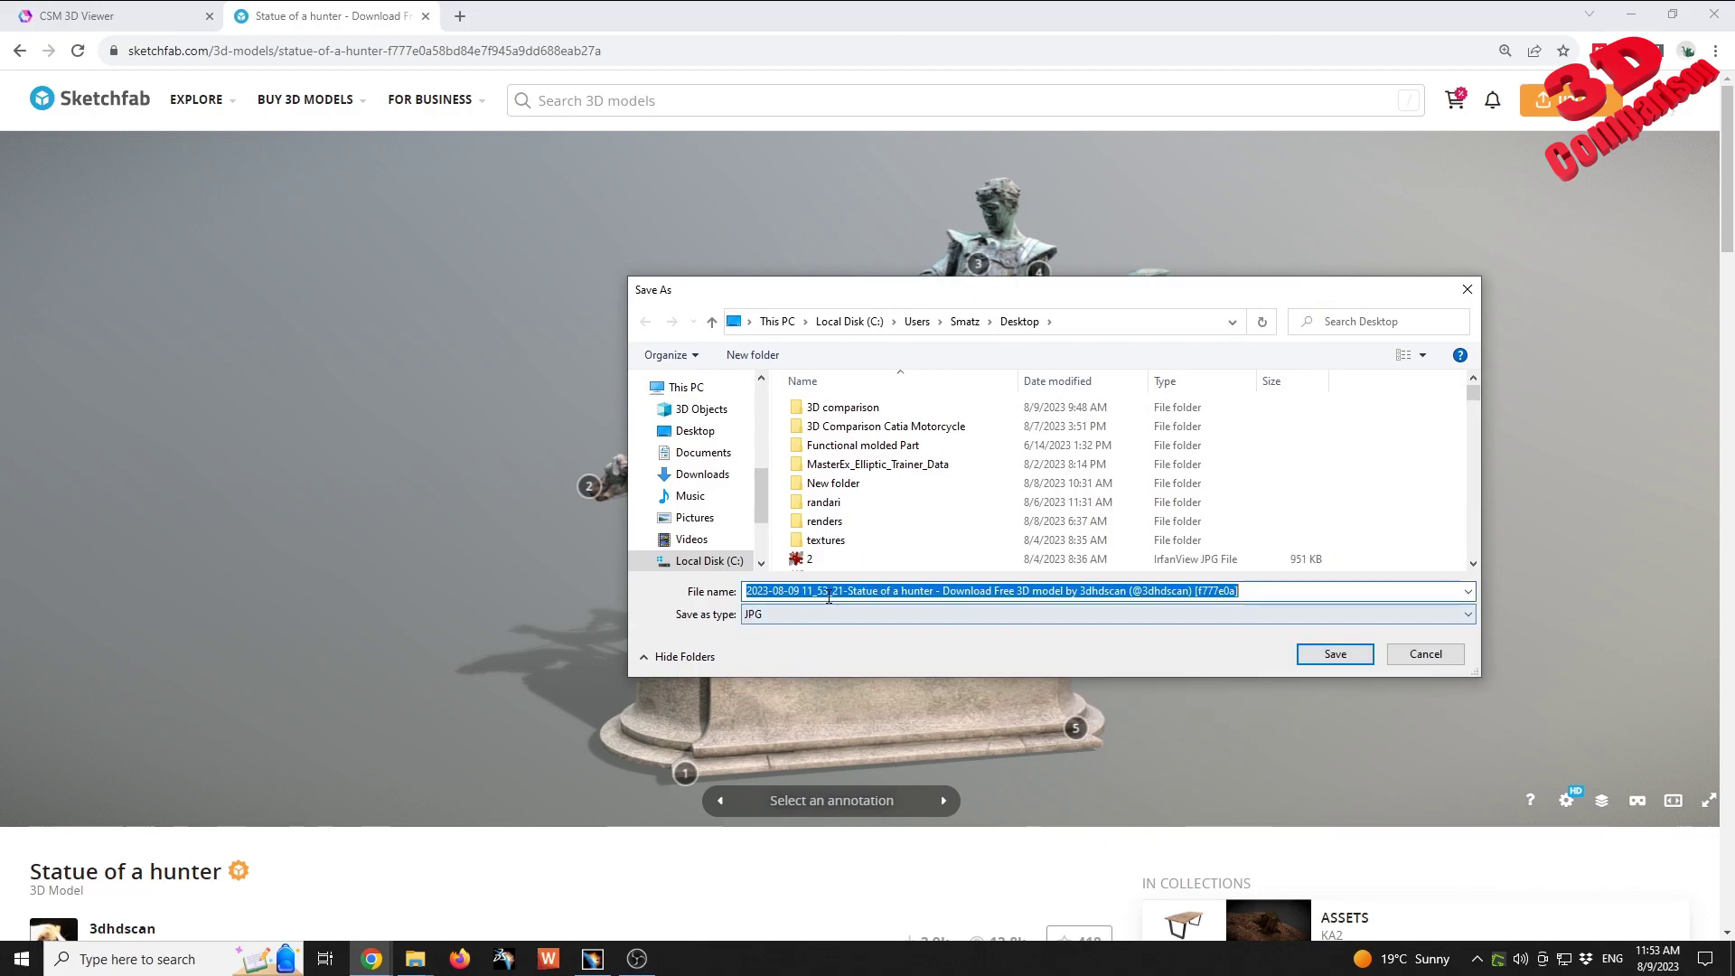
{"action": "type", "text": "99"}
{"action": "key", "text": "Return"}
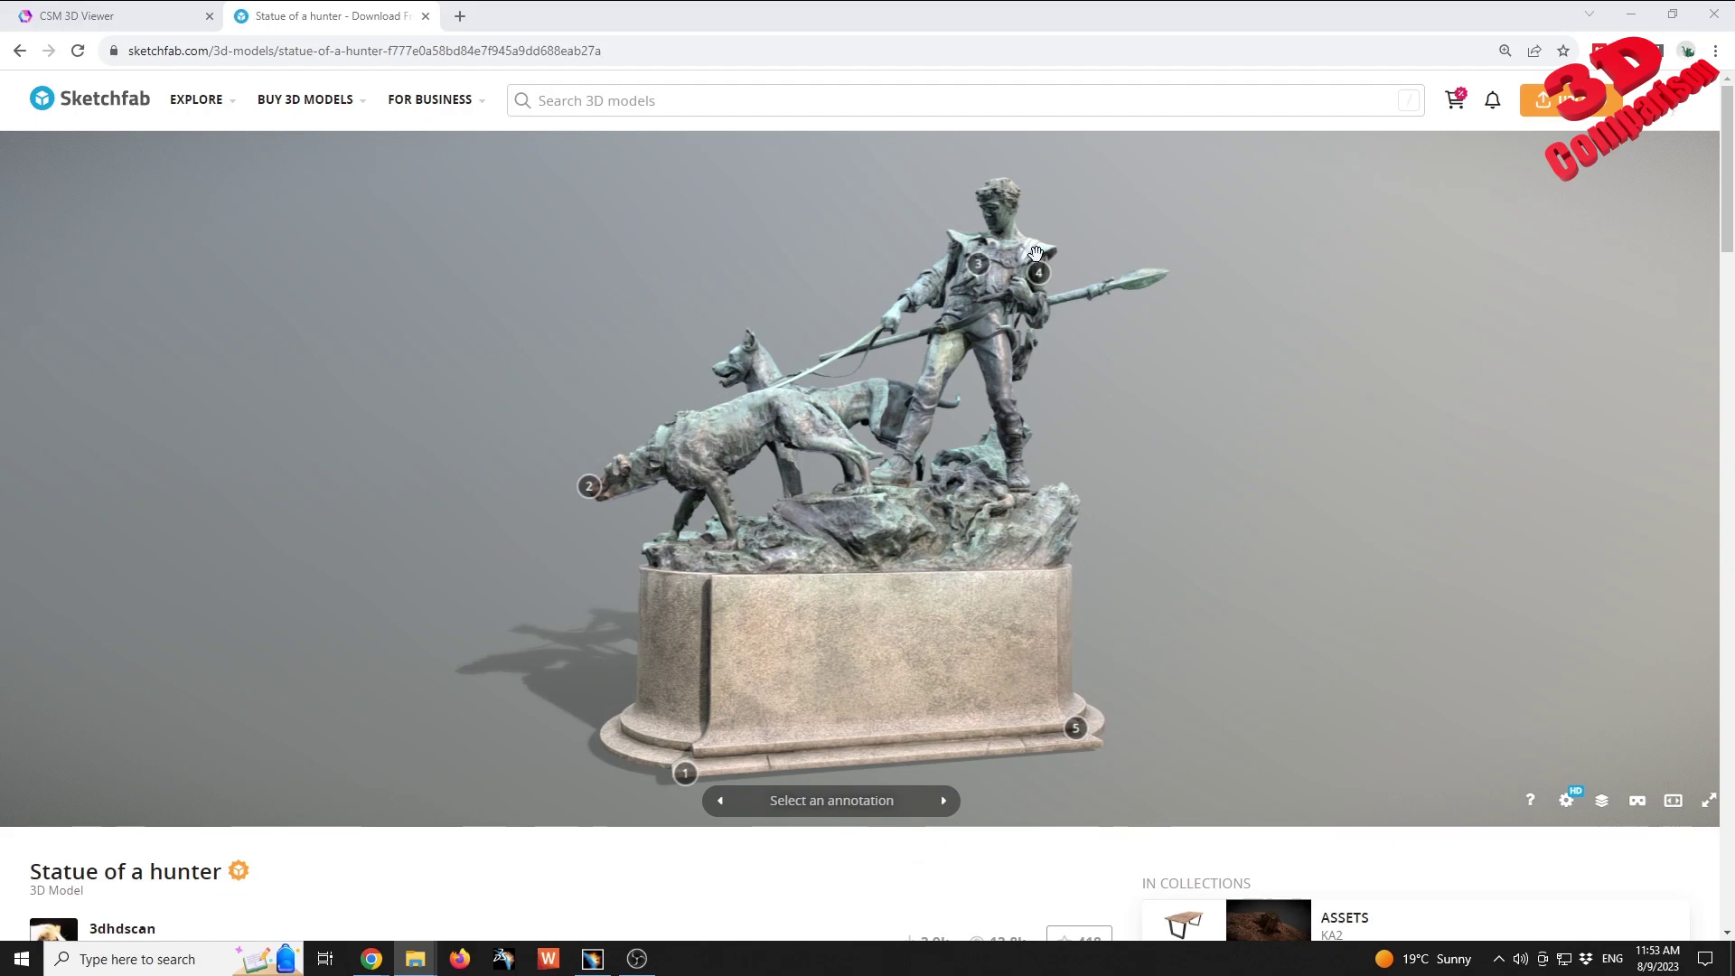
- Return to the CSM 3D Viewer tab showing the My 3D Assets gallery
{"action": "left_click", "coordinate": [90, 15]}
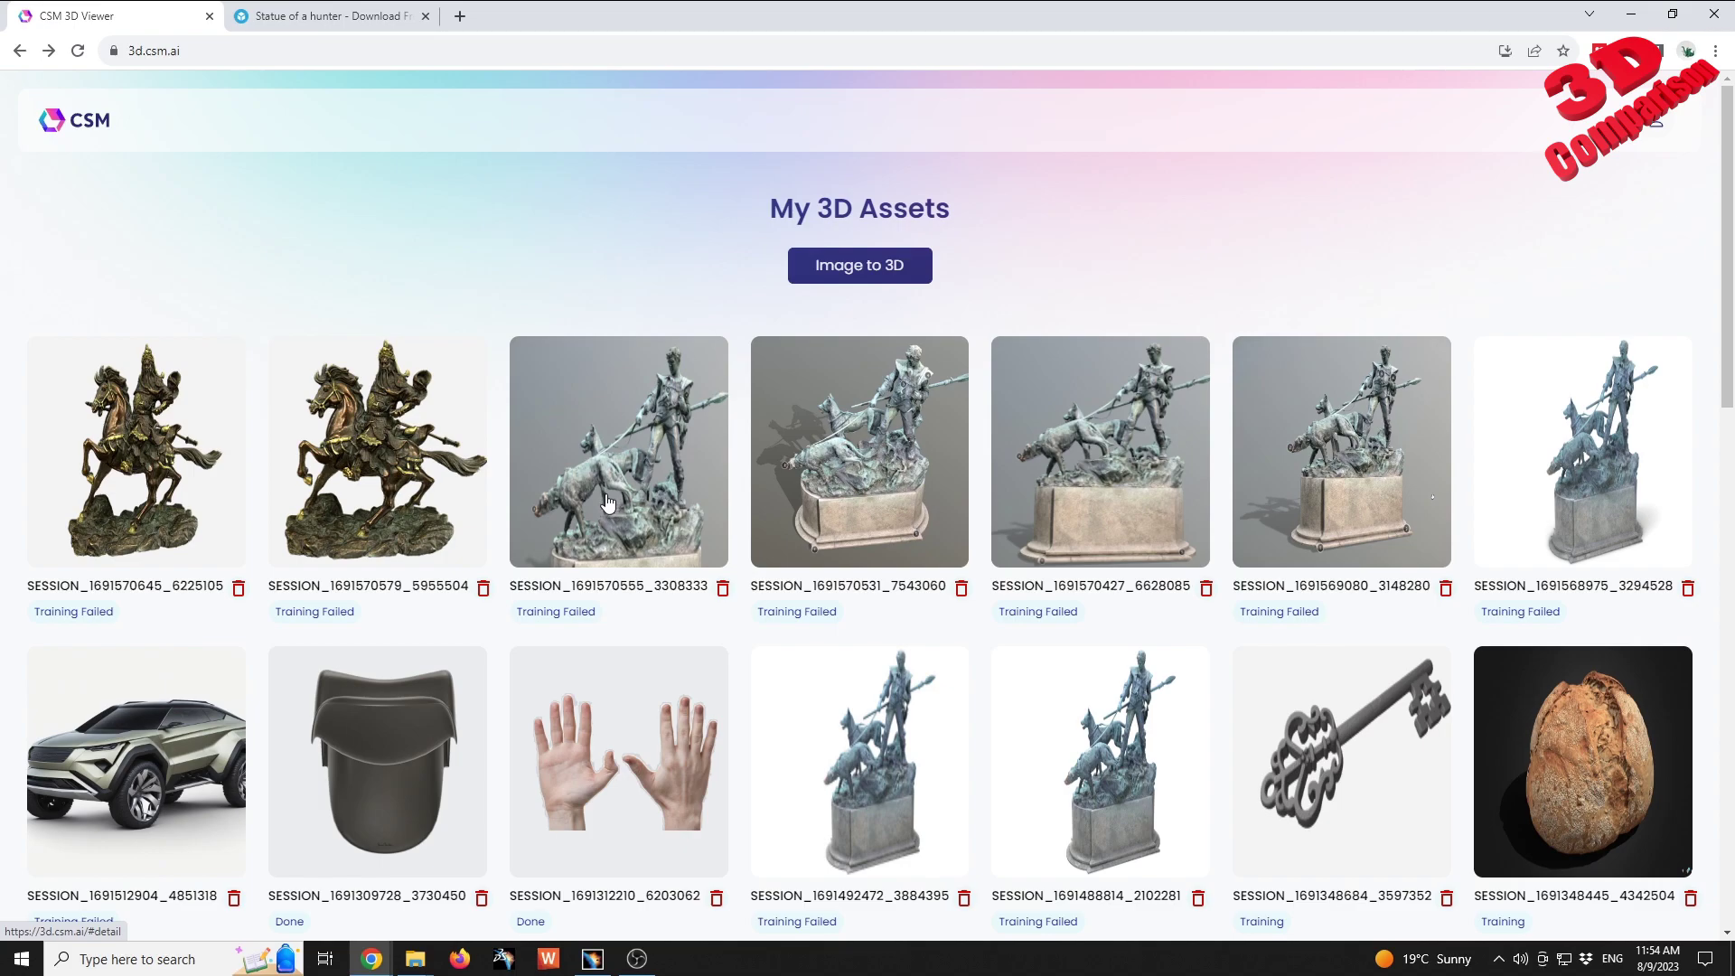
- Scroll down to the finished bronze horseman mesh at the gallery's end and back up
{"action": "scroll", "coordinate": [736, 517], "scroll_direction": "down", "scroll_amount": 15}
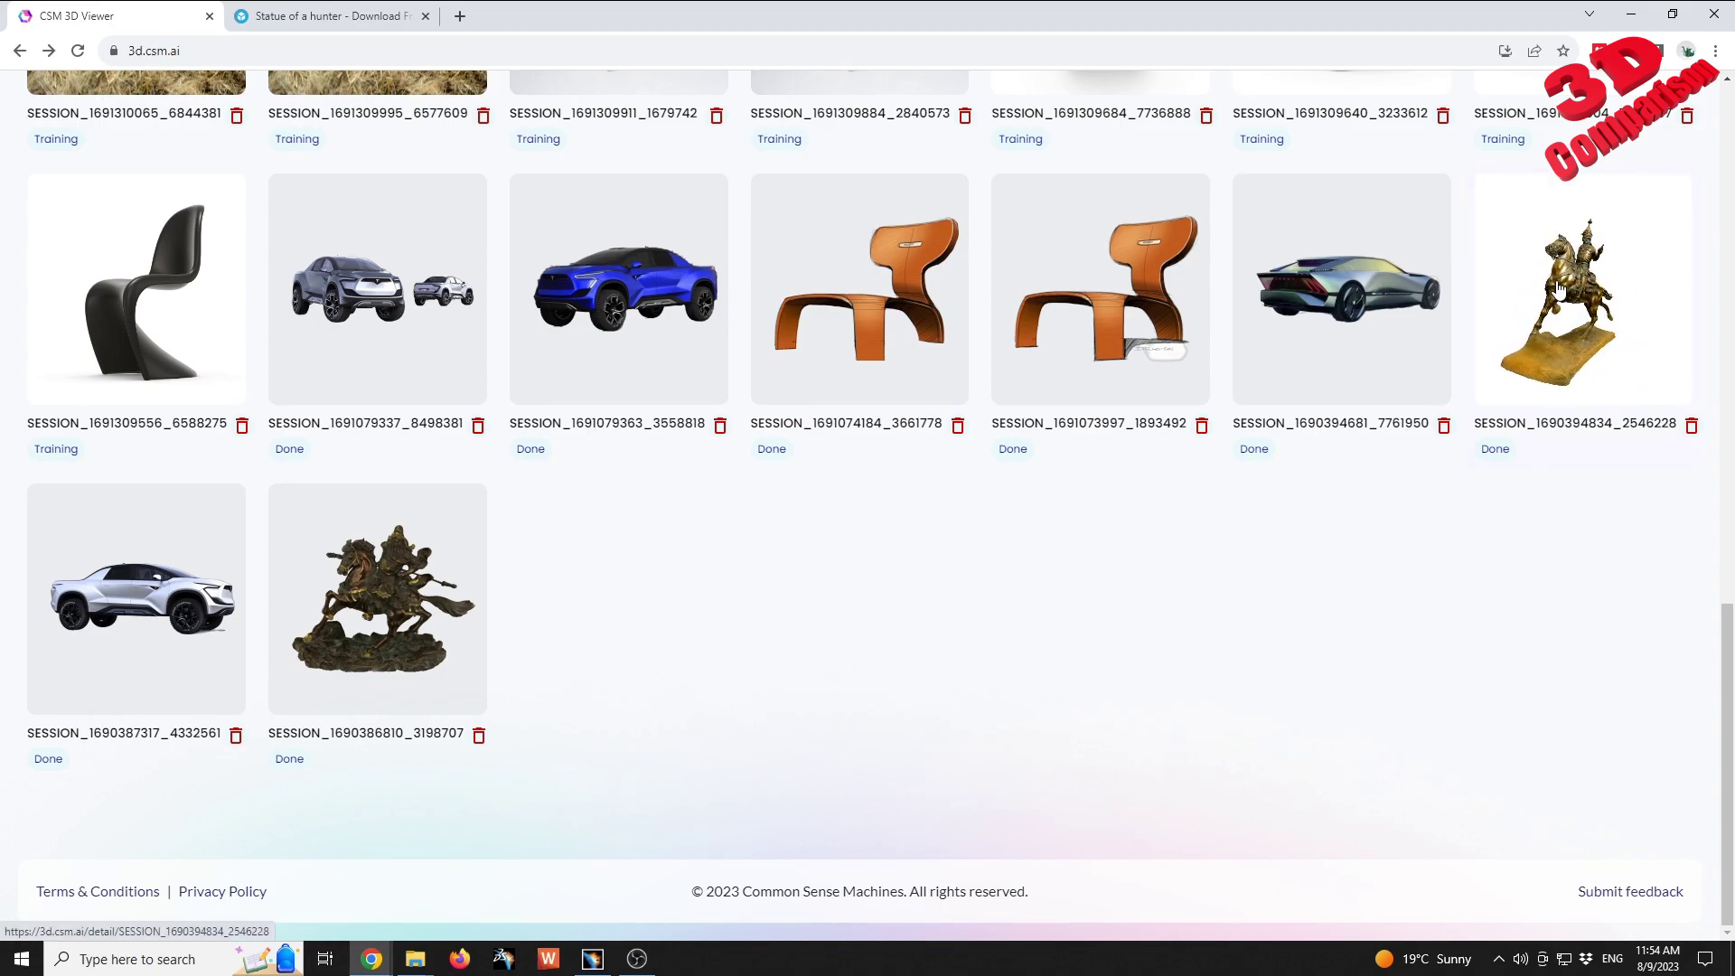
{"action": "scroll", "coordinate": [1559, 287], "scroll_direction": "up", "scroll_amount": 1}
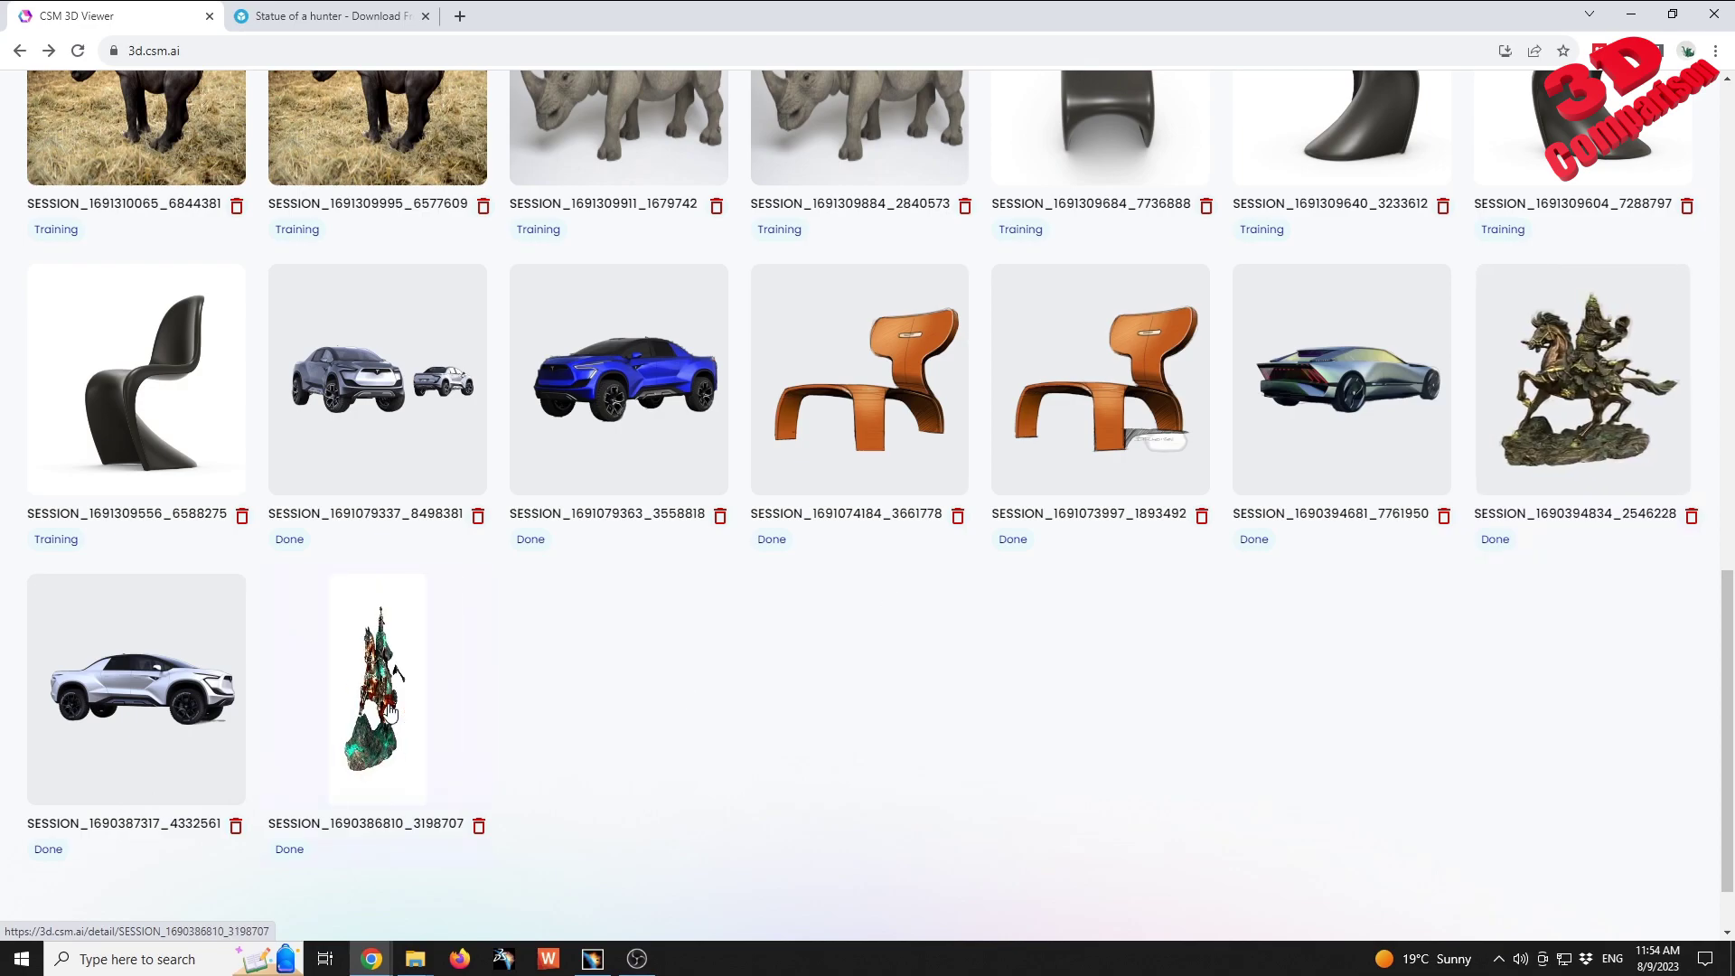
{"action": "scroll", "coordinate": [391, 714], "scroll_direction": "up", "scroll_amount": 15}
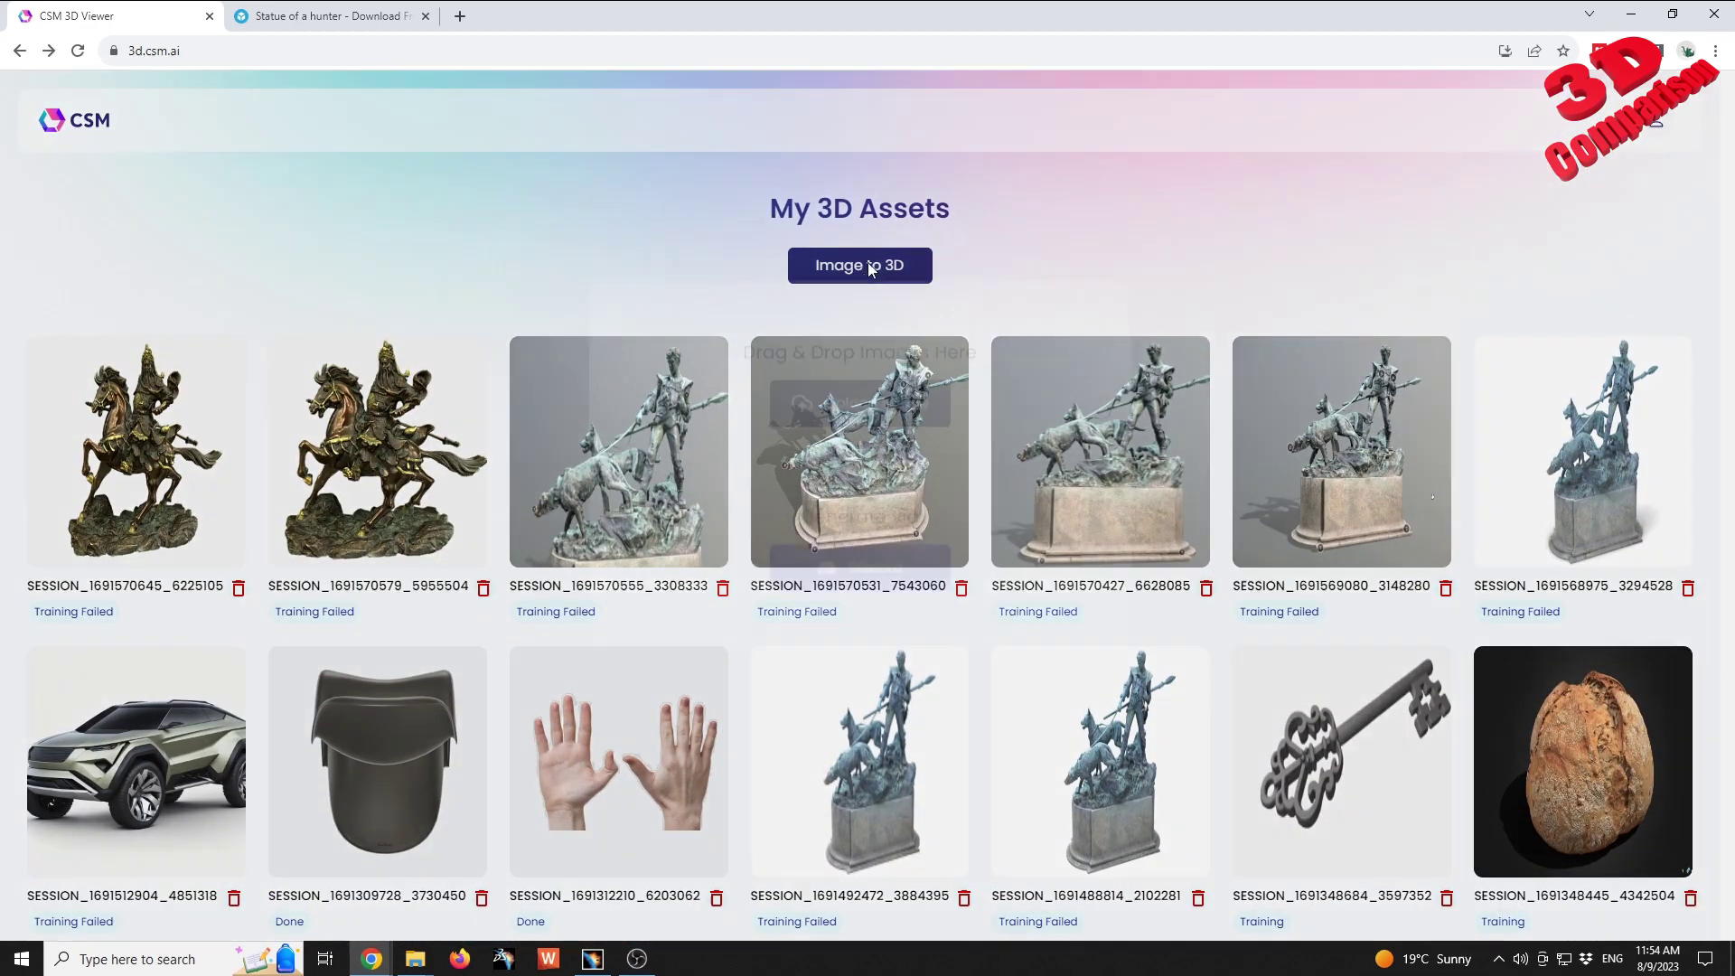
- Start an image upload, browse images 122 and t3, then cancel and close the upload window
{"action": "left_click", "coordinate": [850, 439]}
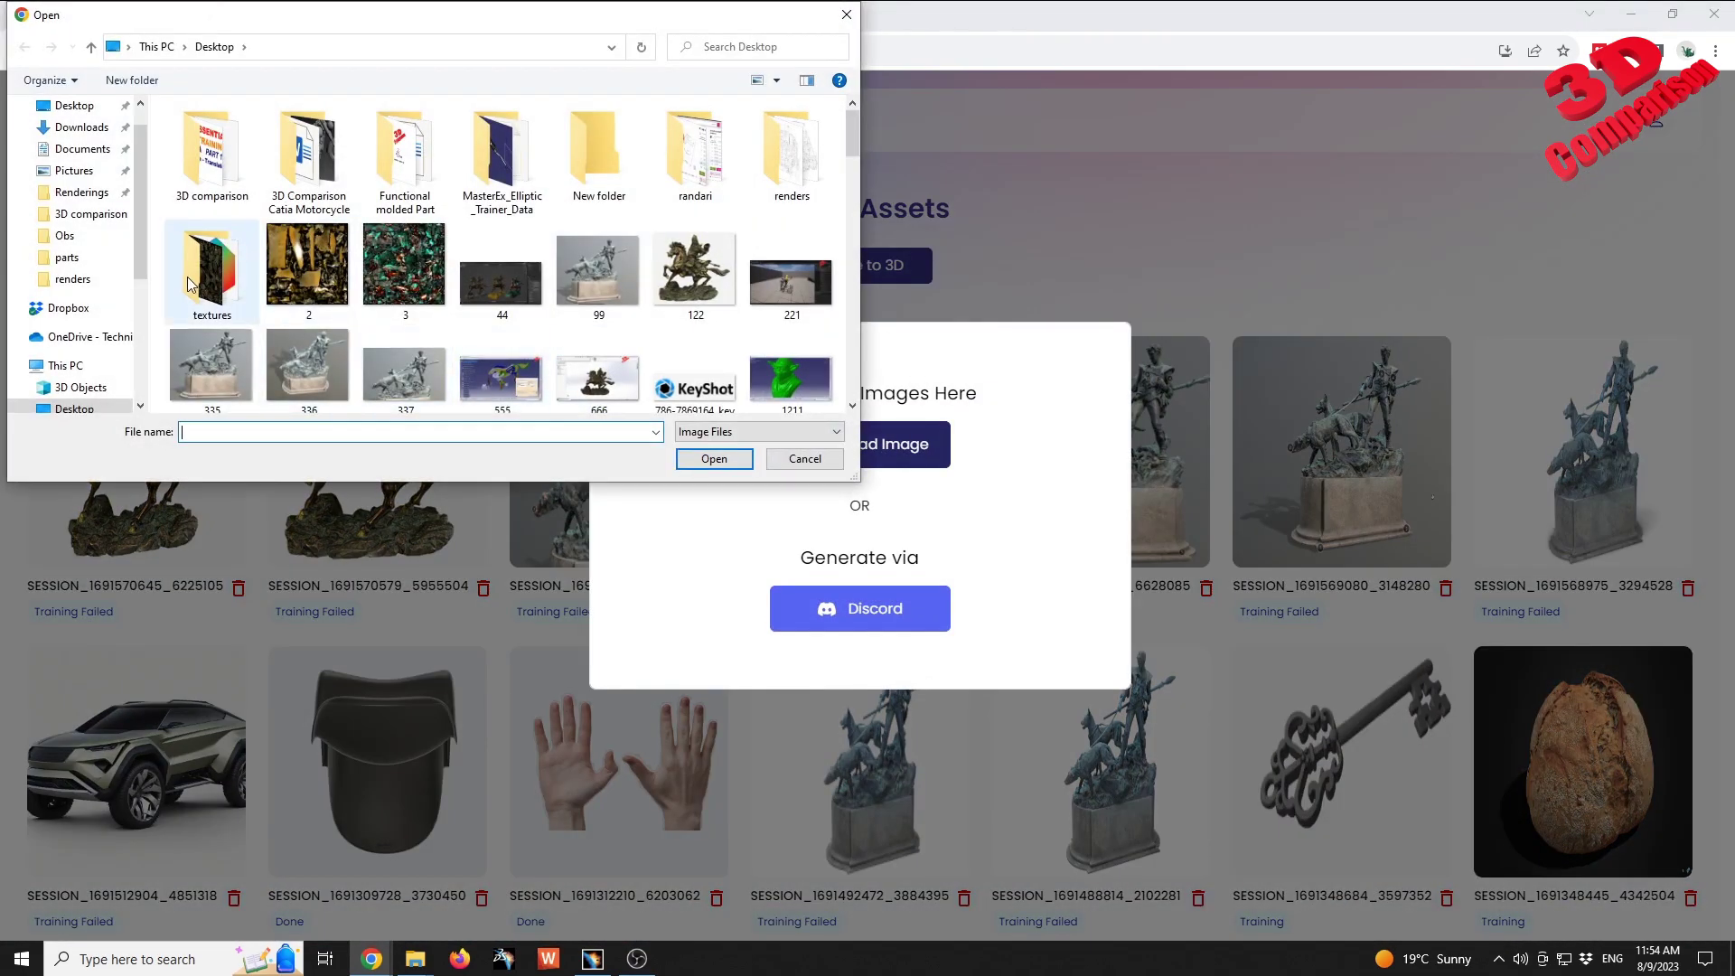
{"action": "left_click", "coordinate": [707, 277]}
{"action": "scroll", "coordinate": [723, 307], "scroll_direction": "down", "scroll_amount": 10}
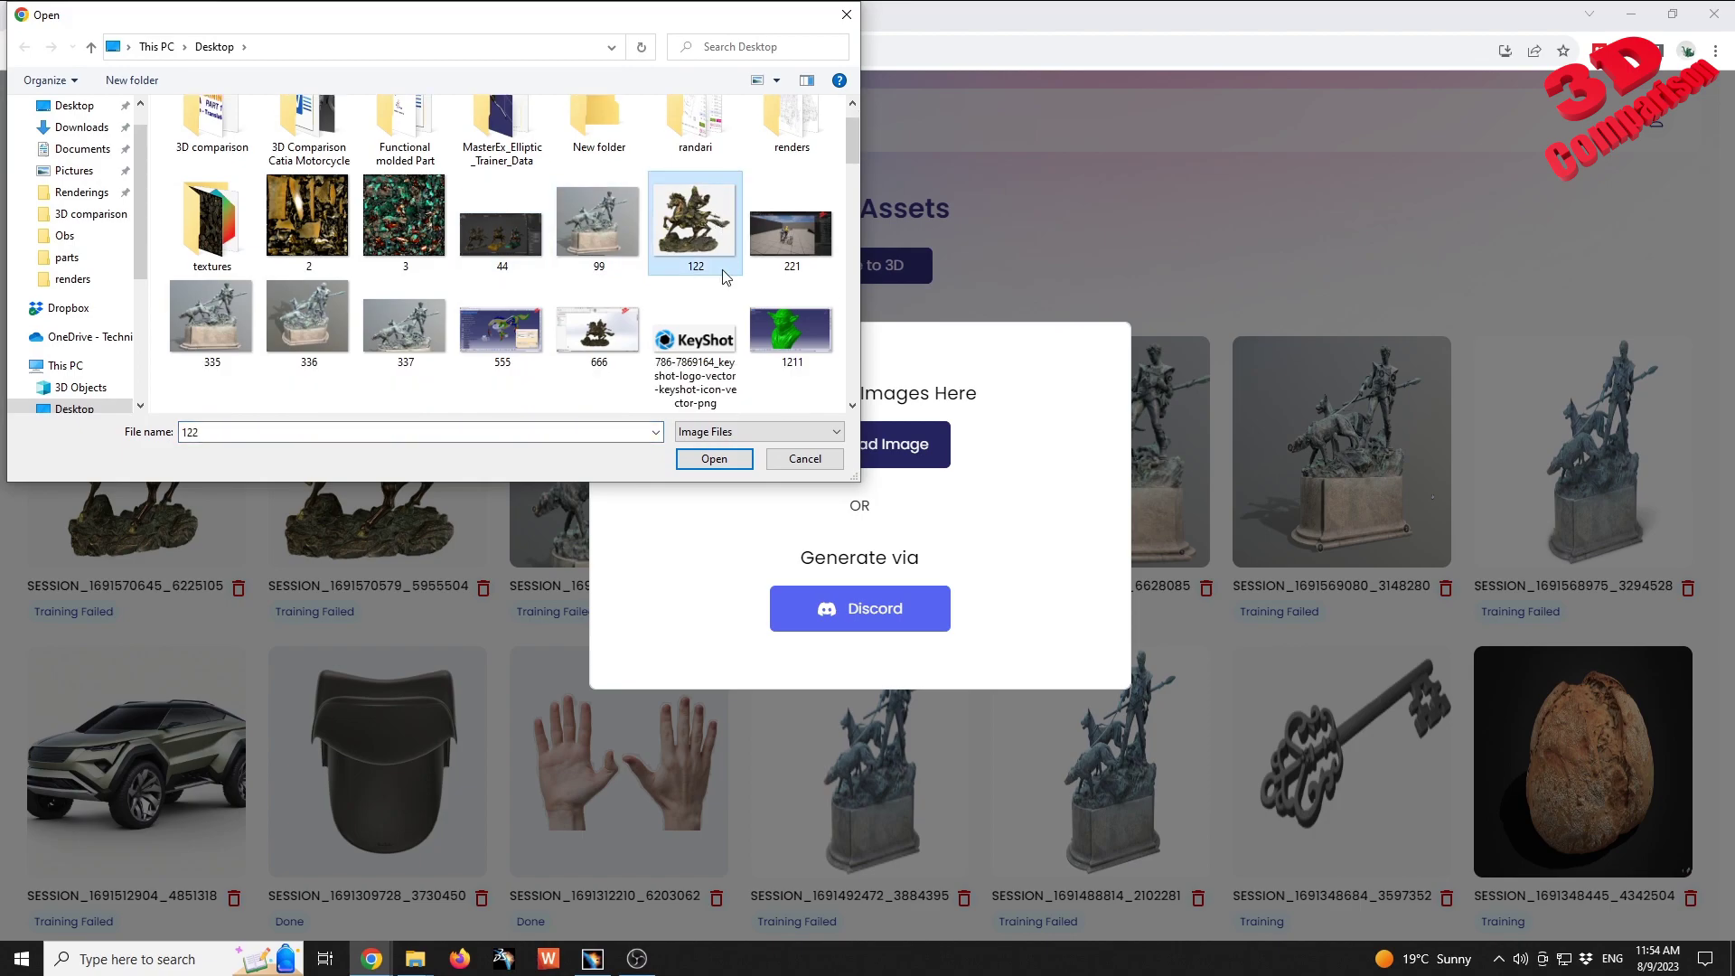
{"action": "scroll", "coordinate": [731, 330], "scroll_direction": "down", "scroll_amount": 10}
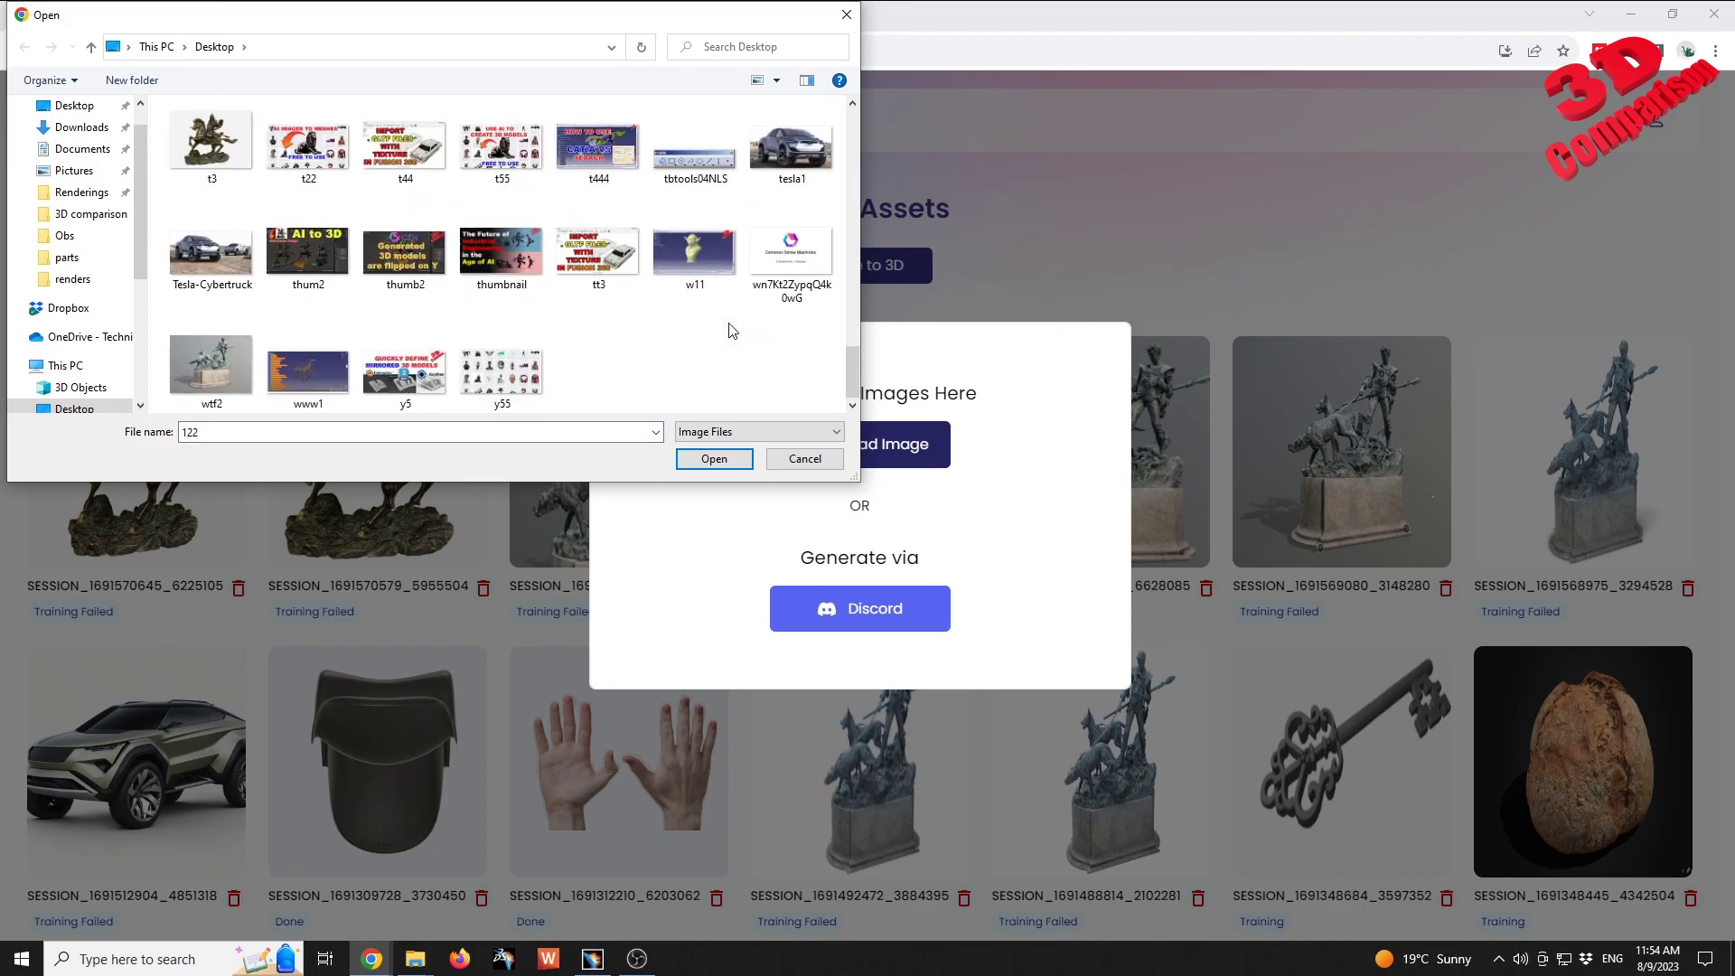
{"action": "left_click", "coordinate": [212, 144]}
{"action": "scroll", "coordinate": [217, 158], "scroll_direction": "up", "scroll_amount": 2}
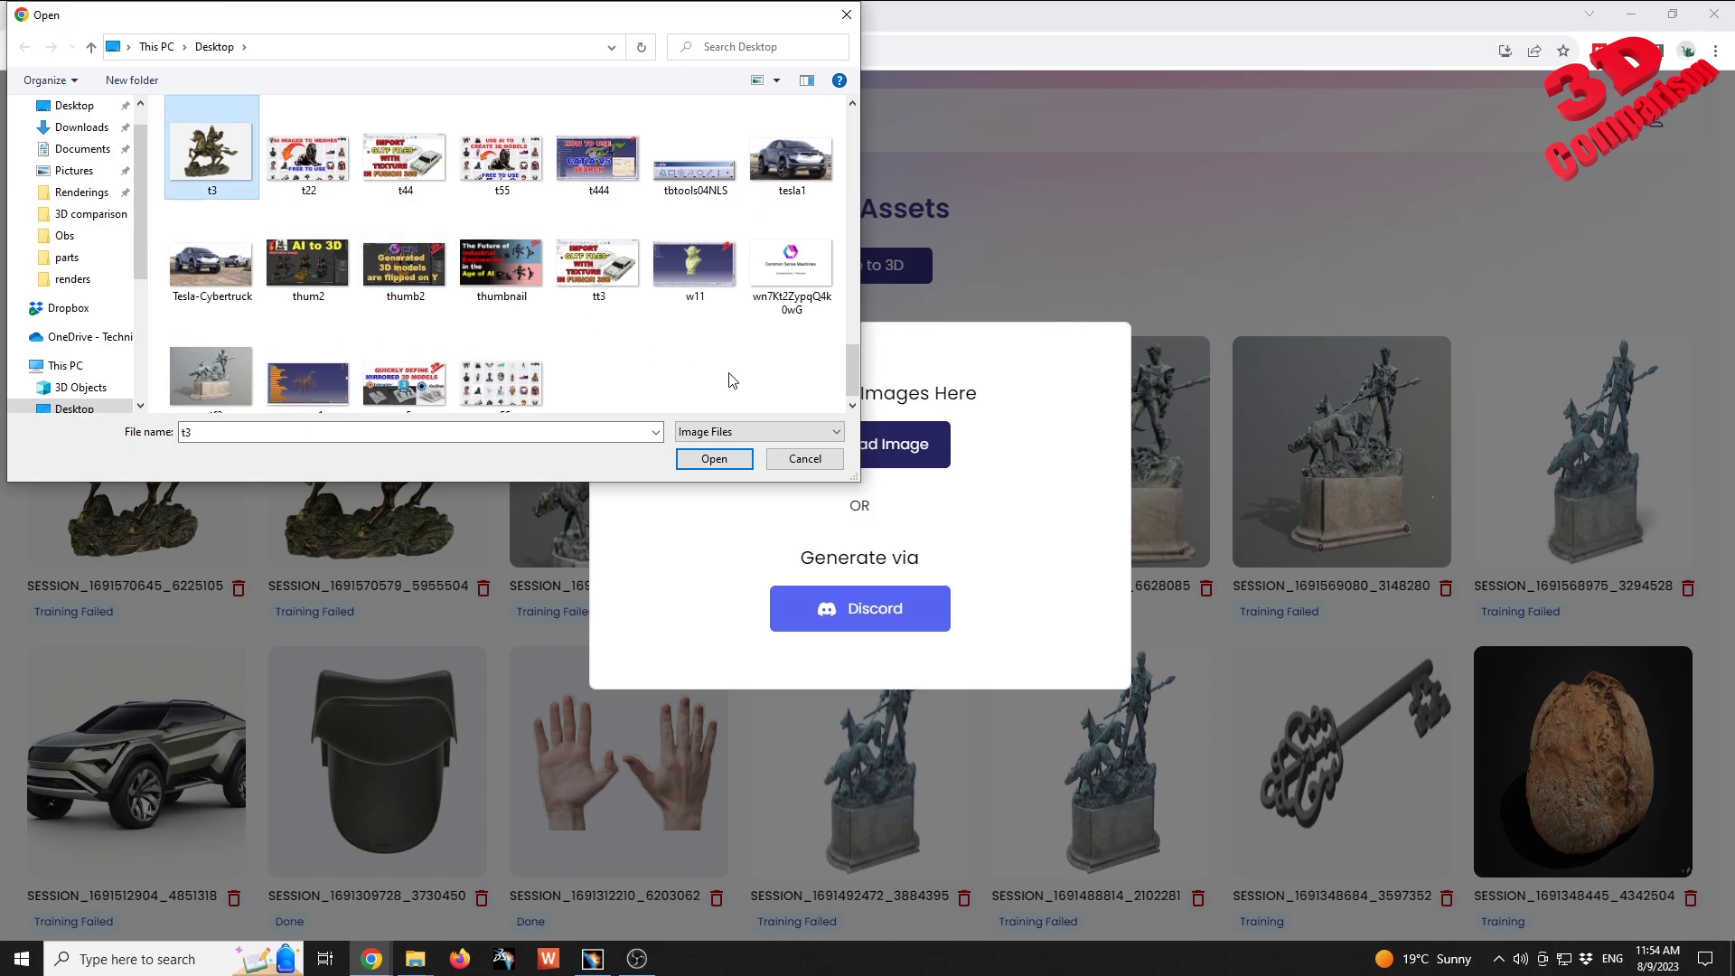
{"action": "scroll", "coordinate": [311, 290], "scroll_direction": "up", "scroll_amount": 10}
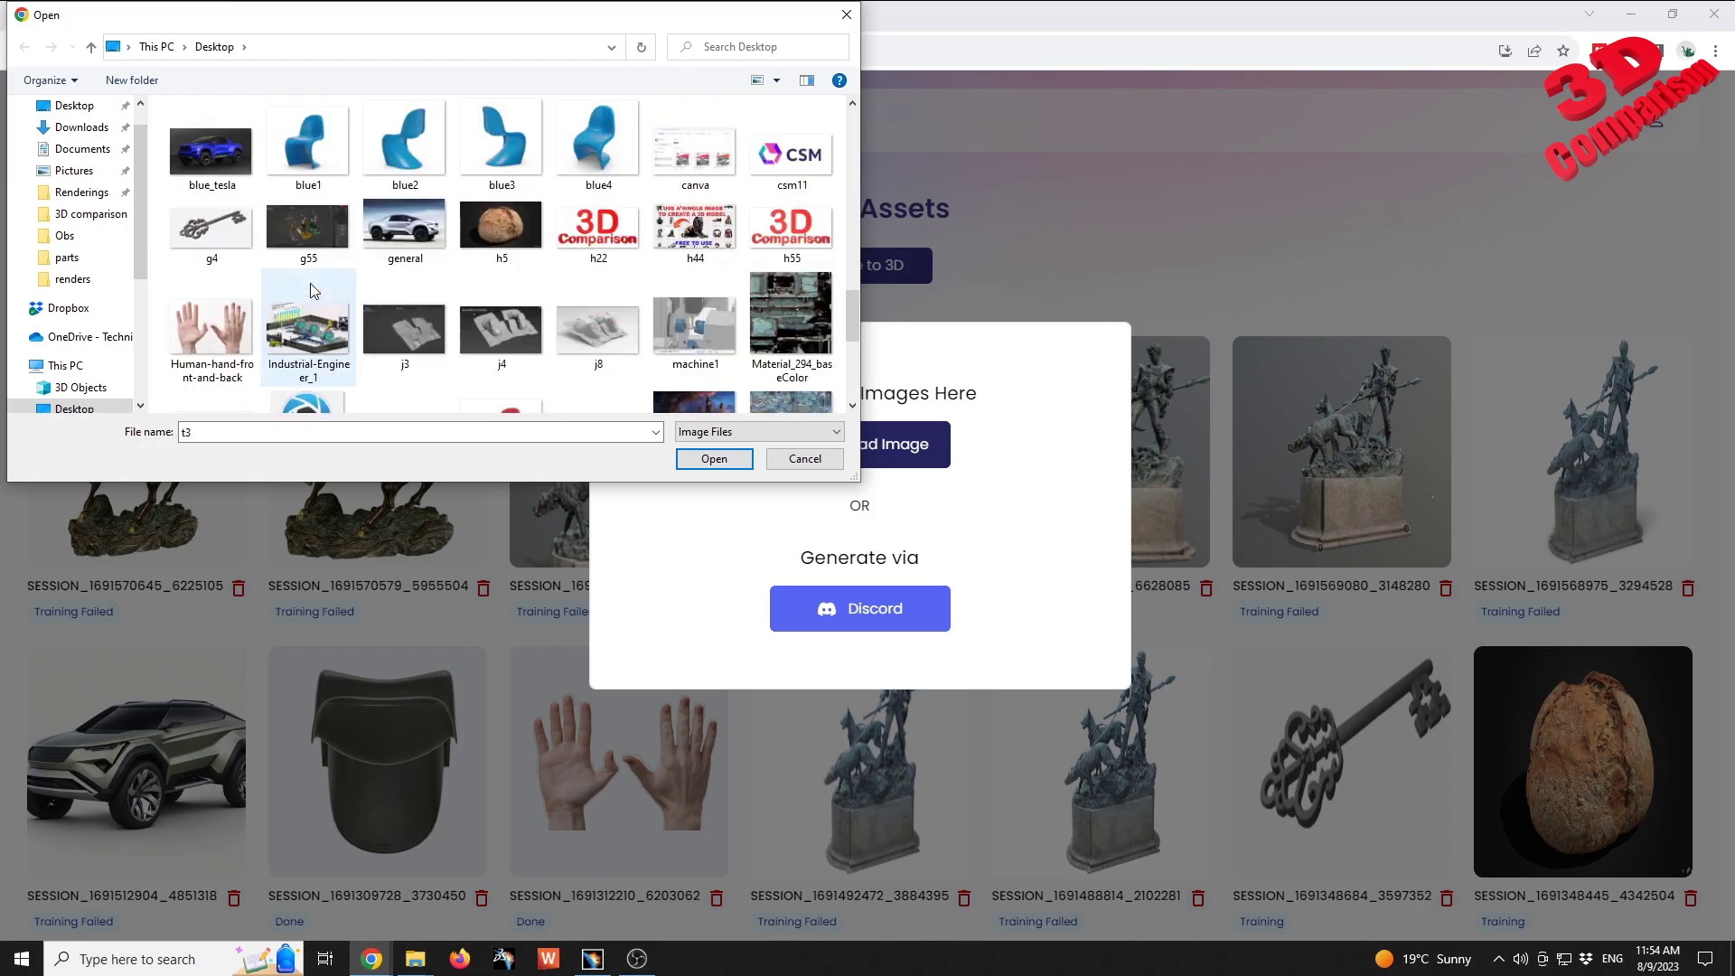
{"action": "scroll", "coordinate": [310, 289], "scroll_direction": "up", "scroll_amount": 10}
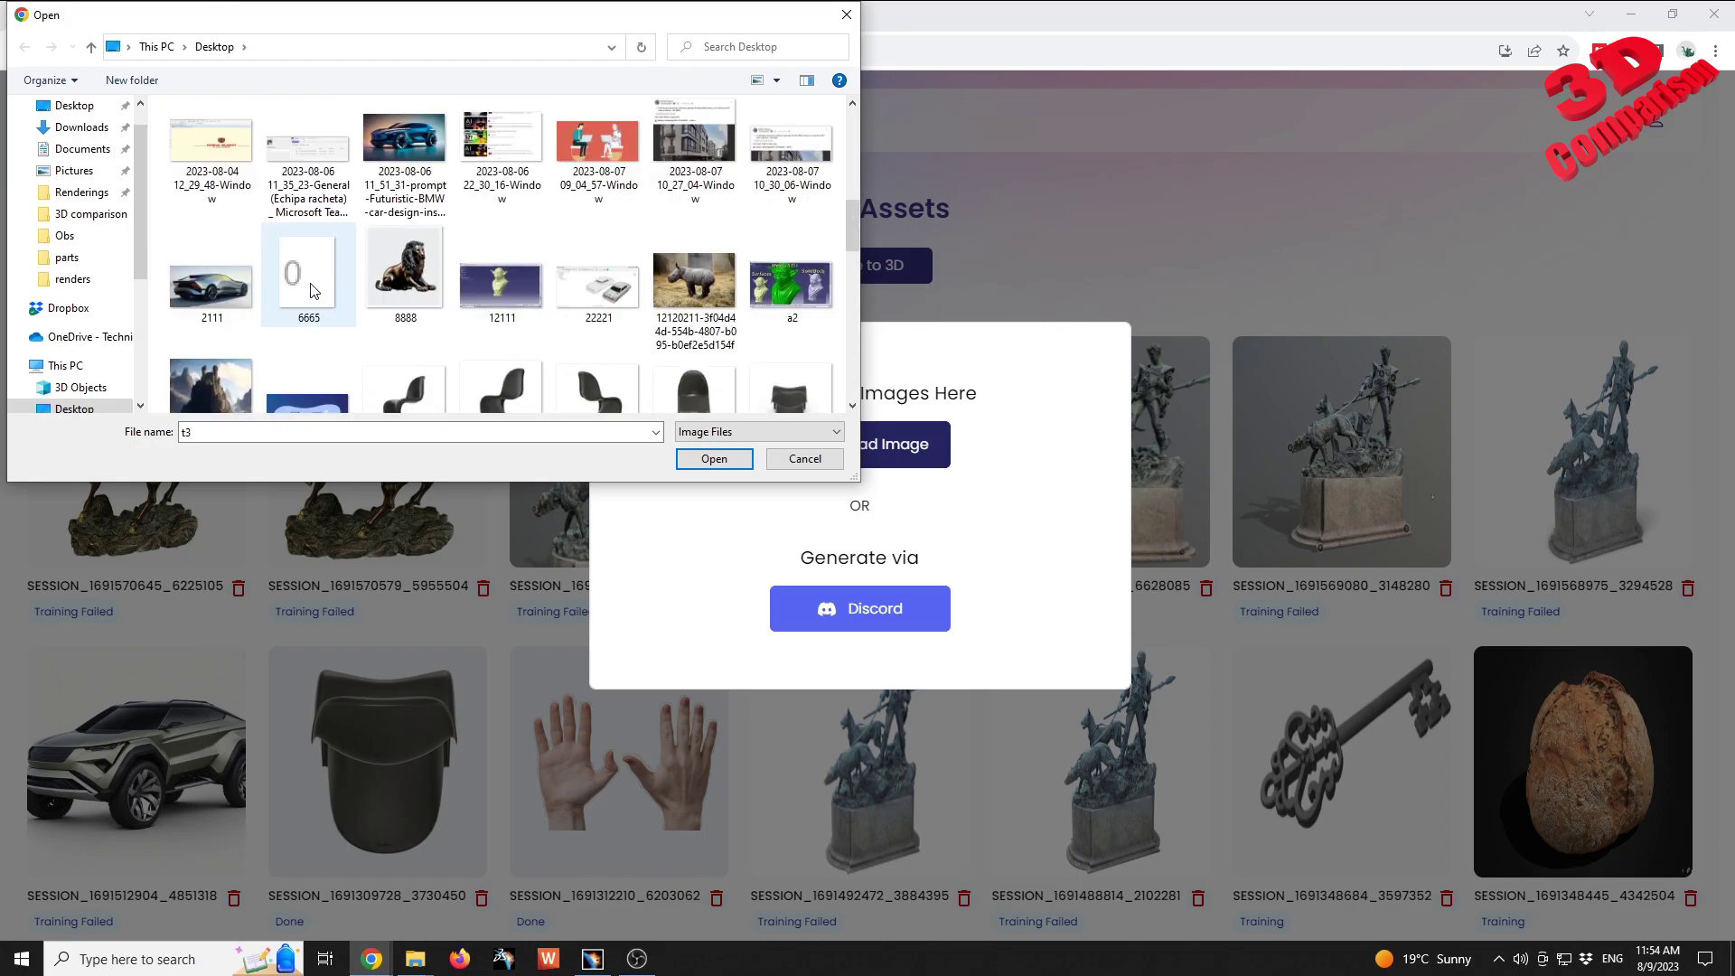
{"action": "scroll", "coordinate": [310, 289], "scroll_direction": "up", "scroll_amount": 5}
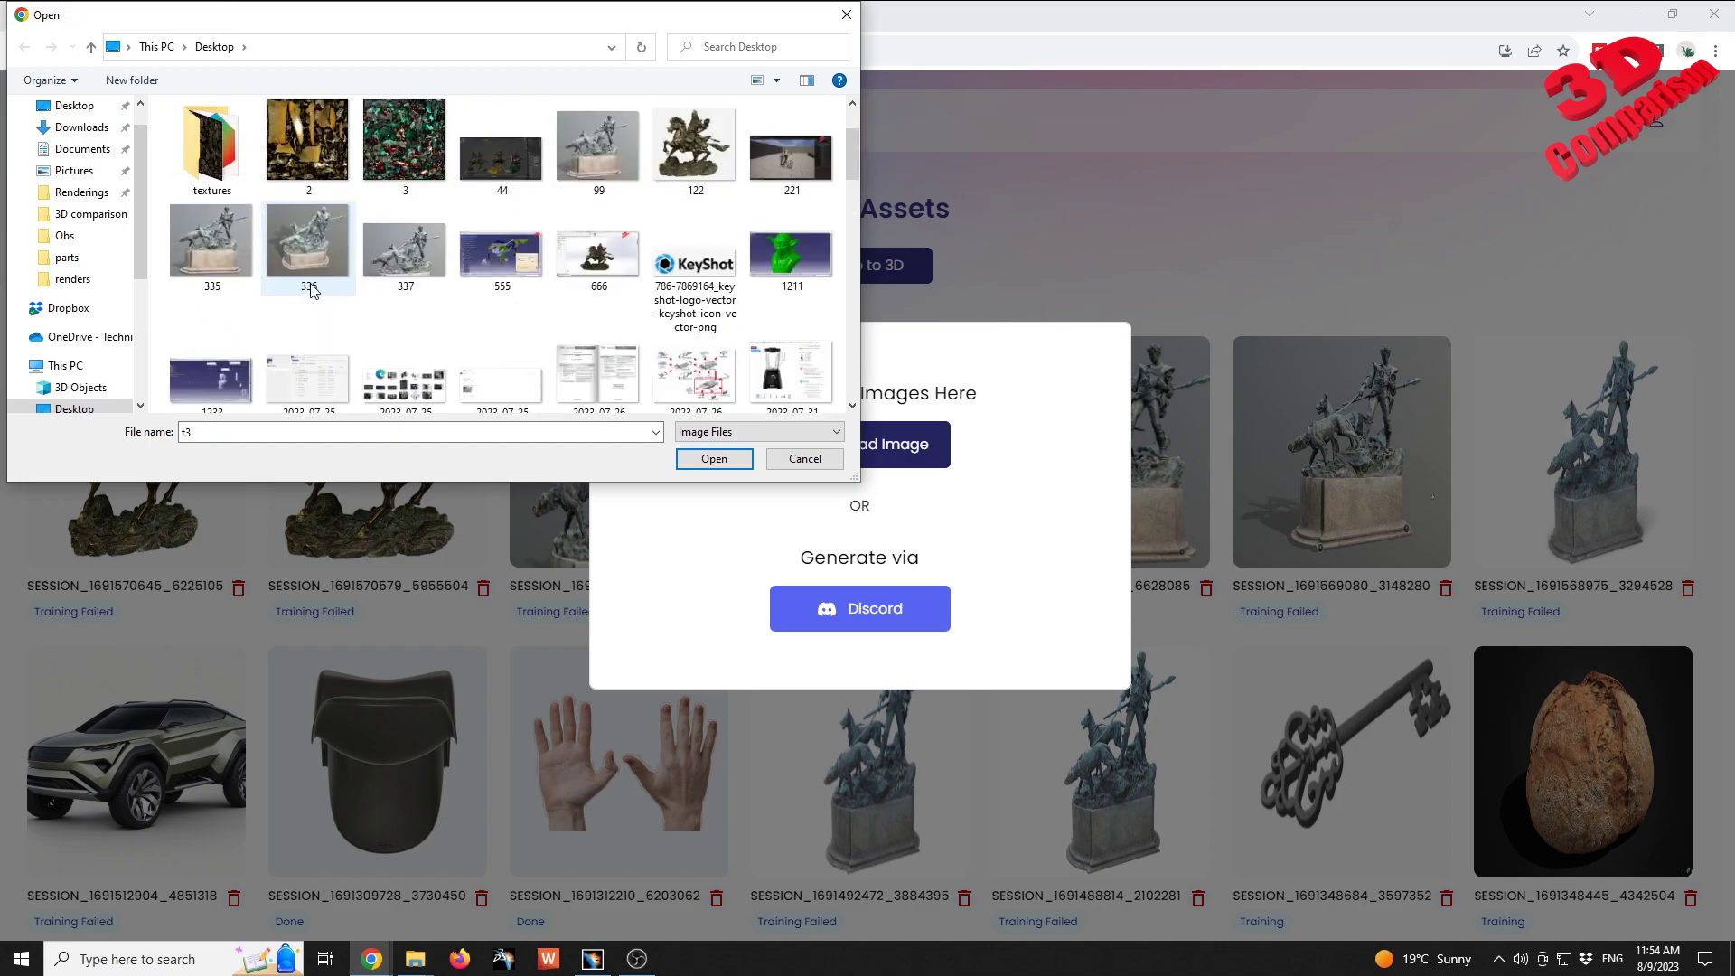
{"action": "left_click", "coordinate": [805, 458]}
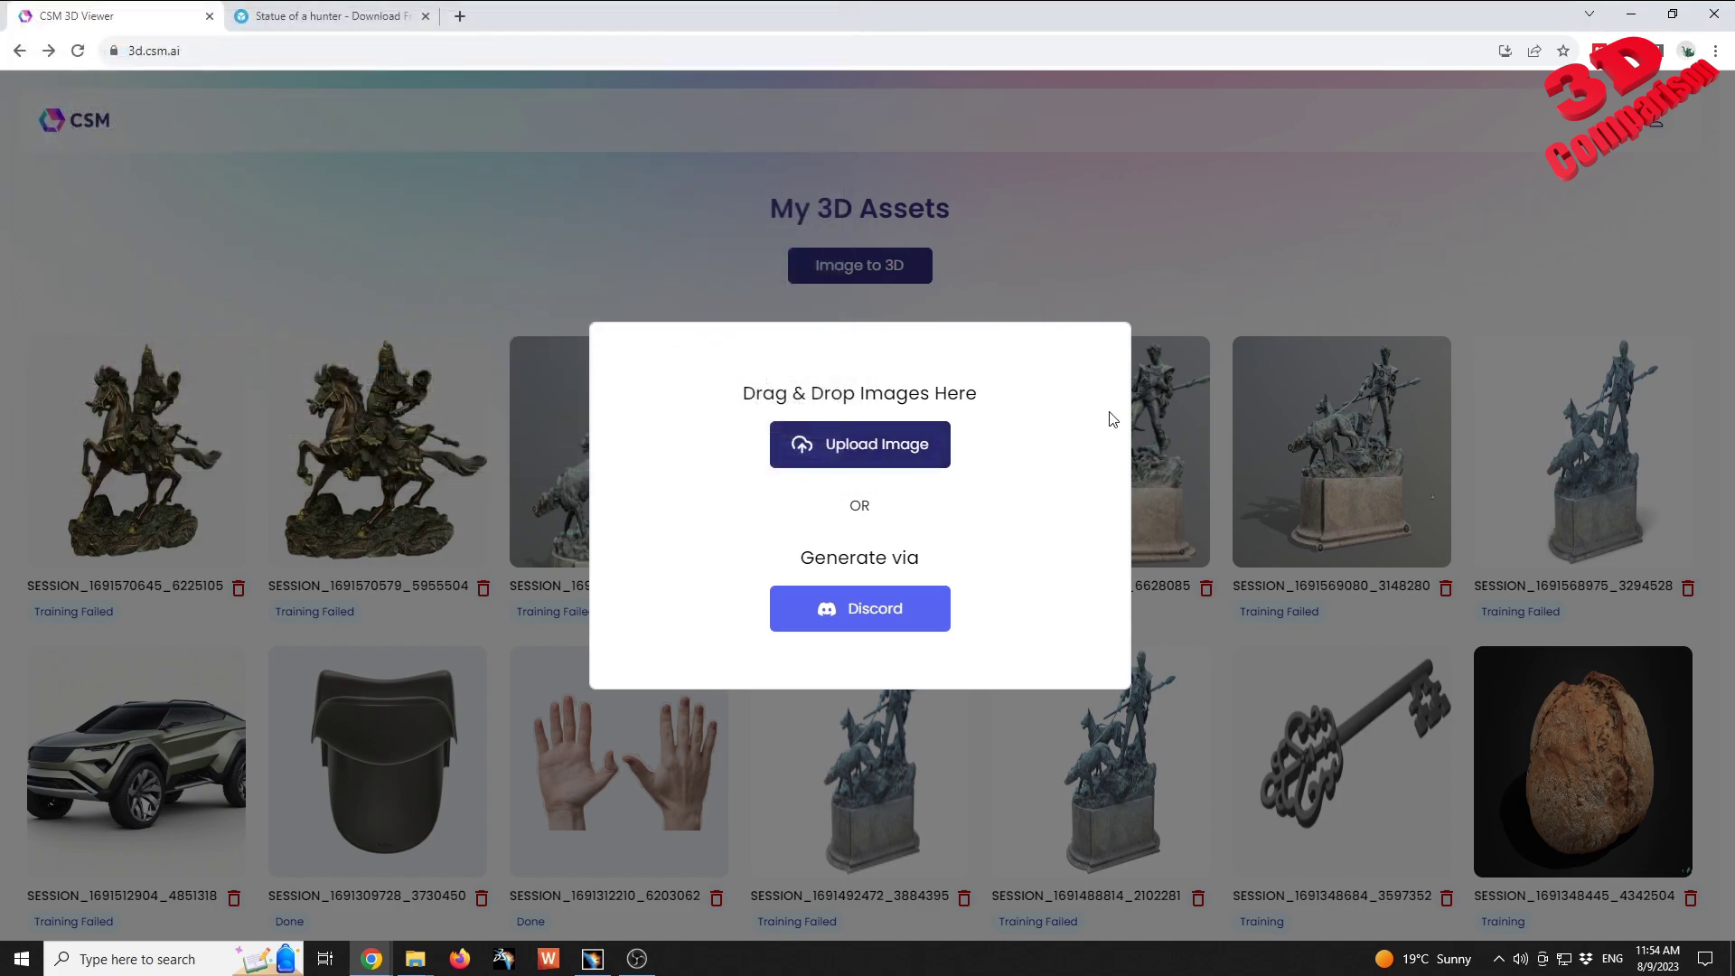
{"action": "left_click", "coordinate": [1084, 269]}
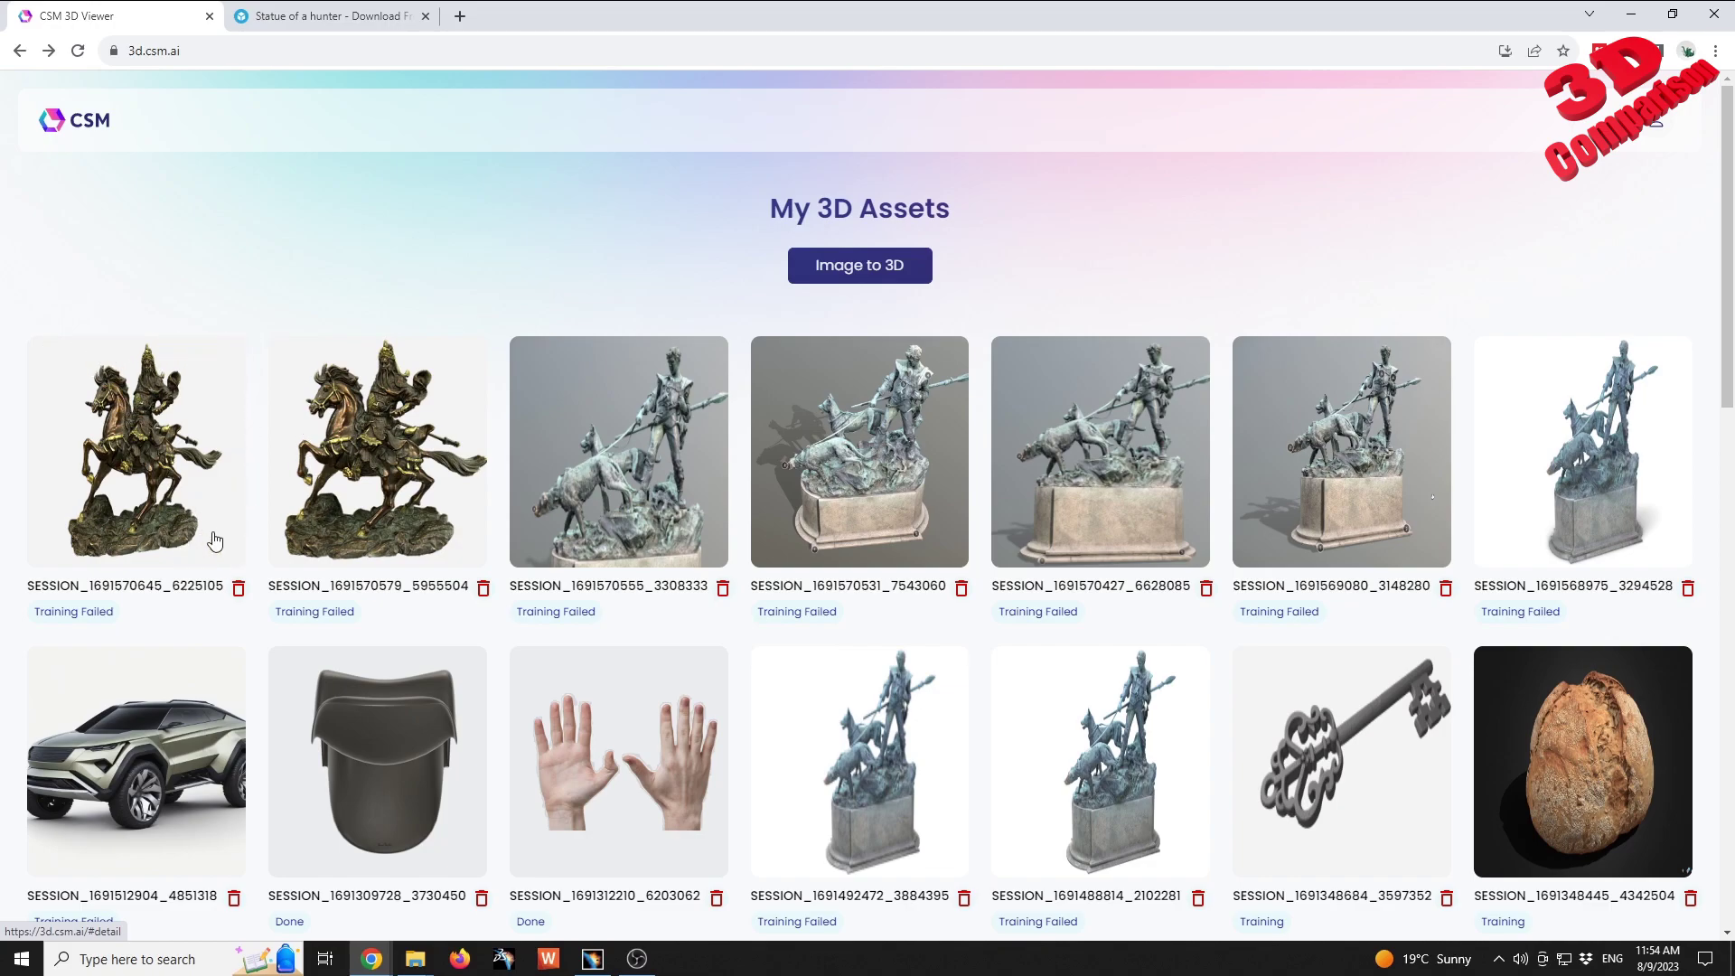
- Upload the t3 horseman image from the Desktop as a new Image to 3D session
{"action": "left_click", "coordinate": [854, 269]}
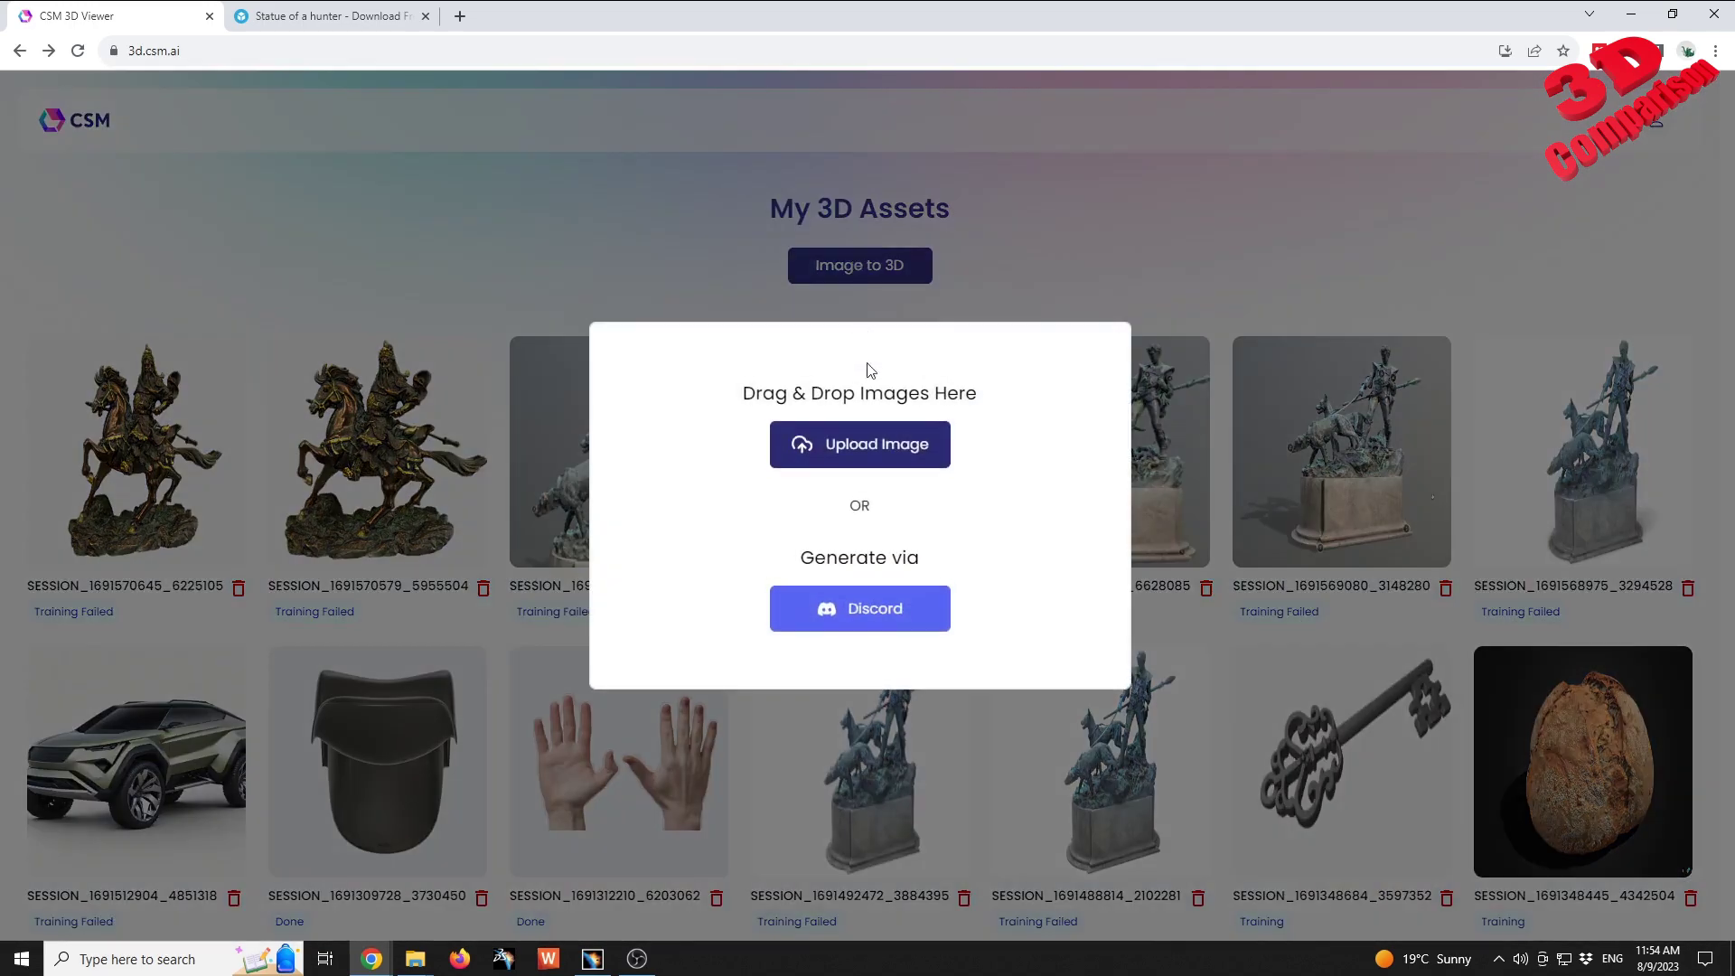
{"action": "left_click", "coordinate": [886, 443]}
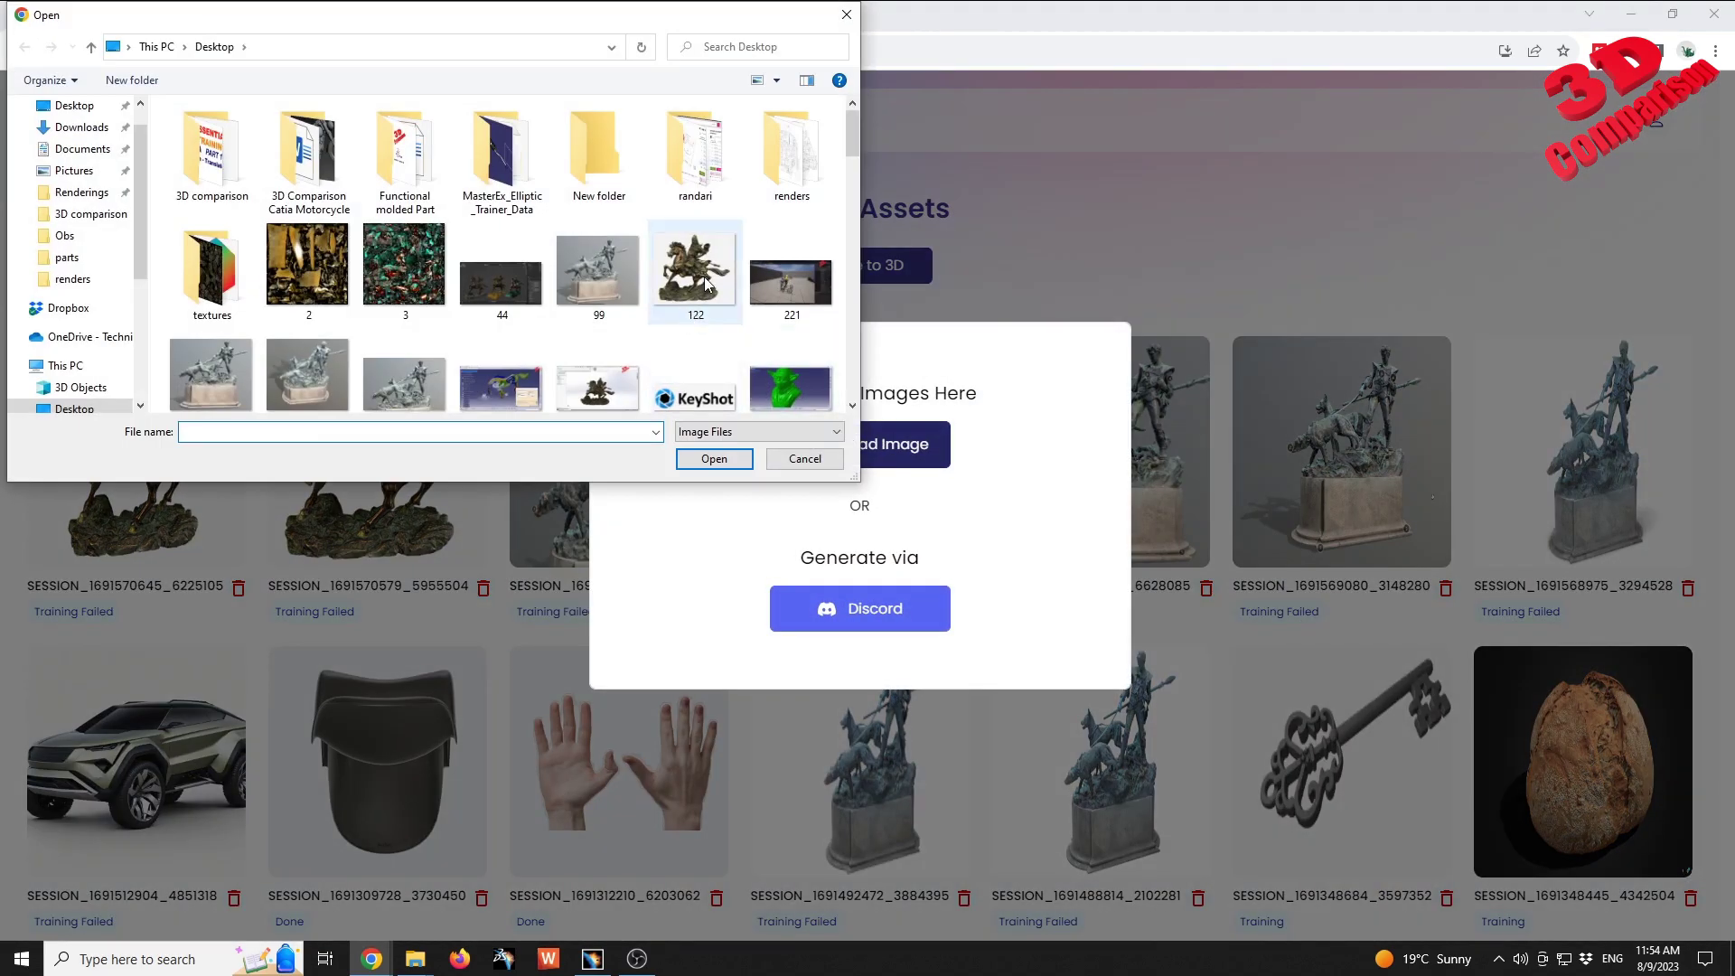
{"action": "scroll", "coordinate": [707, 284], "scroll_direction": "down", "scroll_amount": 10}
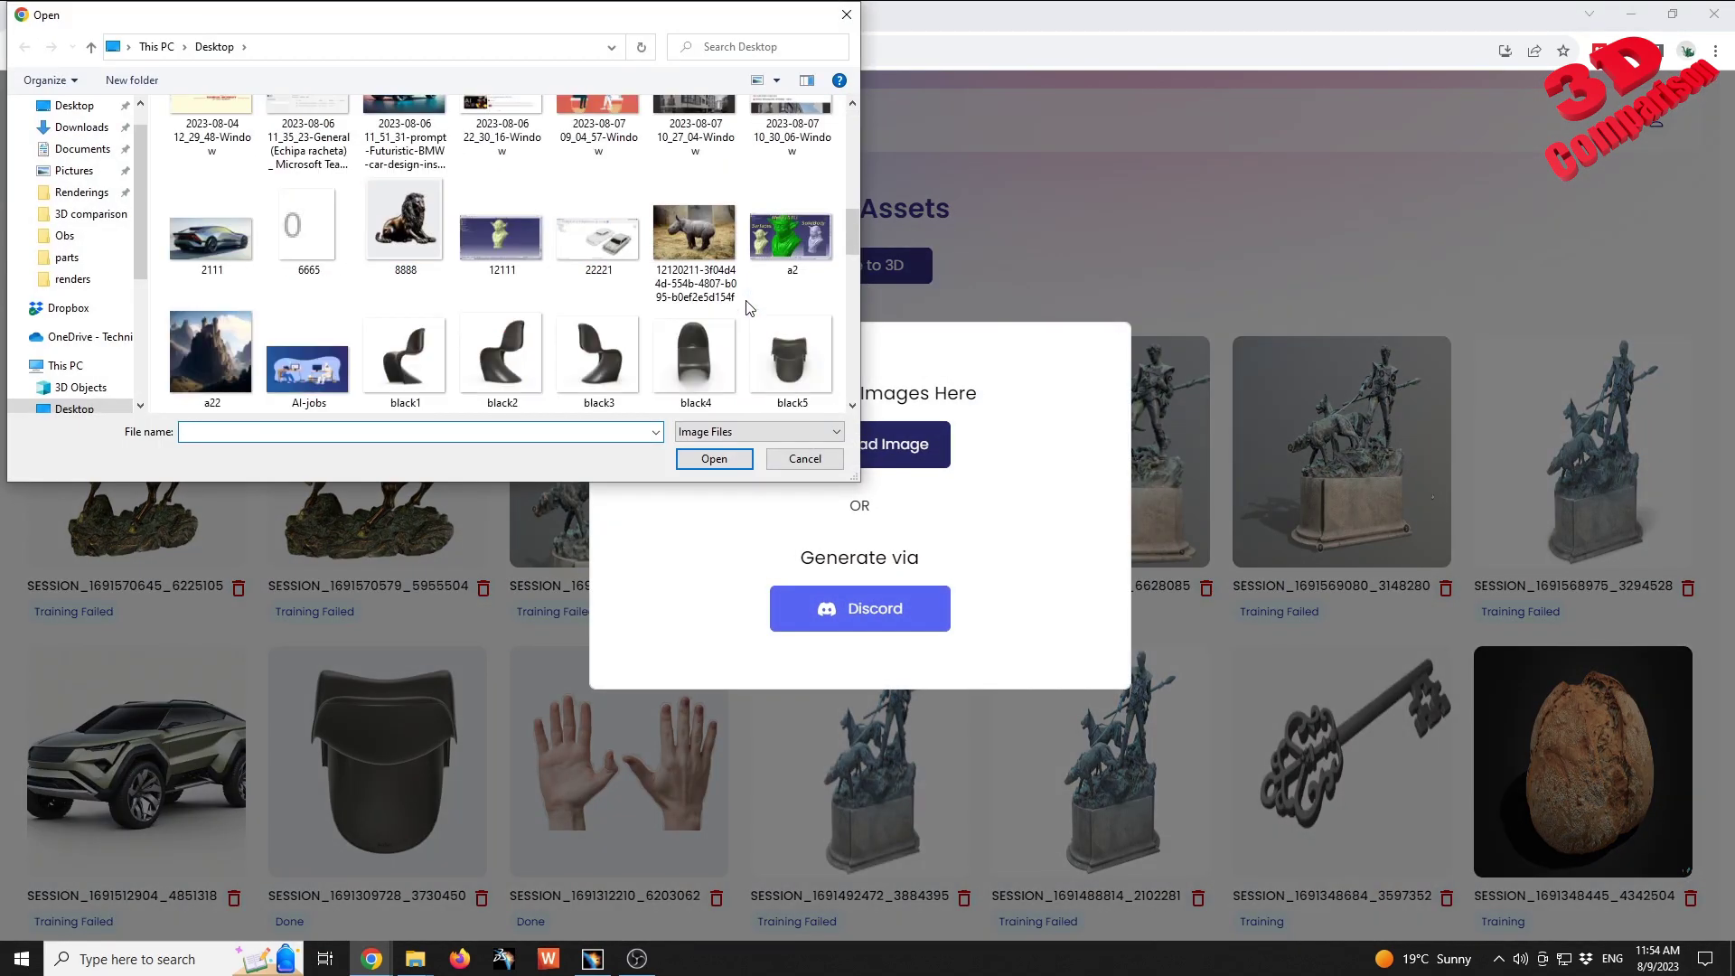
{"action": "scroll", "coordinate": [746, 307], "scroll_direction": "down", "scroll_amount": 10}
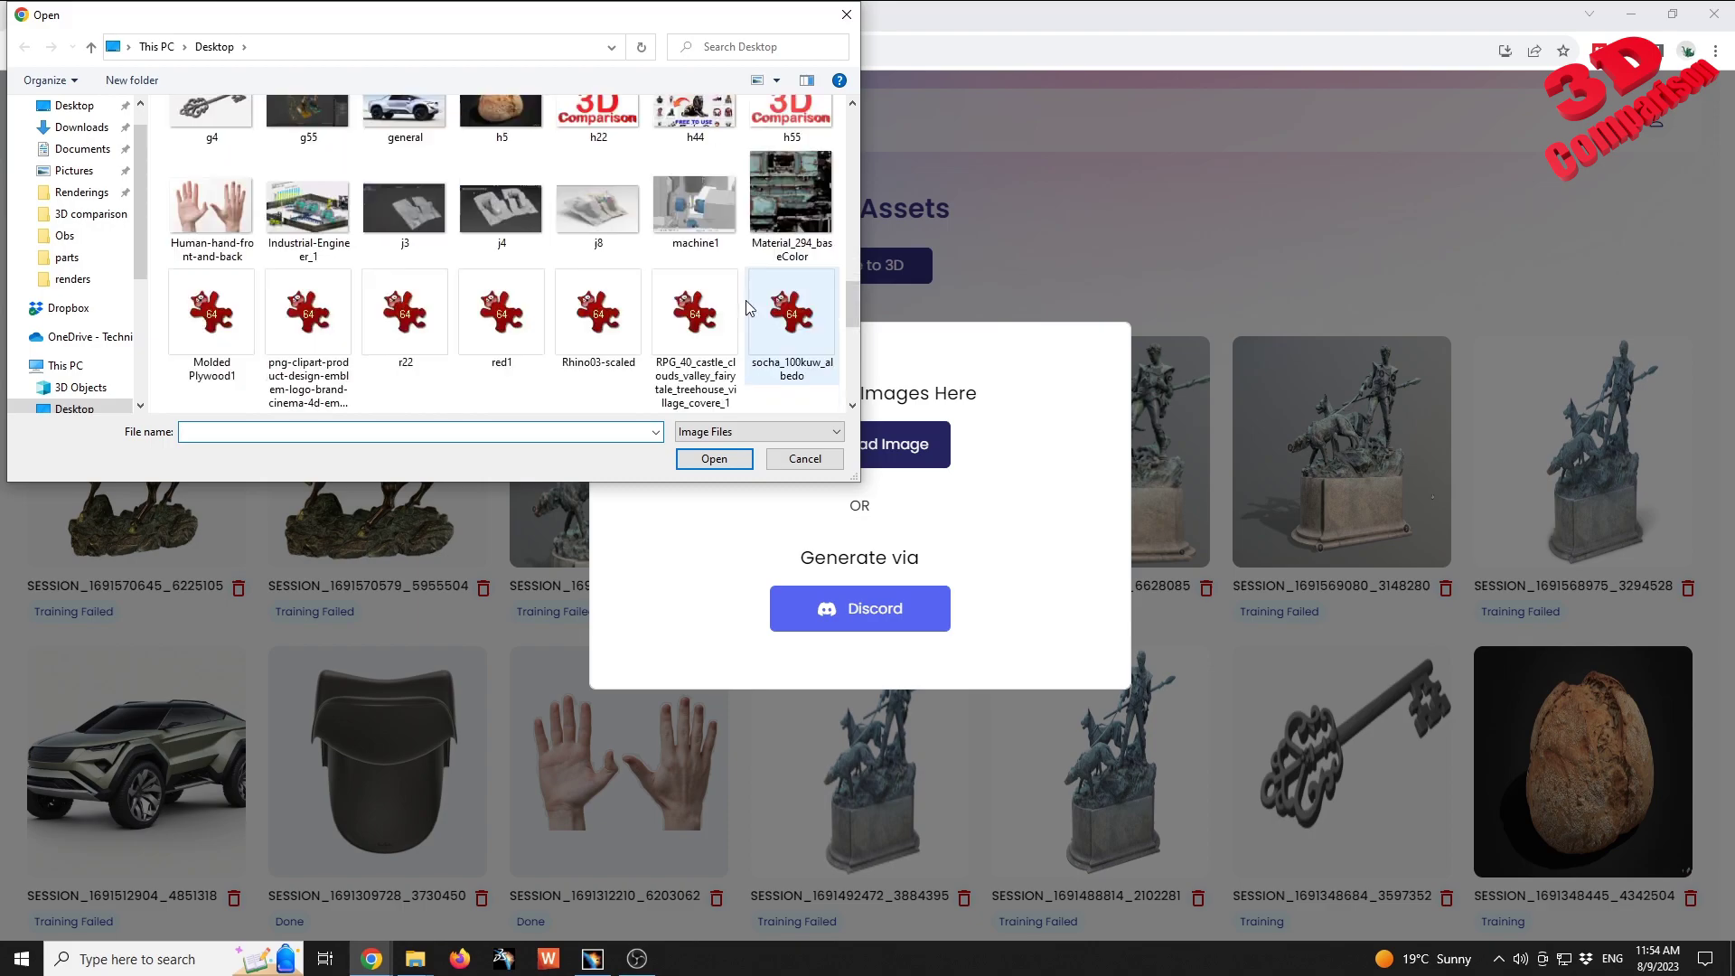
{"action": "scroll", "coordinate": [723, 326], "scroll_direction": "down", "scroll_amount": 5}
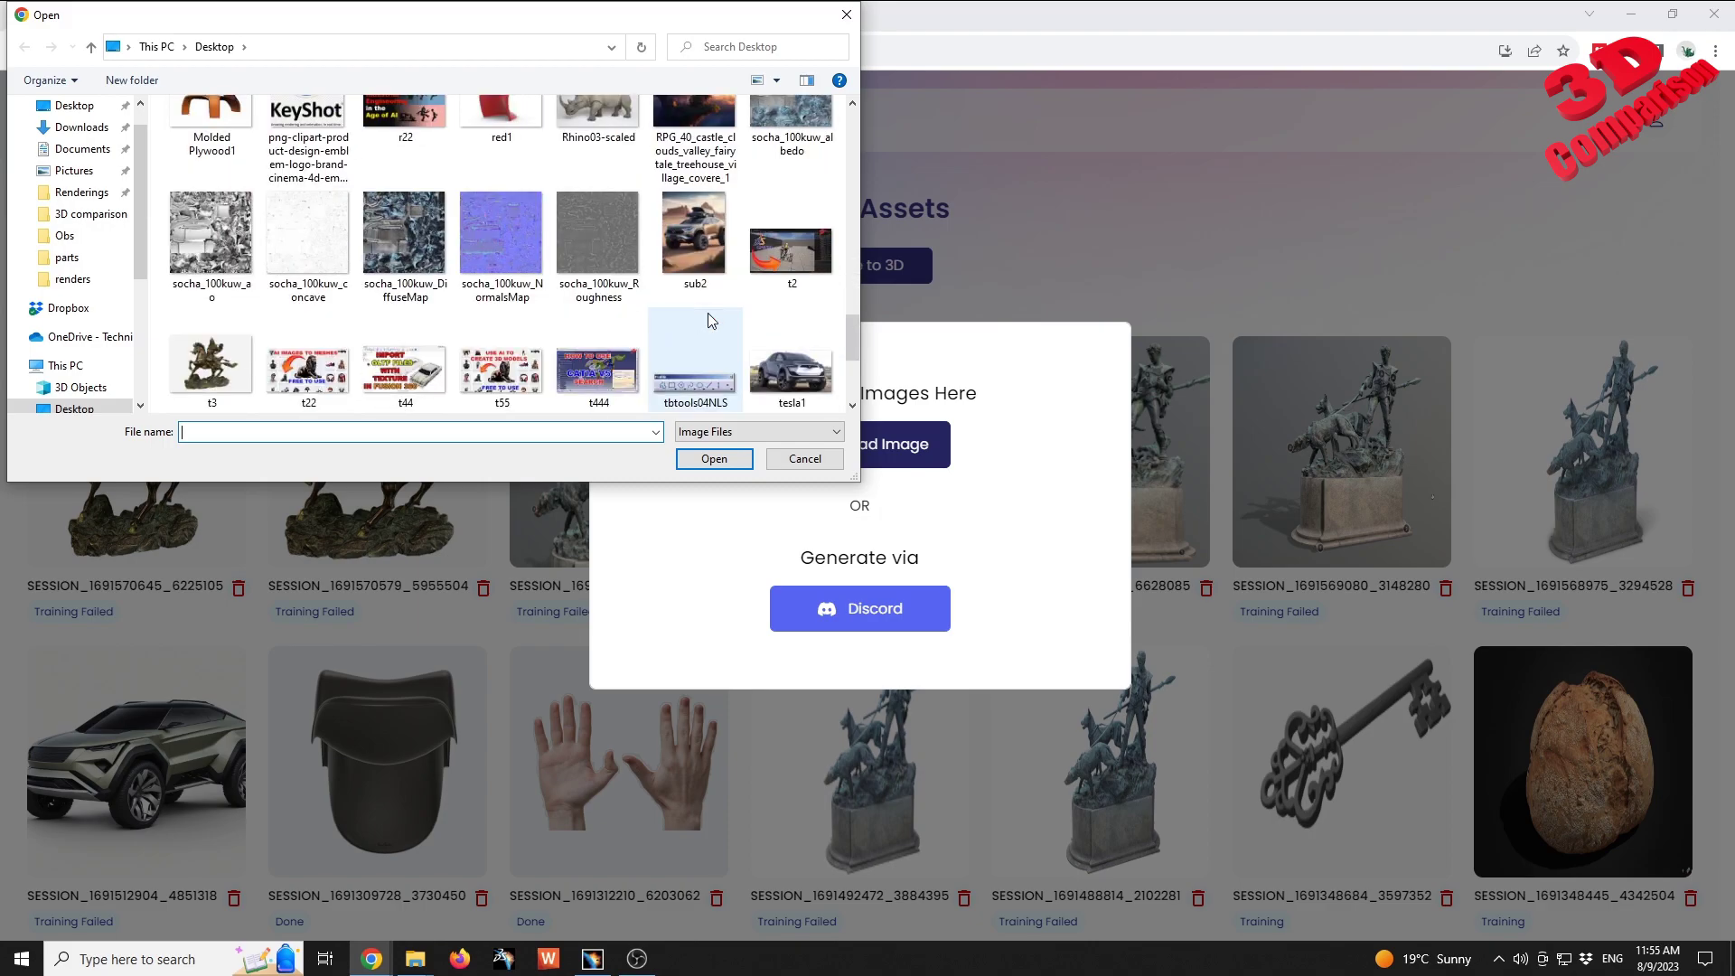
{"action": "scroll", "coordinate": [709, 317], "scroll_direction": "down", "scroll_amount": 2}
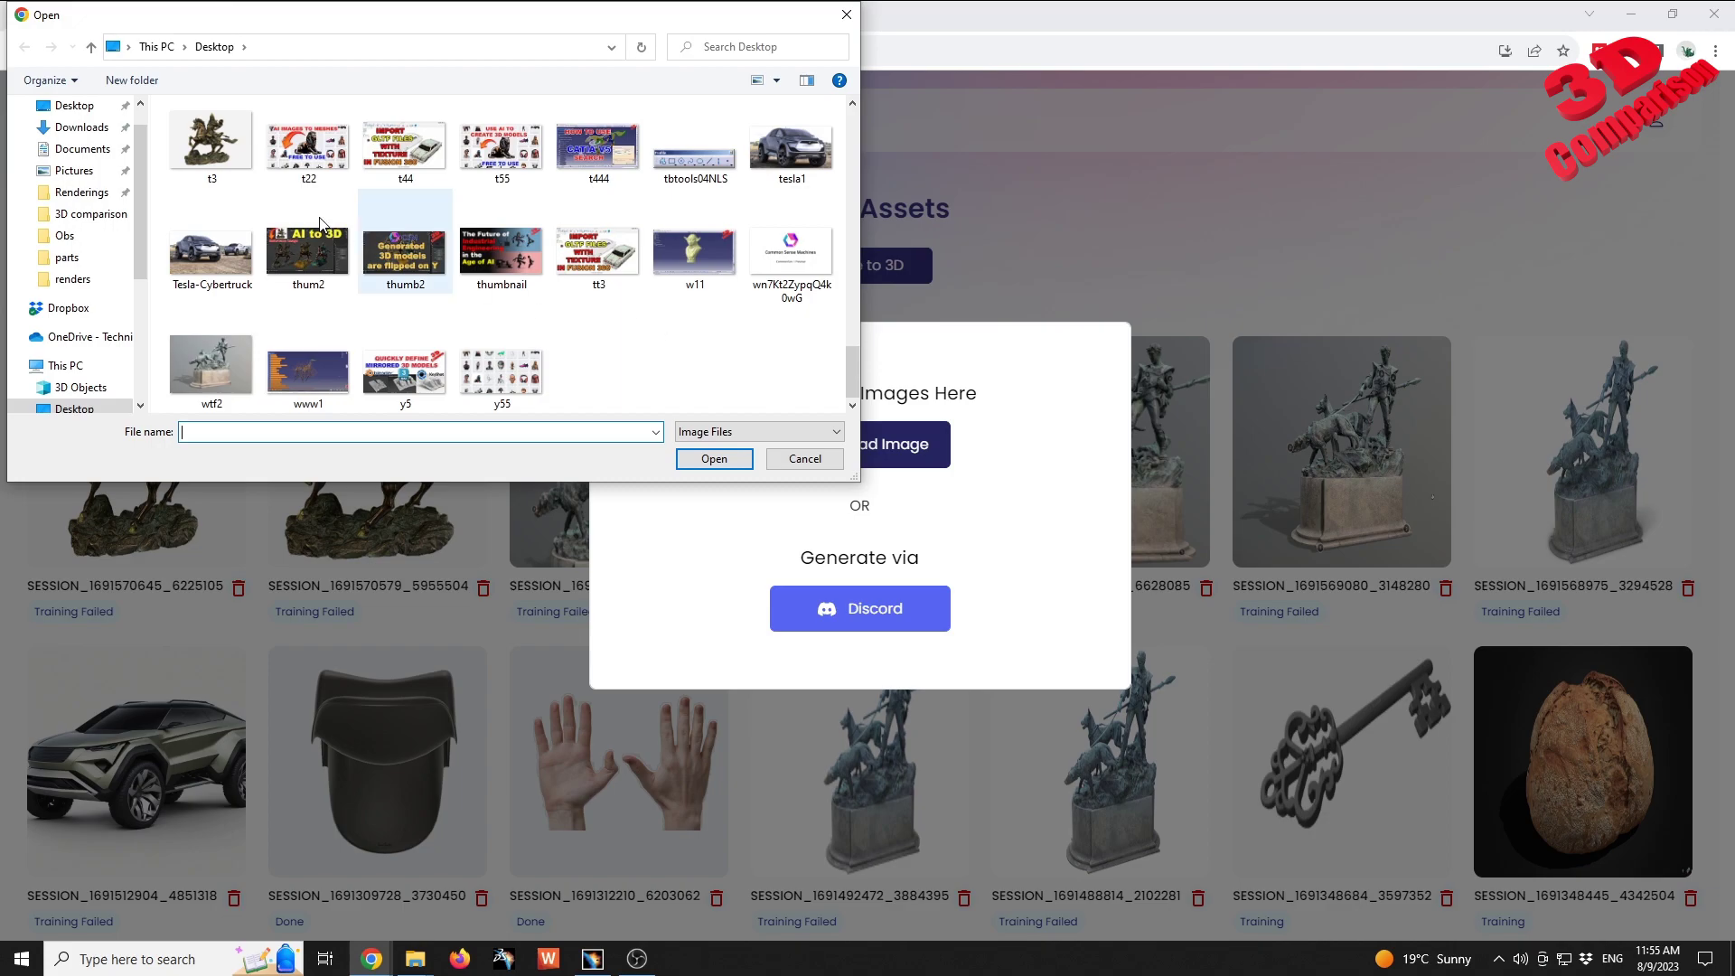
{"action": "left_click", "coordinate": [241, 141]}
{"action": "left_click", "coordinate": [714, 459]}
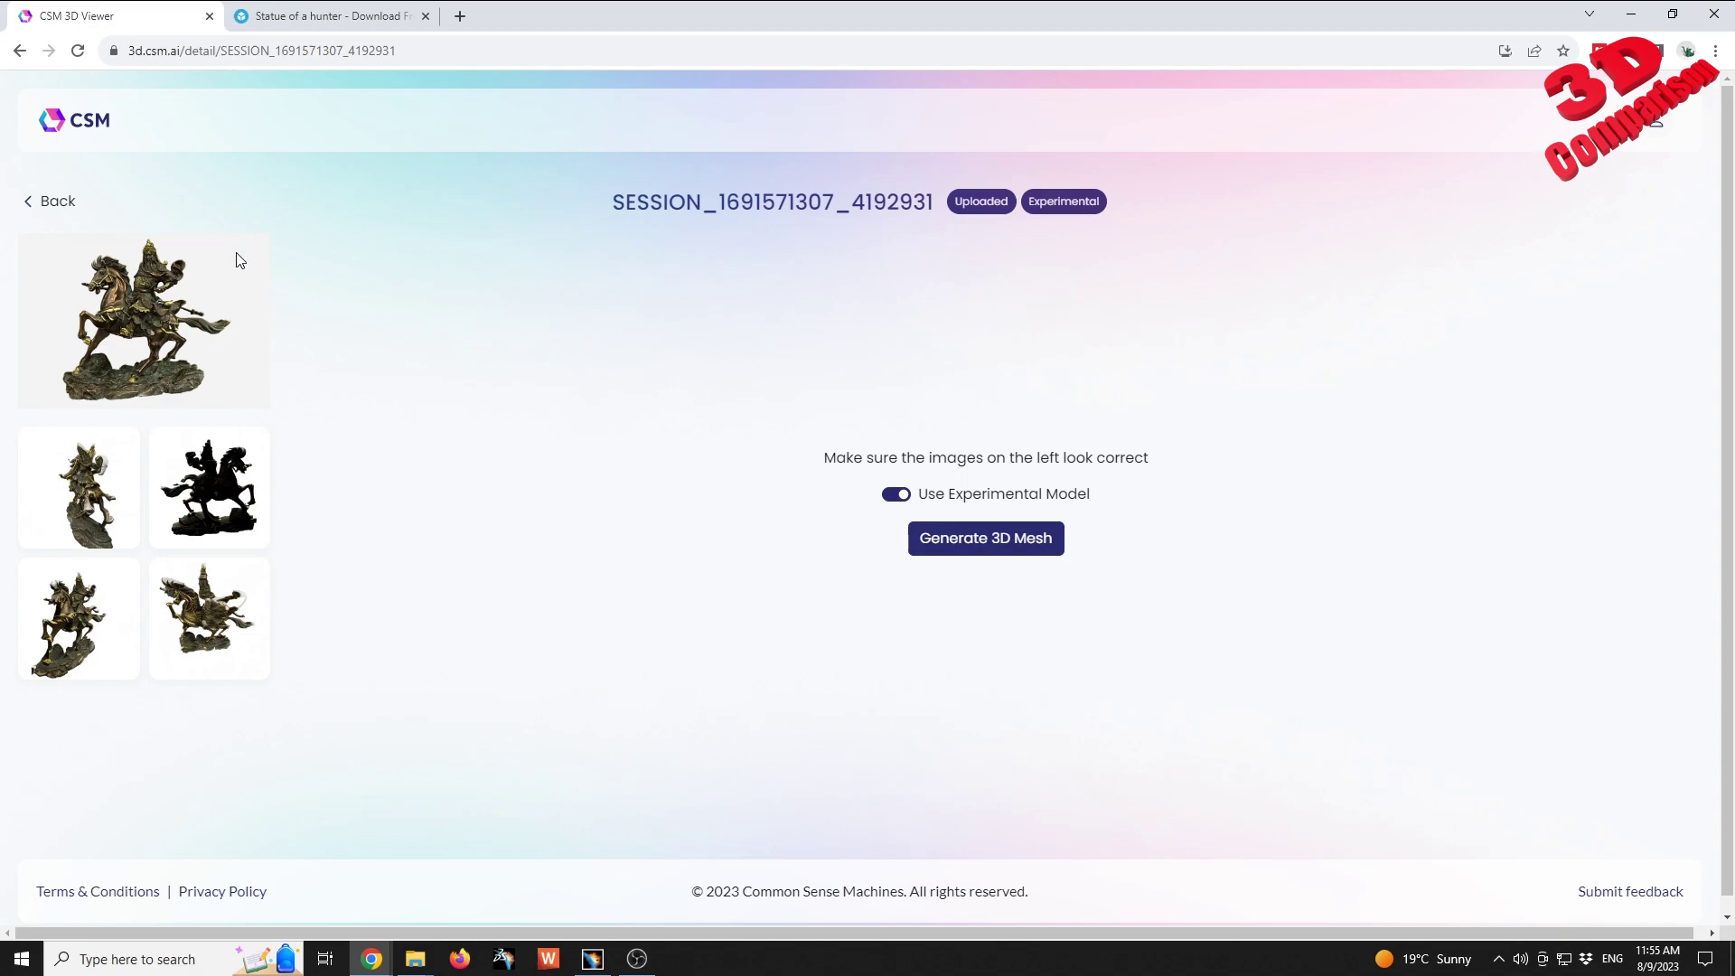
{"action": "left_click", "coordinate": [896, 495]}
{"action": "left_click", "coordinate": [982, 543]}
{"action": "left_click_drag", "start_coordinate": [840, 461], "coordinate": [1183, 460]}
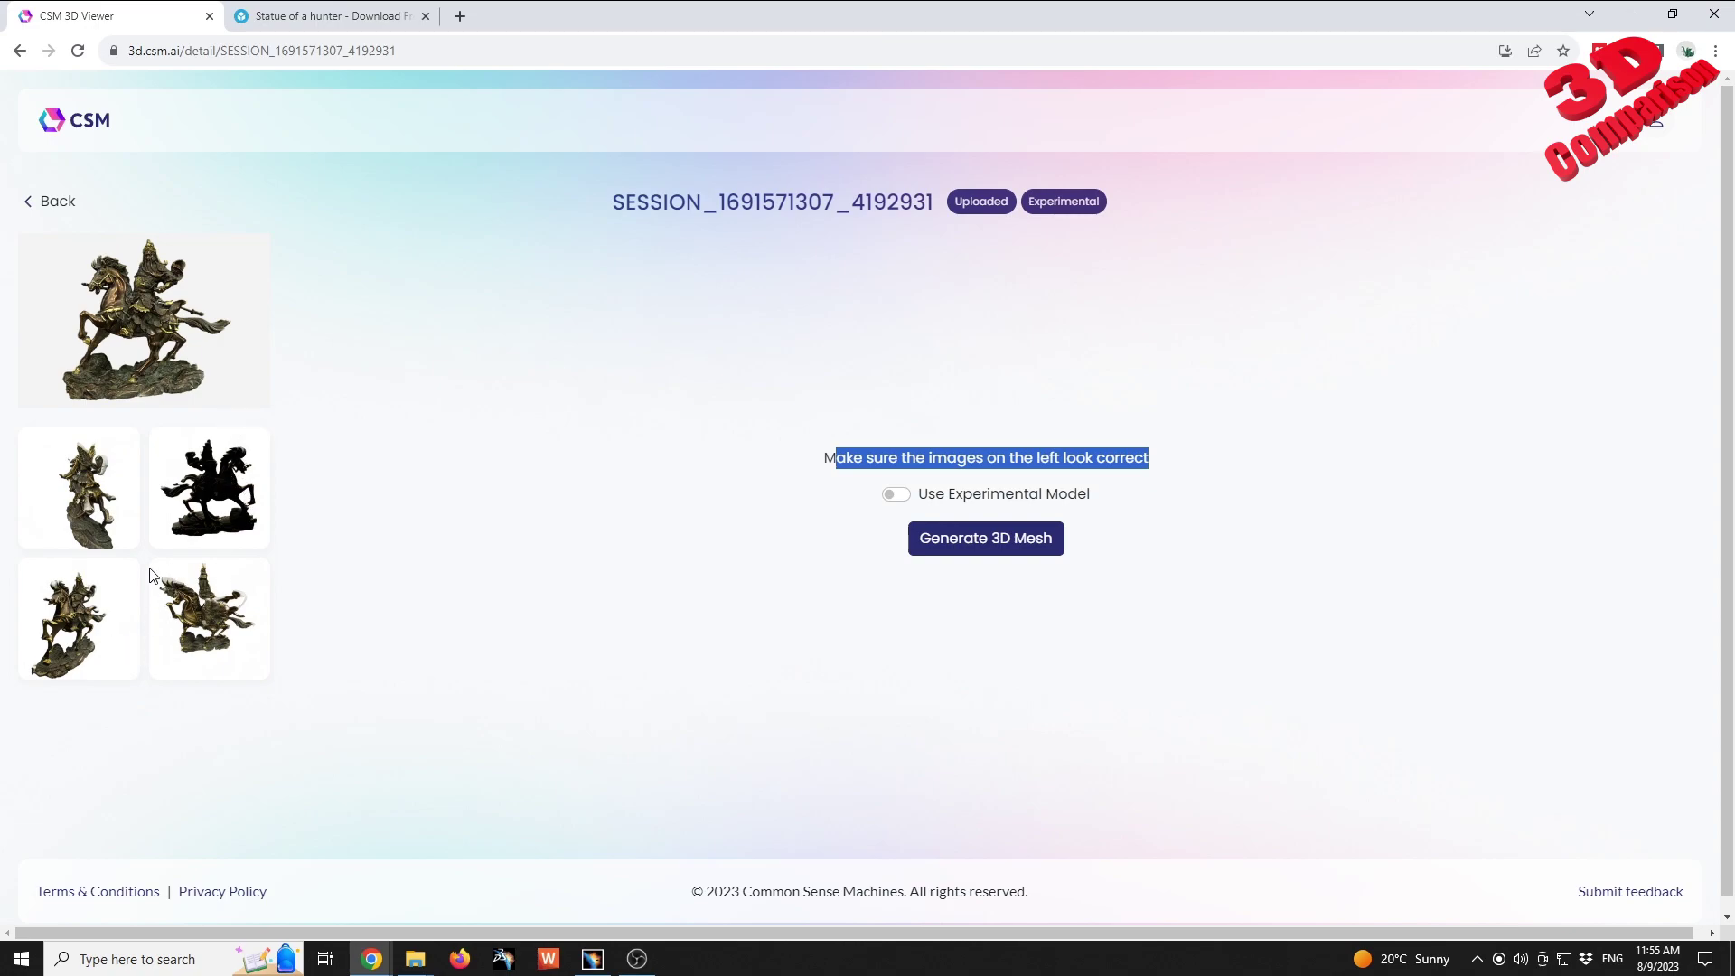
{"action": "left_click", "coordinate": [51, 203]}
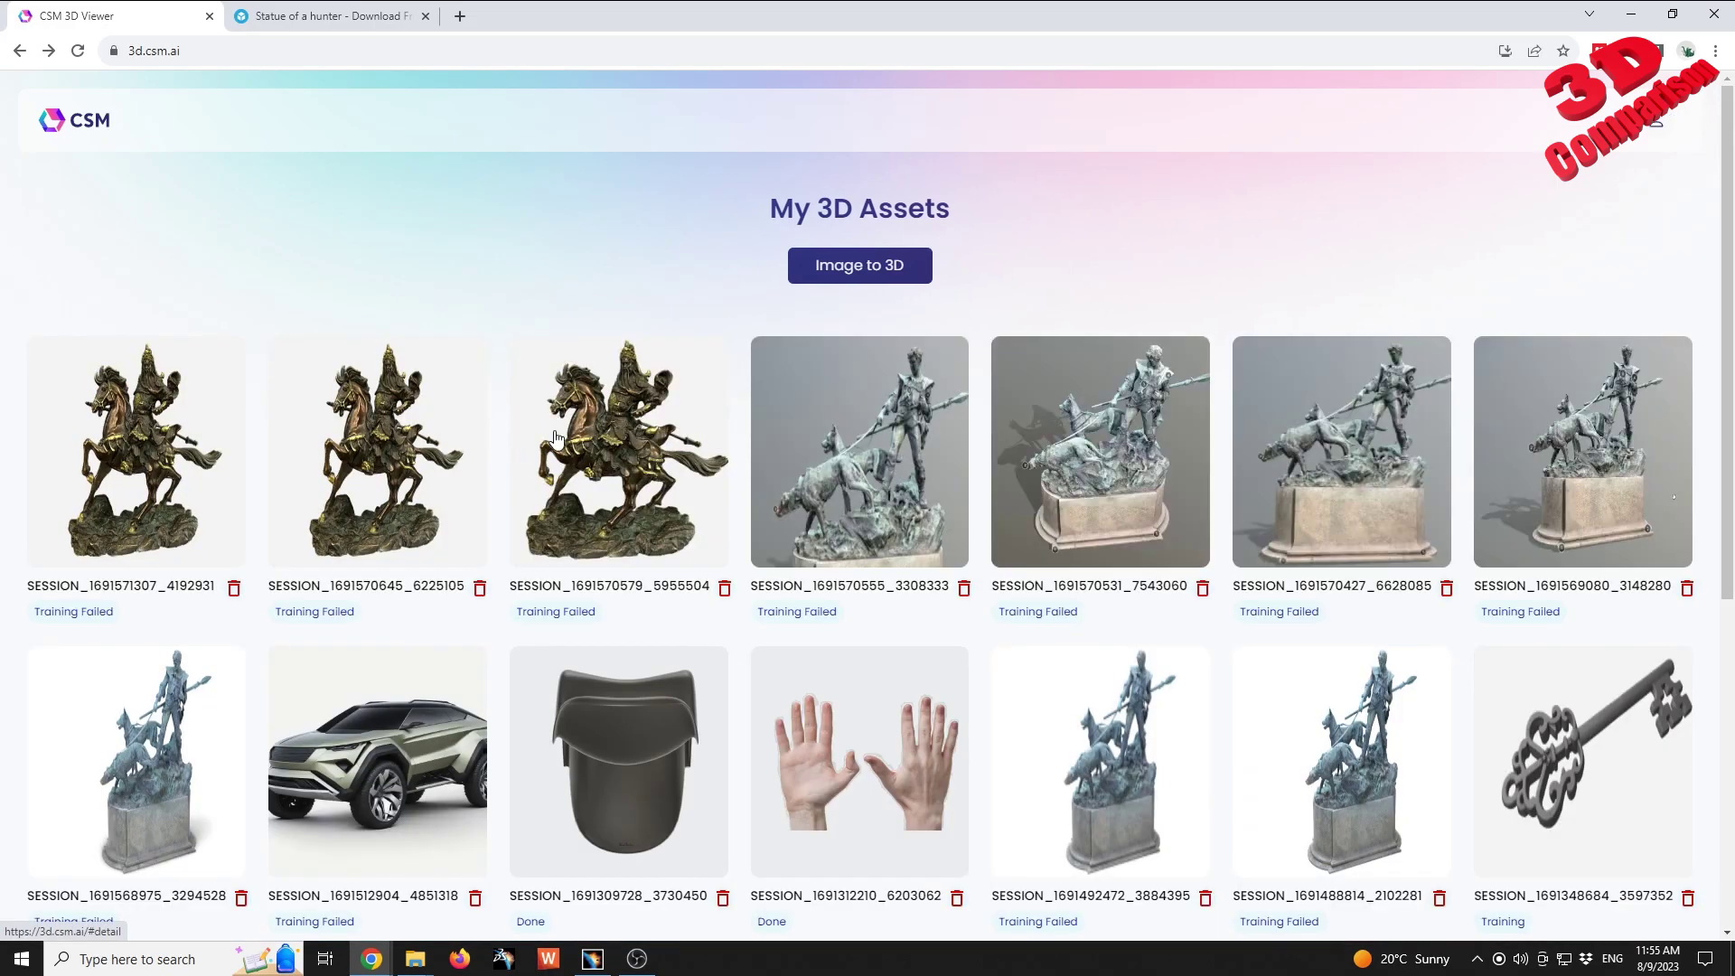
{"action": "scroll", "coordinate": [890, 602], "scroll_direction": "down", "scroll_amount": 6}
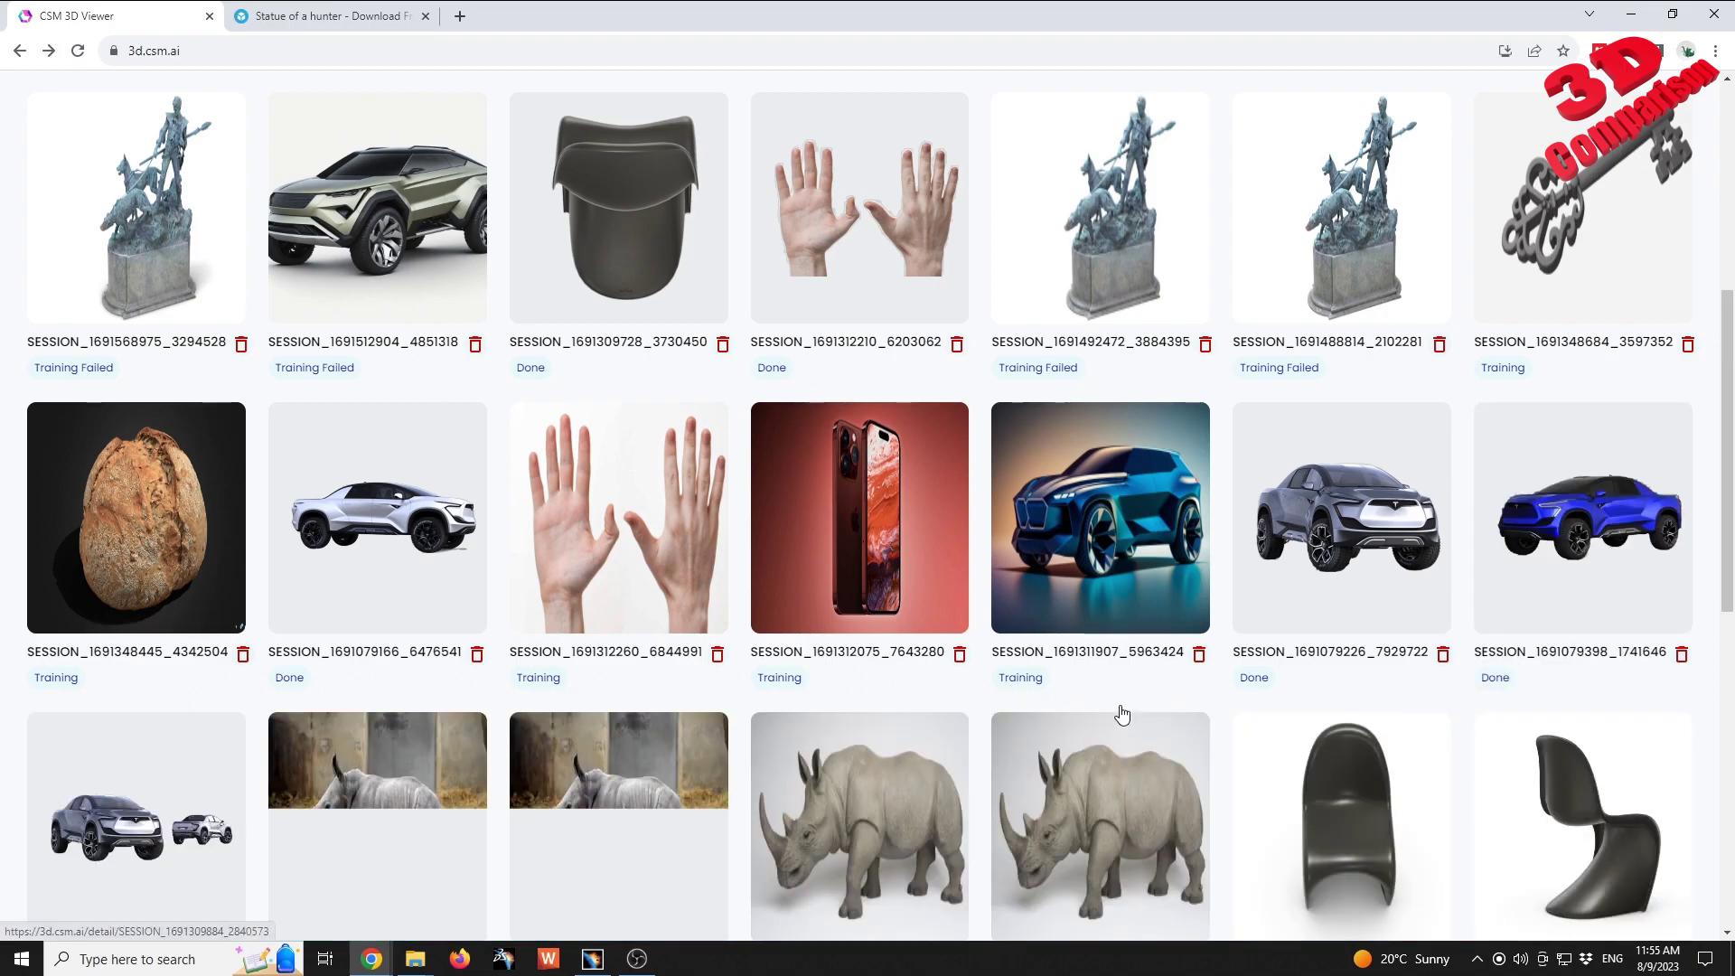
{"action": "scroll", "coordinate": [1121, 710], "scroll_direction": "down", "scroll_amount": 7}
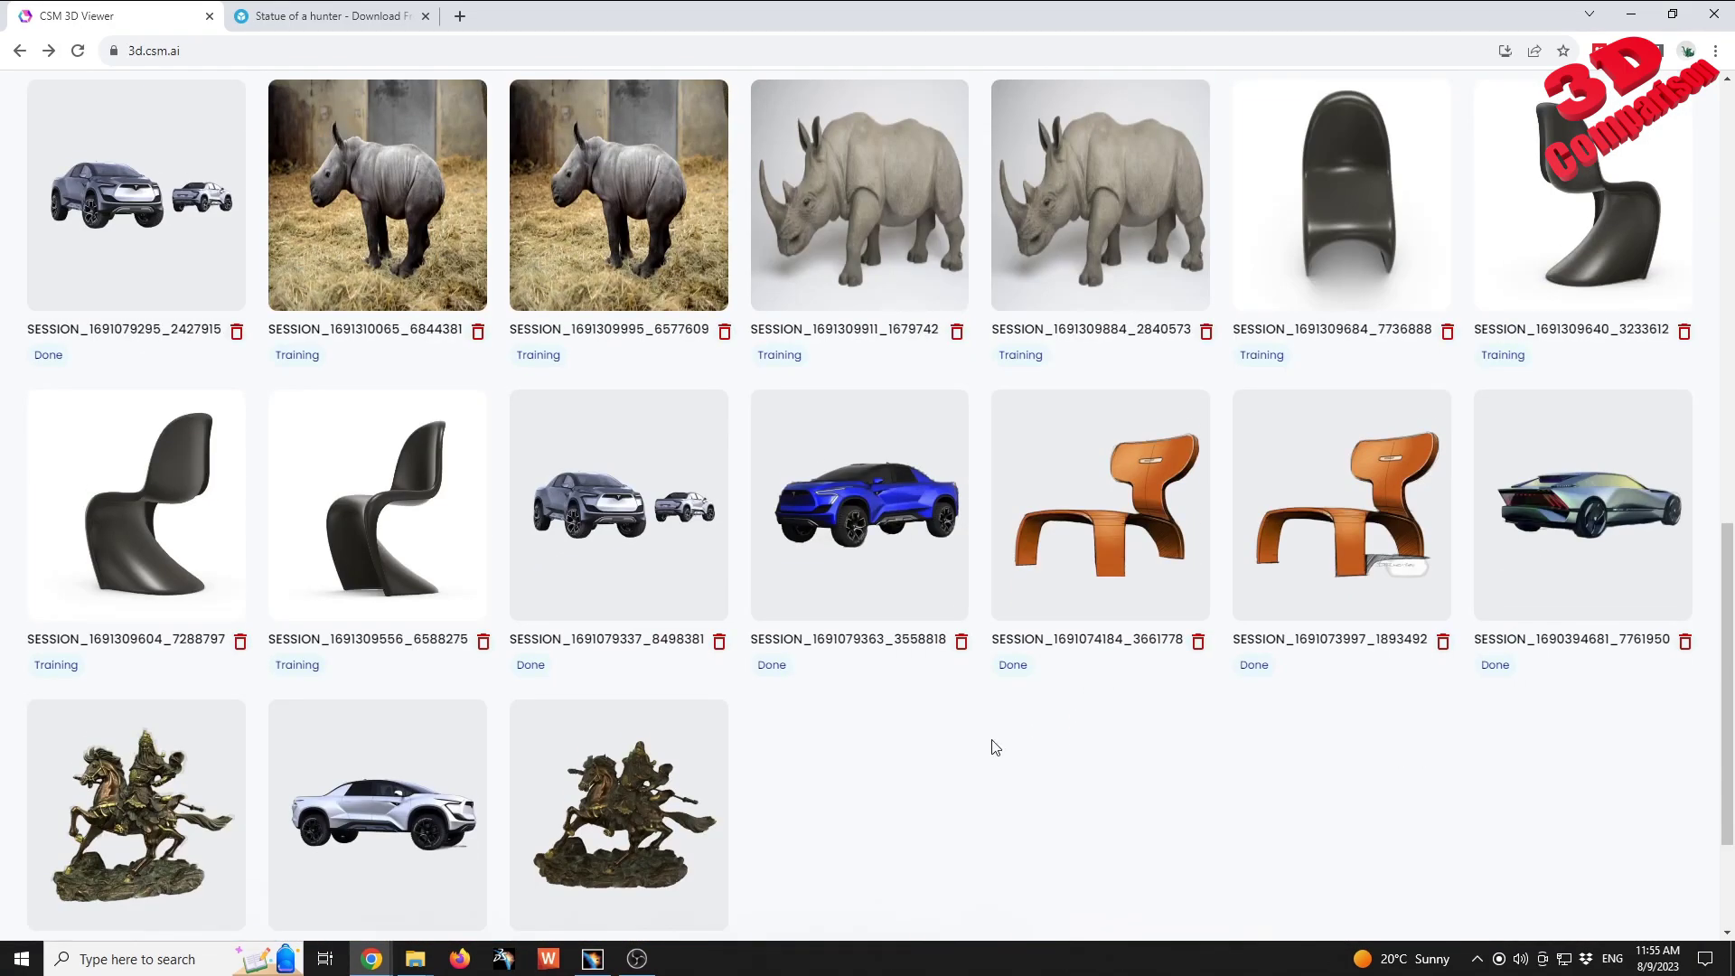
{"action": "scroll", "coordinate": [995, 747], "scroll_direction": "down", "scroll_amount": 1}
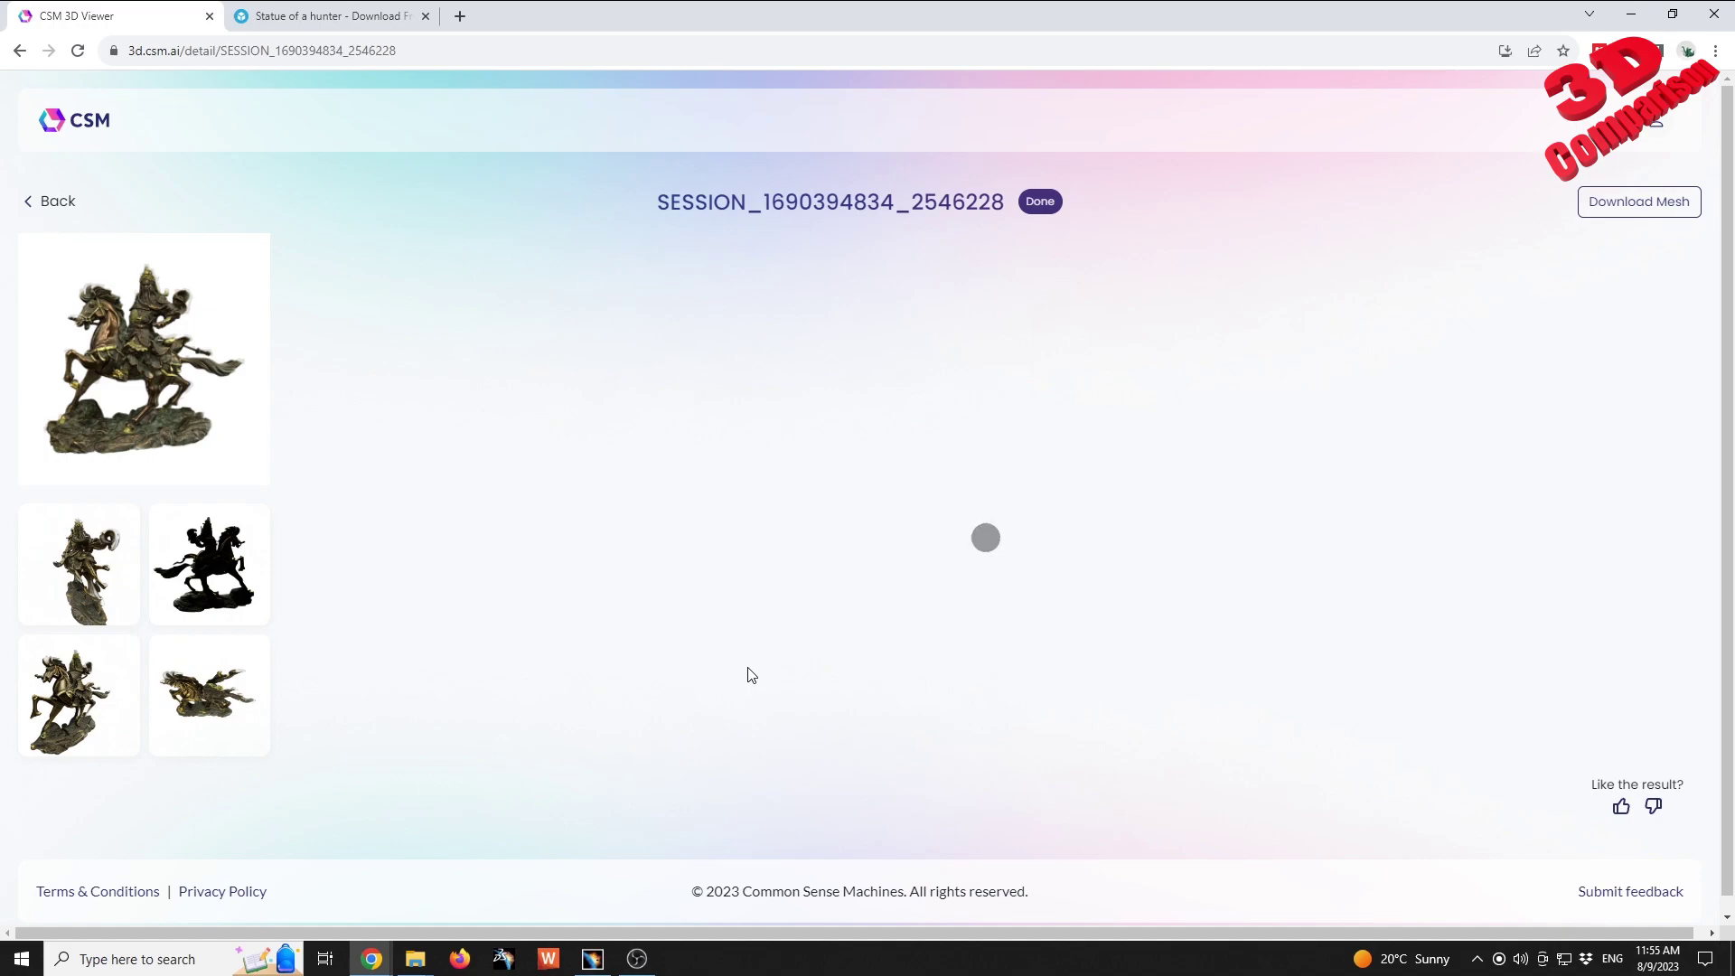
{"action": "left_click_drag", "start_coordinate": [1006, 509], "coordinate": [1143, 534]}
{"action": "scroll", "coordinate": [810, 537], "scroll_direction": "up", "scroll_amount": 10}
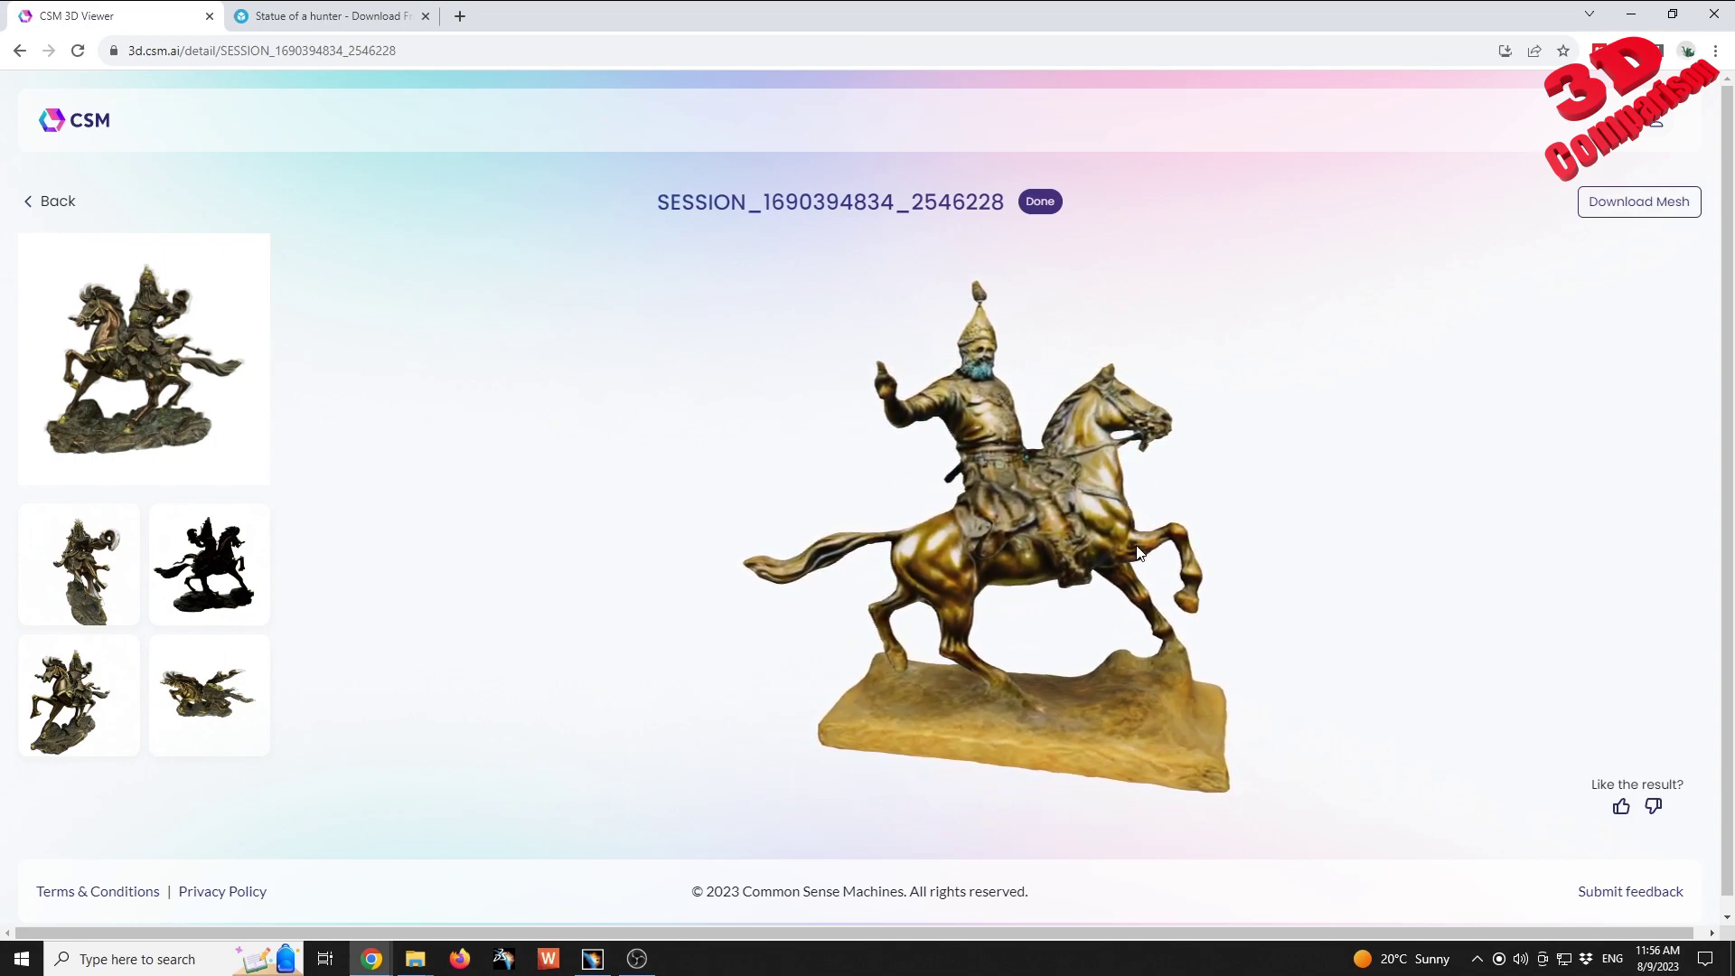
{"action": "scroll", "coordinate": [1093, 593], "scroll_direction": "up", "scroll_amount": 3}
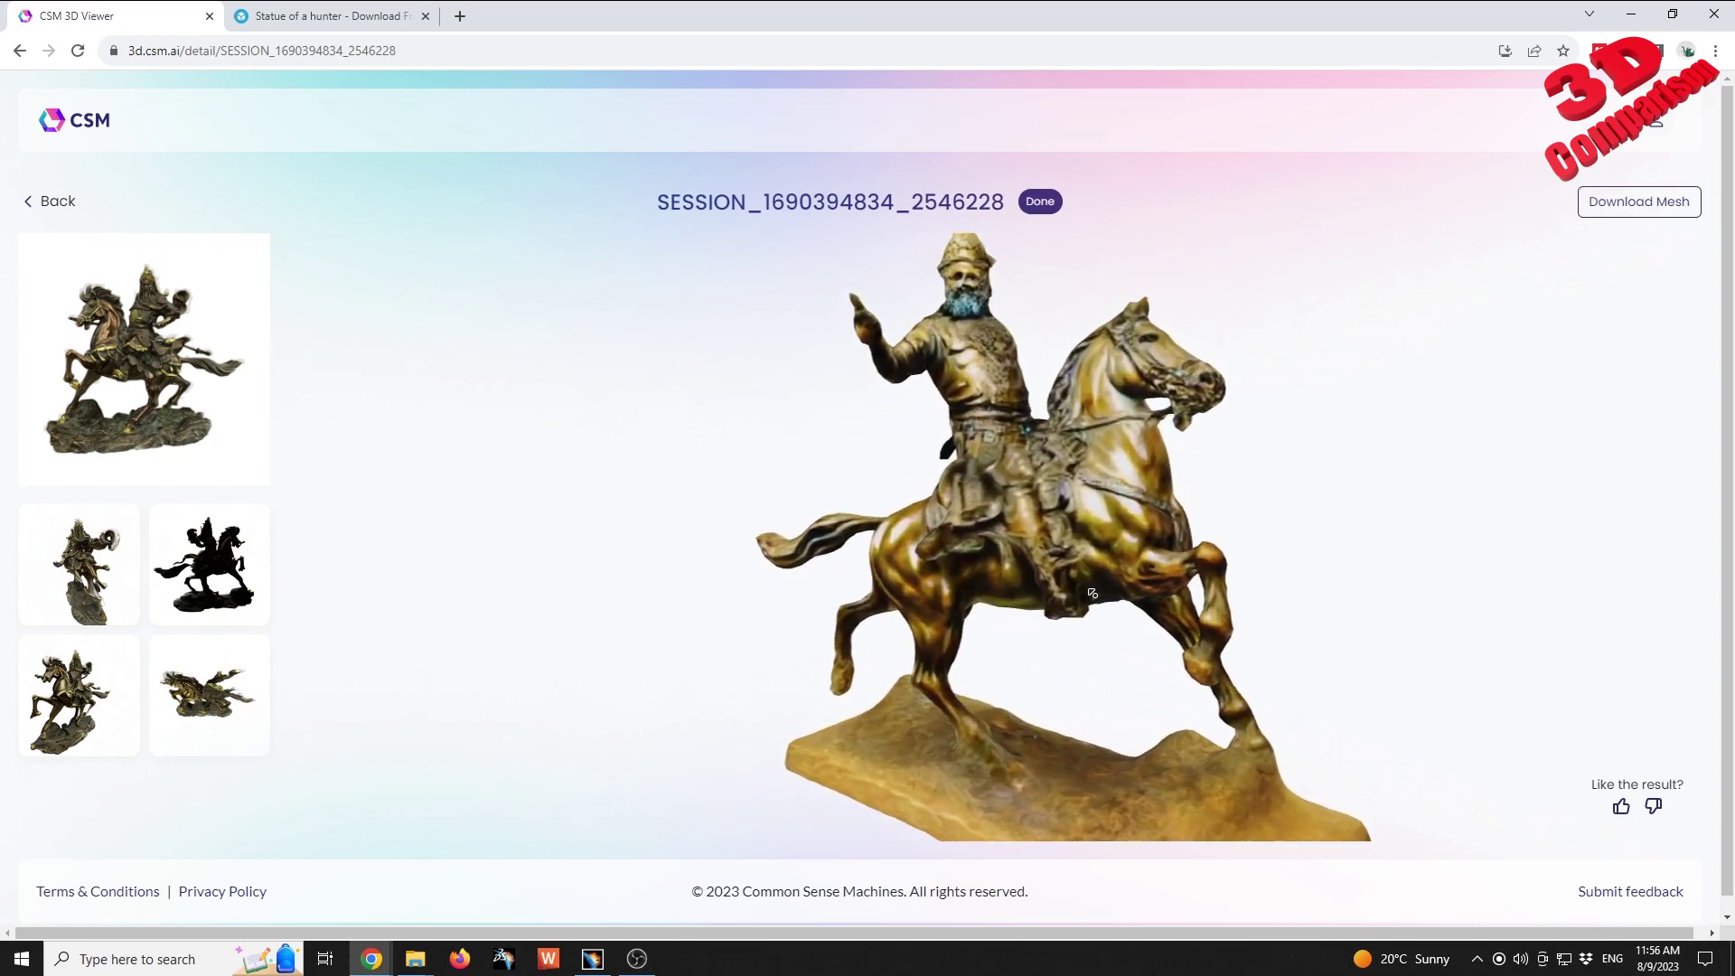
{"action": "scroll", "coordinate": [1092, 593], "scroll_direction": "down", "scroll_amount": 3}
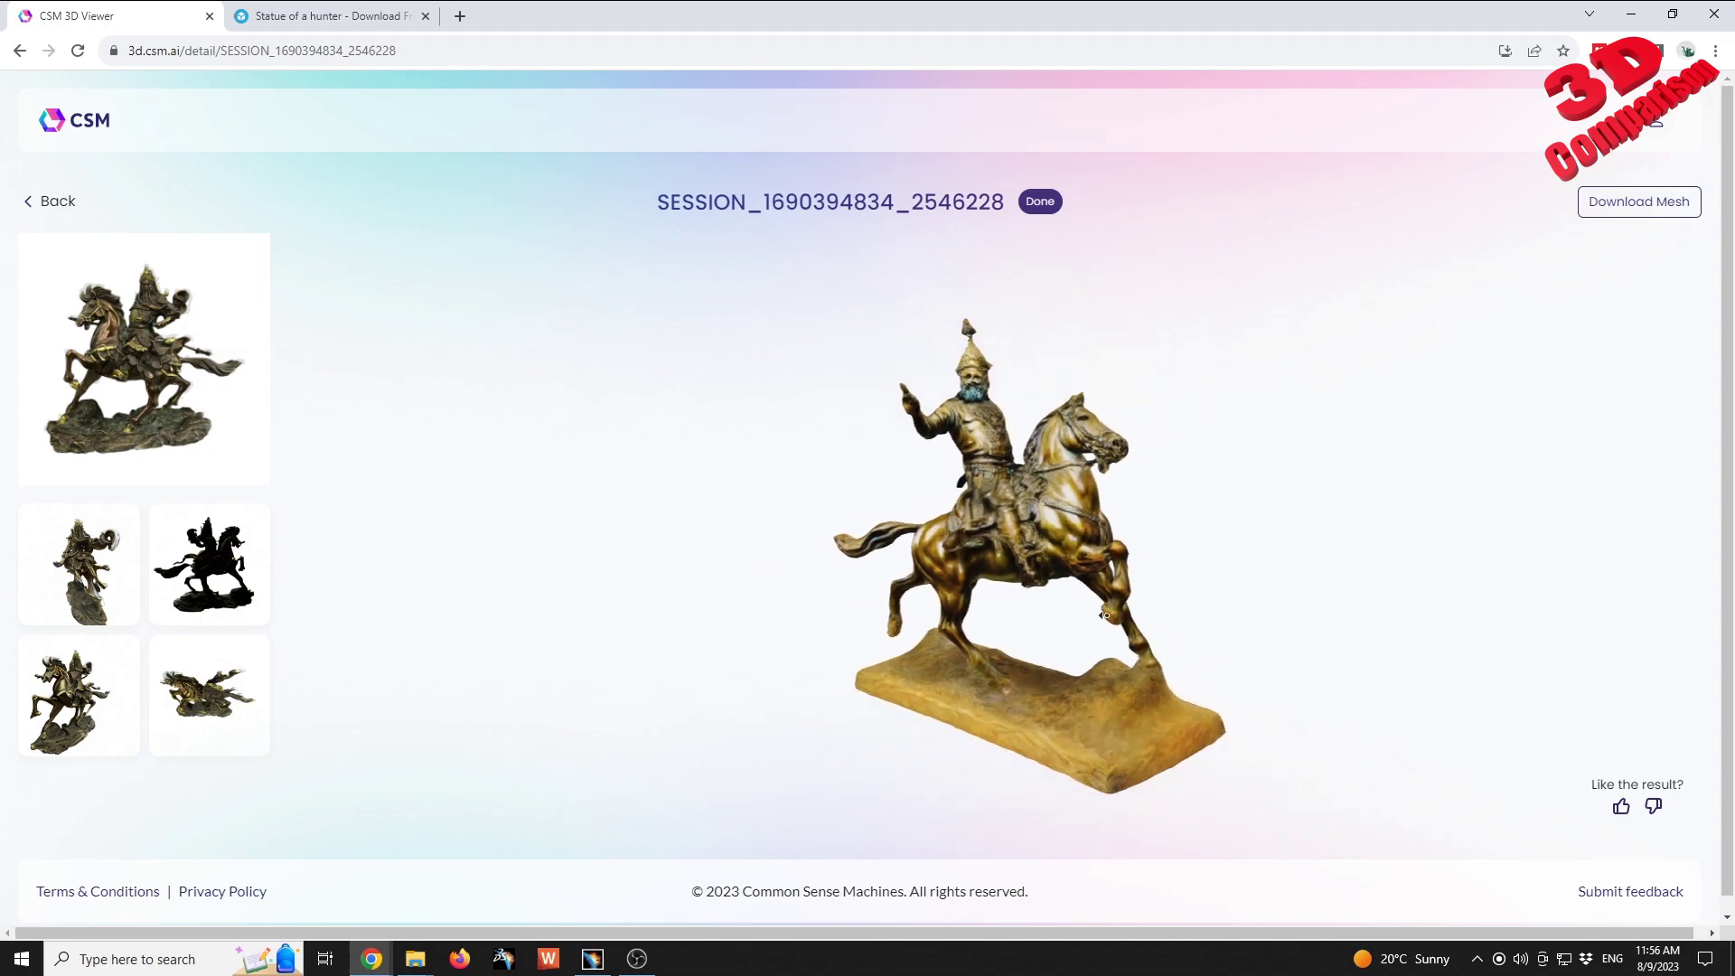
{"action": "left_click_drag", "start_coordinate": [1092, 592], "coordinate": [1166, 596]}
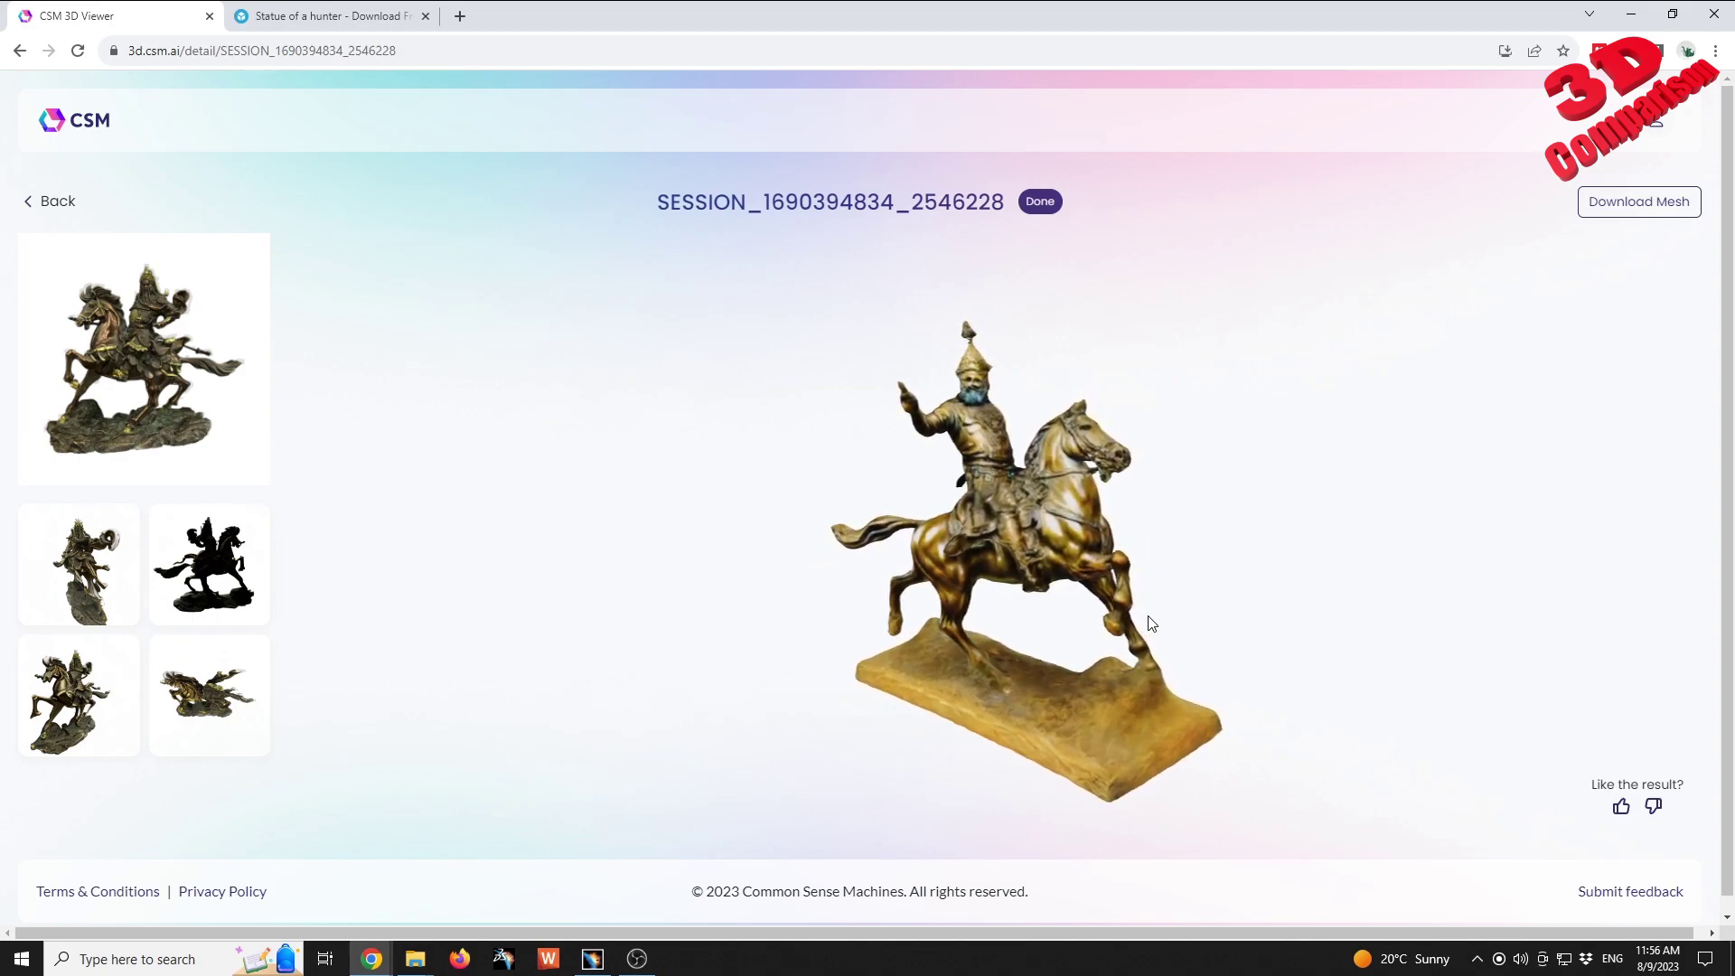
{"action": "left_click_drag", "start_coordinate": [1135, 600], "coordinate": [931, 596]}
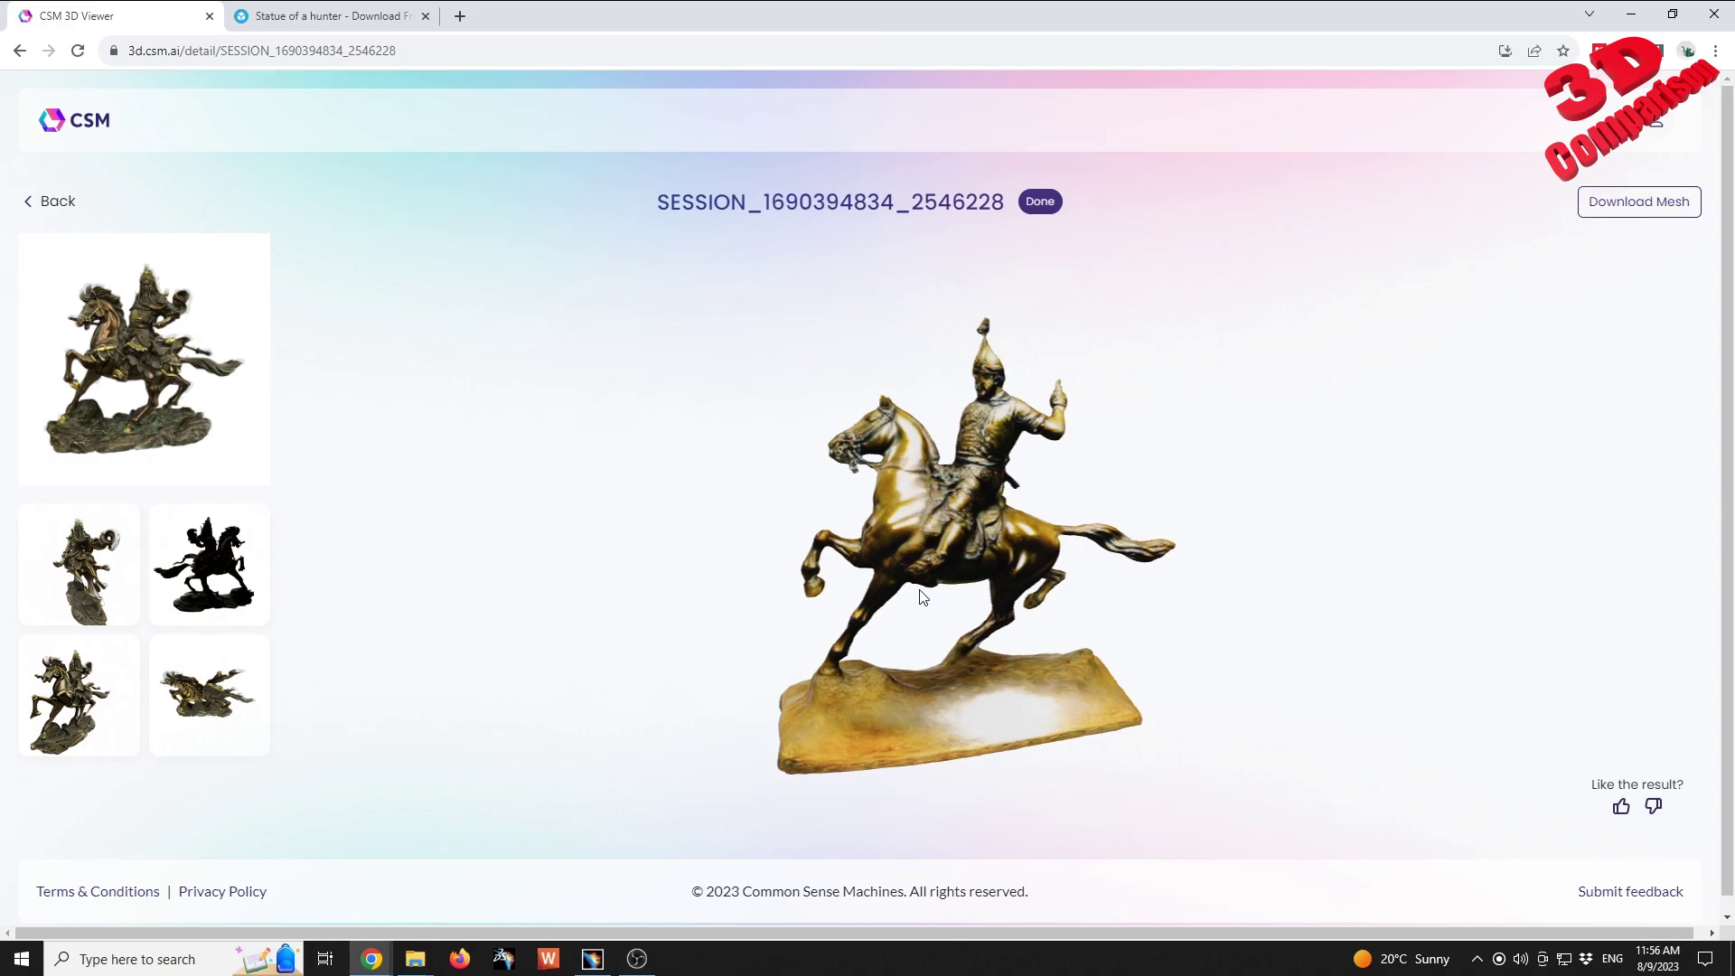
{"action": "mouse_move", "coordinate": [922, 597]}
{"action": "left_mouse_down"}
{"action": "mouse_move", "coordinate": [1216, 588]}
{"action": "mouse_move", "coordinate": [936, 586]}
{"action": "left_mouse_up"}
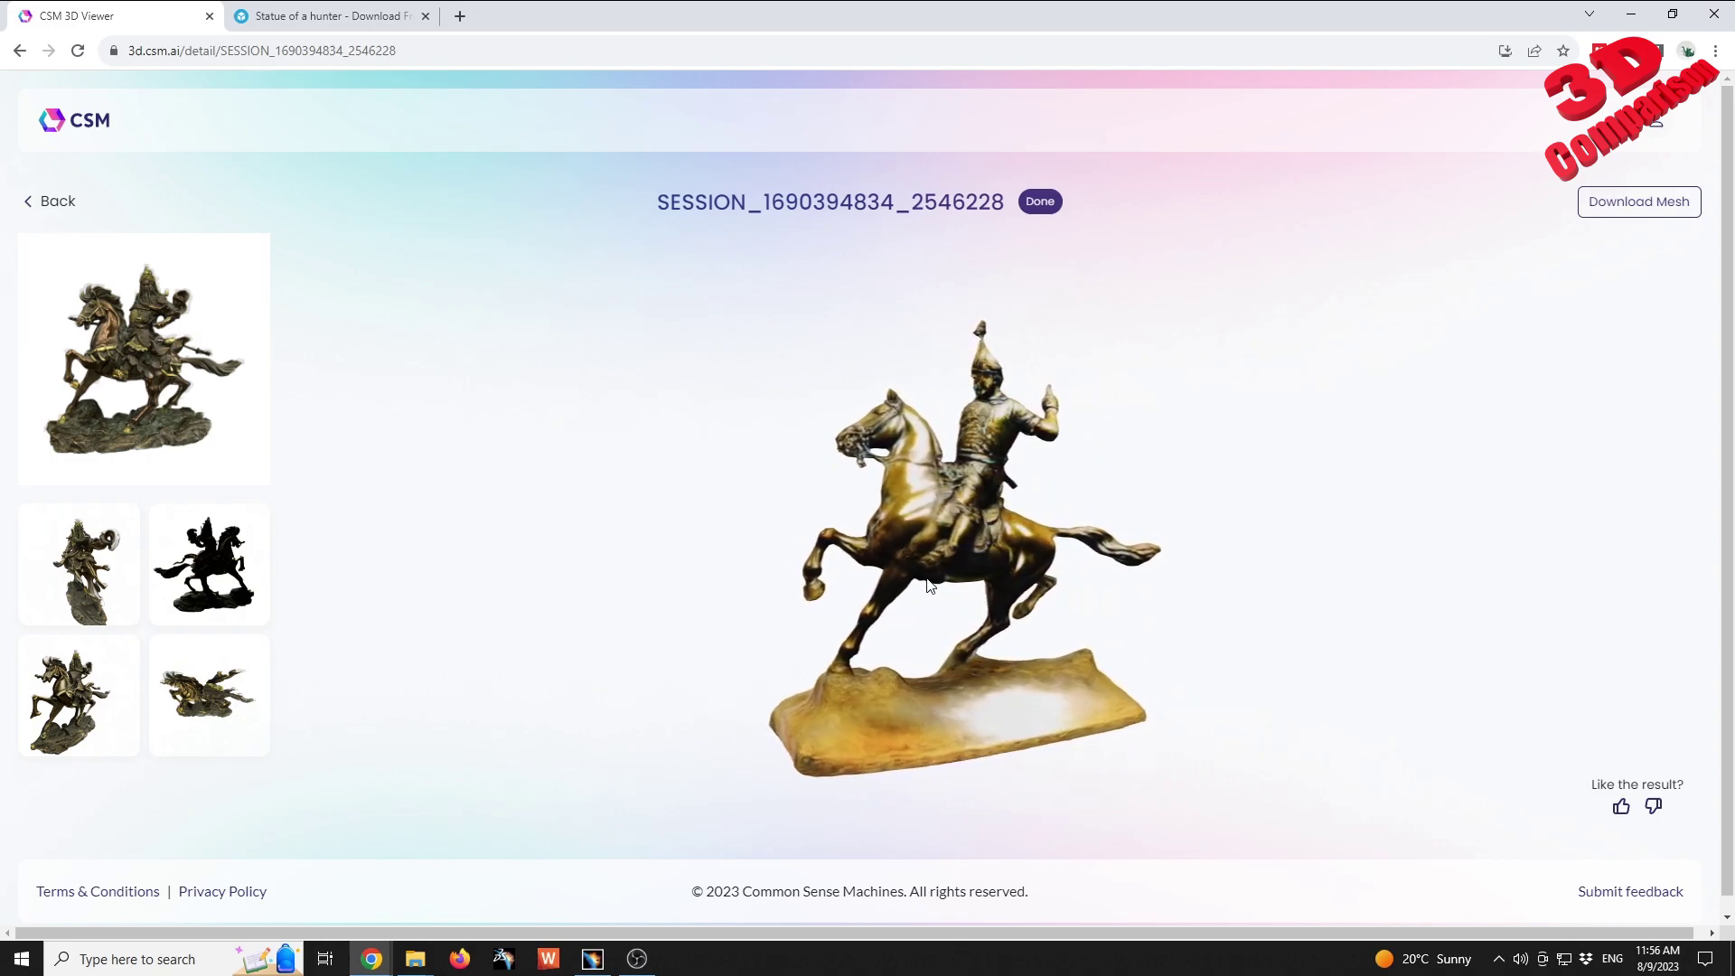